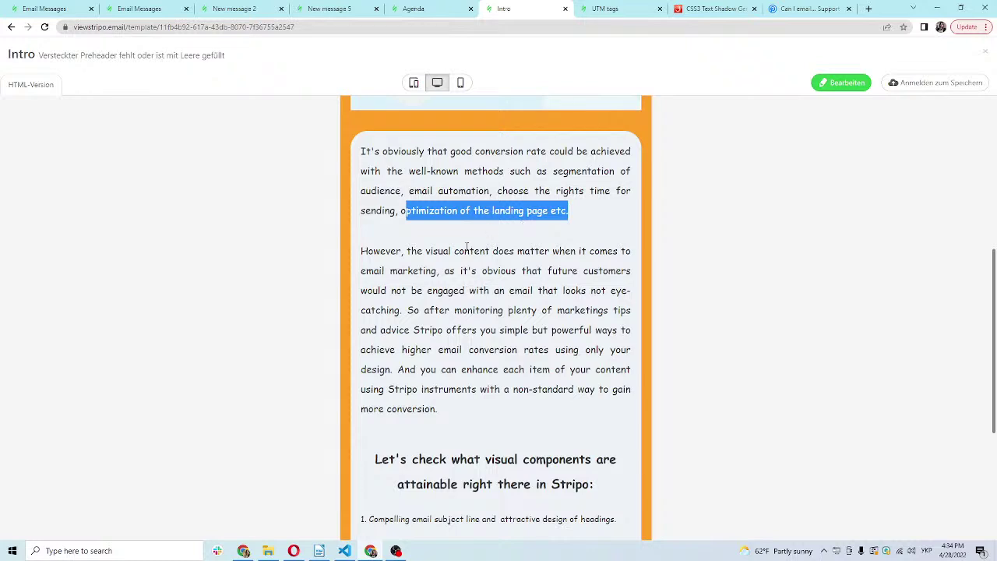
drag(464, 251, 441, 281)
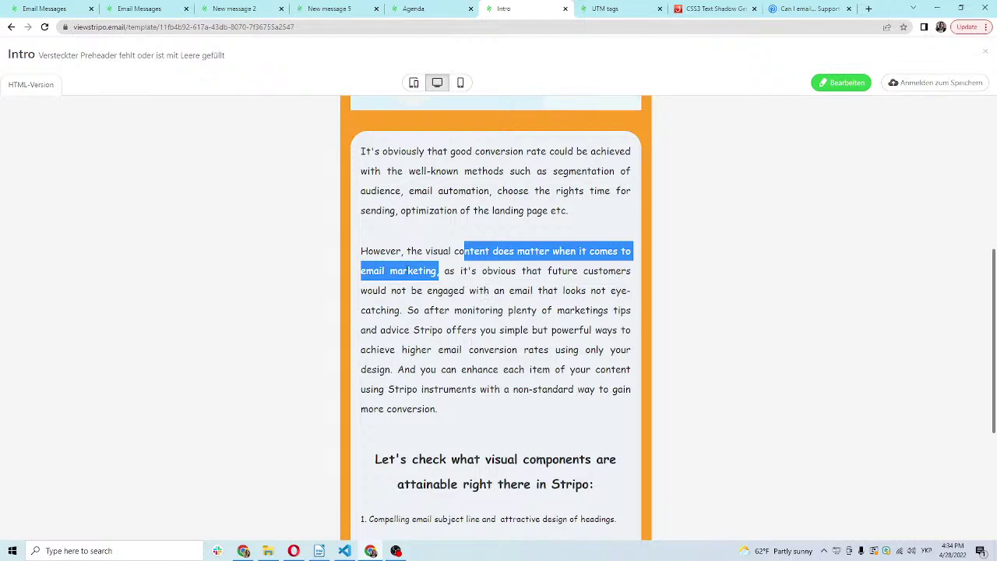
drag(407, 310, 538, 310)
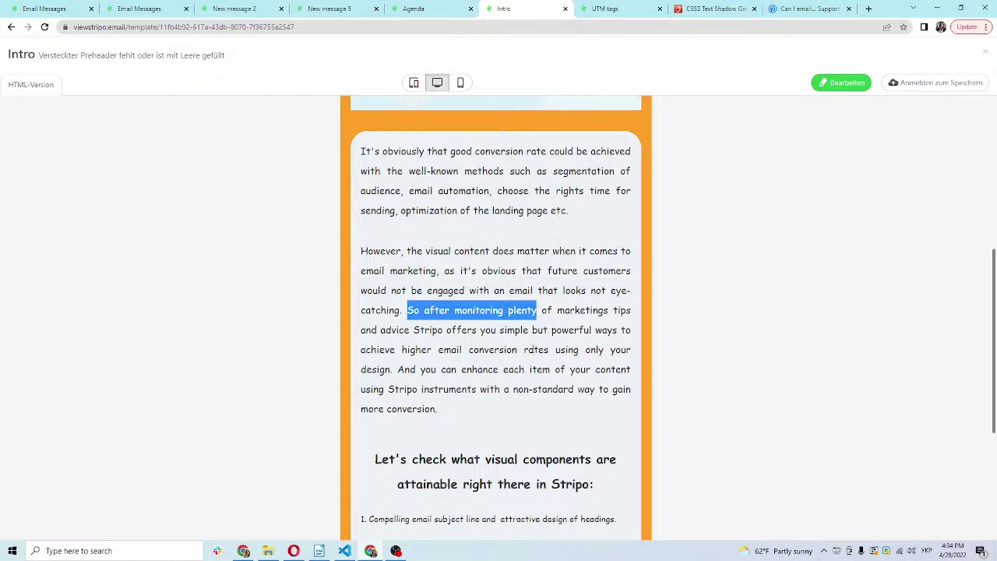
Start a new email message in the Stripo project and show the prepared templates
click(26, 7)
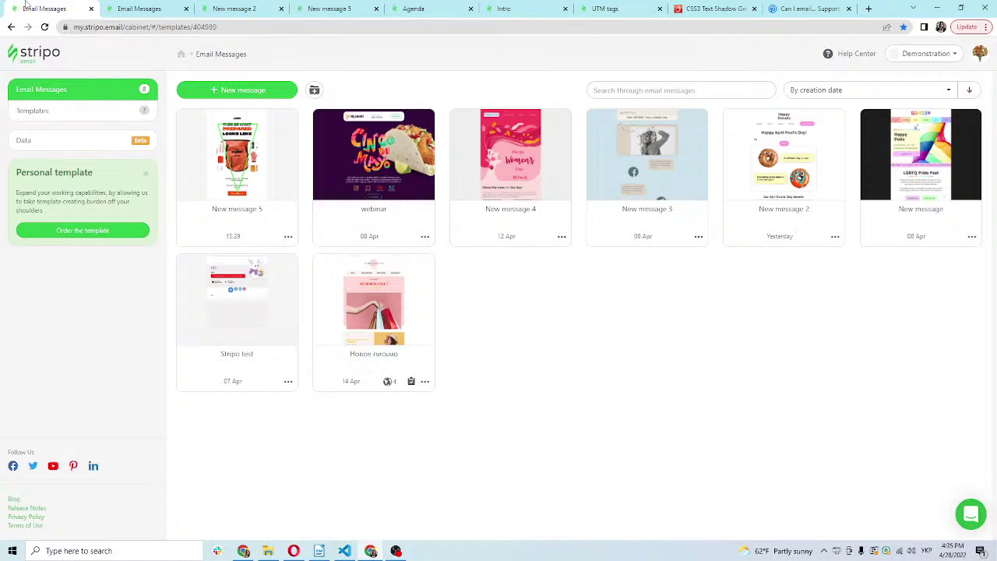
click(251, 92)
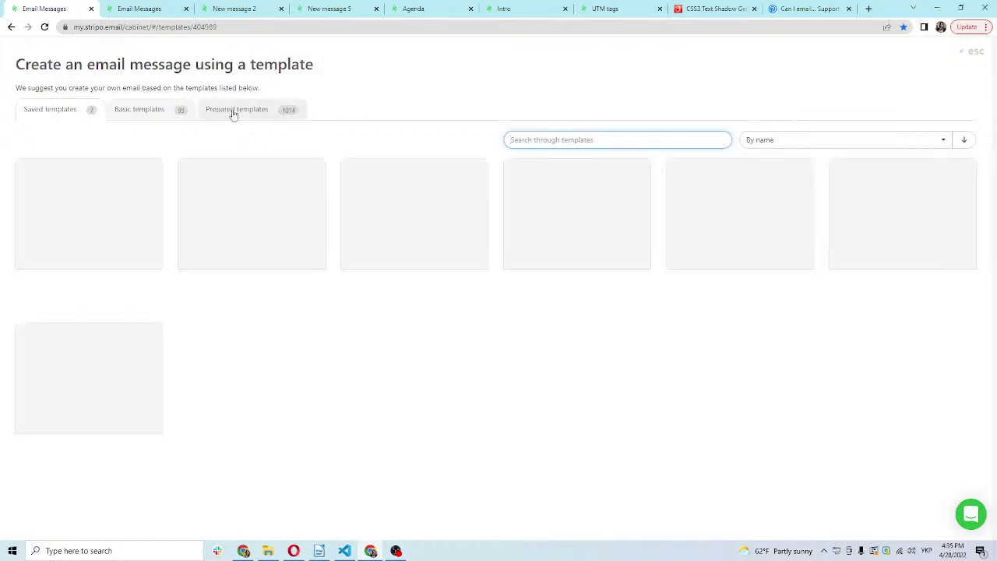
click(232, 113)
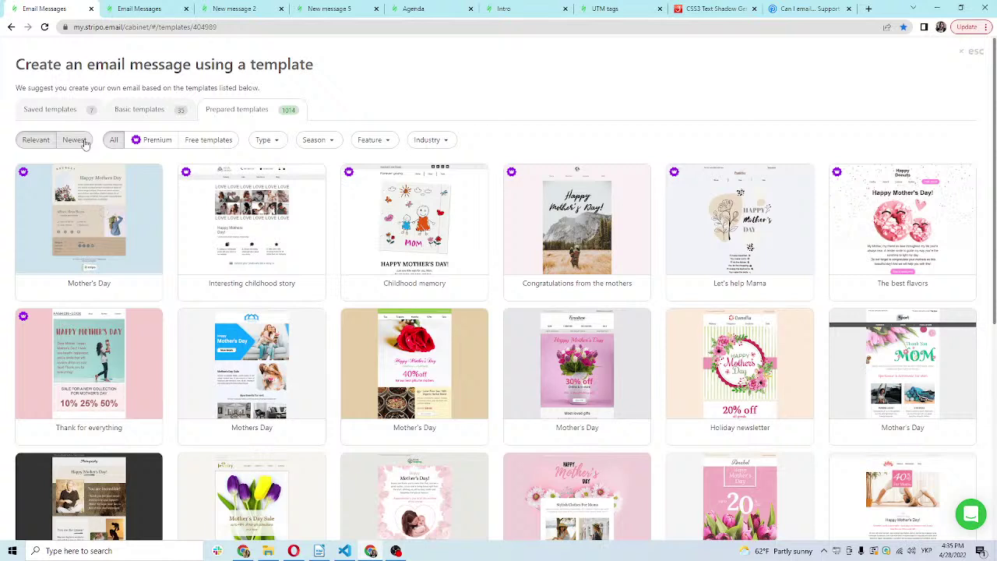
Filter the prepared templates by the Mother's Day season and open the Mother's Day Sale template with purple and yellow tulips
click(318, 141)
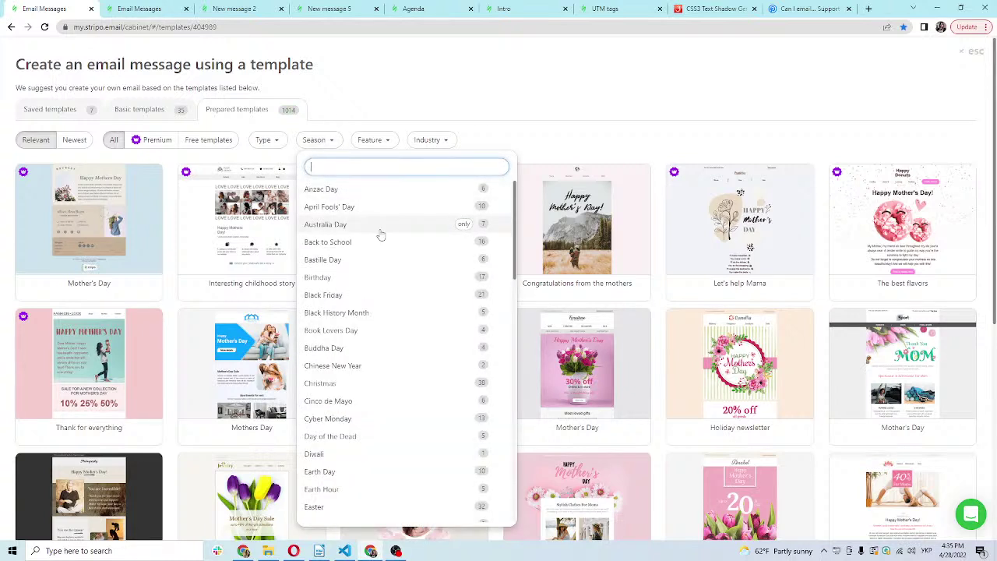
scroll(380, 236, down, 3)
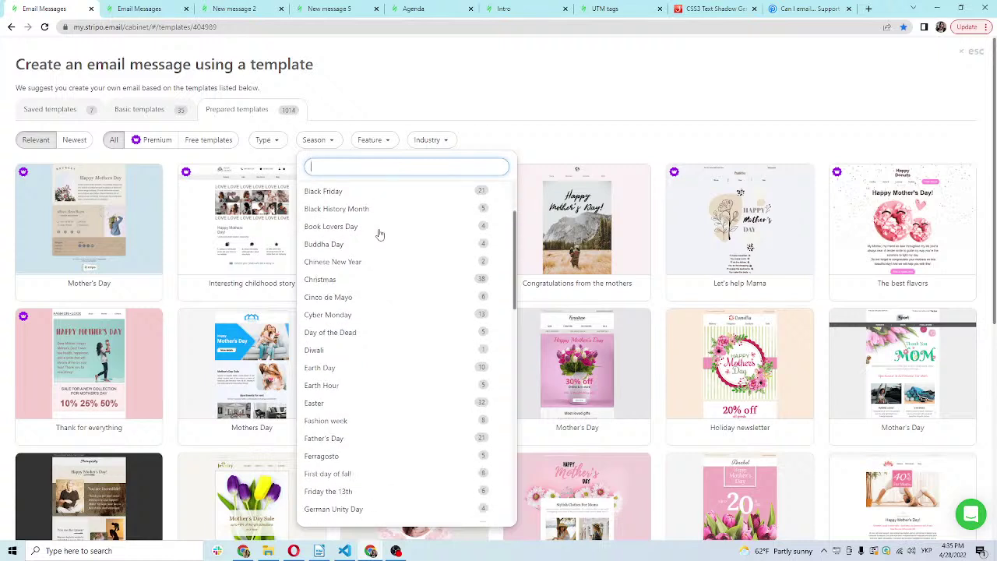
scroll(379, 236, down, 3)
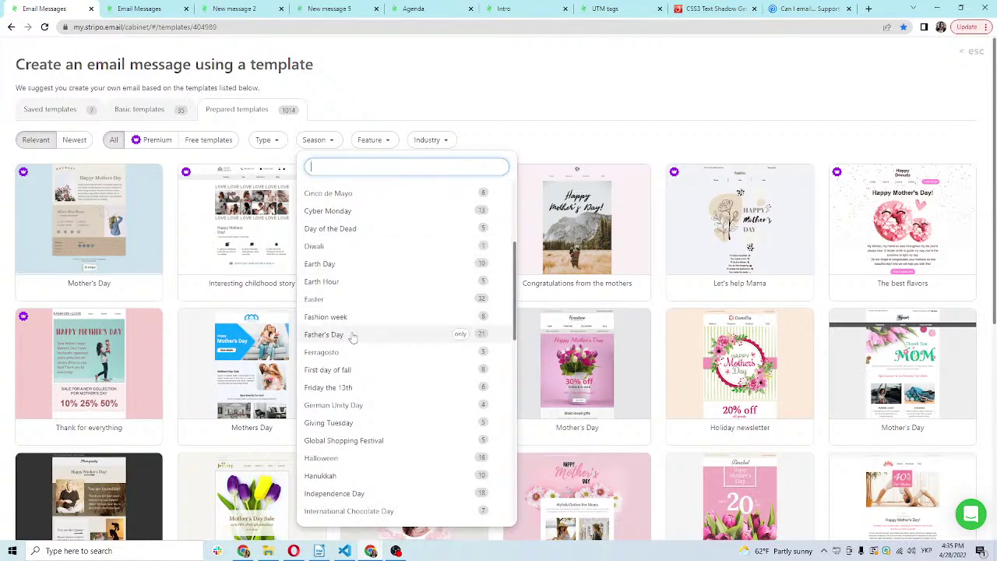
scroll(352, 335, down, 4)
scroll(353, 335, down, 4)
click(319, 379)
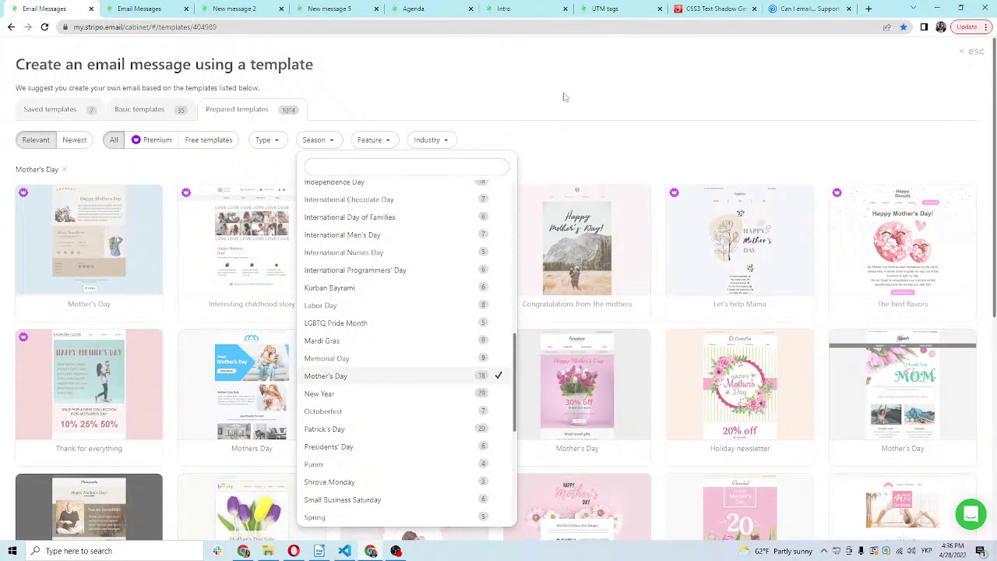
click(566, 97)
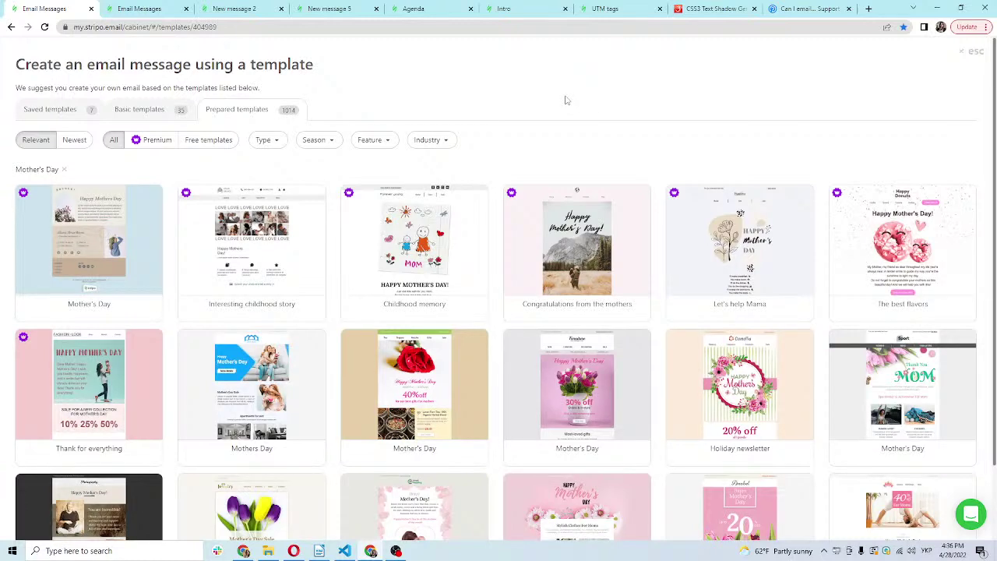
scroll(601, 102, down, 2)
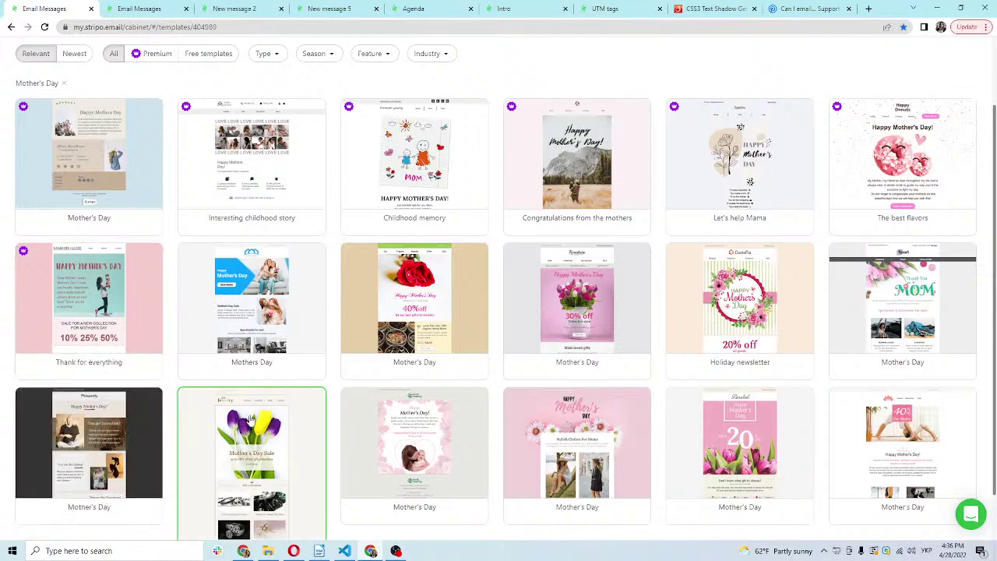
click(288, 443)
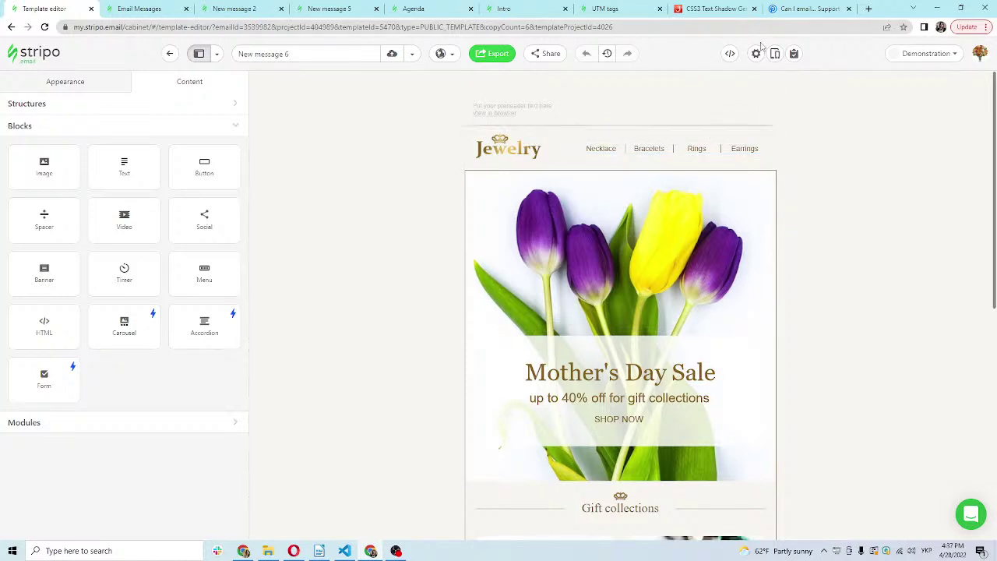
Open the message settings, then switch to LibreOffice Writer and copy "Dear, have you got your mothers-day promo code already?"
click(756, 53)
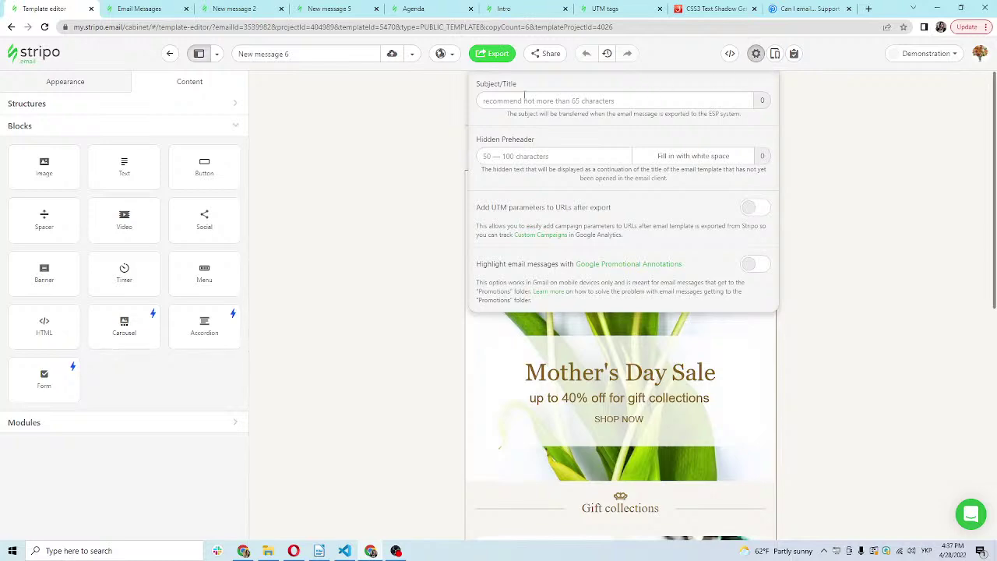
drag(474, 84, 517, 85)
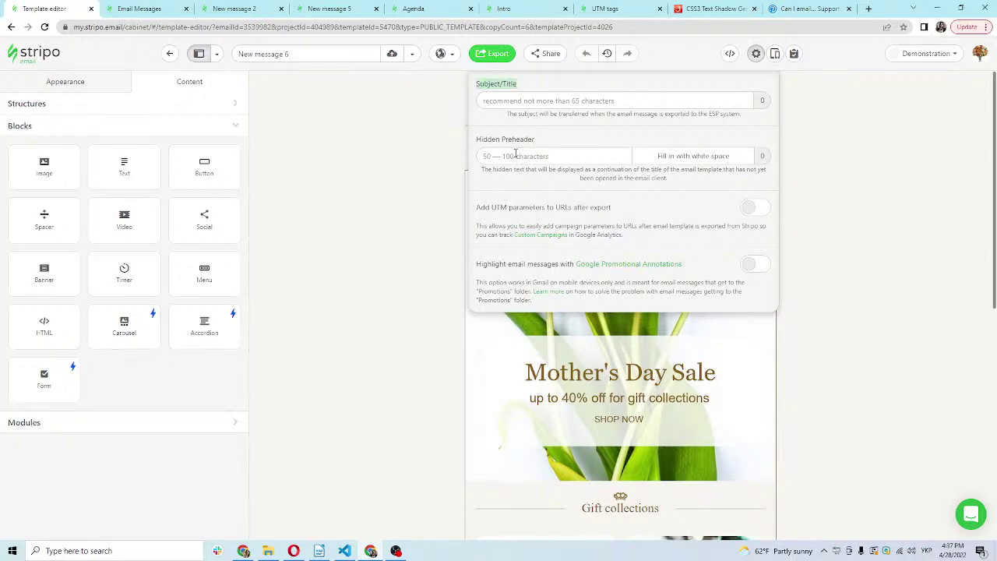
click(319, 551)
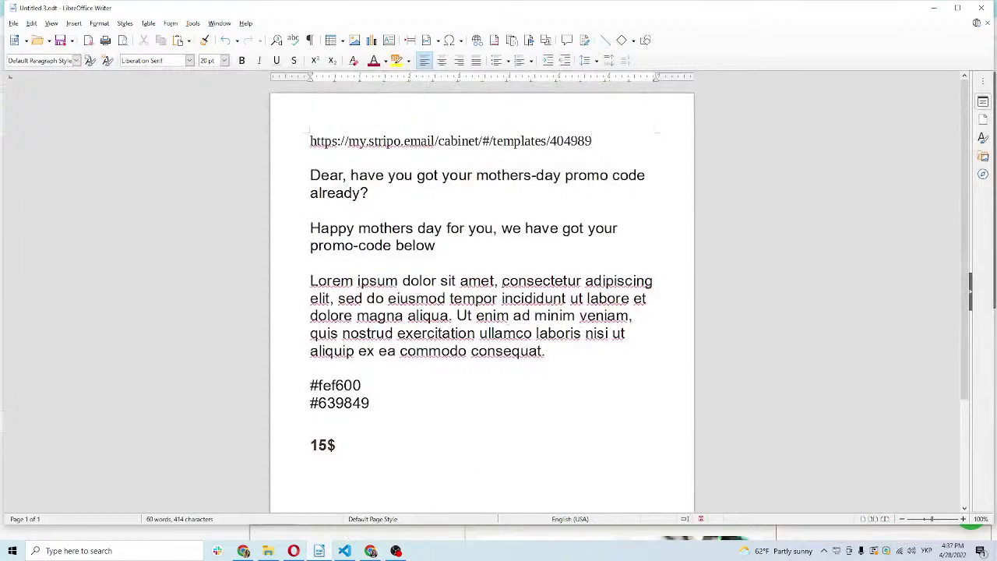
drag(350, 194, 310, 176)
key(ctrl+c)
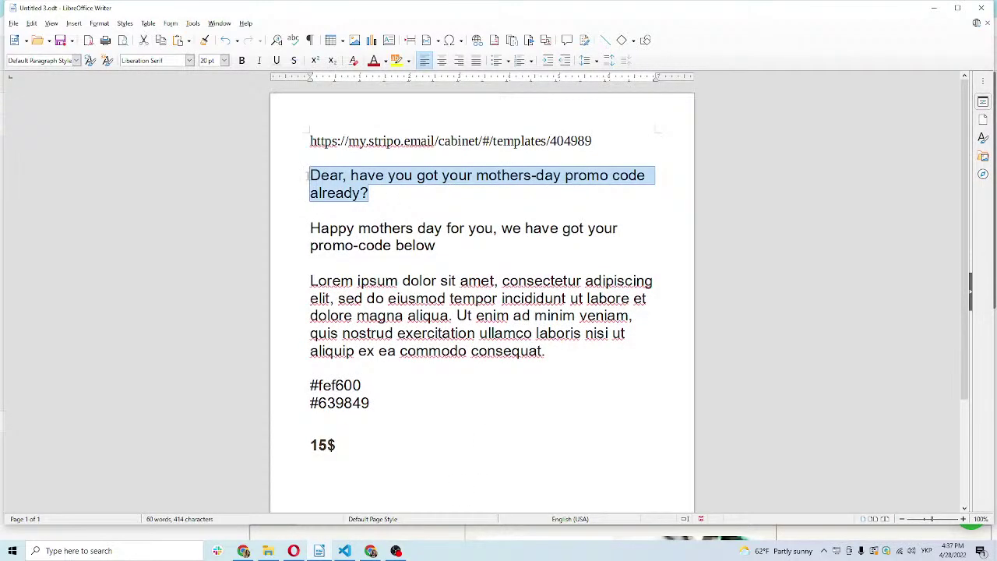
Return to the Stripo editor, paste the copied sentence as the email subject, and add a space before the comma following "Dear"
click(934, 8)
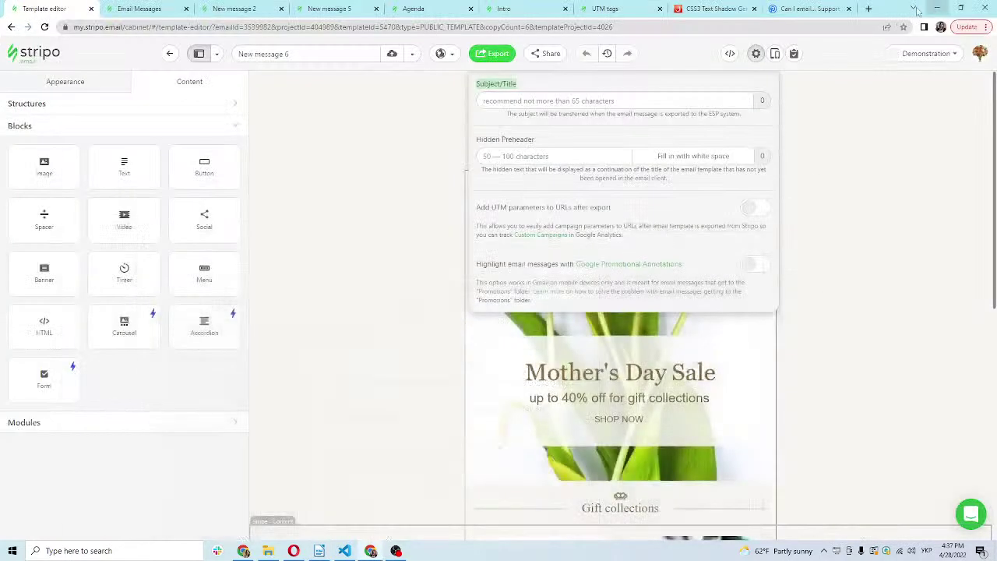
click(543, 99)
key(ctrl+v)
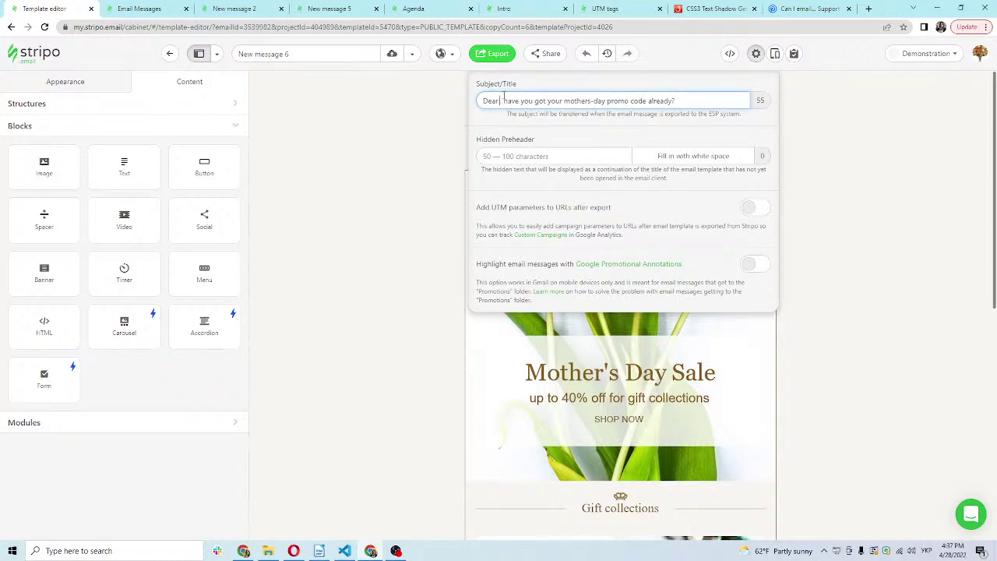
text(,)
Open the Demonstration project's settings and examine its merge tag options
click(136, 7)
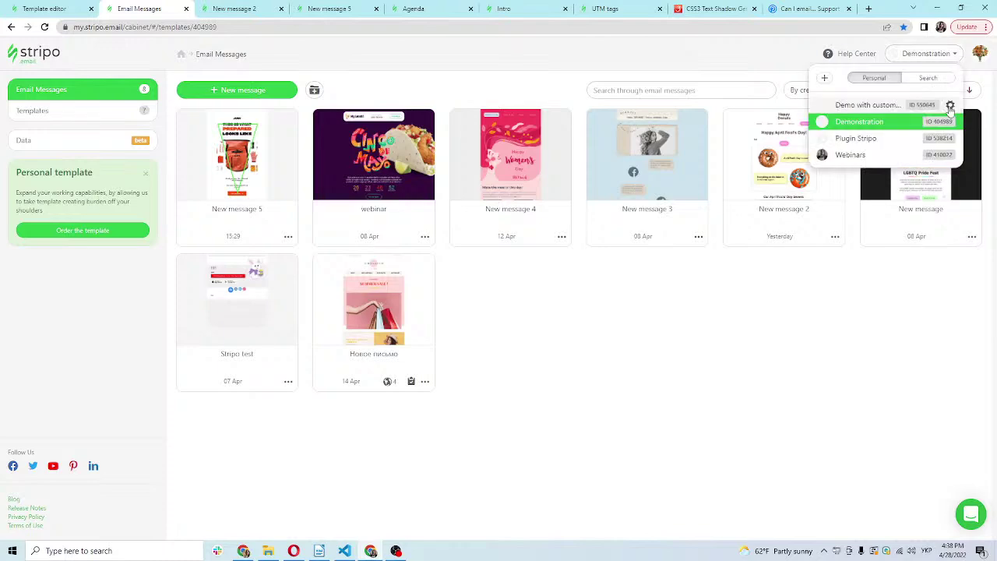
mouse_move(951, 125)
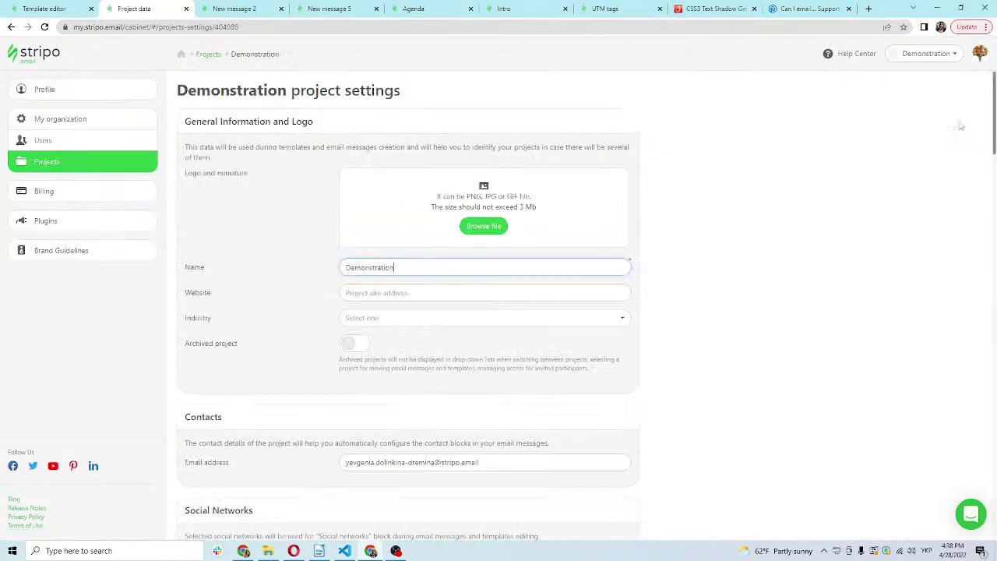
scroll(412, 196, down, 5)
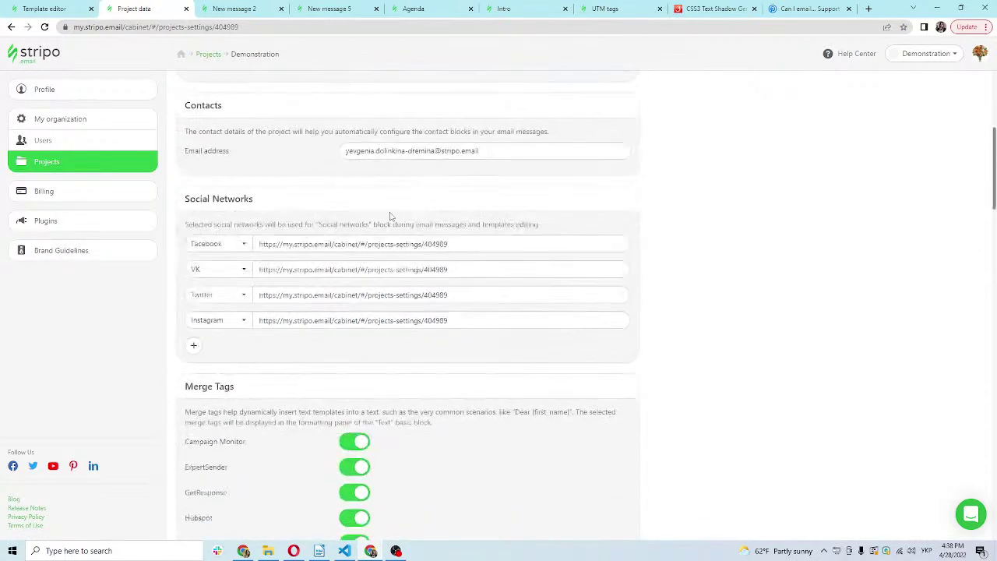
scroll(213, 329, down, 2)
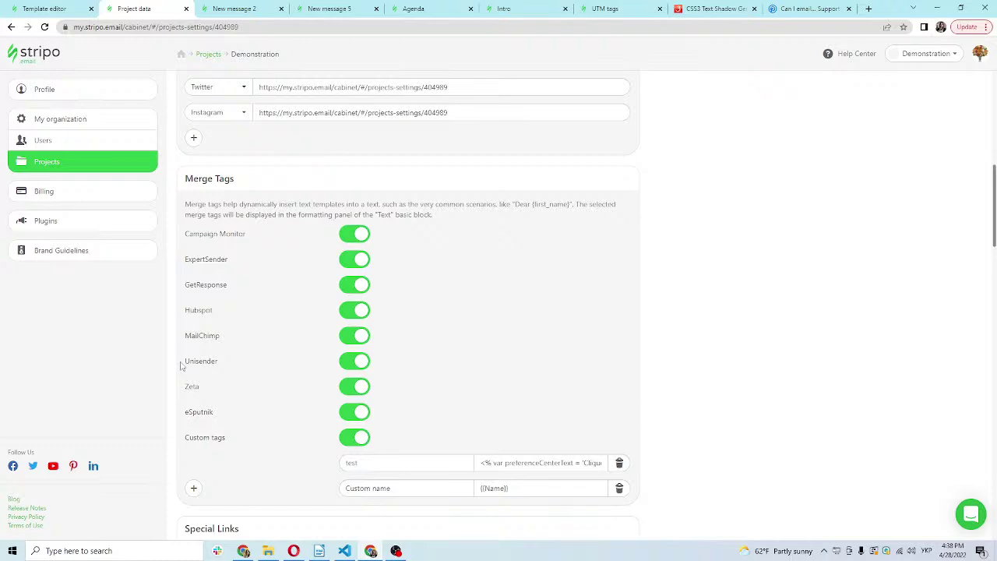
Add an empty custom merge tag row to the project and delete it again
click(193, 488)
click(213, 372)
scroll(320, 354, down, 2)
click(358, 360)
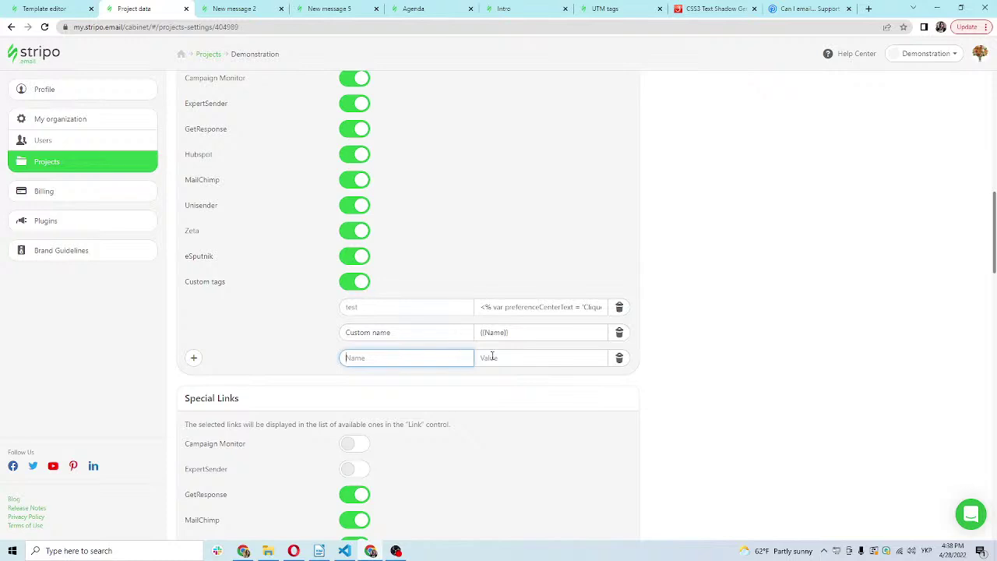
click(620, 358)
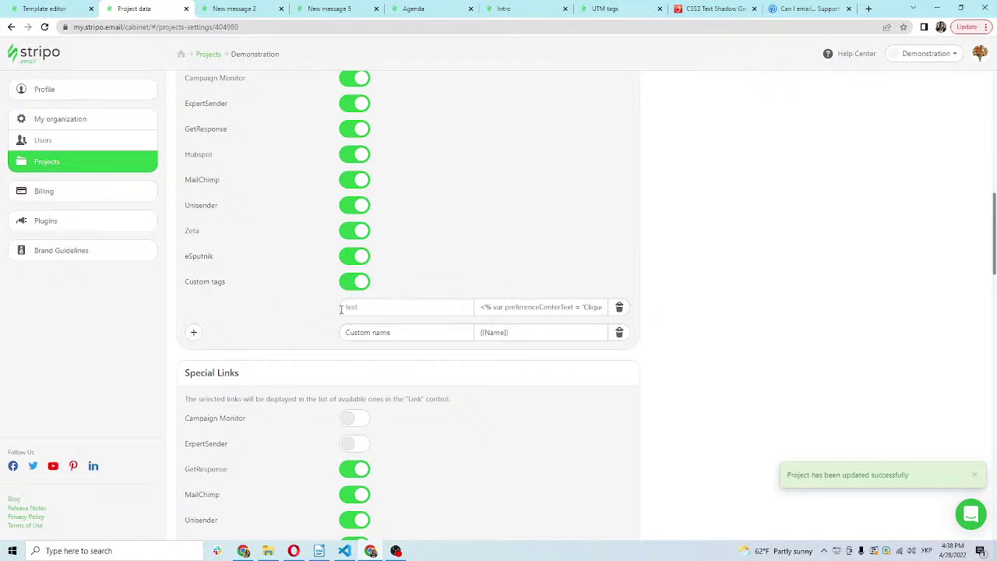
Return to the email and examine the merge tags, including the custom ones, offered for "Diamond" in the Collection "Diamond" for Mom caption
click(32, 8)
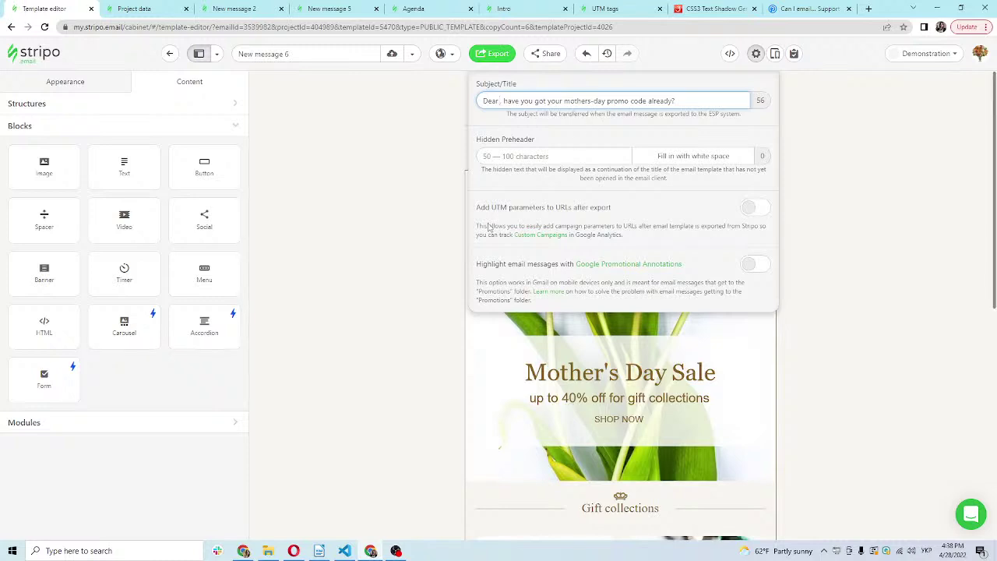
click(756, 53)
scroll(601, 324, down, 4)
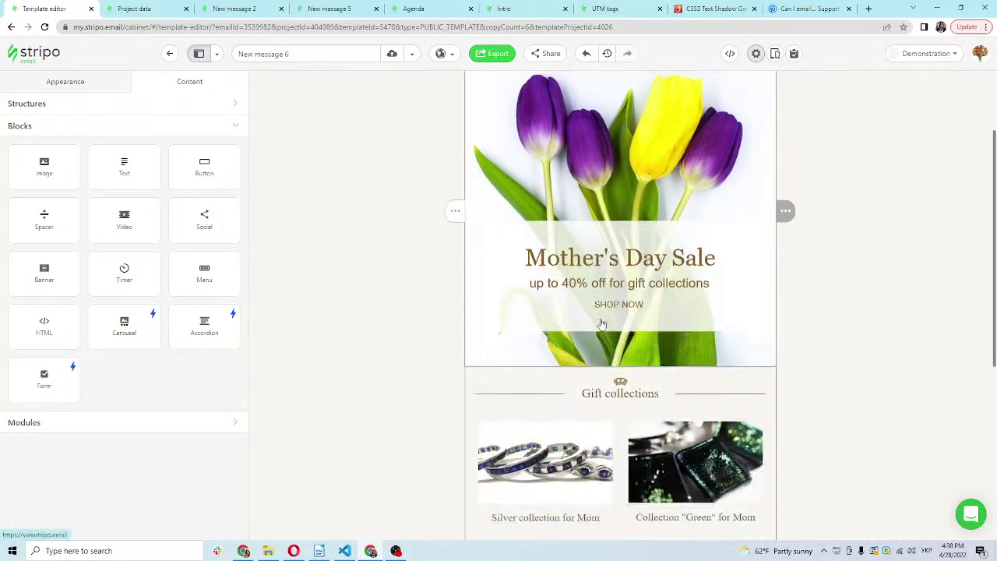
click(573, 336)
drag(573, 337, 525, 336)
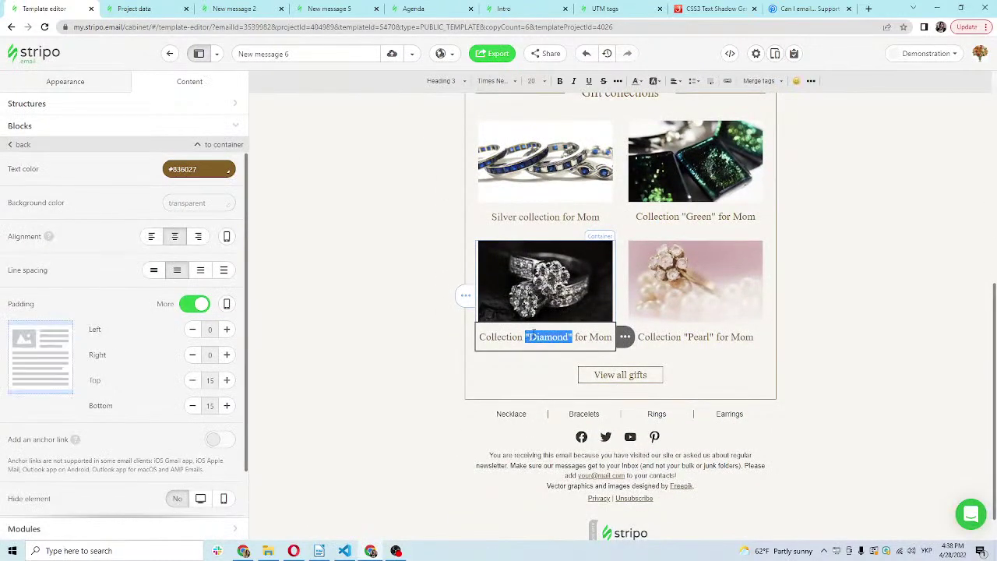
click(771, 83)
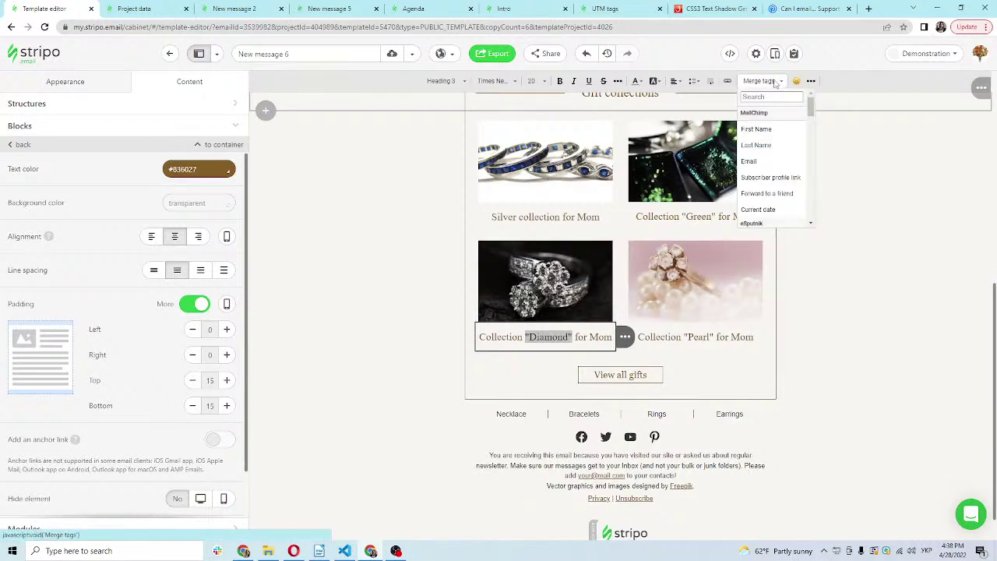
scroll(768, 109, down, 2)
scroll(766, 156, down, 8)
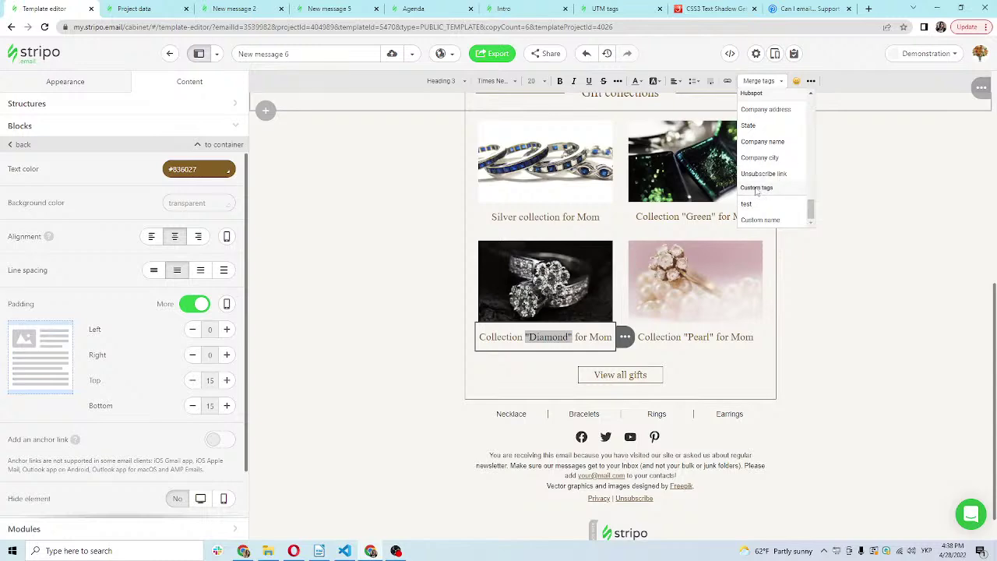
scroll(592, 232, up, 3)
scroll(592, 232, up, 3)
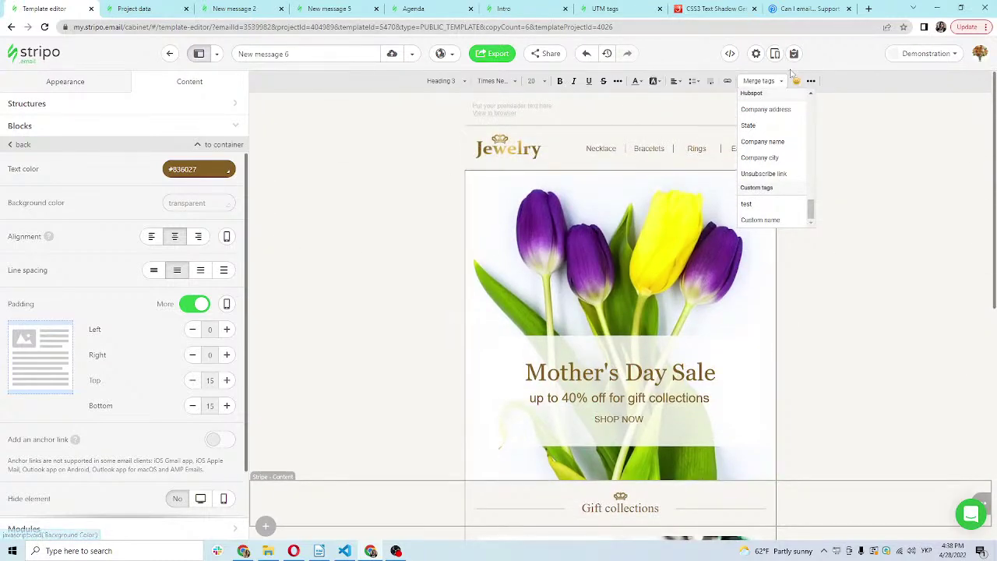
Copy the "Custom name" merge tag {{Name}} from the project settings and insert it after "Dear" in the email subject
click(756, 54)
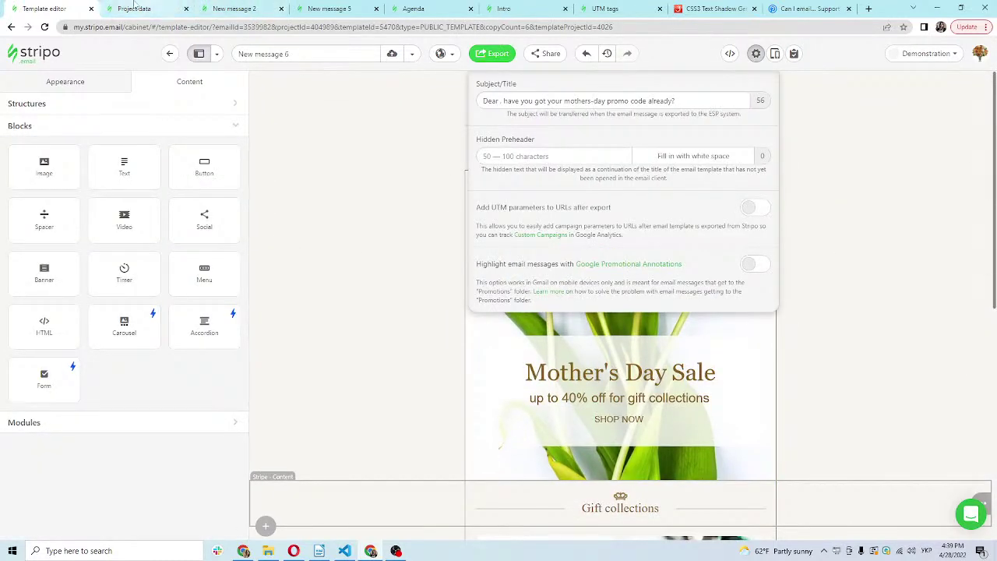
click(134, 9)
drag(516, 333, 471, 333)
key(ctrl+c)
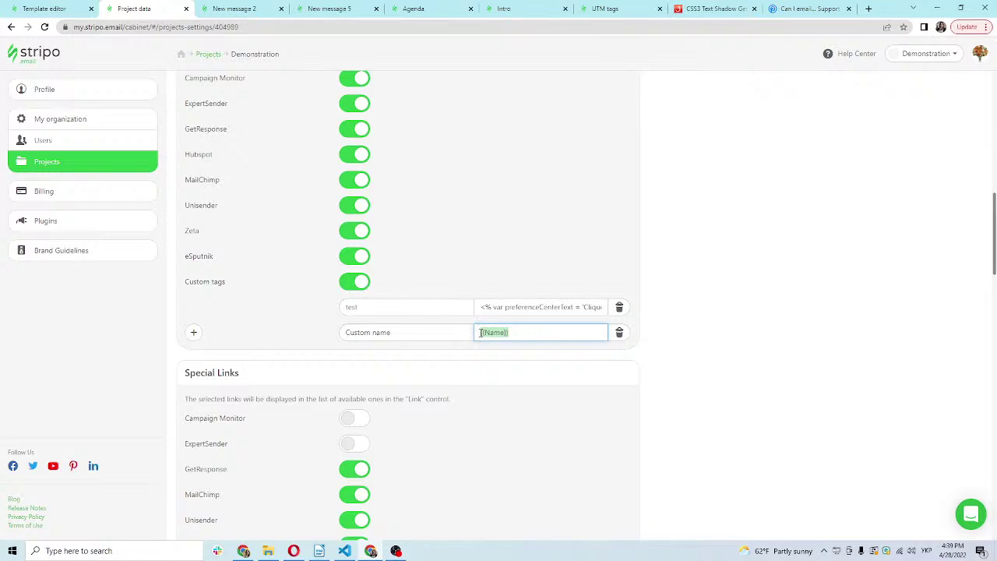
click(44, 9)
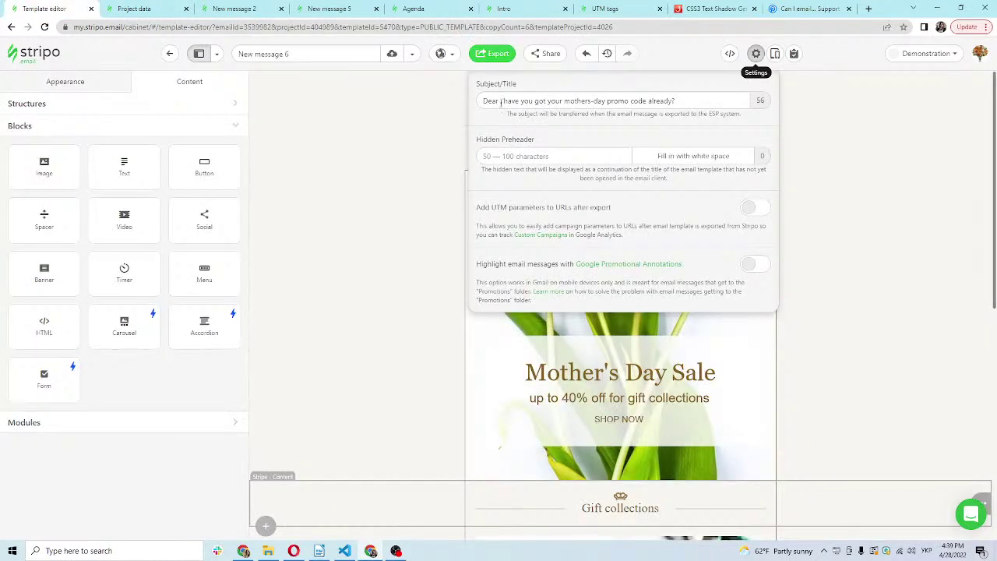
key(ctrl+v)
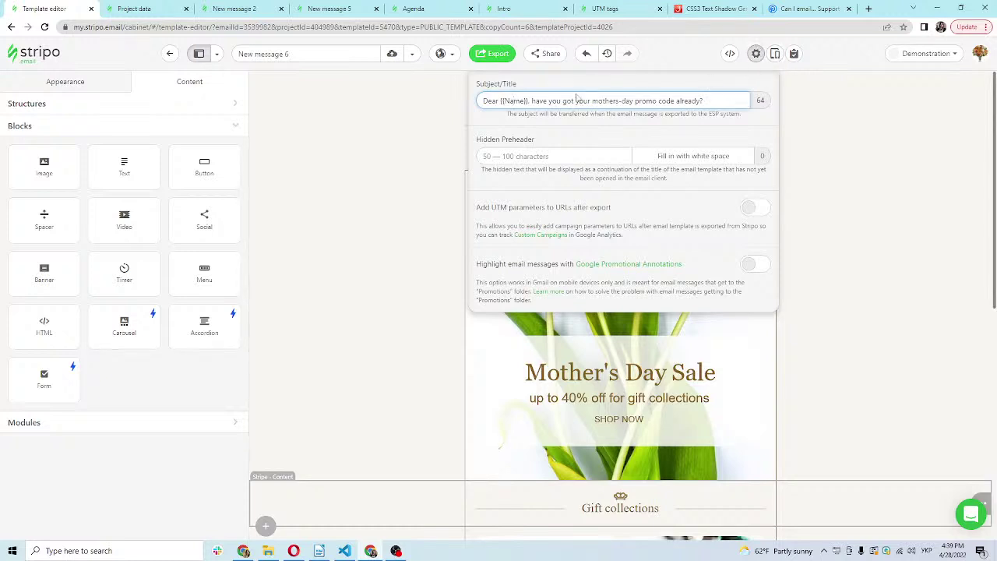
click(755, 53)
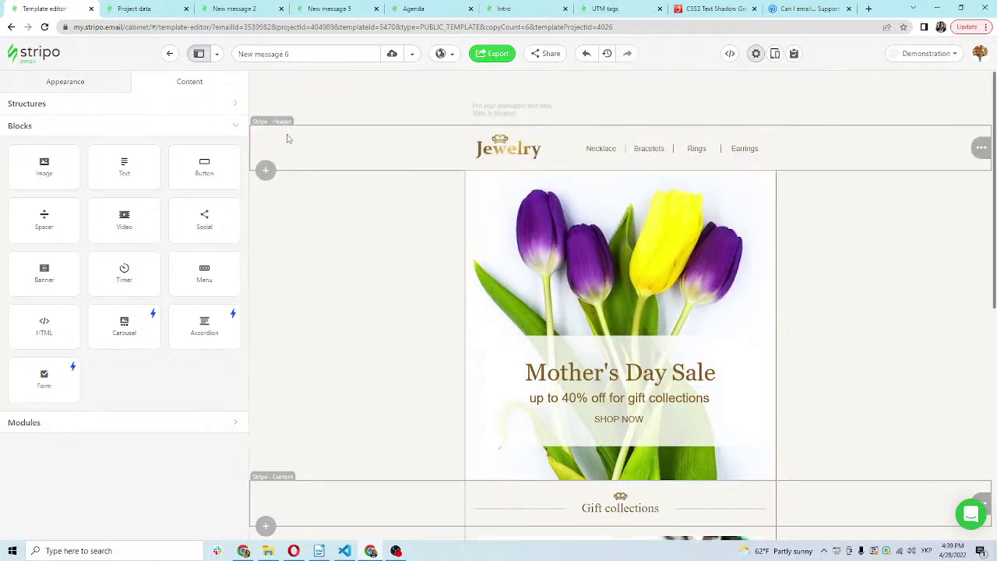
Add a one-column structure between the preheader and the Jewelry header, with a text block in it
click(266, 125)
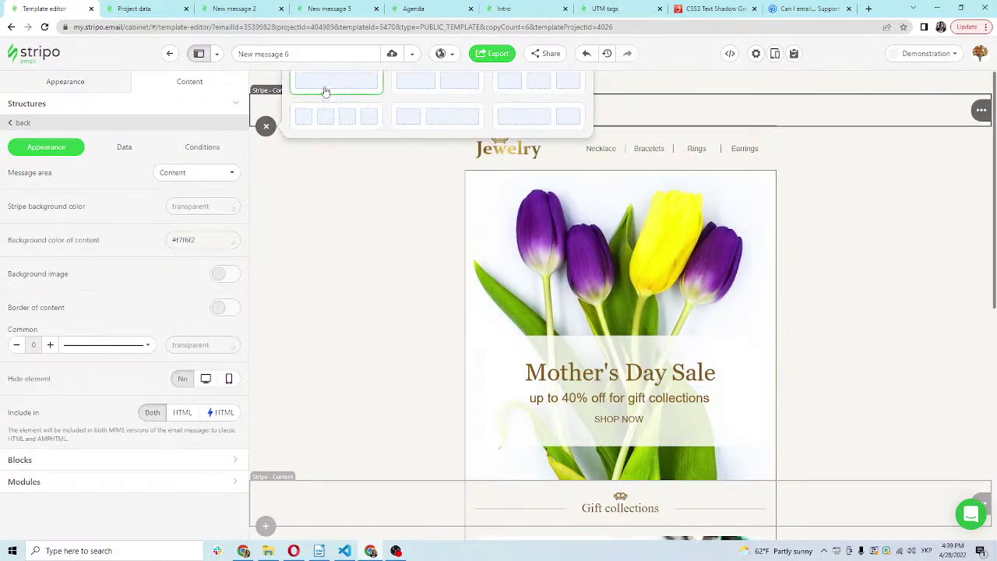
click(326, 91)
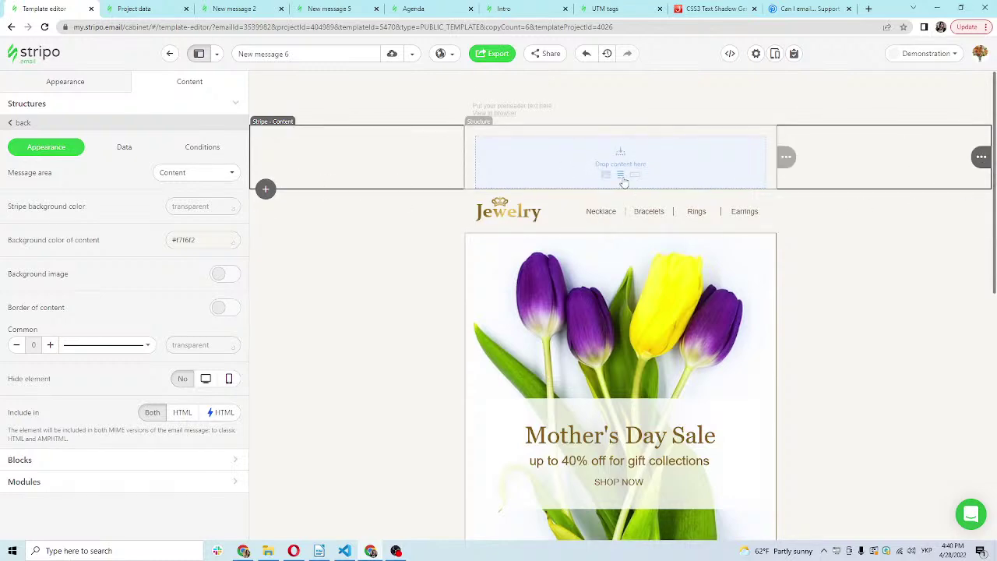
click(622, 177)
Copy "Happy mothers day for you, we have got your promo-code below" from the LibreOffice Writer document into the new text block
click(318, 551)
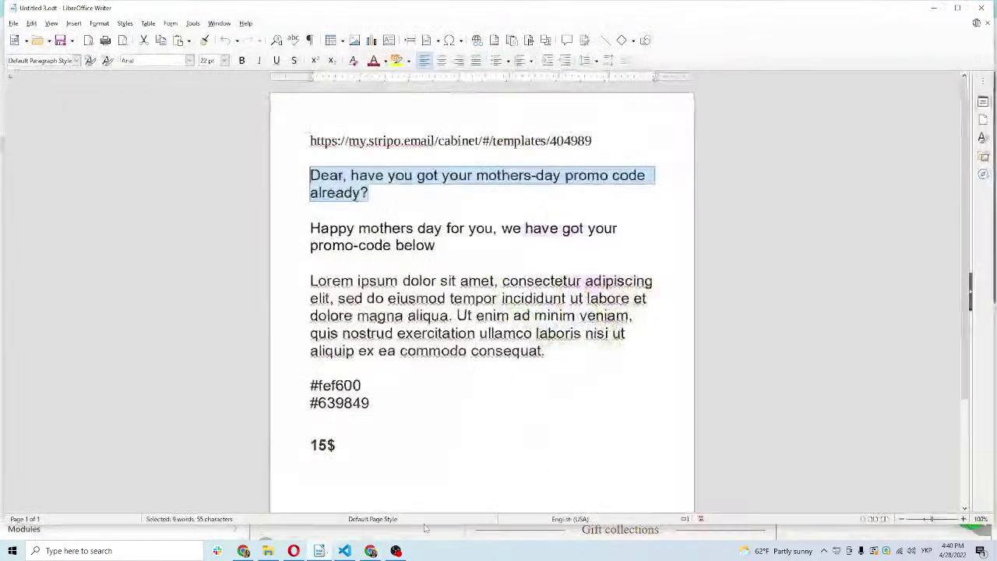
click(387, 227)
drag(435, 245, 311, 227)
key(ctrl+c)
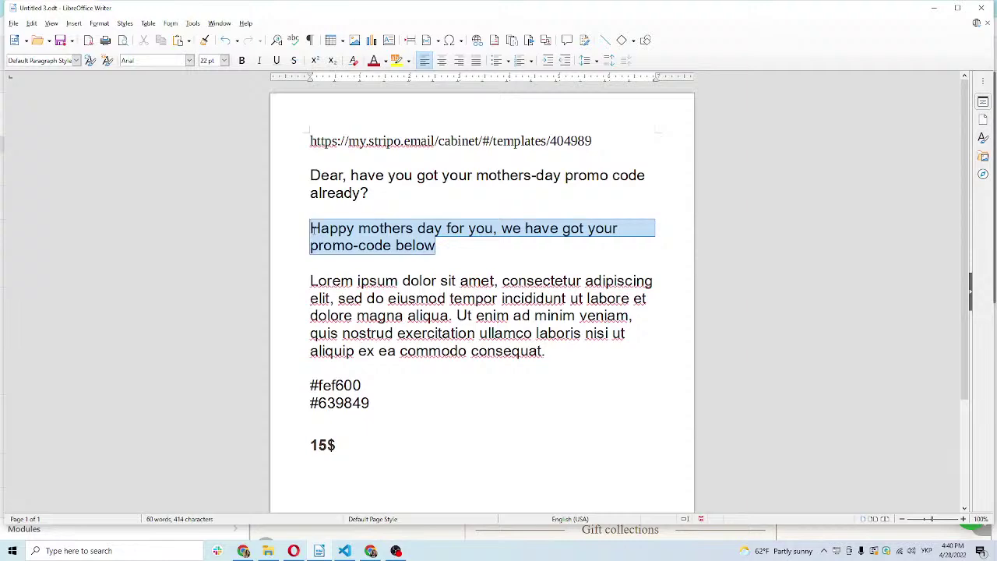
click(938, 9)
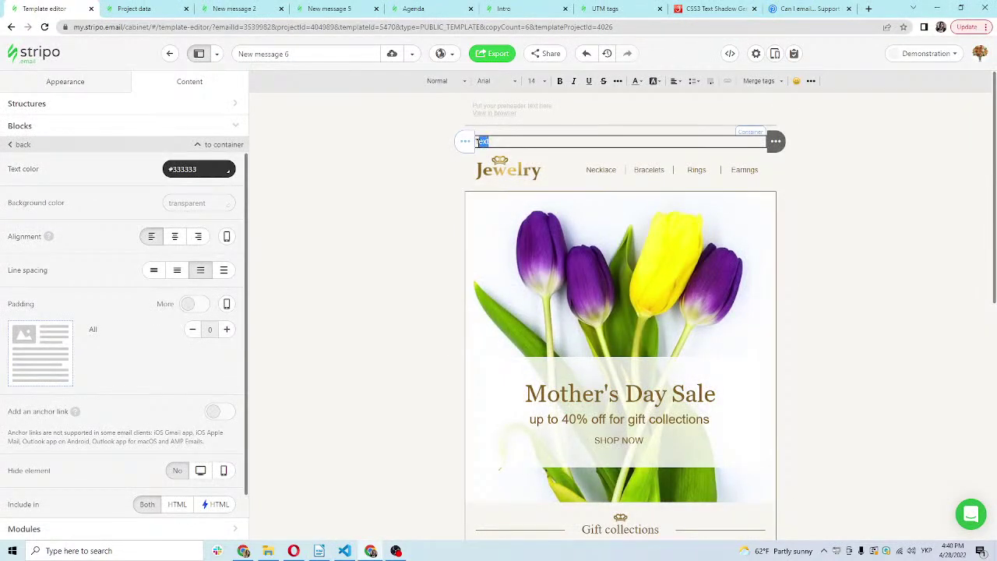
key(ctrl+v)
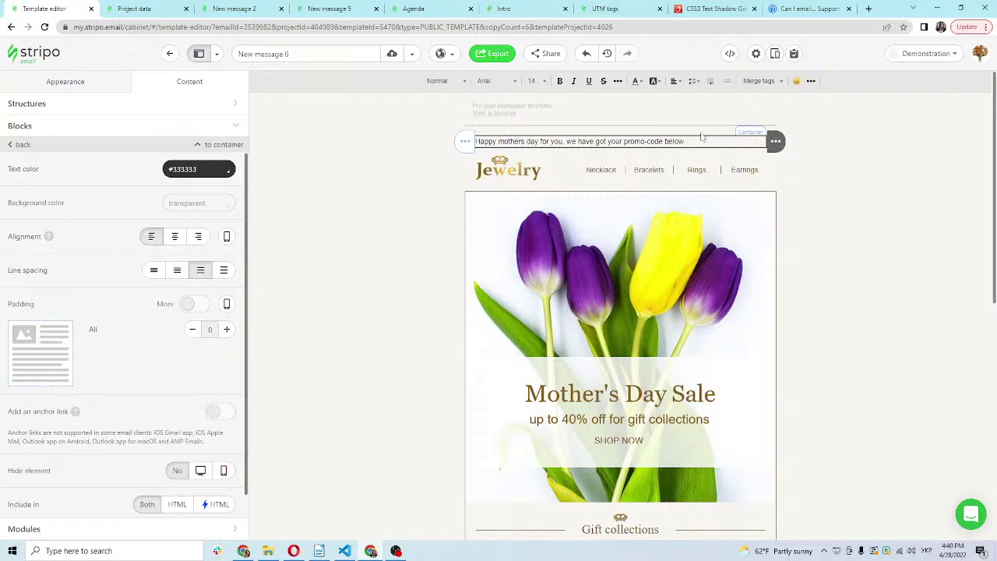
Insert the custom name merge tag {{Name}} after "Happy mothers day for you" in the greeting text
click(563, 141)
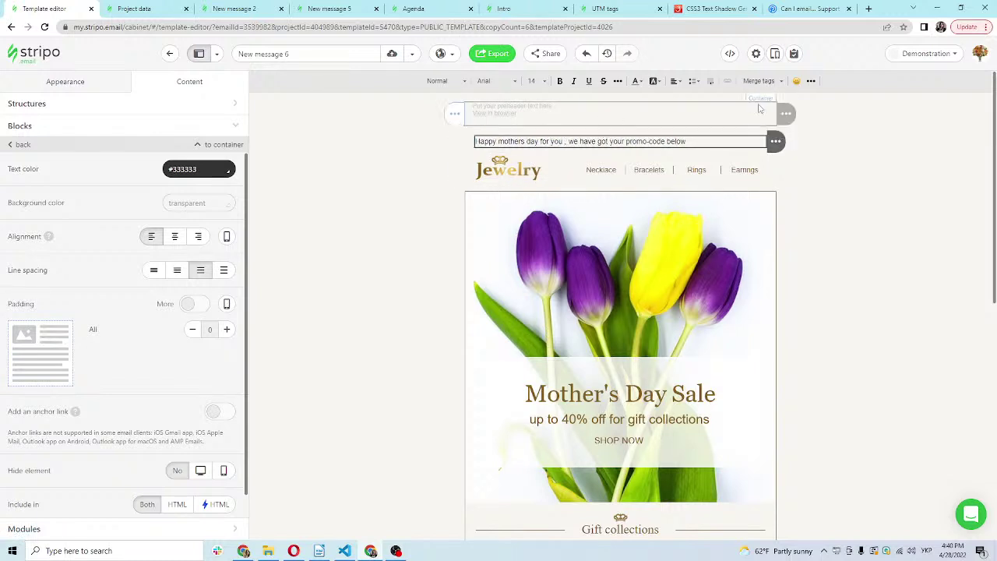
click(767, 82)
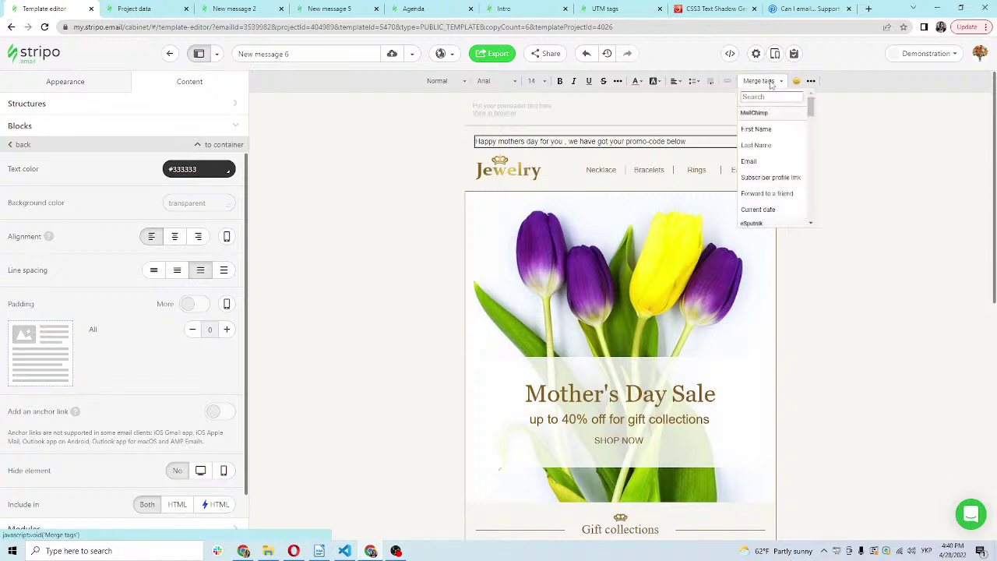
scroll(779, 179, down, 3)
scroll(779, 187, down, 5)
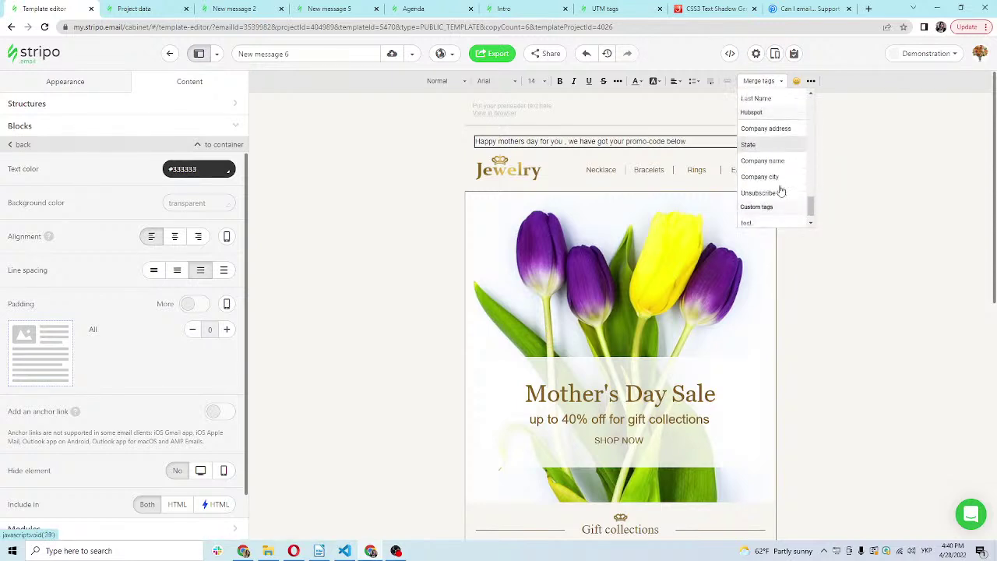
click(767, 223)
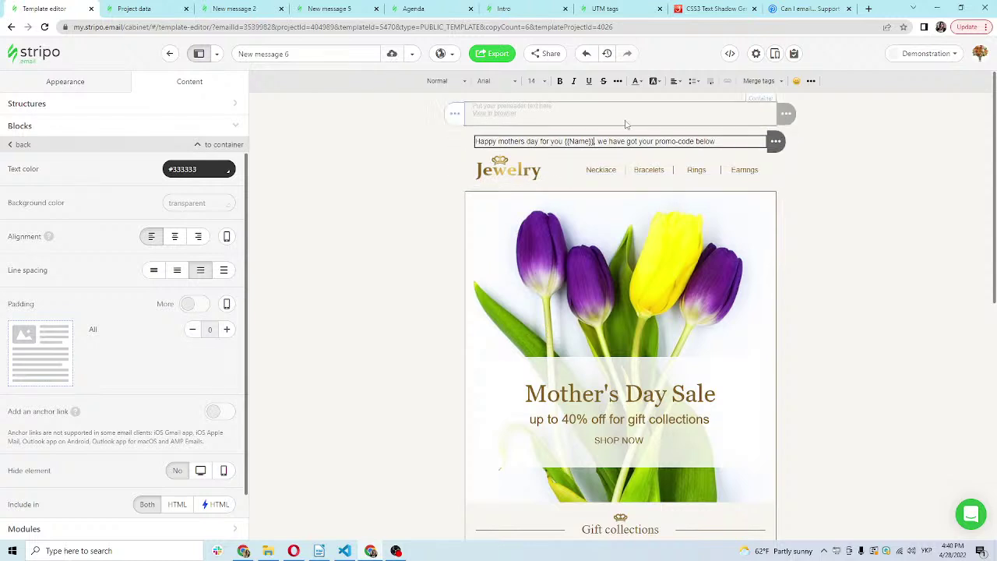
Format the whole greeting text in the Georgia font as Heading 1
drag(725, 138, 473, 141)
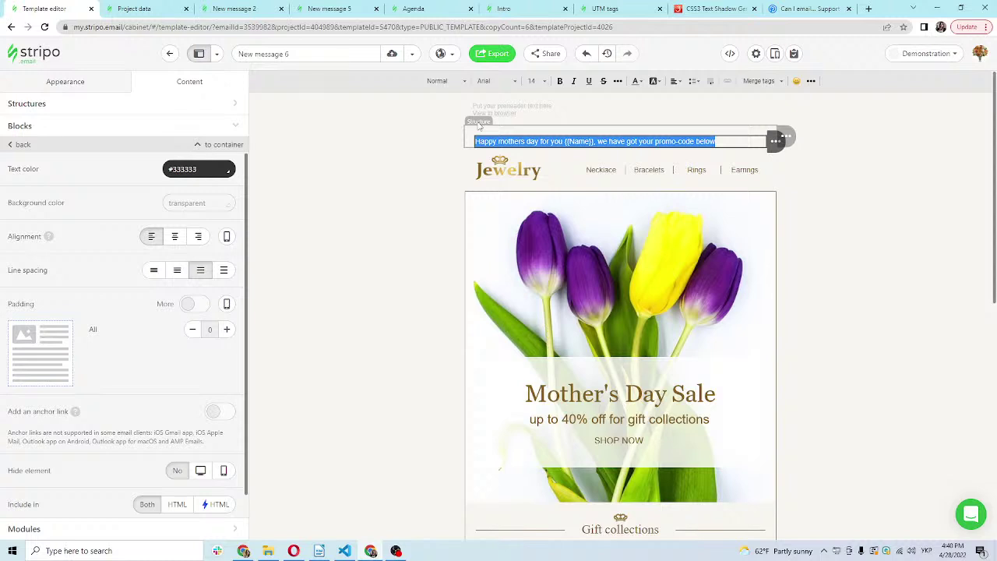
click(486, 81)
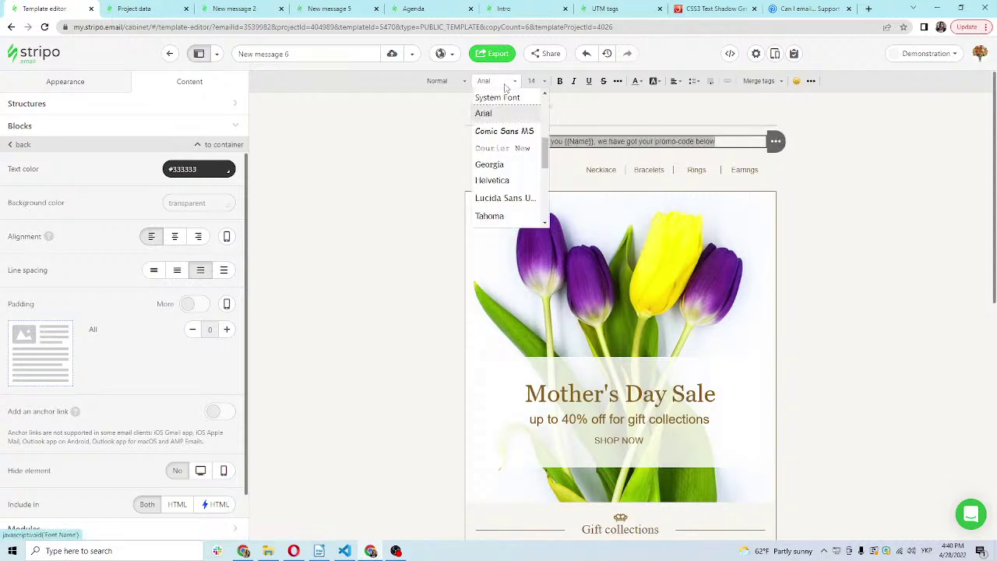
scroll(502, 133, down, 1)
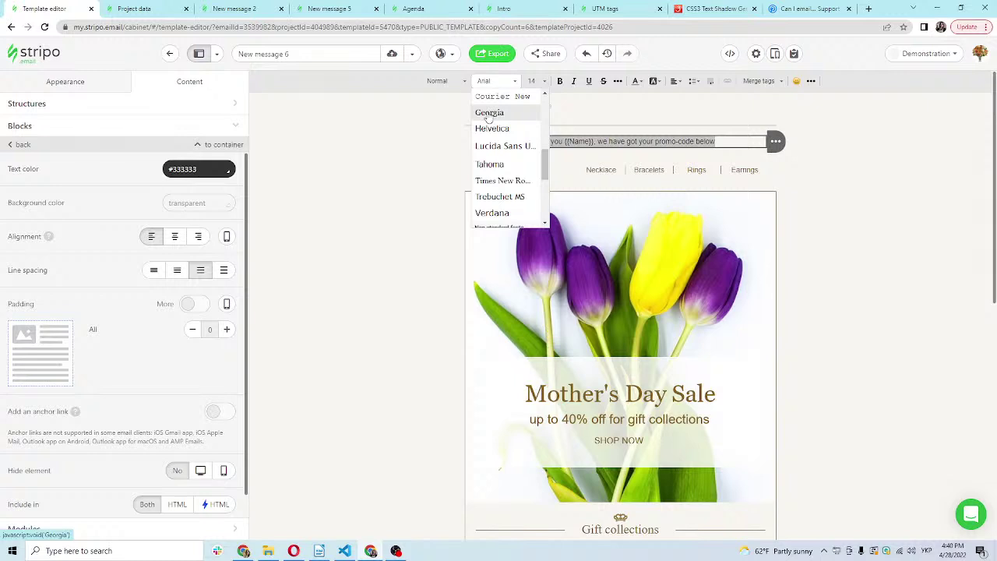
click(489, 114)
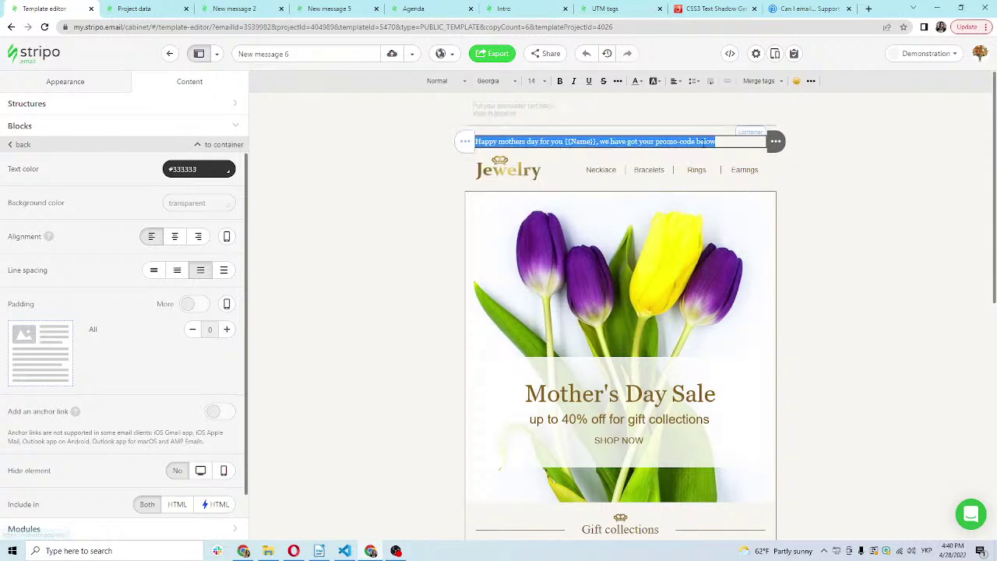
click(458, 82)
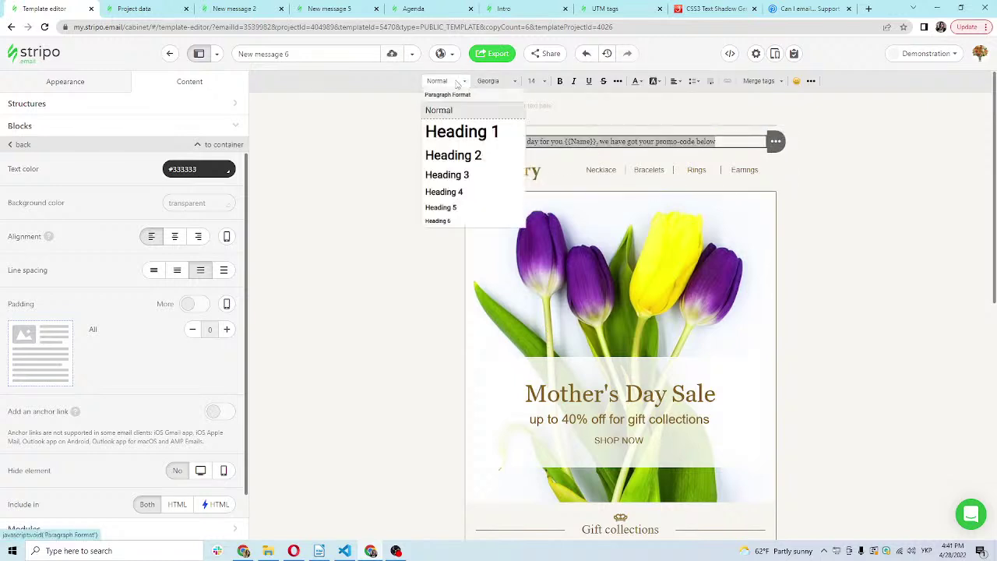
click(462, 132)
Center the greeting heading above the Jewelry header
drag(705, 166, 473, 145)
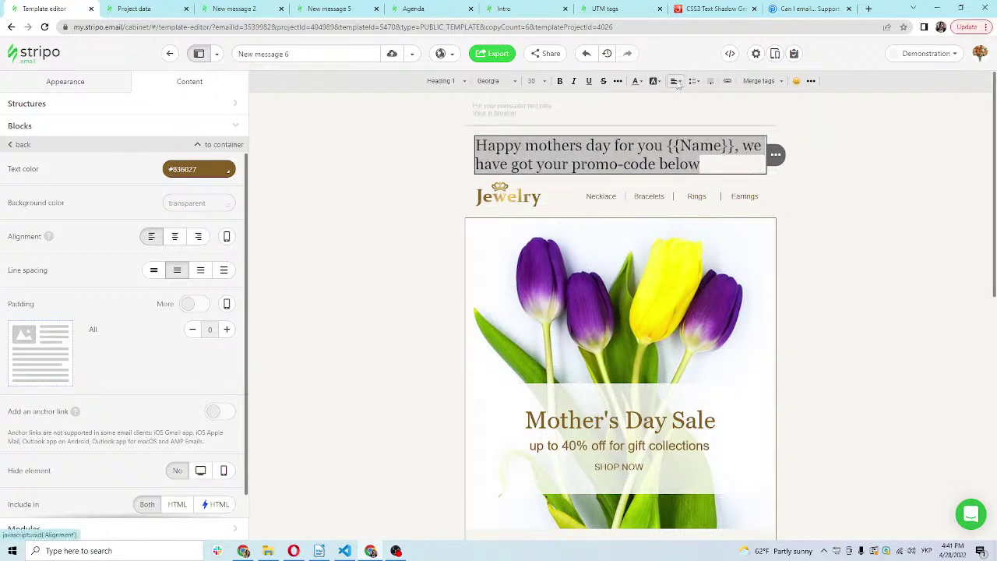
click(675, 83)
click(675, 110)
click(734, 164)
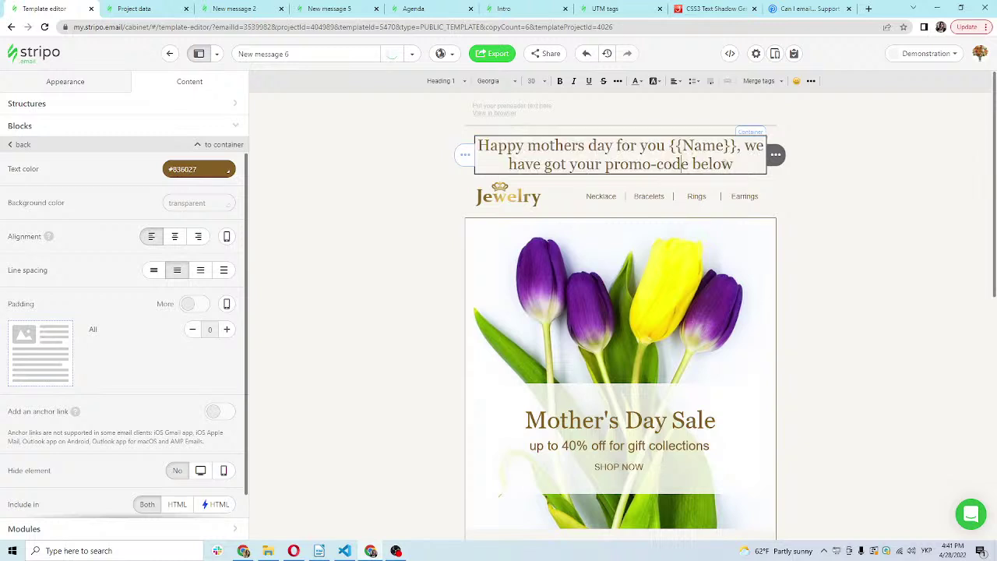
triple_click(735, 164)
click(580, 148)
Set the email's general font to Georgia in the general appearance settings
click(67, 81)
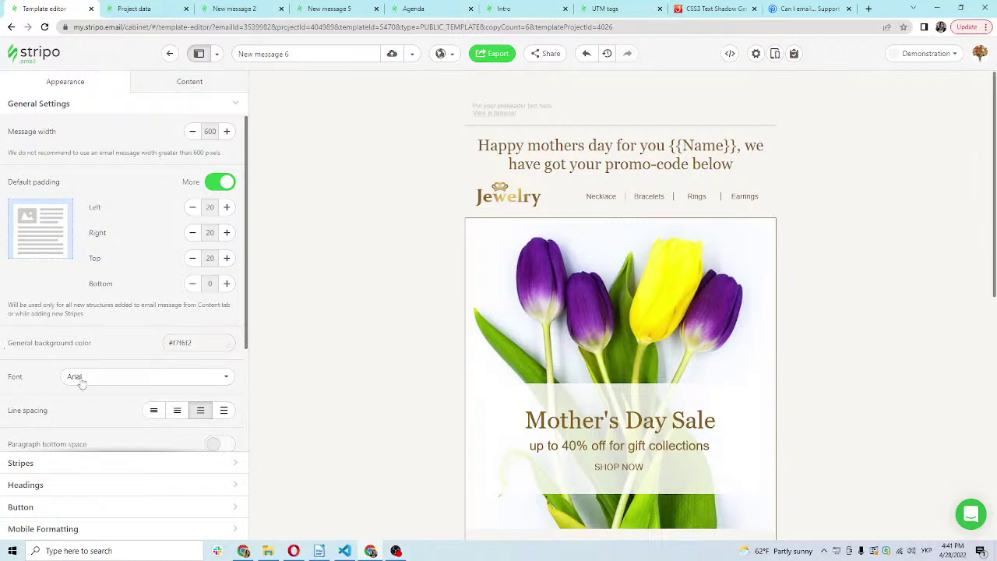
click(113, 377)
scroll(126, 230, down, 1)
scroll(127, 232, down, 1)
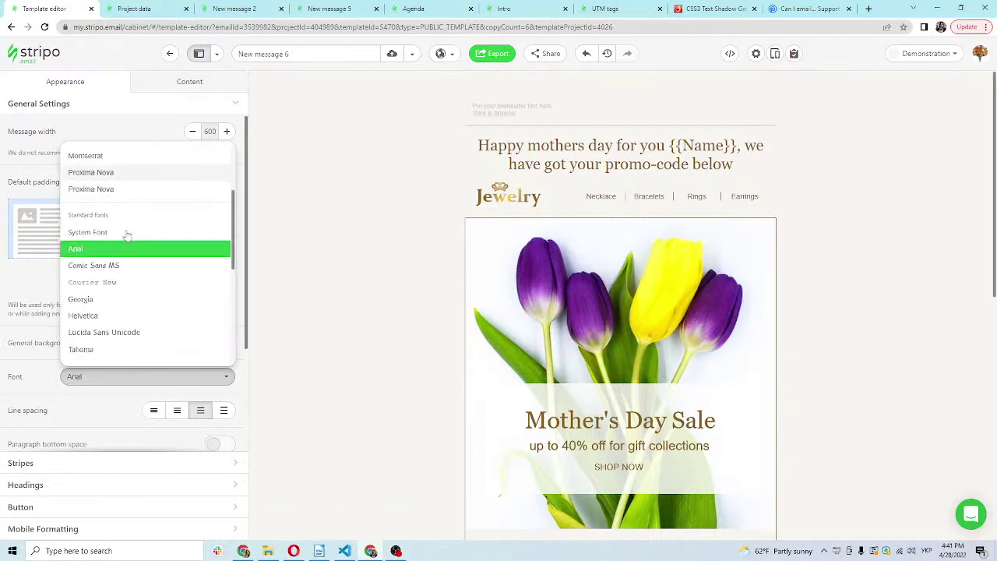
click(102, 301)
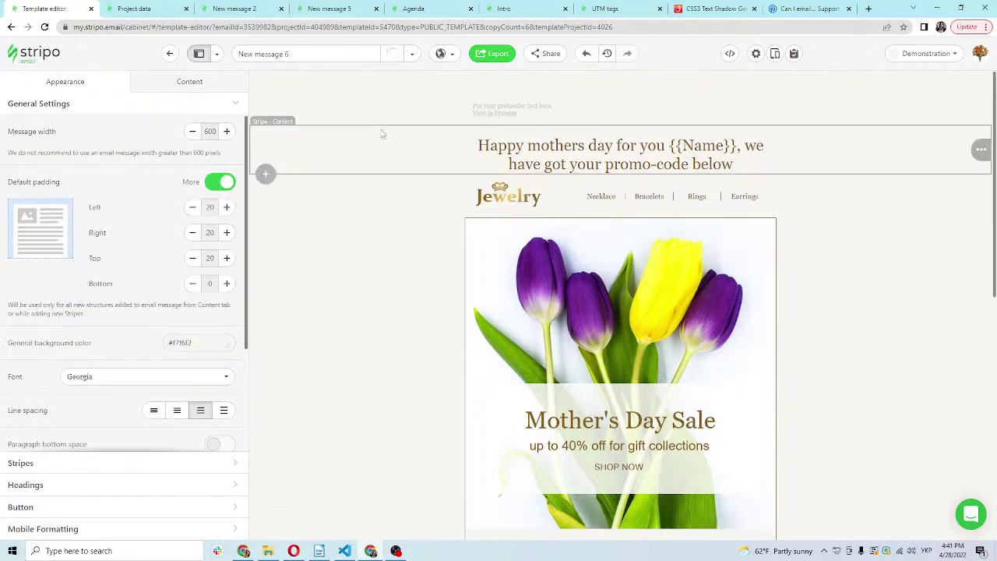
click(388, 107)
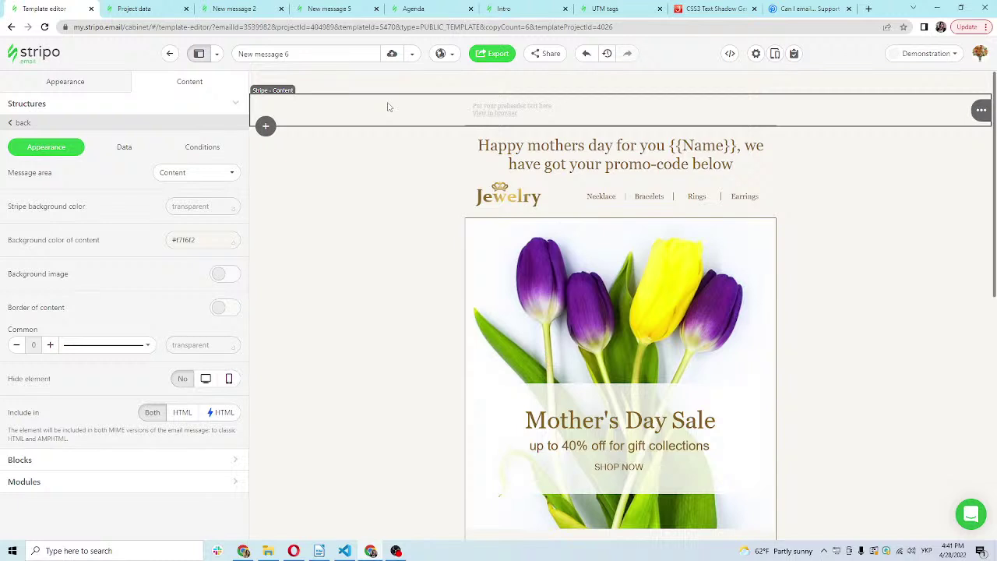
In the CSS3 Text Shadow Generator, set the shadow's angle to 175 degrees, distance to -3 px and colour to rgb 150,150,99
click(705, 9)
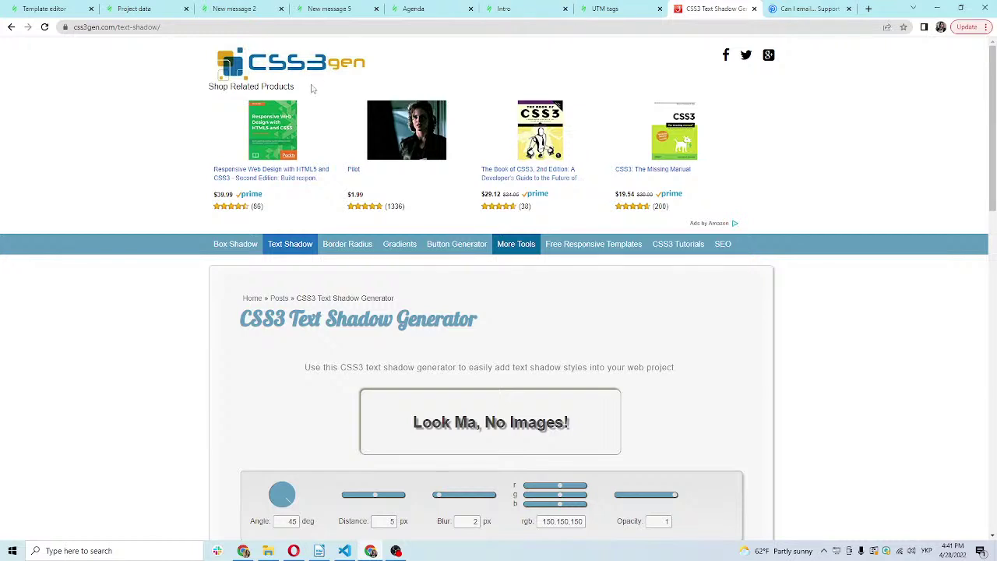
scroll(260, 194, down, 2)
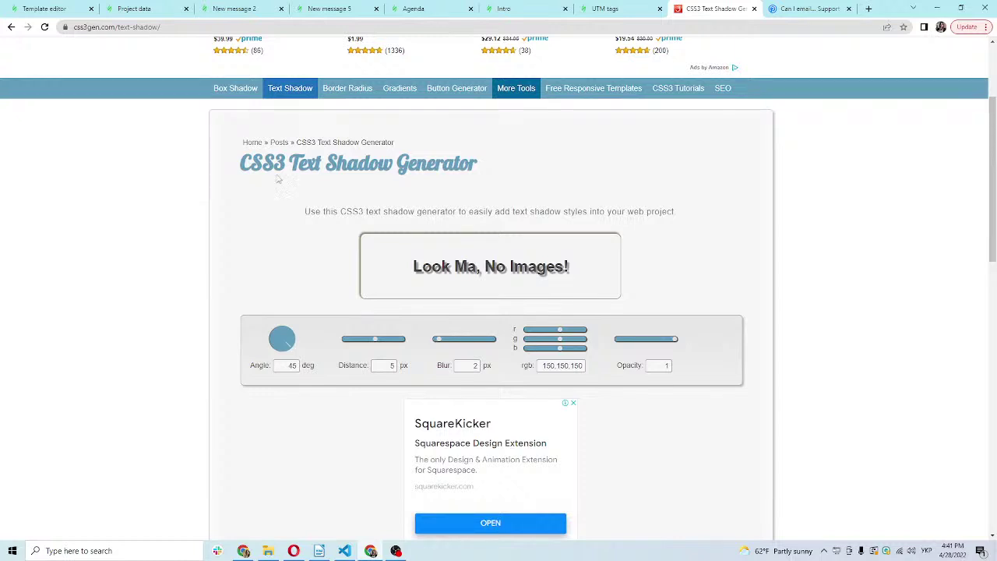
scroll(298, 265, down, 1)
drag(399, 210, 588, 226)
click(406, 205)
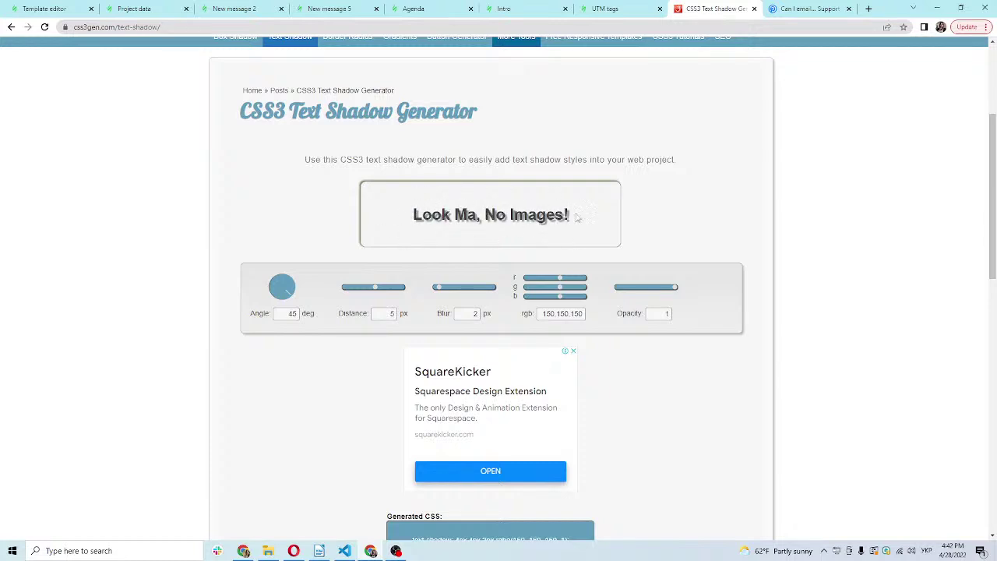
drag(285, 299, 234, 284)
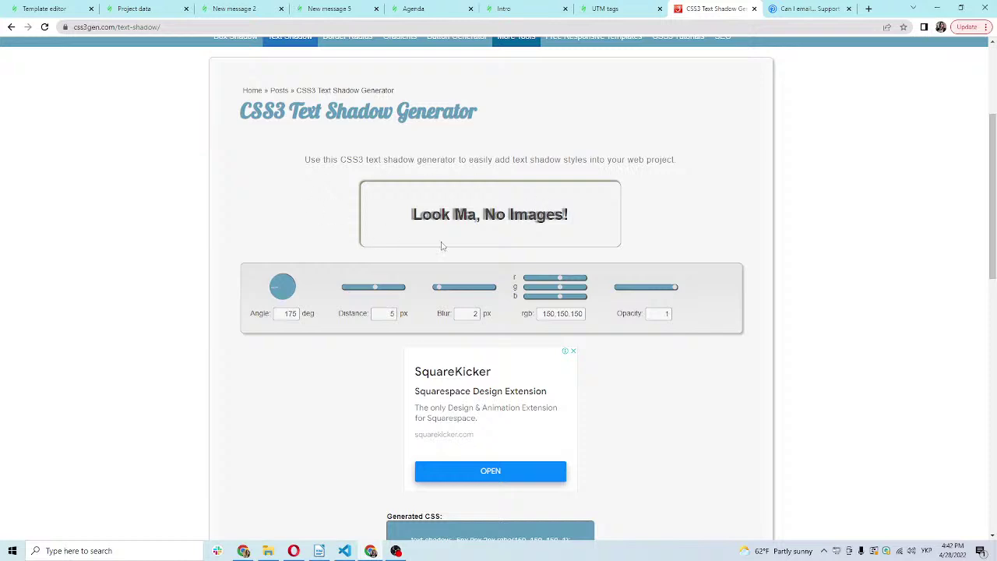
click(381, 288)
mouse_move(374, 291)
mouse_down()
mouse_move(382, 290)
mouse_move(363, 290)
mouse_up()
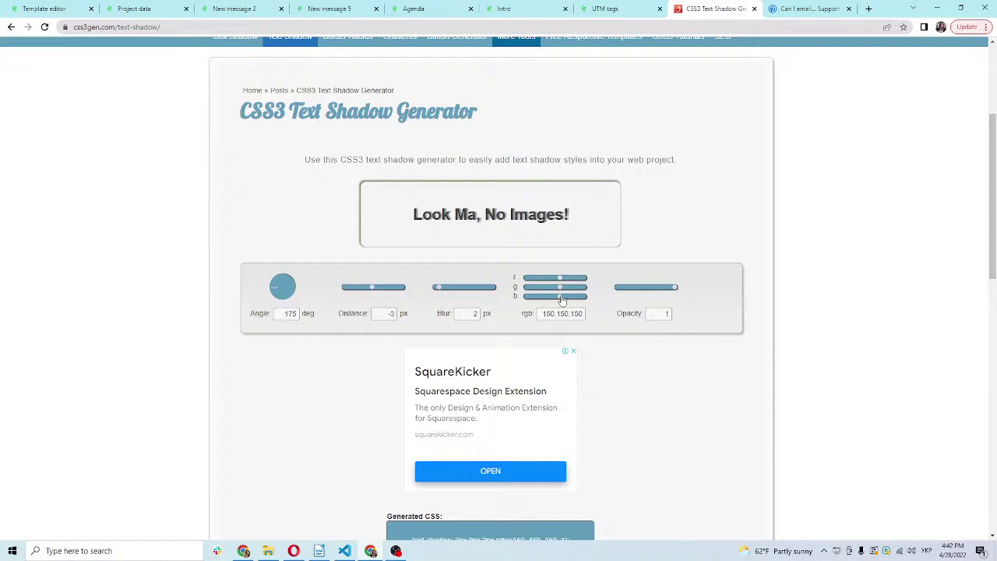
mouse_move(561, 300)
mouse_down()
mouse_move(527, 302)
mouse_move(542, 295)
mouse_up()
drag(577, 215, 414, 223)
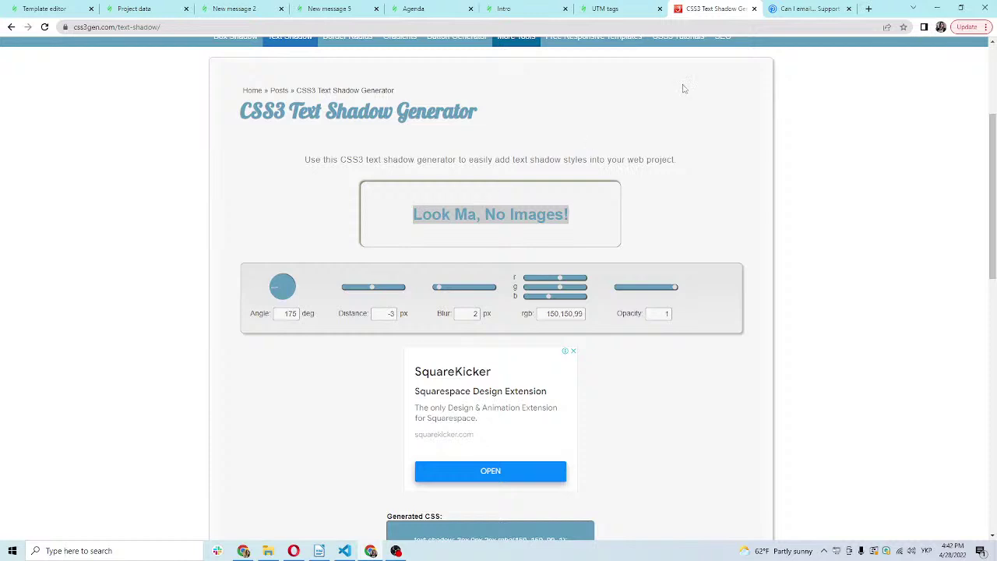
Select the greeting heading in the email, and copy the generated text-shadow CSS from the CSS3 Text Shadow Generator
click(47, 9)
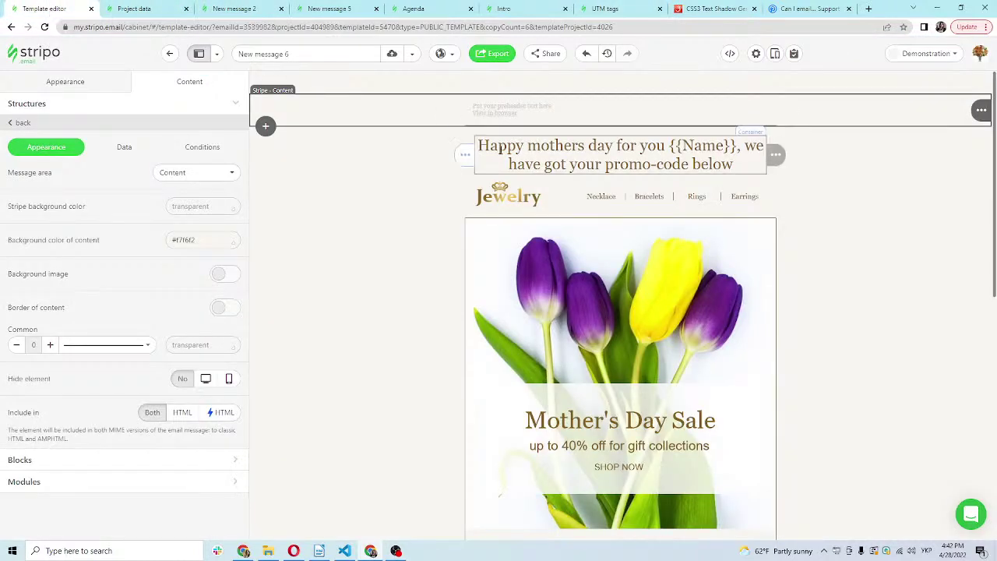
click(632, 165)
click(683, 9)
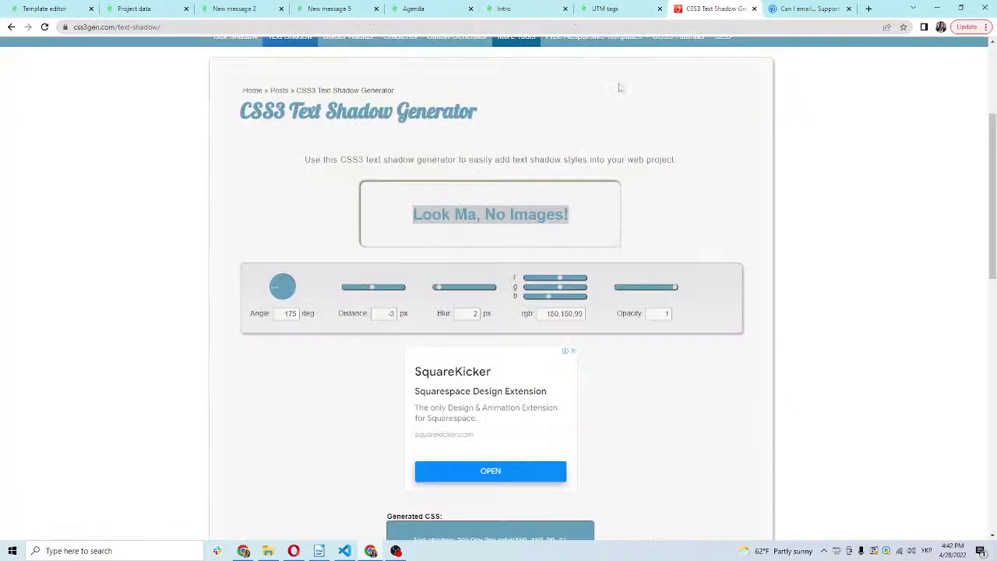
scroll(474, 277, down, 4)
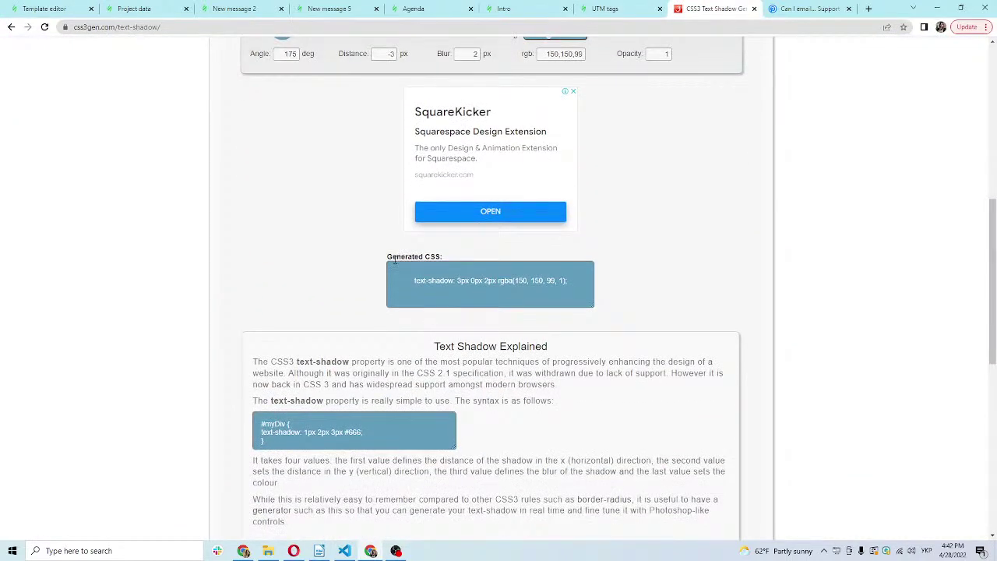
drag(409, 278, 576, 285)
key(ctrl+c)
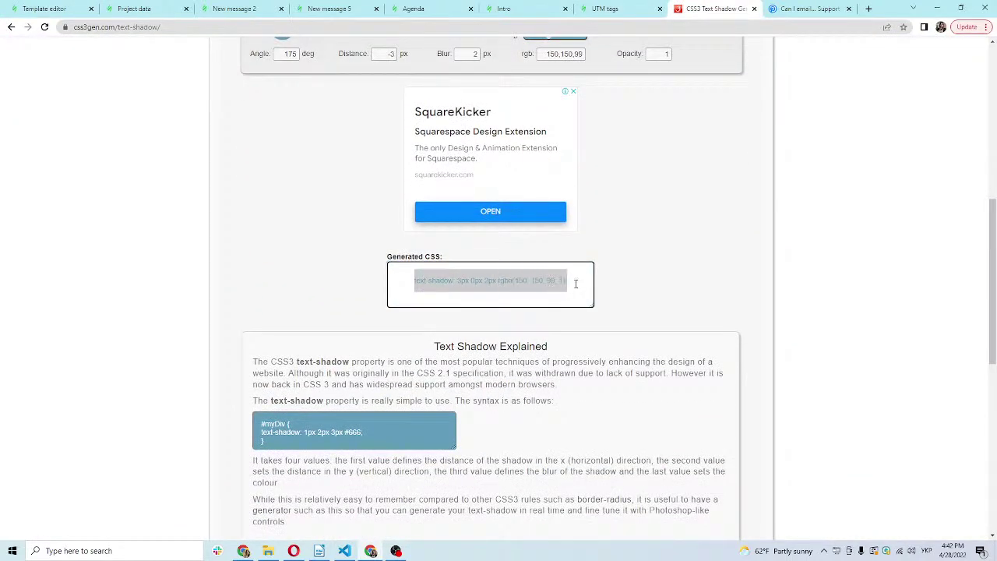
In the greeting's HTML code, paste "text-shadow: 3px 0px 2px rgba(150, 150, 99, 1);" after "text-align: center;" in the h1 style
click(31, 9)
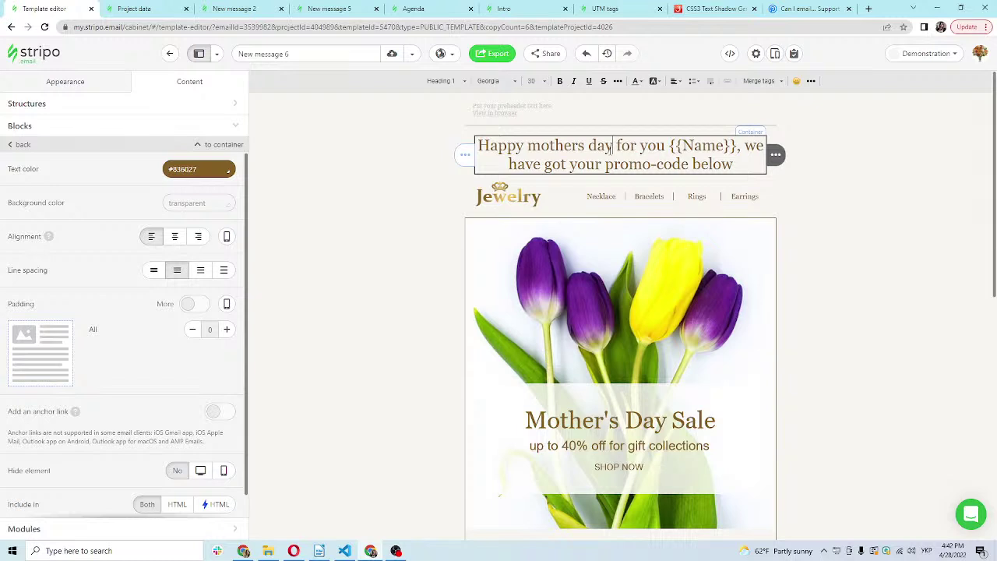
click(729, 53)
drag(637, 306, 636, 182)
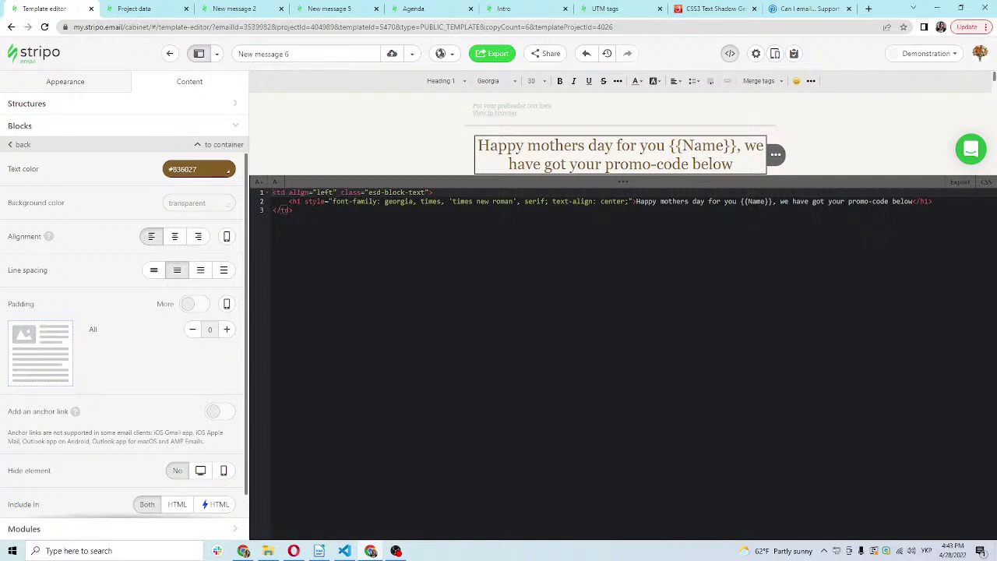
click(629, 202)
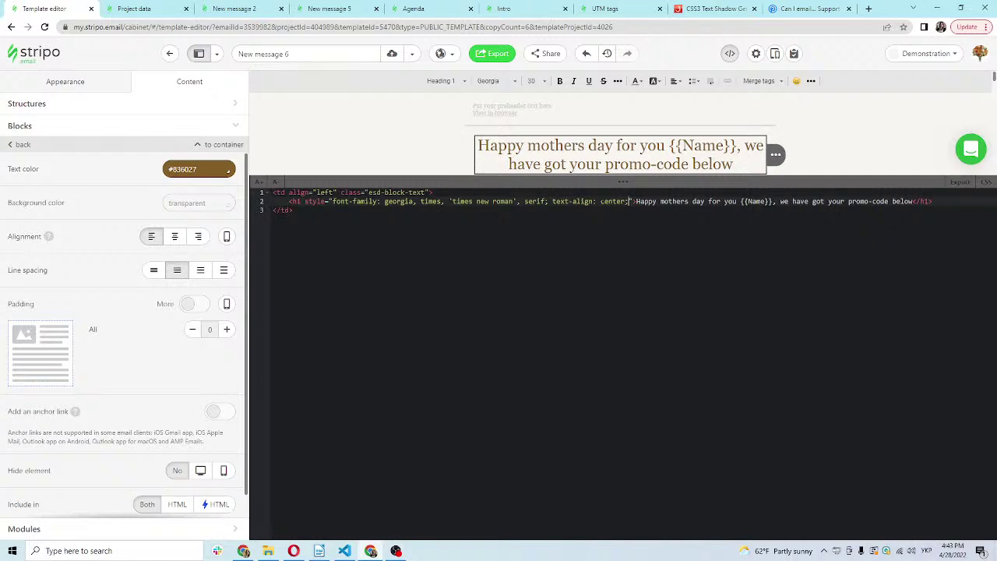
key(ctrl+v)
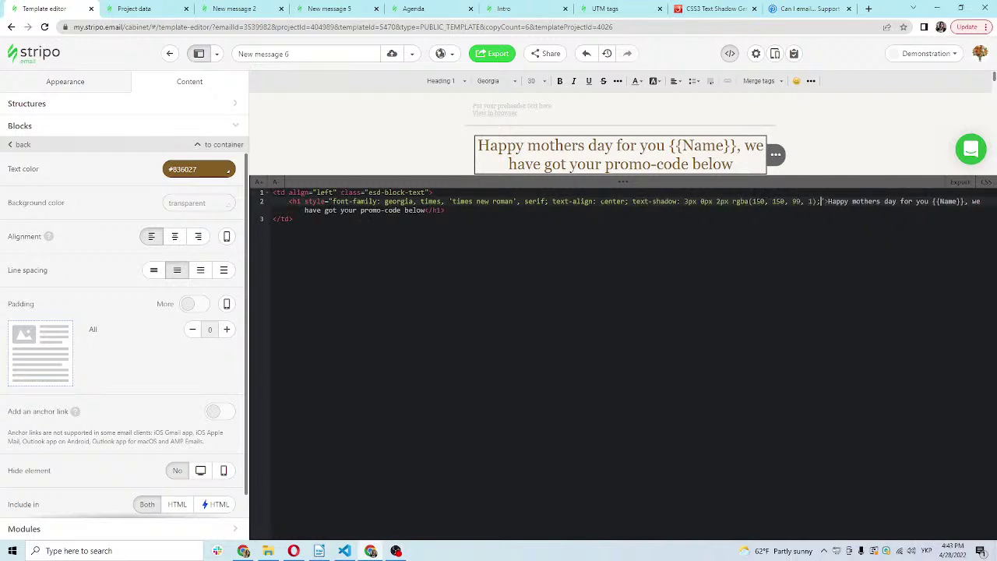
Enlarge the email preview above the code editor and review the shadow settings in the CSS3 Text Shadow Generator
drag(600, 183, 591, 225)
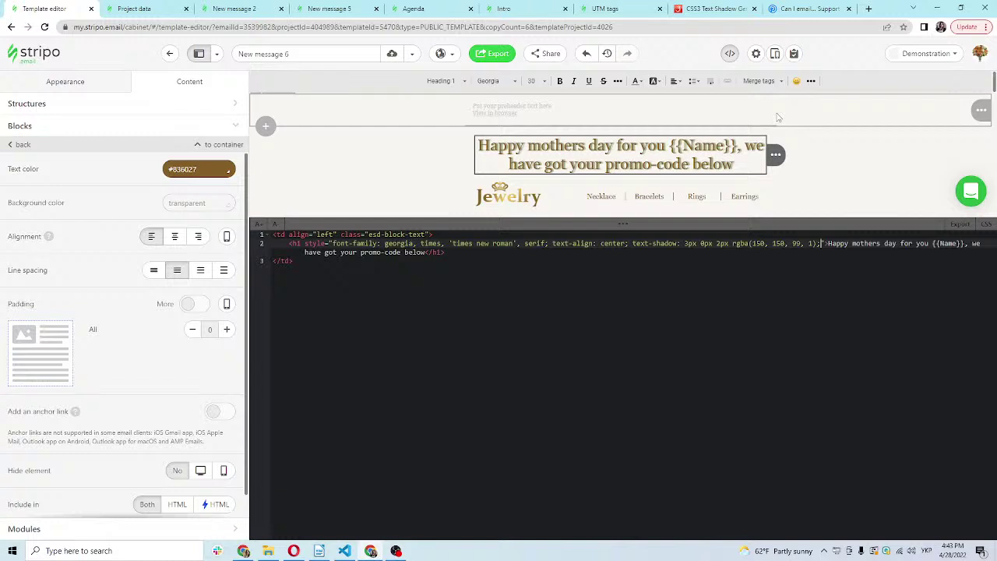
click(713, 8)
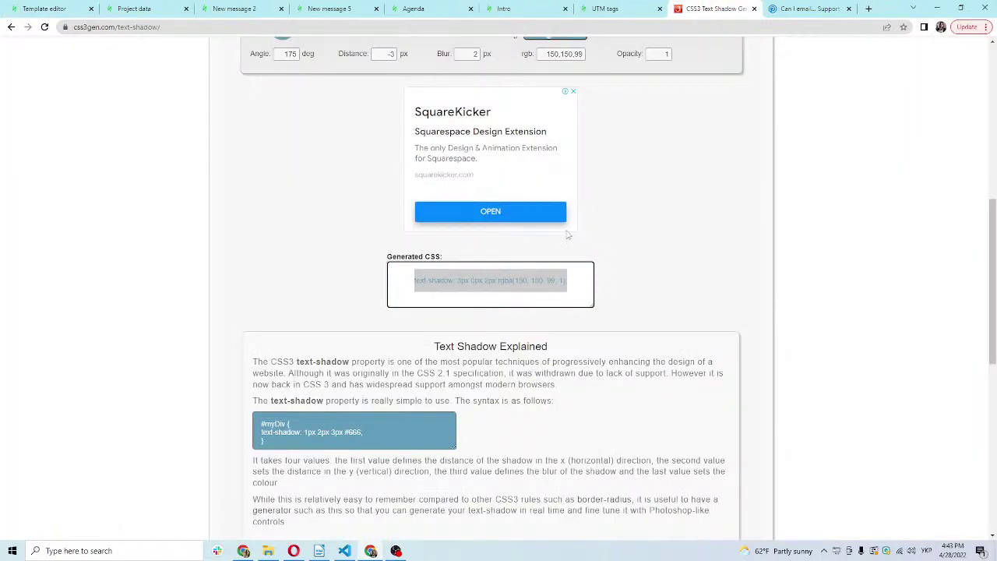
scroll(606, 265, up, 2)
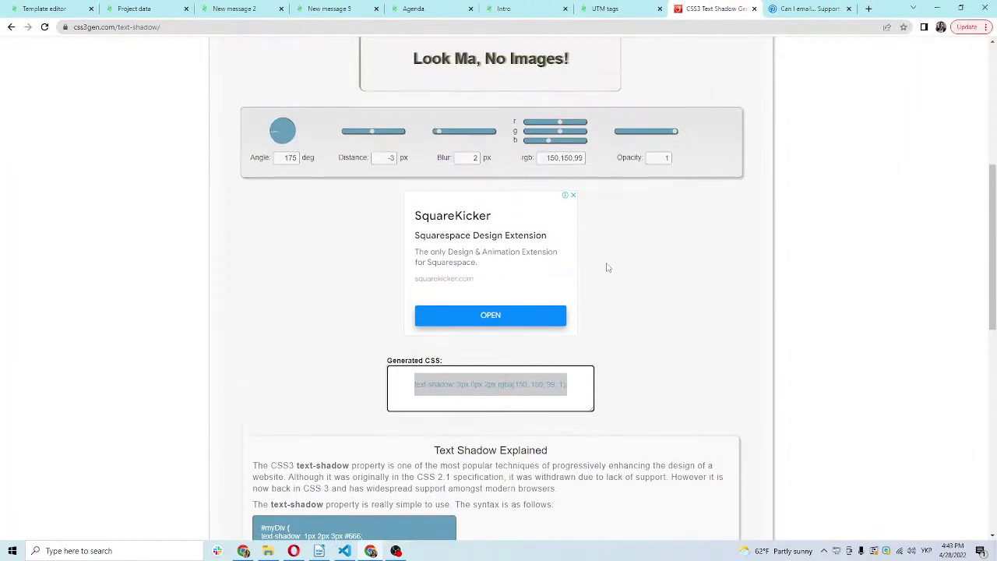
scroll(608, 271, up, 3)
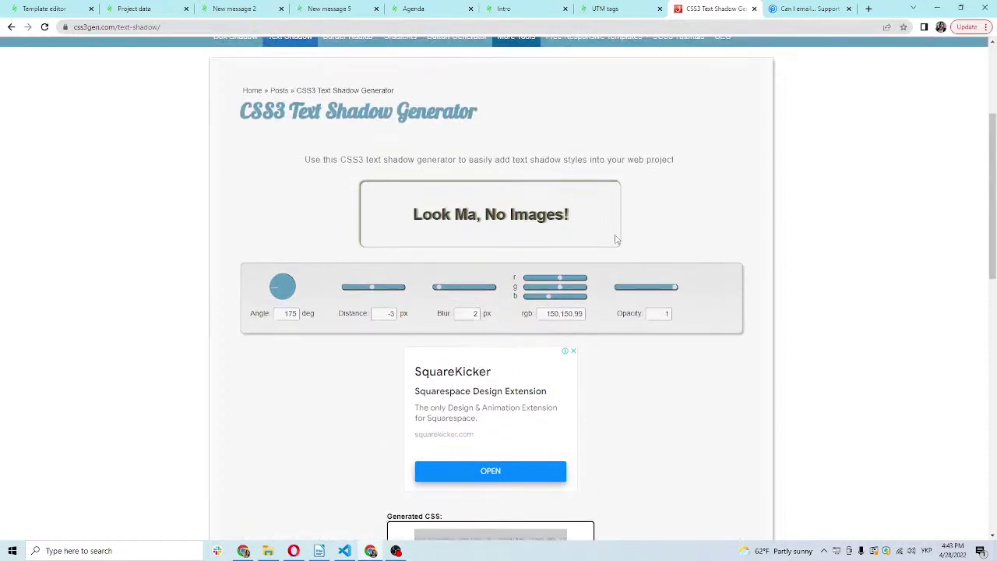
click(64, 14)
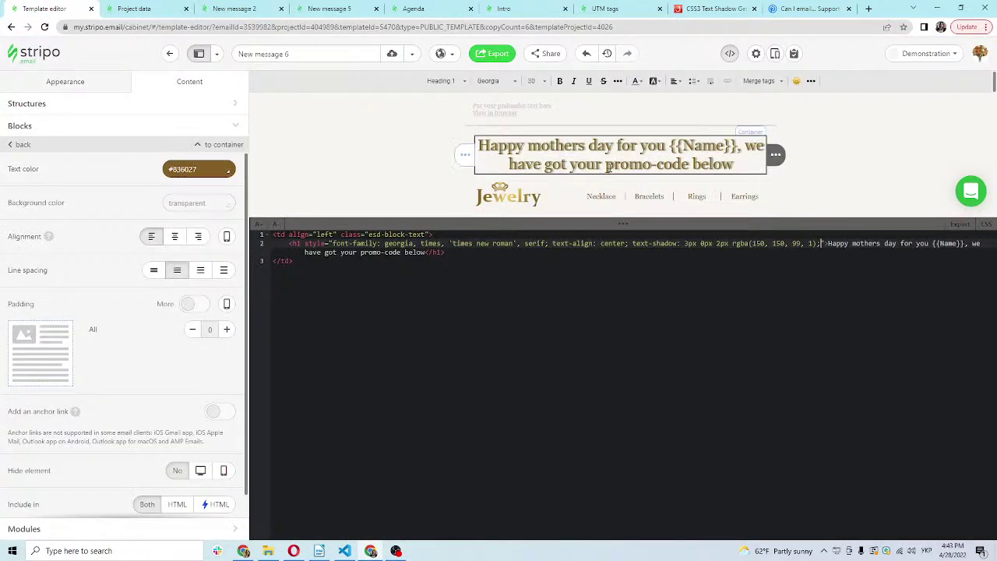
Copy the text-shadow property name from the h1 style and examine its support across email clients on Can I email
click(649, 243)
drag(649, 224, 674, 254)
click(640, 264)
click(632, 254)
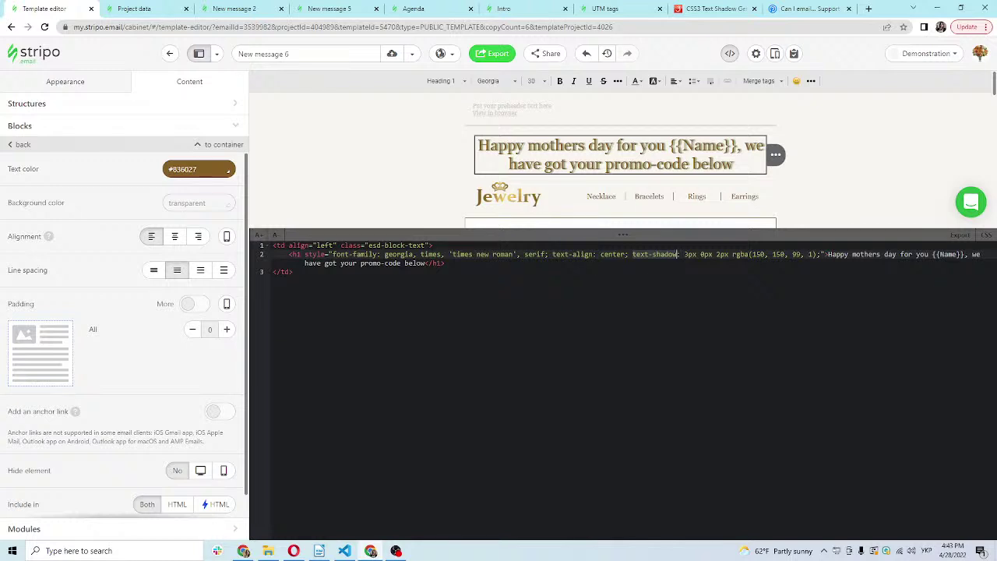
click(805, 11)
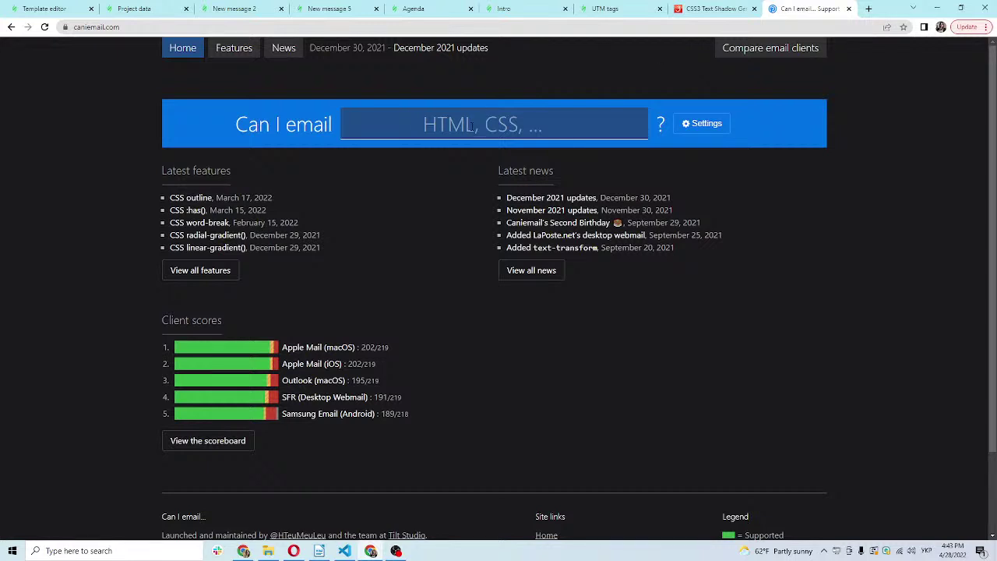
text(text-shadow)
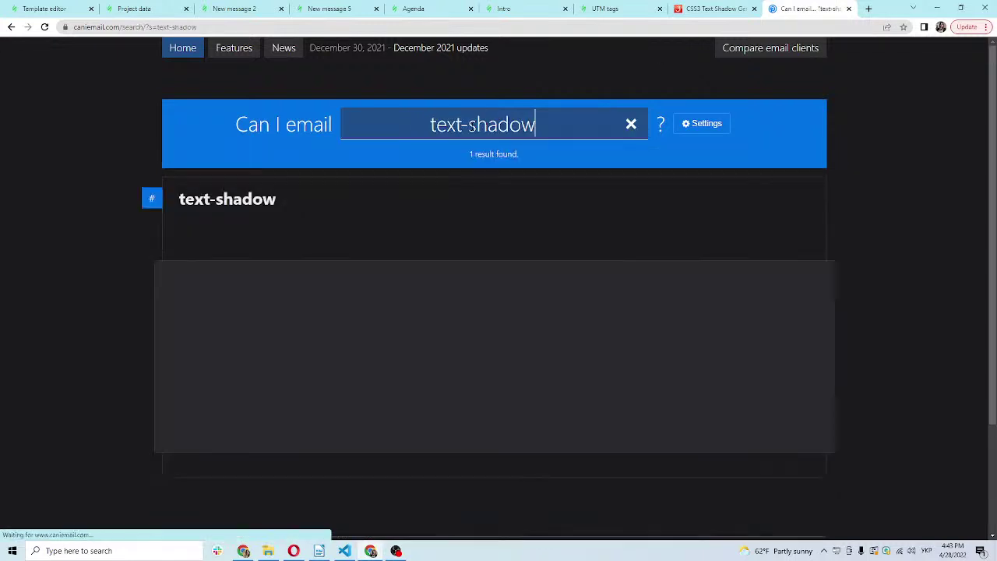
scroll(257, 140, down, 1)
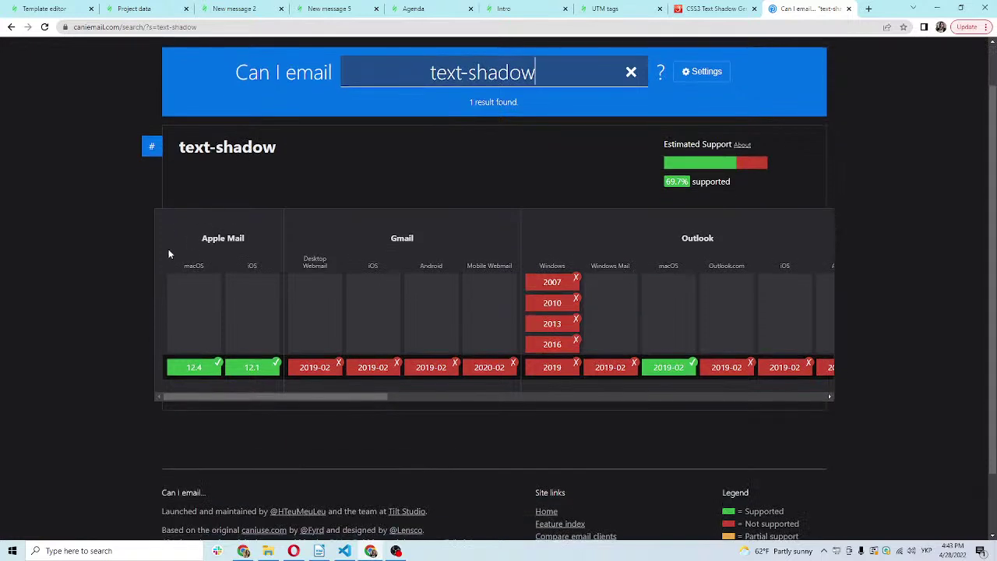
drag(200, 239, 264, 253)
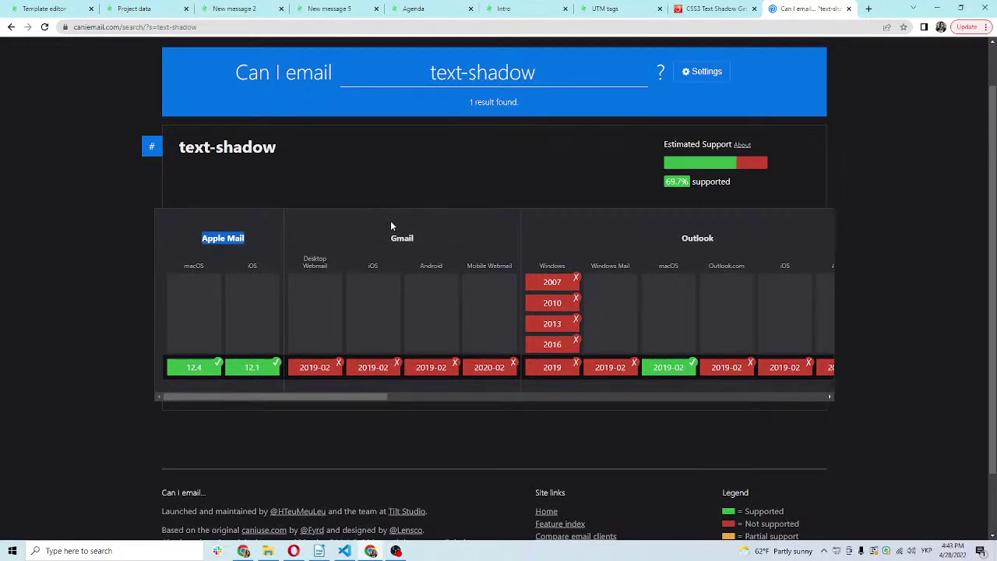
mouse_move(366, 396)
mouse_down()
mouse_move(453, 406)
mouse_move(540, 378)
mouse_move(779, 404)
mouse_move(297, 398)
mouse_move(399, 395)
mouse_move(349, 402)
mouse_up()
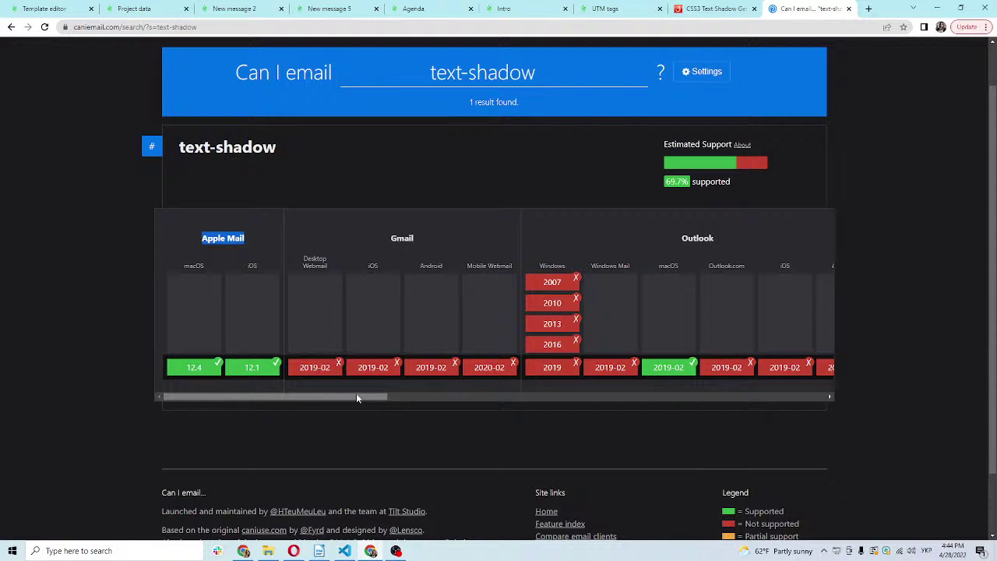
Return to the Stripo template editor and close the code editor
click(32, 8)
drag(580, 234, 580, 285)
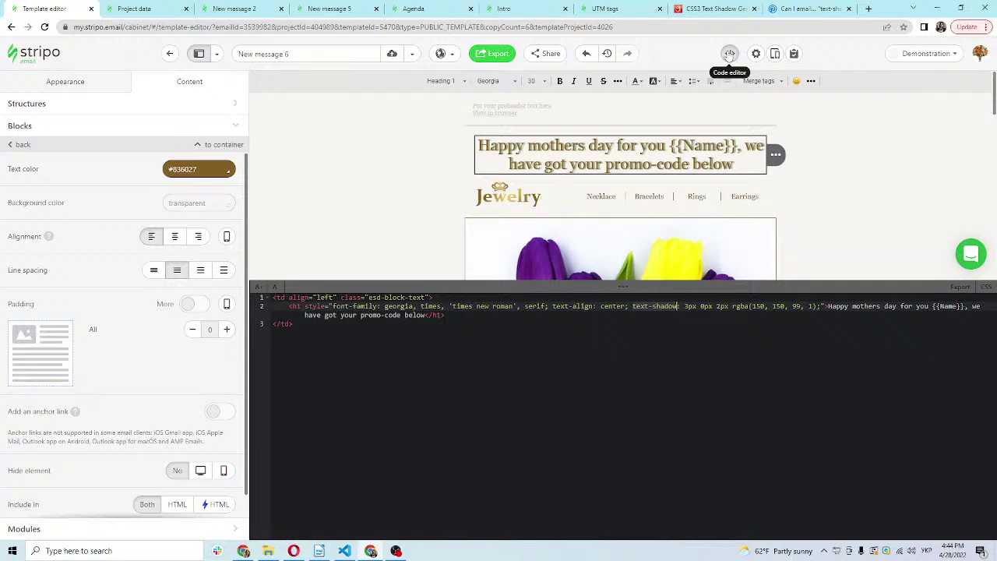
click(730, 53)
Select the tulip banner, open its picture for cropping and save the crop
scroll(565, 286, down, 3)
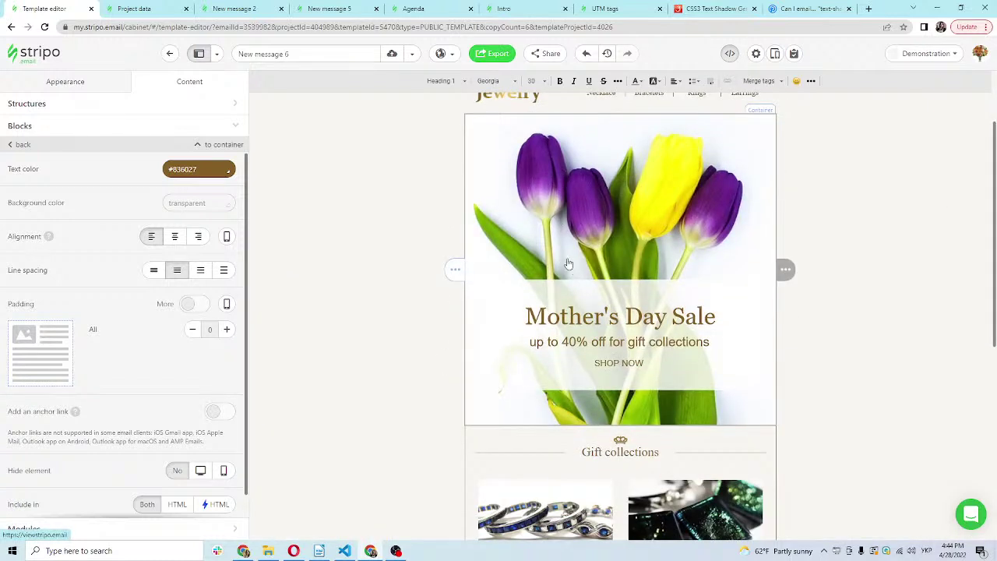
mouse_move(569, 265)
mouse_move(655, 218)
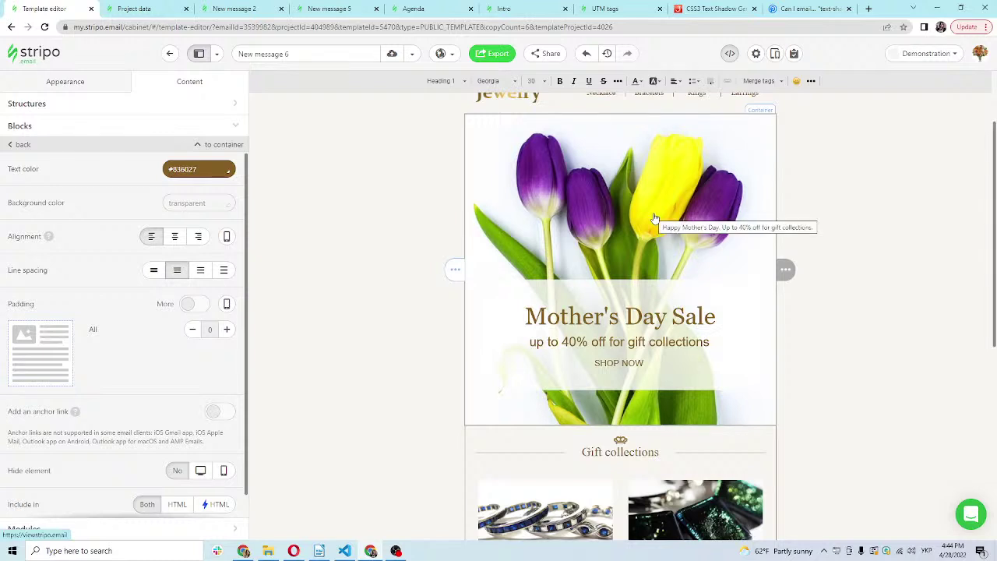
click(609, 209)
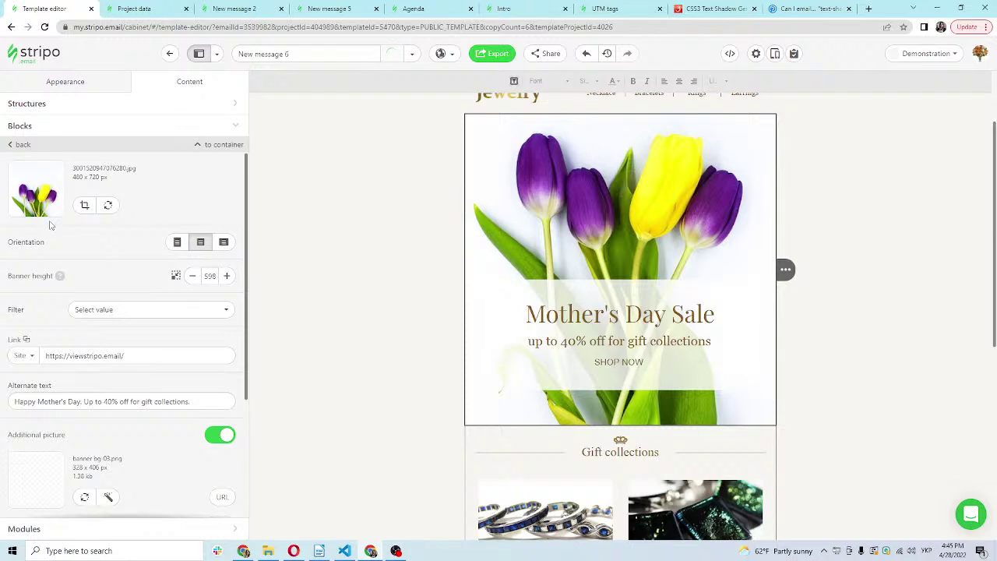
click(85, 205)
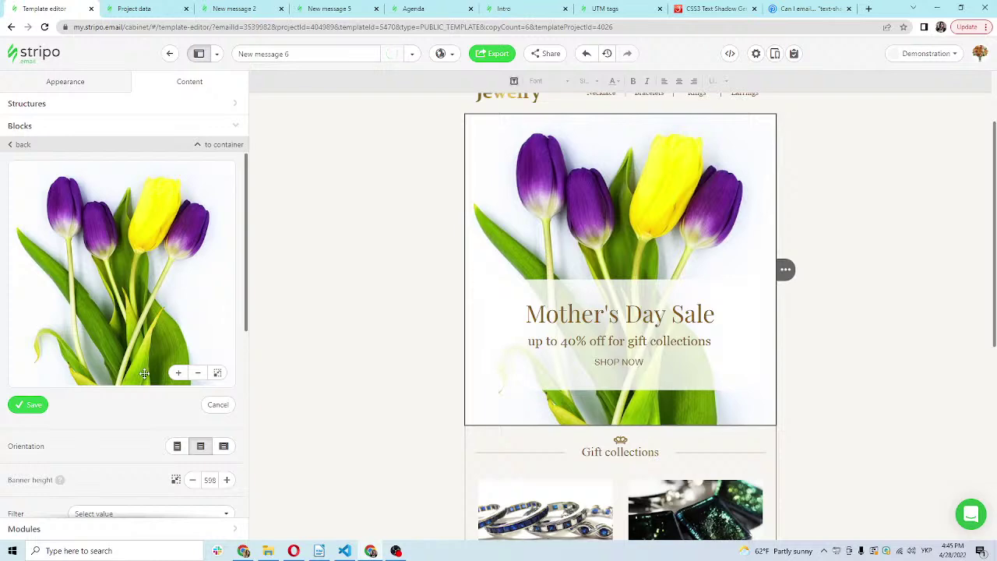
click(24, 405)
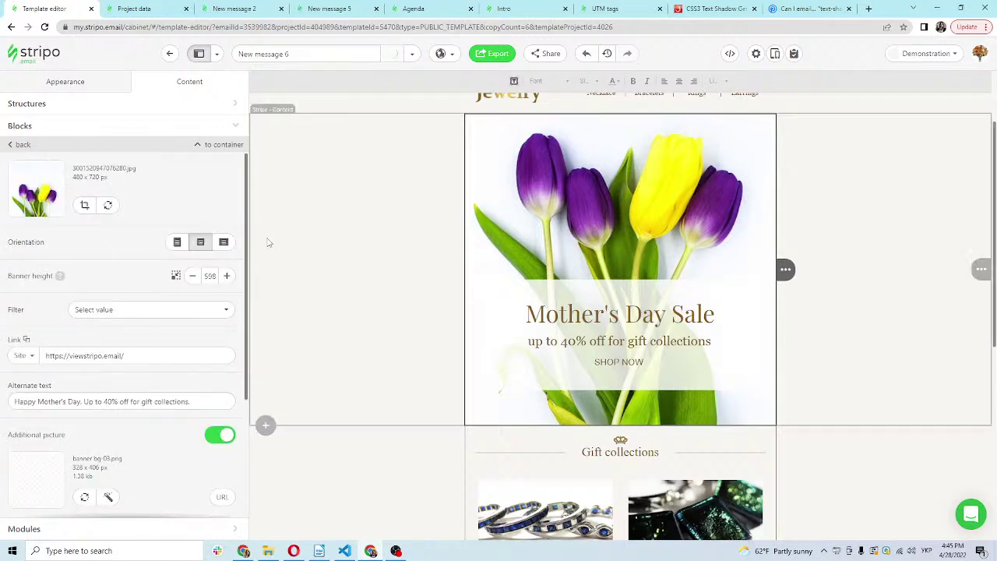
Try the banner's horizontal and vertical orientations and return it to the square orientation
click(223, 243)
click(200, 242)
click(177, 242)
click(201, 242)
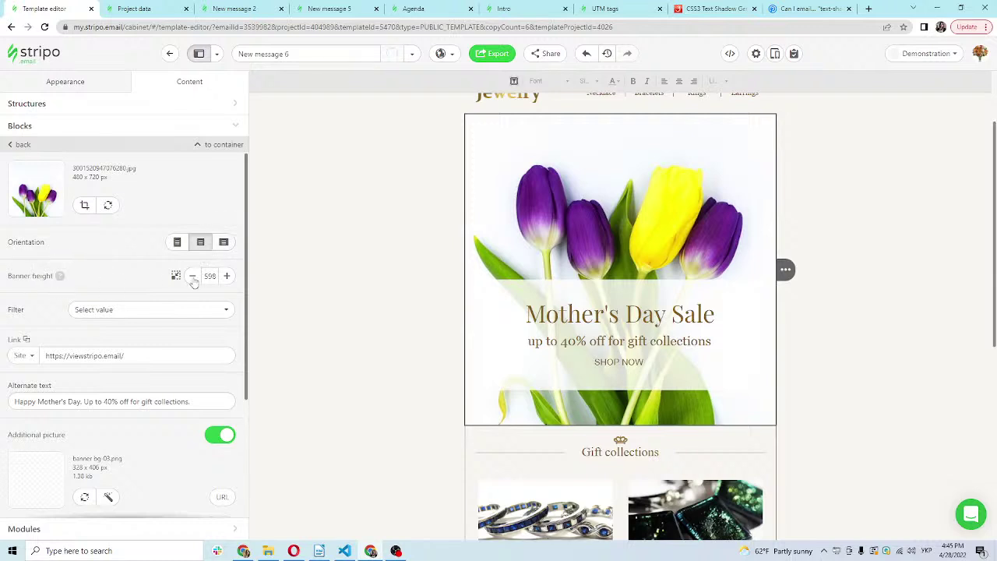
Reduce the banner height to 538
click(194, 278)
click(194, 277)
click(194, 278)
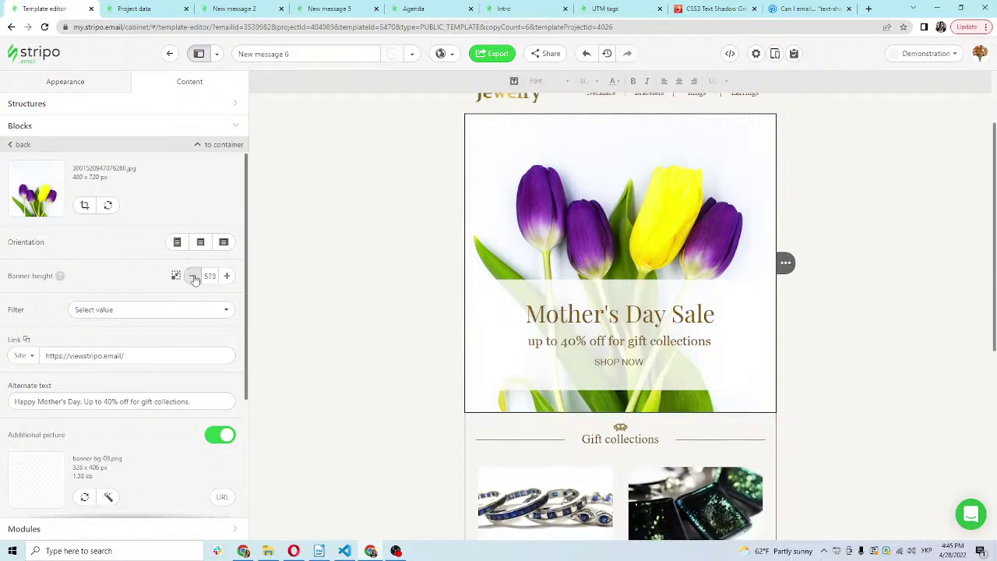
click(194, 278)
click(194, 277)
click(194, 277)
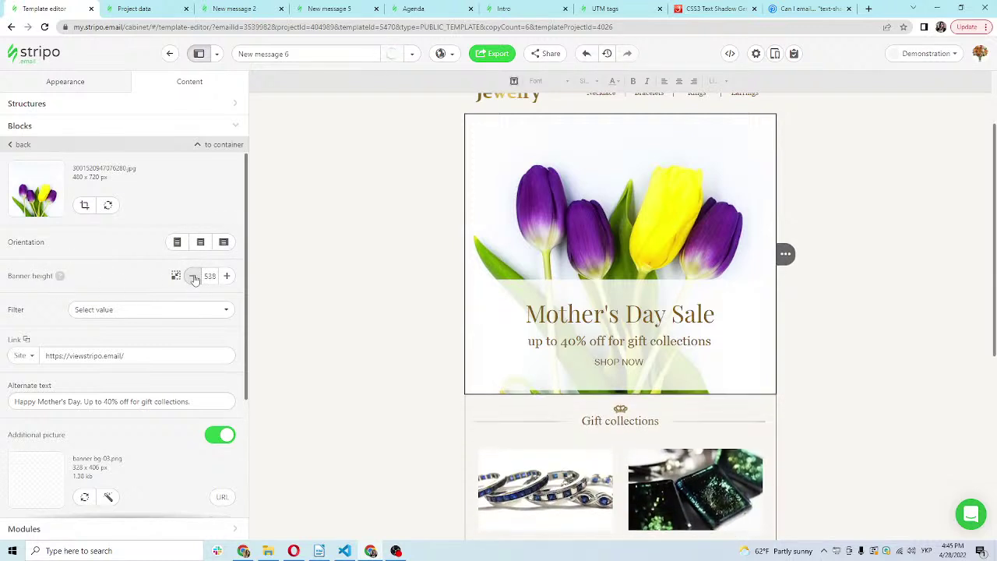
Apply the Light blur filter to the banner picture
click(109, 311)
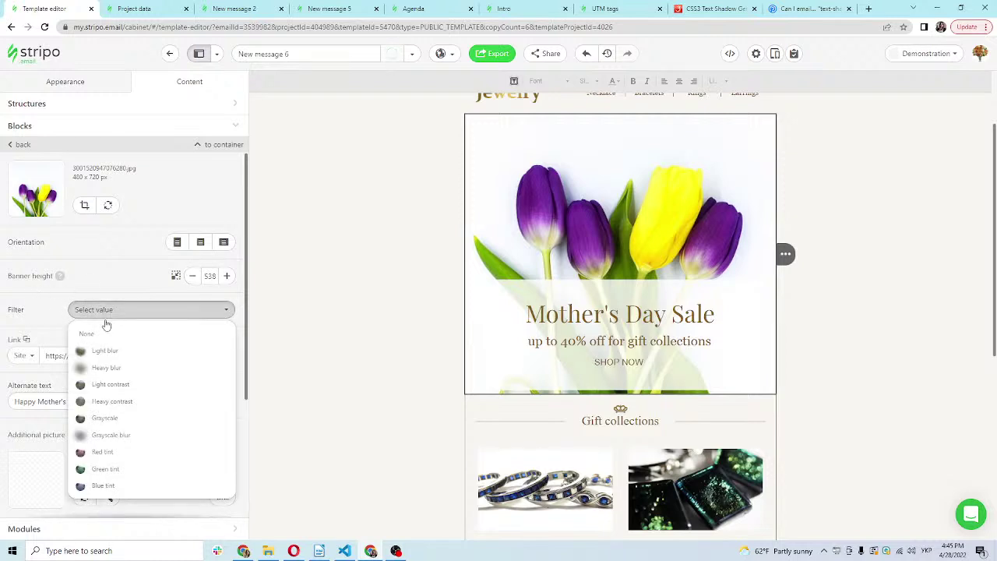
click(102, 352)
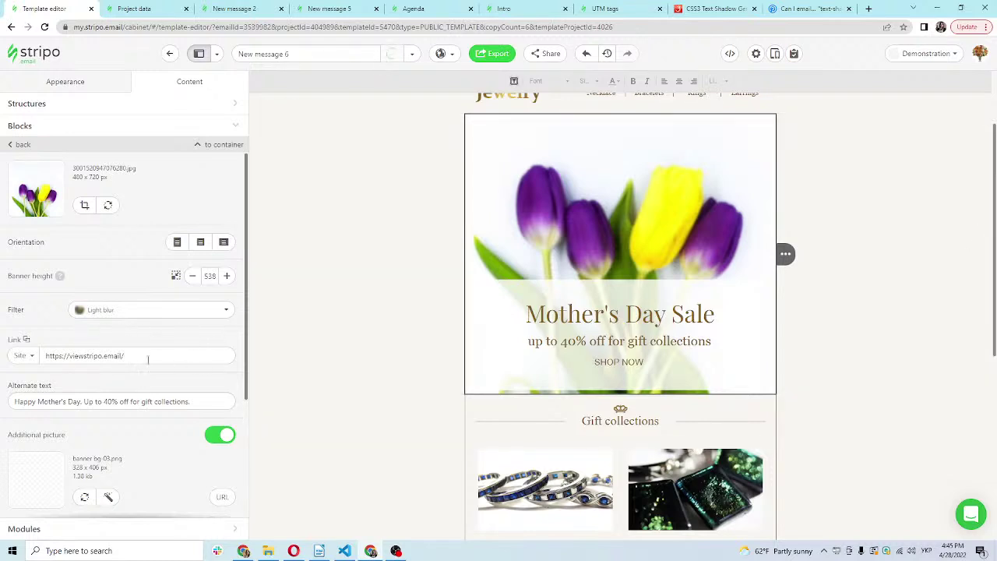
scroll(127, 345, down, 2)
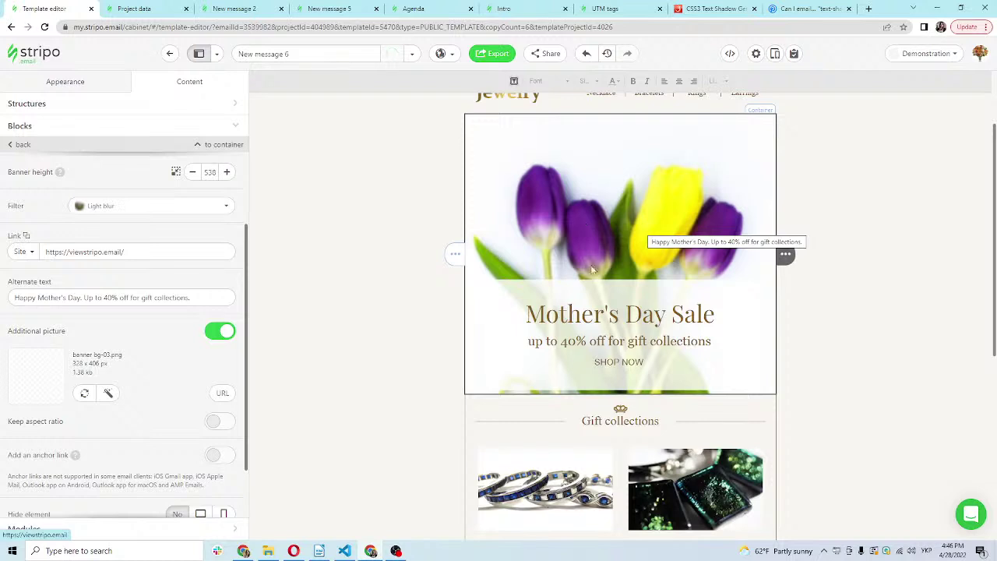
Set the banner heading "Mother's Day Sale" in the Equable font
click(586, 311)
drag(722, 314, 518, 309)
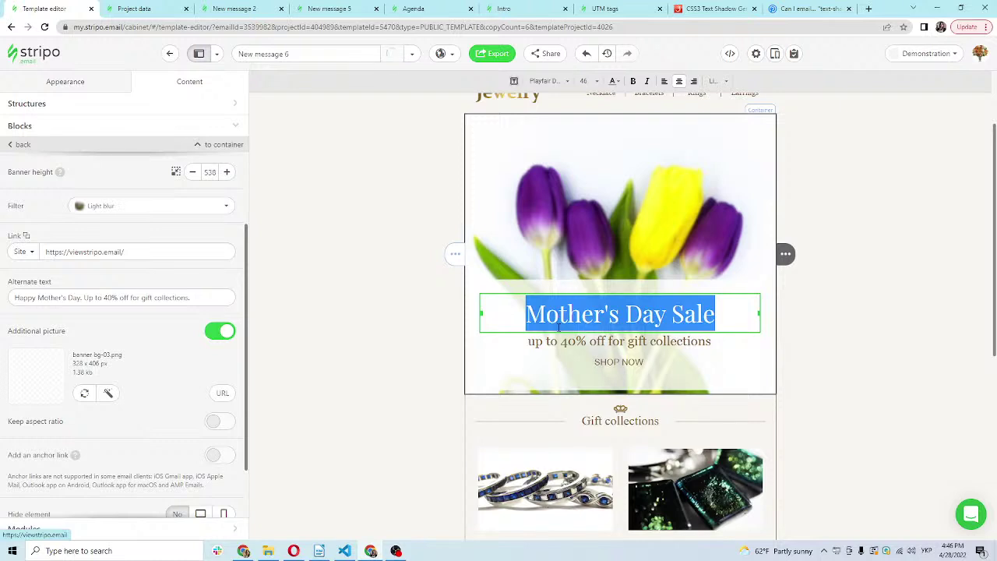
click(555, 82)
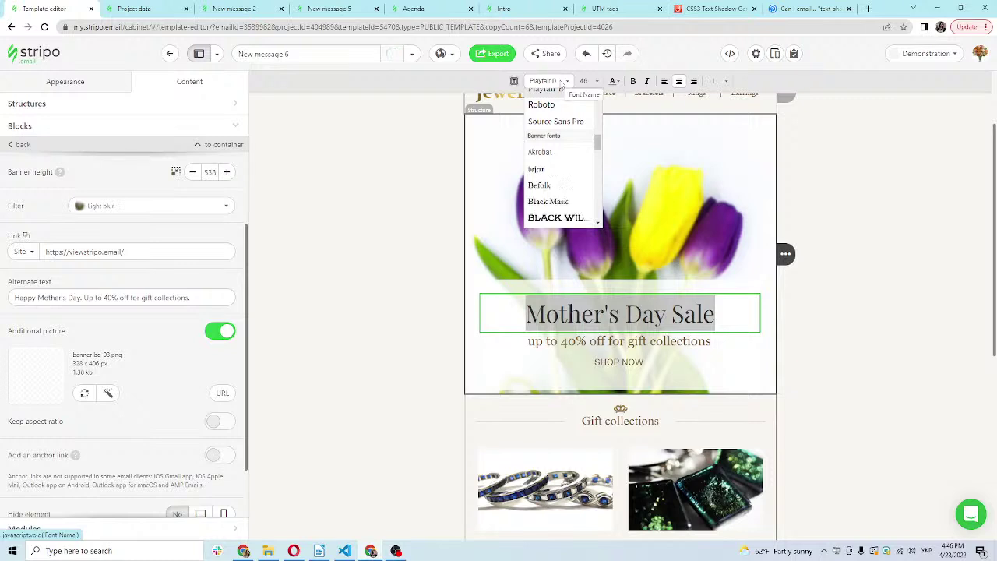
scroll(564, 132, down, 5)
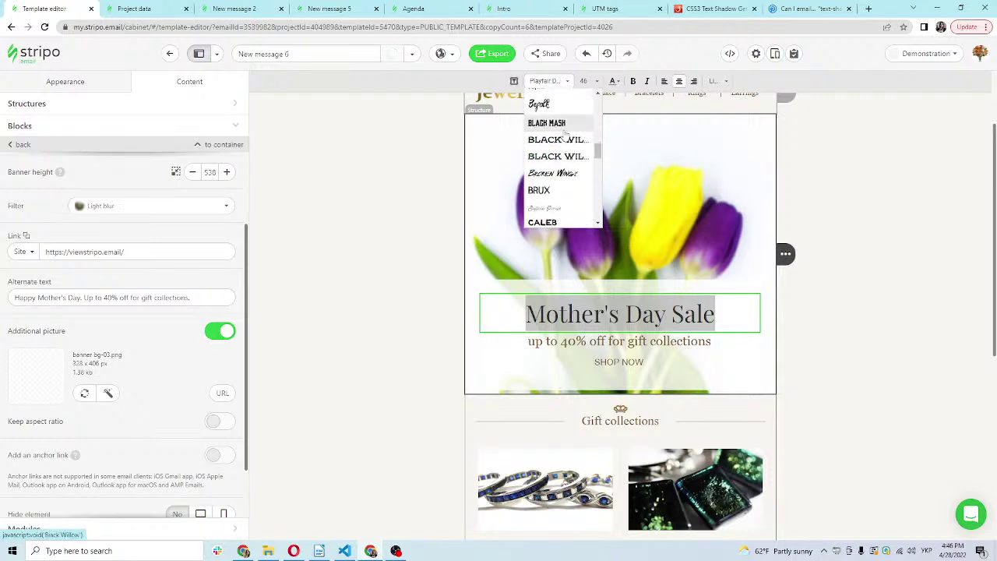
scroll(565, 140, down, 6)
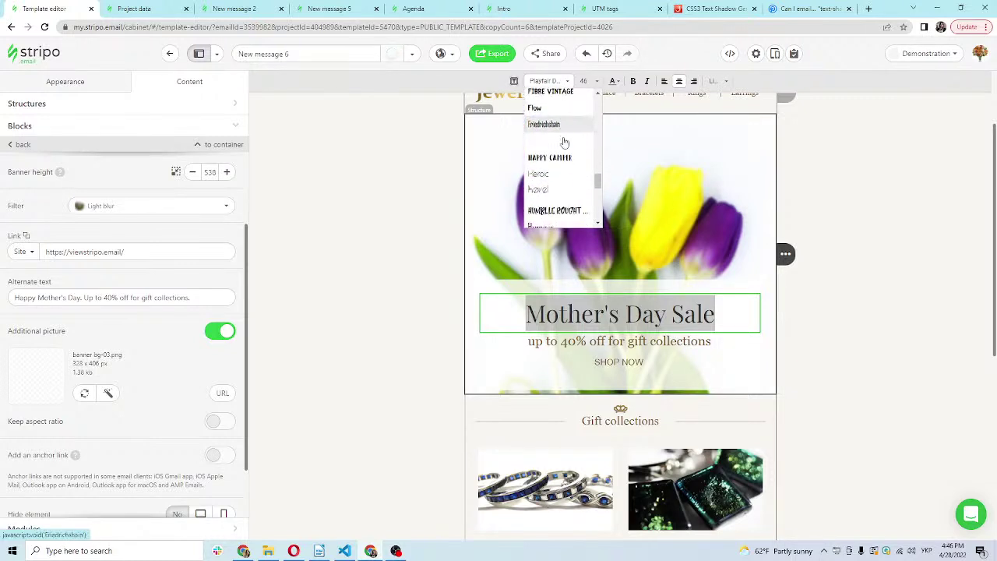
scroll(561, 152, down, 5)
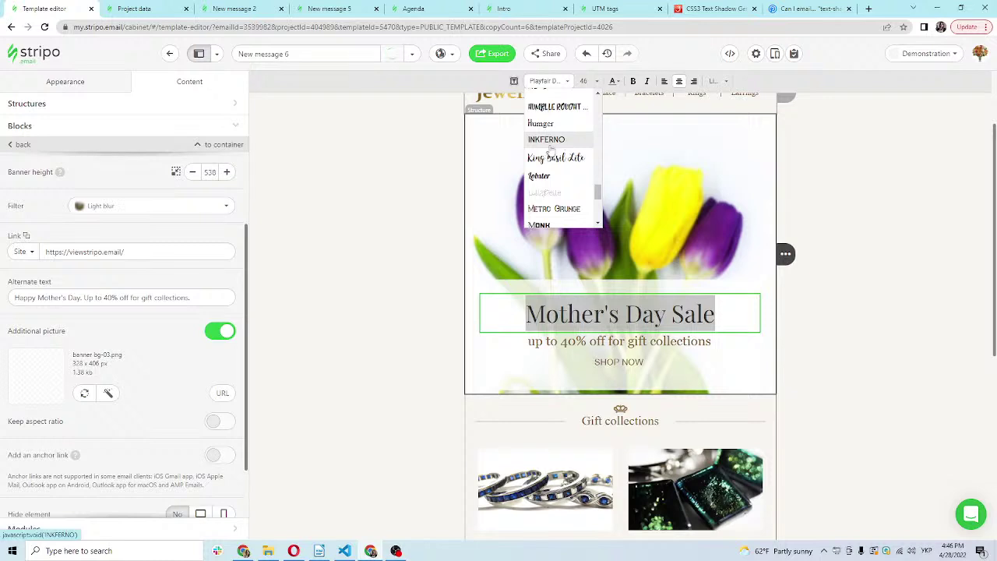
scroll(553, 160, down, 3)
scroll(555, 160, up, 5)
scroll(554, 160, up, 6)
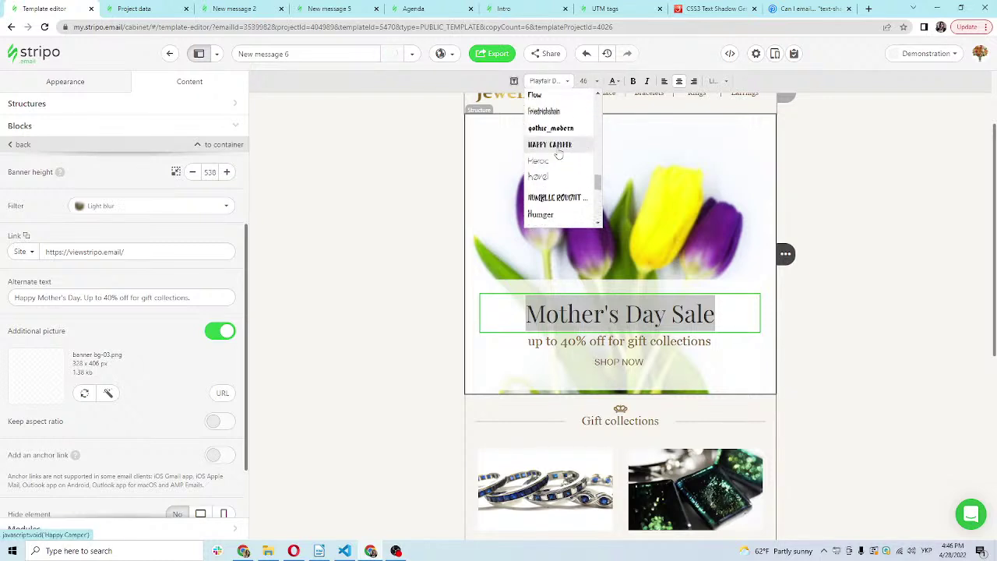
click(557, 158)
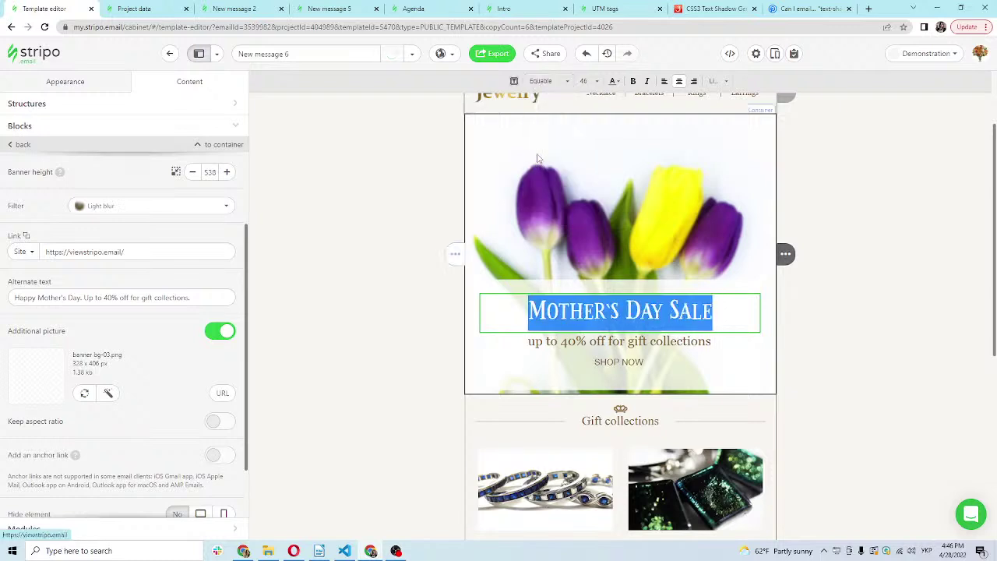
Set the banner line "up to 40% off for gift collections" in the Equable font
click(721, 340)
drag(715, 342, 527, 342)
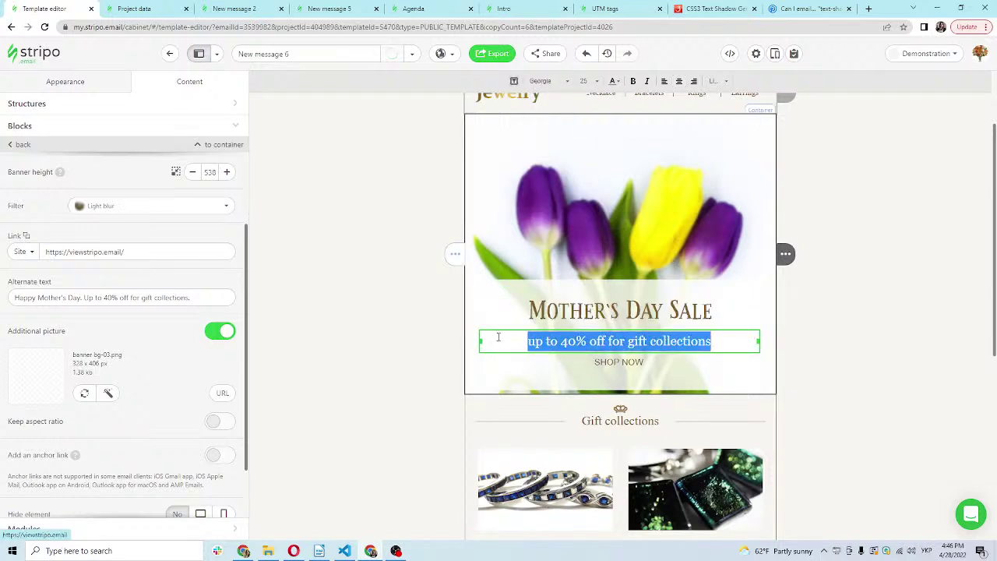
click(564, 81)
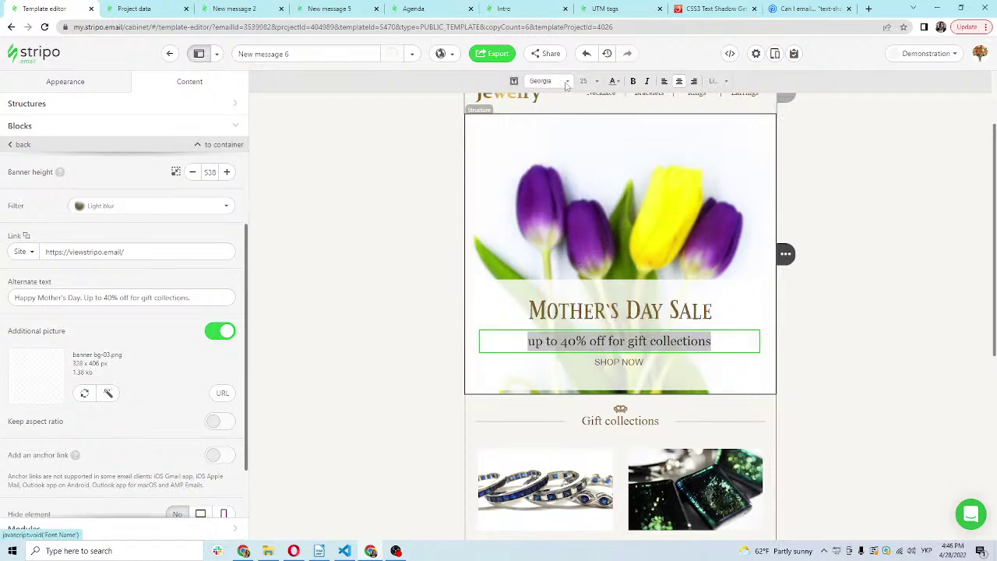
click(567, 81)
scroll(574, 158, down, 6)
scroll(558, 153, down, 6)
scroll(554, 159, down, 2)
scroll(541, 134, up, 3)
click(545, 156)
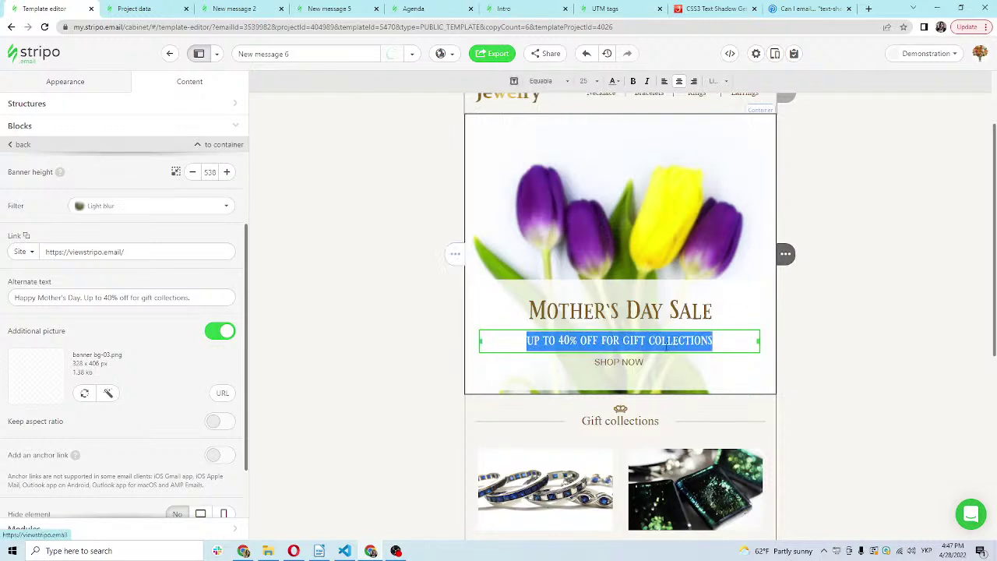
Delete the "SHOP NOW" text from the banner and shorten the translucent panel to end just below the discount line
click(618, 361)
click(638, 359)
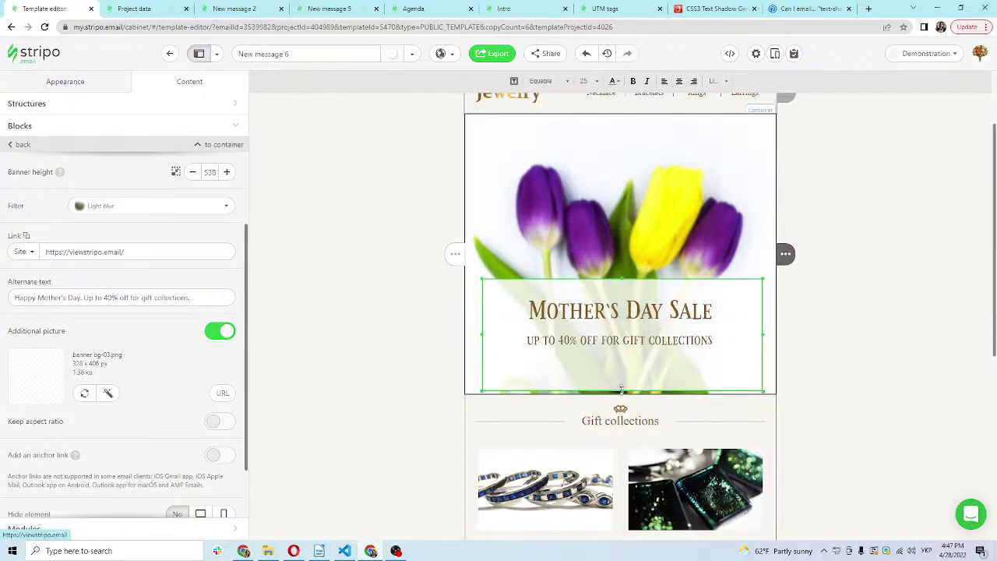
drag(617, 390, 612, 365)
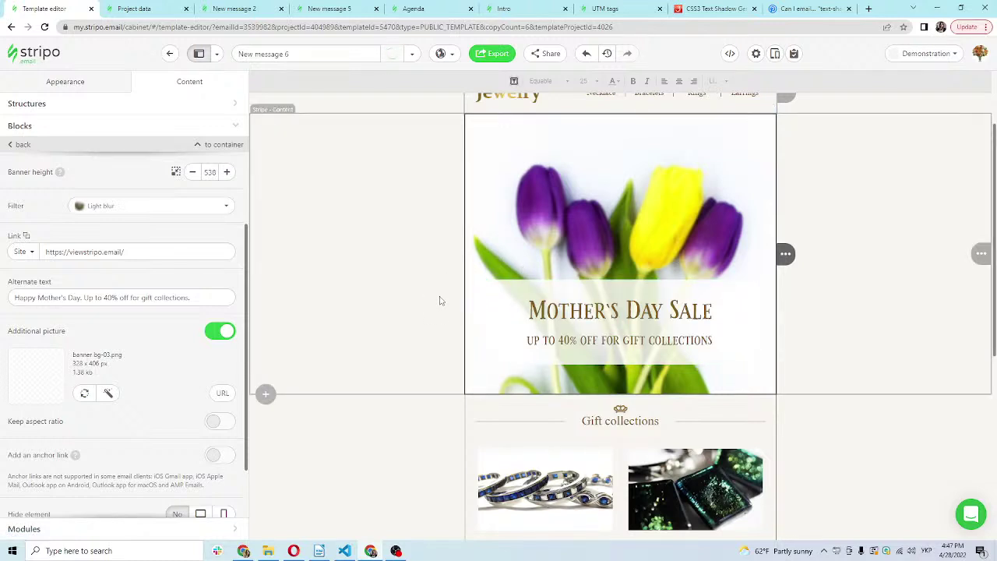
Delete the header stripe with the Jewelry logo and navigation menu above the banner
scroll(579, 383, up, 2)
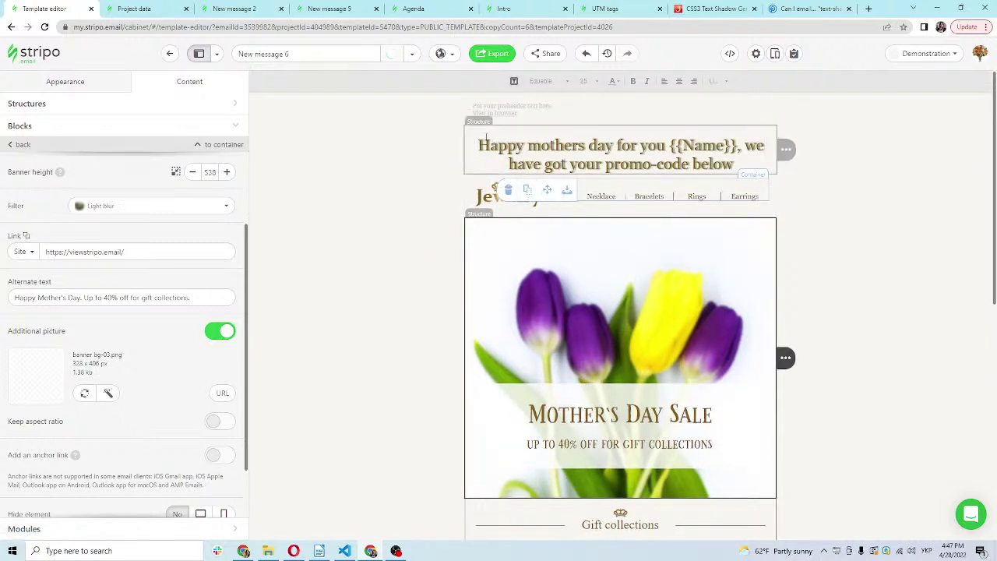
click(371, 200)
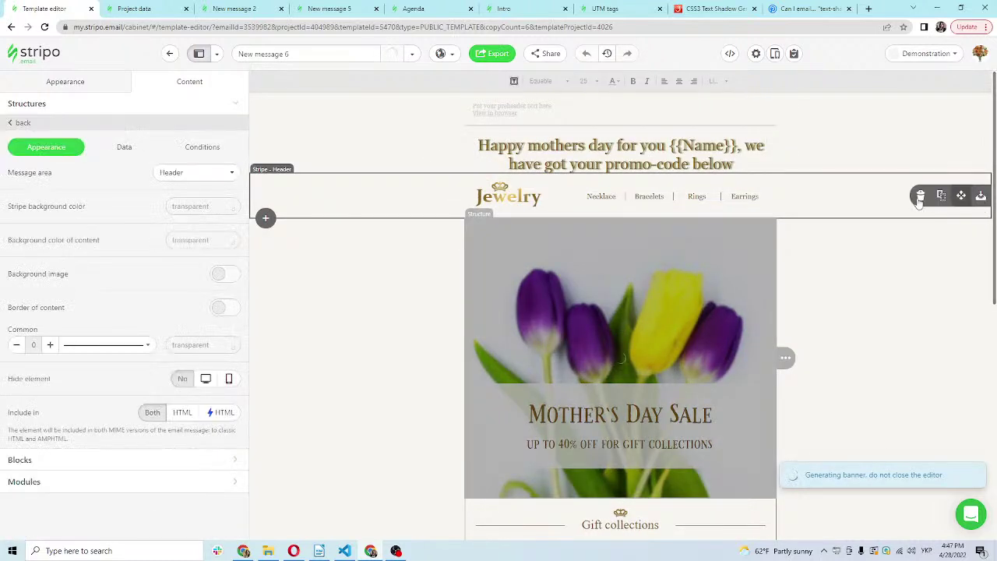
click(920, 196)
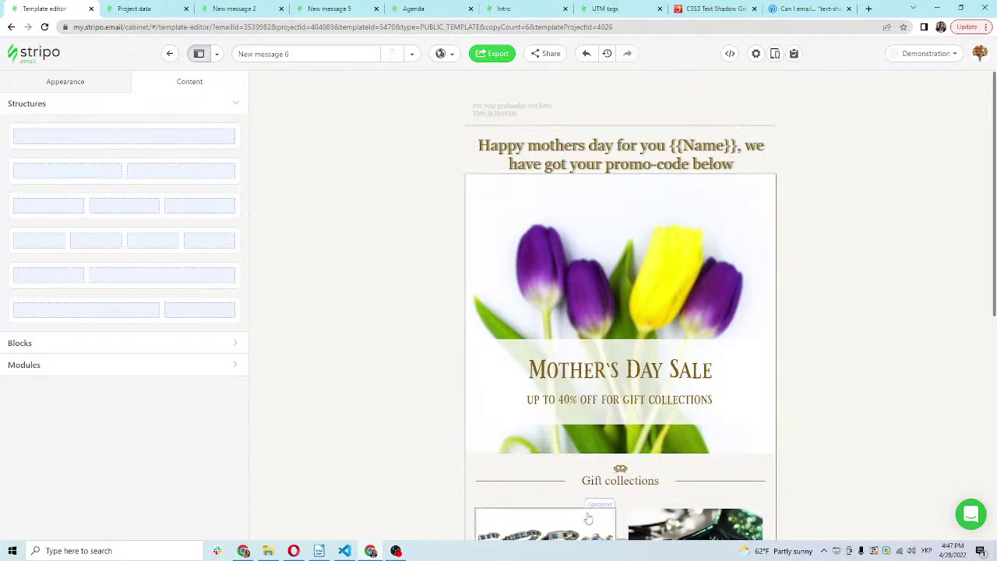
Review the inverted-triangle layout of the example email in New message 5, and return to the template editor
click(328, 9)
scroll(498, 264, up, 5)
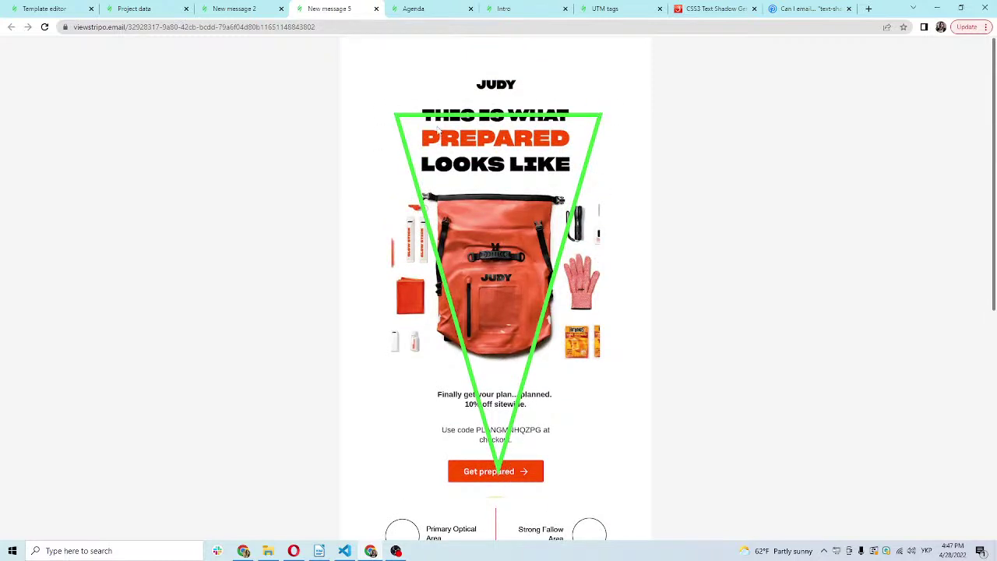
click(46, 9)
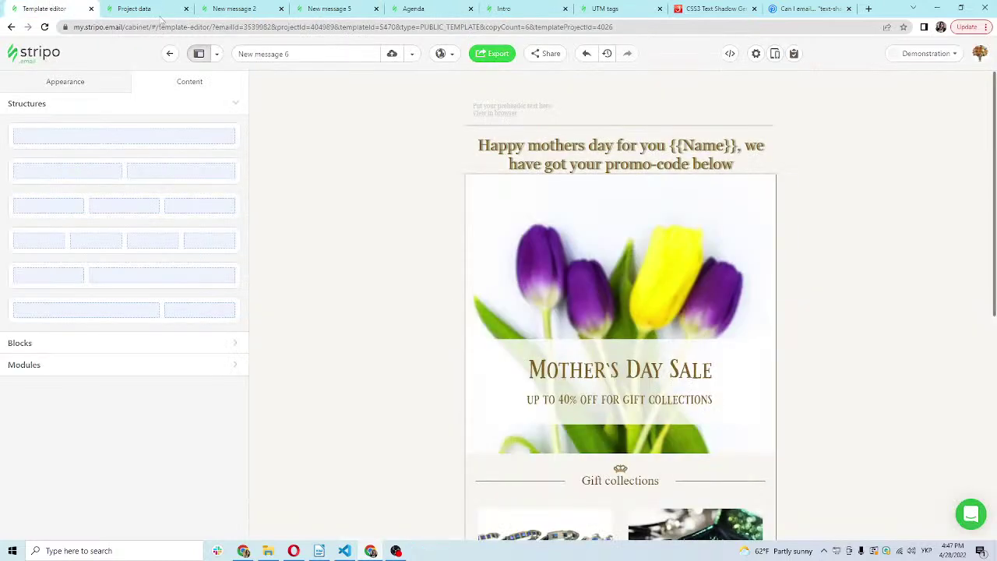
Add a button block directly beneath the tulip banner
scroll(611, 188, down, 1)
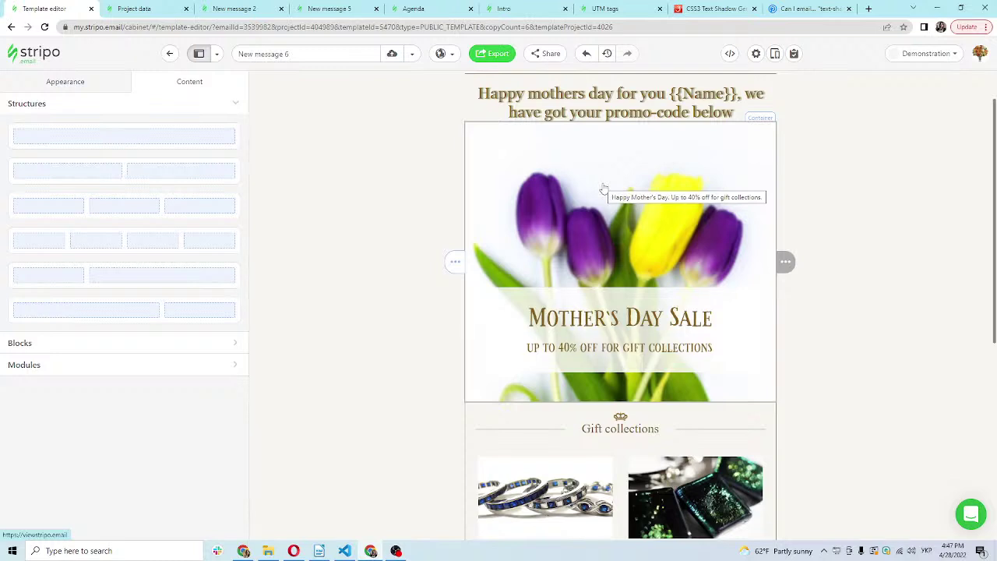
click(189, 343)
drag(198, 173, 558, 410)
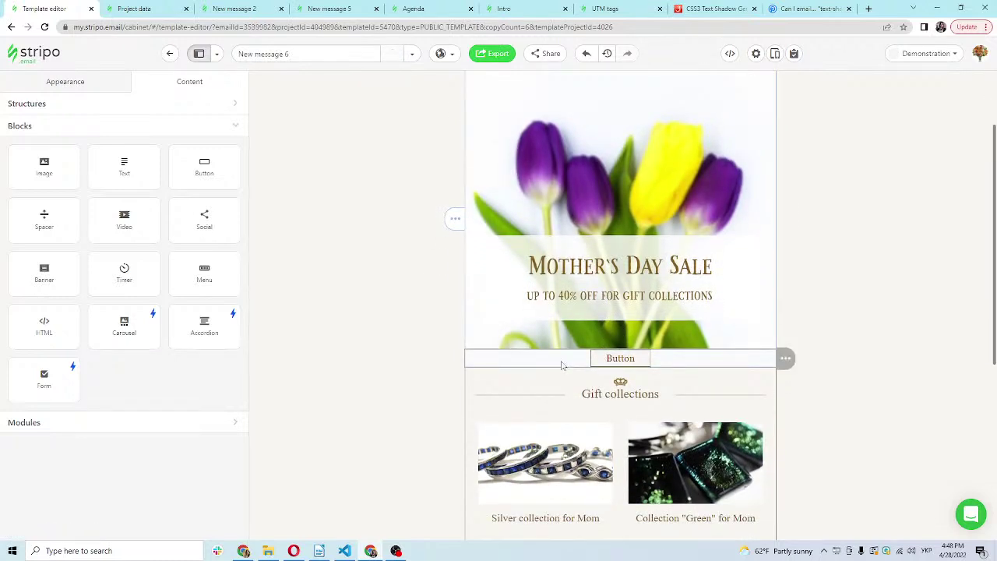
Set the external padding of the new button to 20 on all sides
click(563, 361)
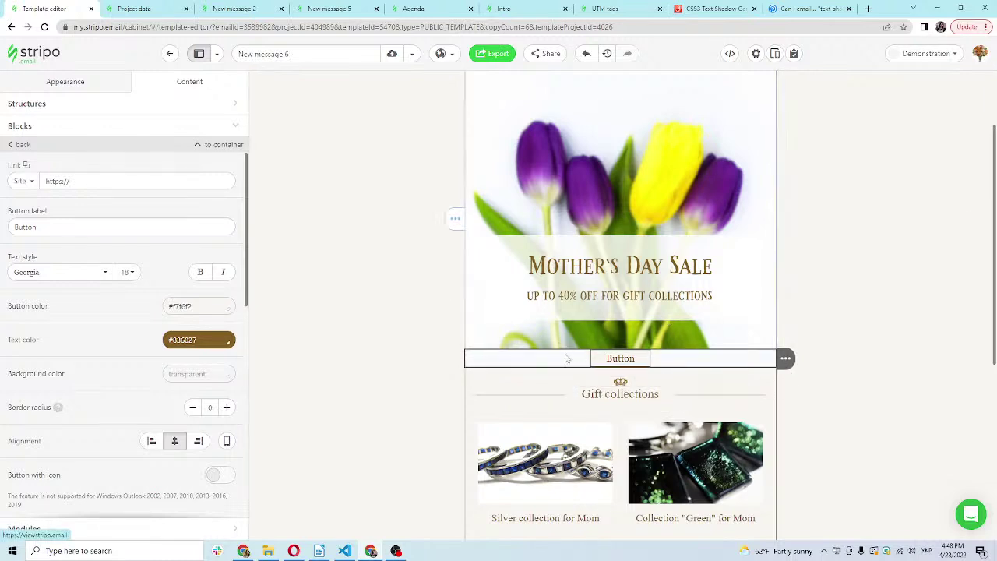
scroll(86, 363, down, 2)
scroll(86, 363, down, 5)
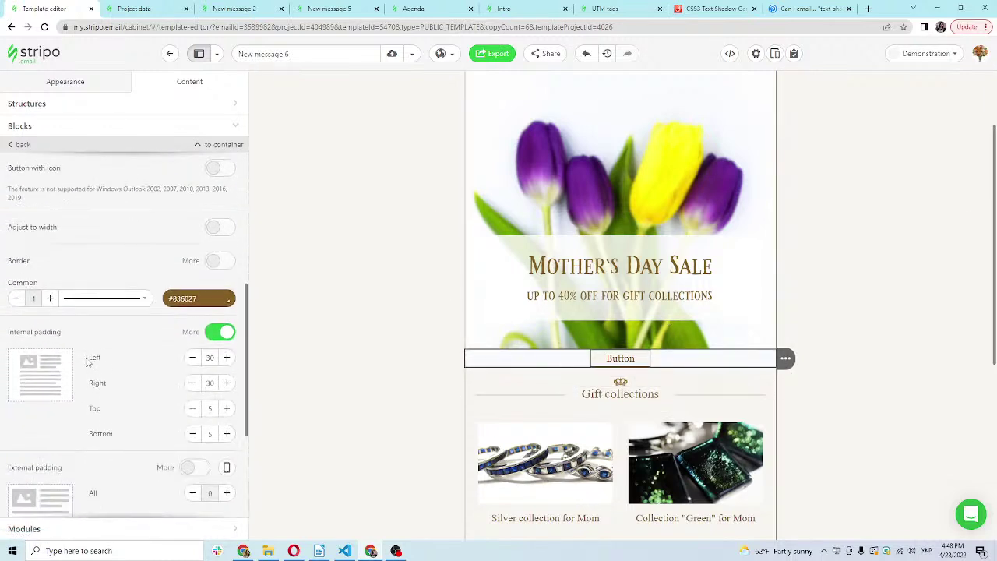
click(227, 385)
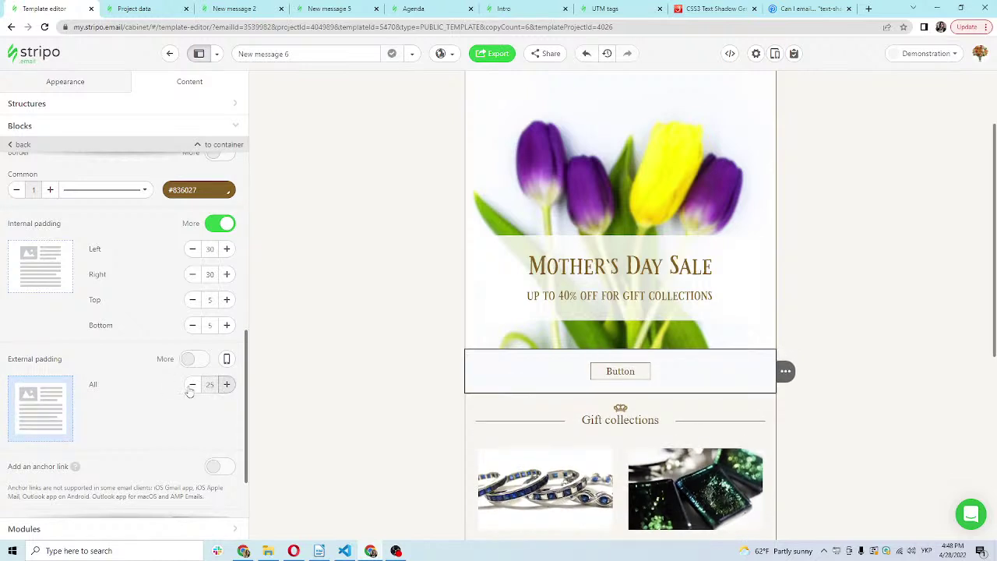
click(192, 384)
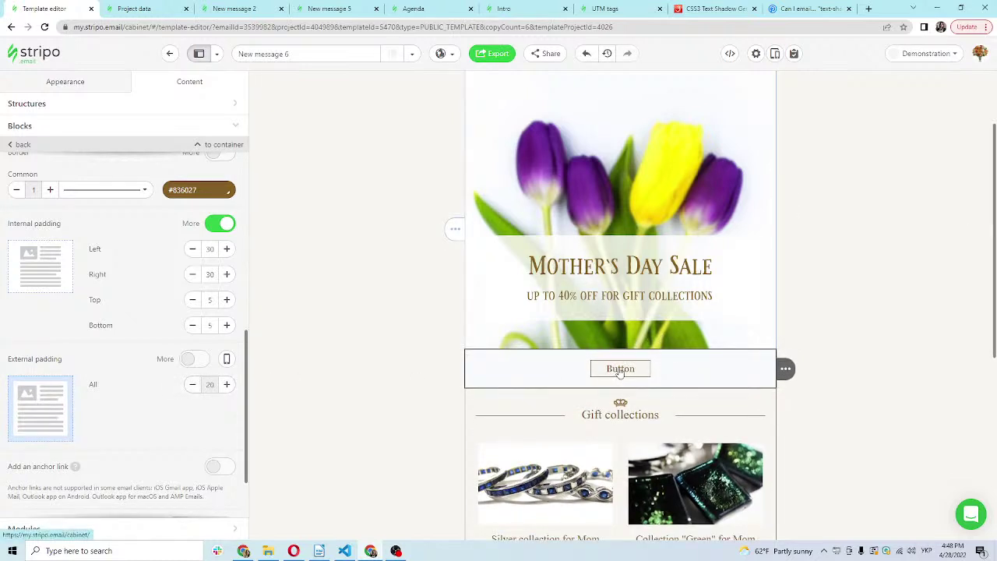
Make the button text bold at size 24
scroll(187, 307, up, 3)
scroll(186, 308, up, 3)
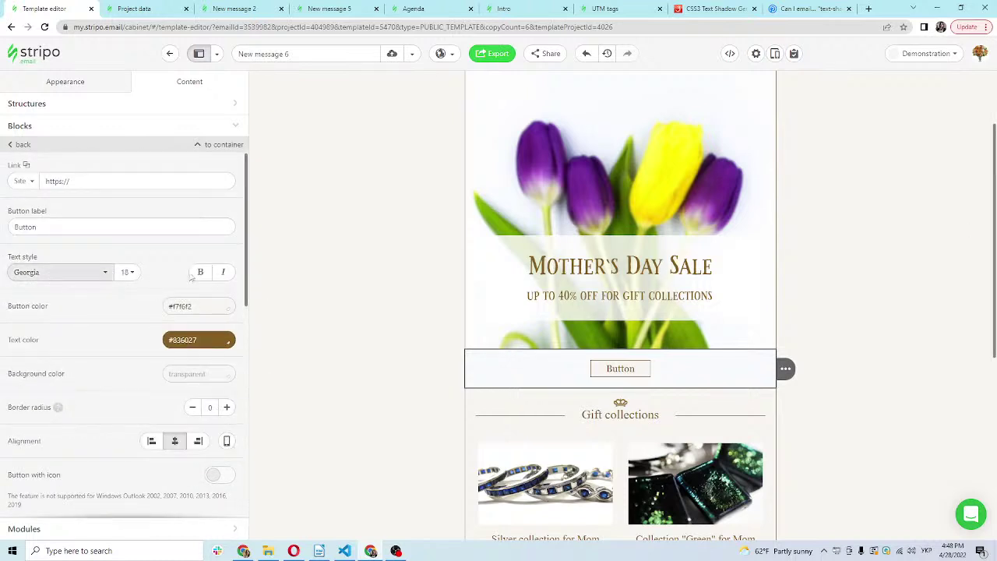
click(127, 272)
click(129, 463)
click(200, 272)
Round the button's corners with a border radius of 15
scroll(131, 306, down, 1)
scroll(89, 289, down, 3)
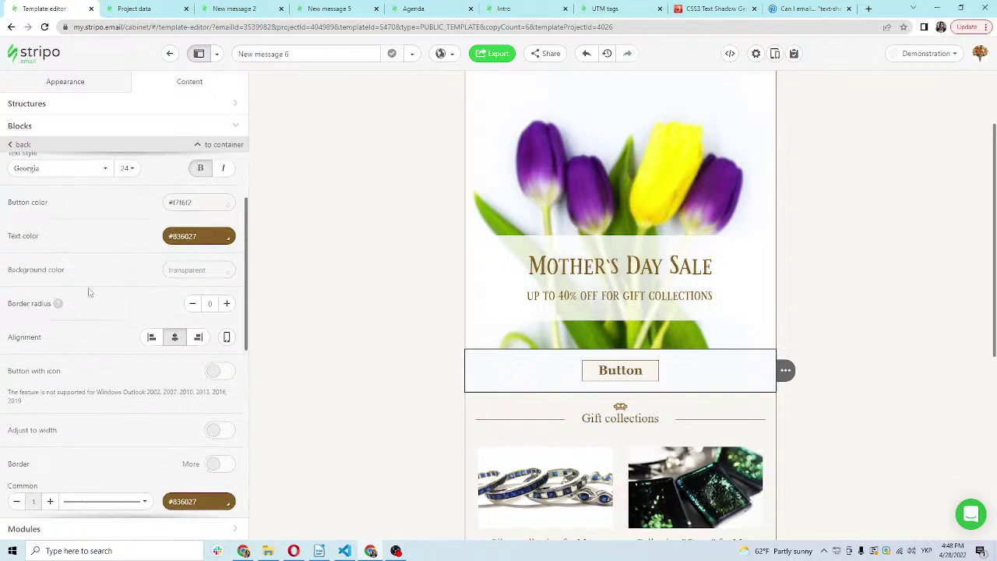
click(227, 199)
click(227, 200)
click(227, 200)
click(227, 199)
click(227, 200)
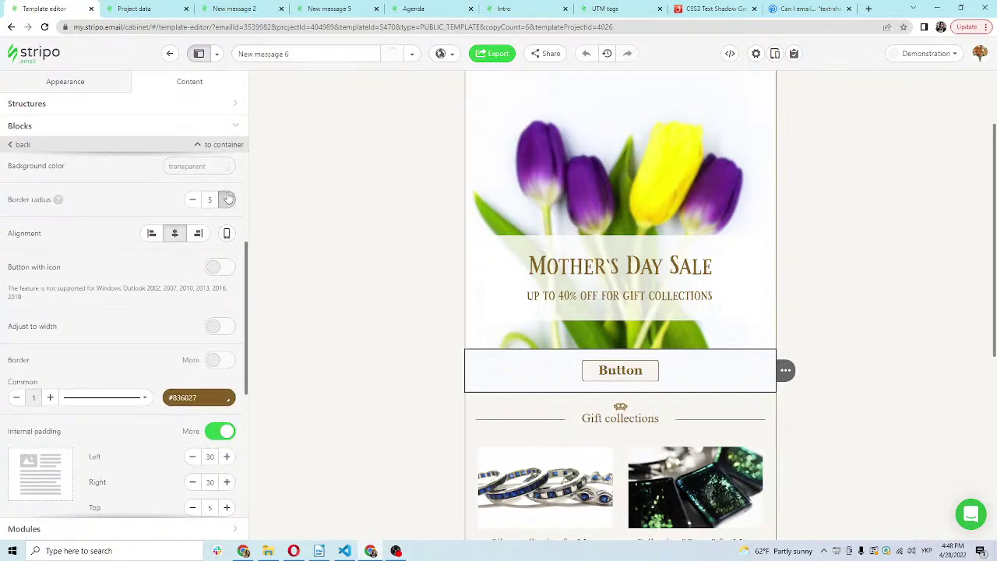
click(226, 199)
click(227, 200)
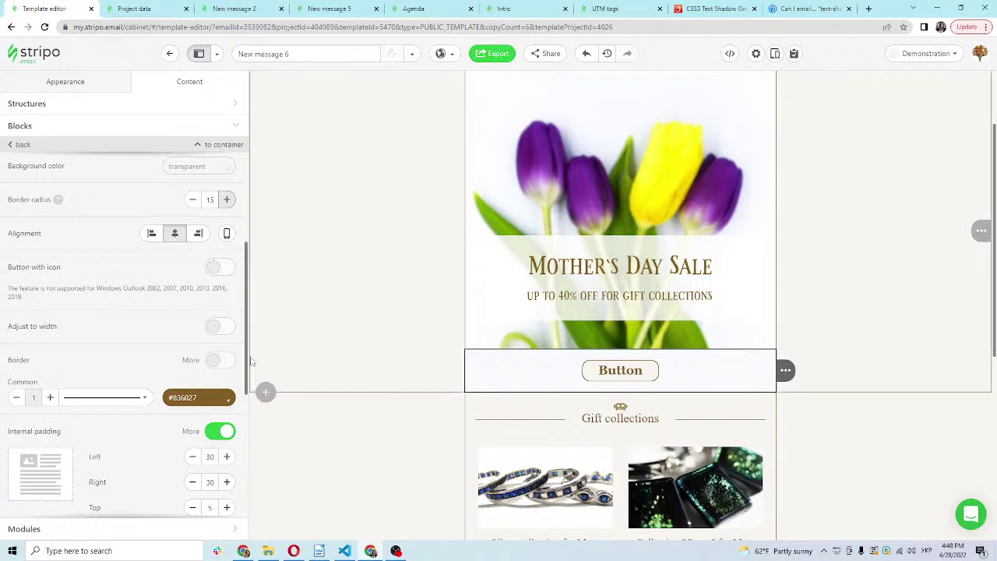
Set the button's border thickness to 2 and make only its left side dashed
click(50, 397)
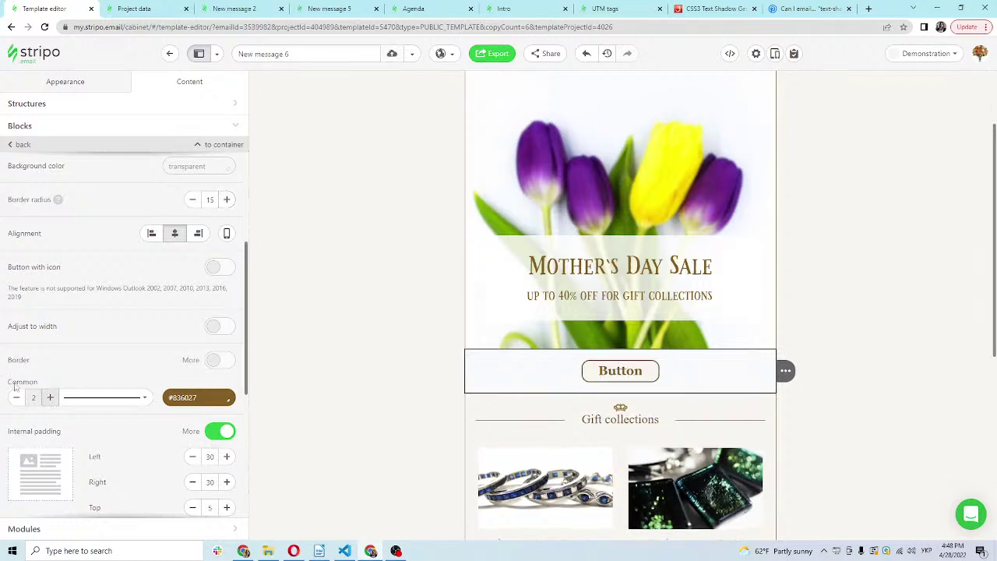
click(220, 360)
scroll(16, 335, down, 1)
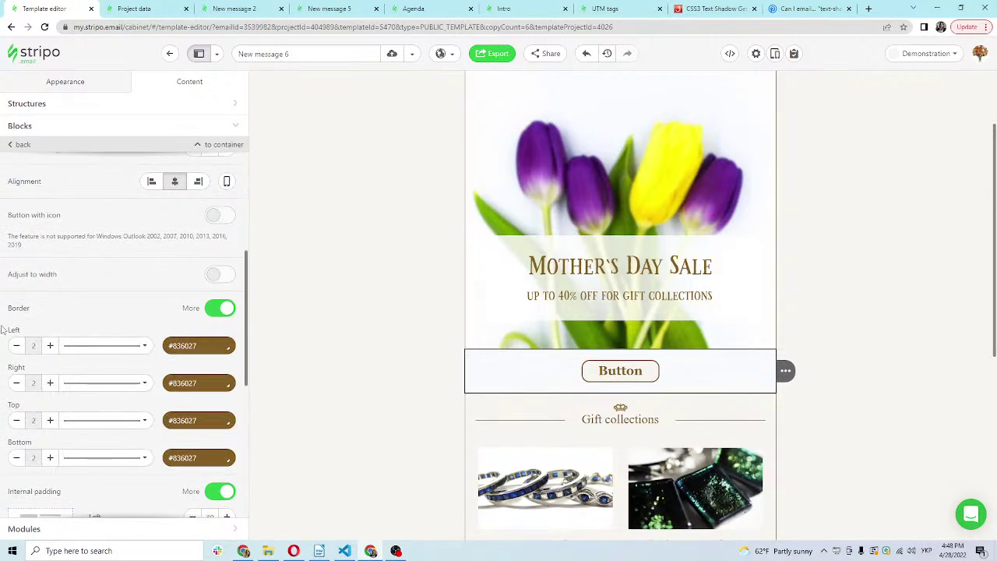
click(100, 345)
click(98, 387)
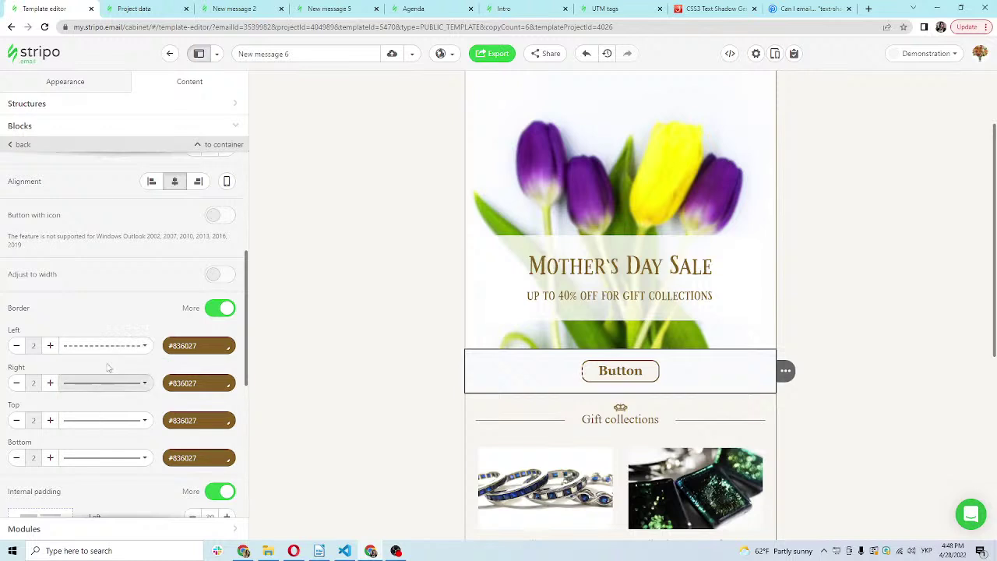
Change the button label to "Get my promocode"
scroll(127, 304, up, 3)
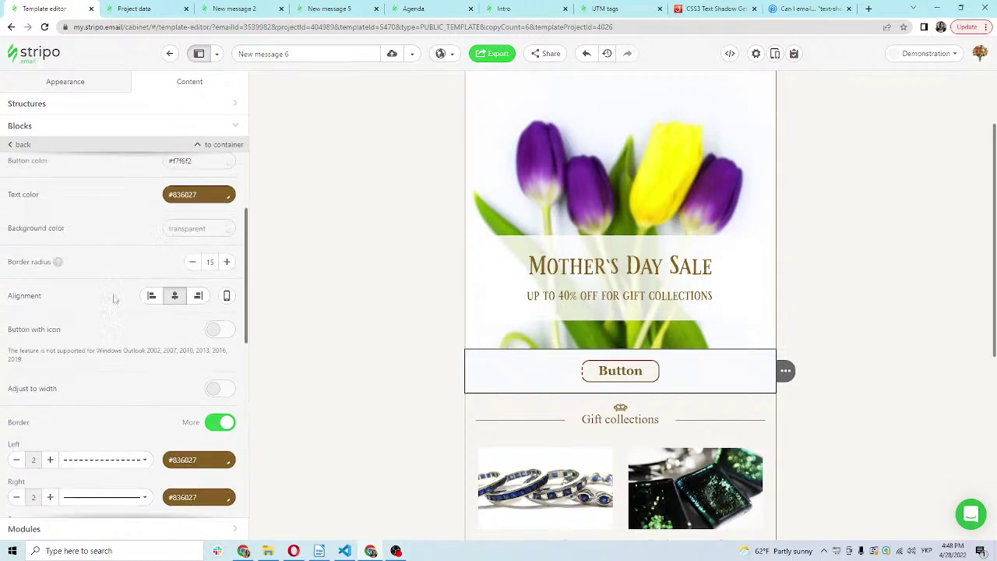
scroll(85, 235, up, 2)
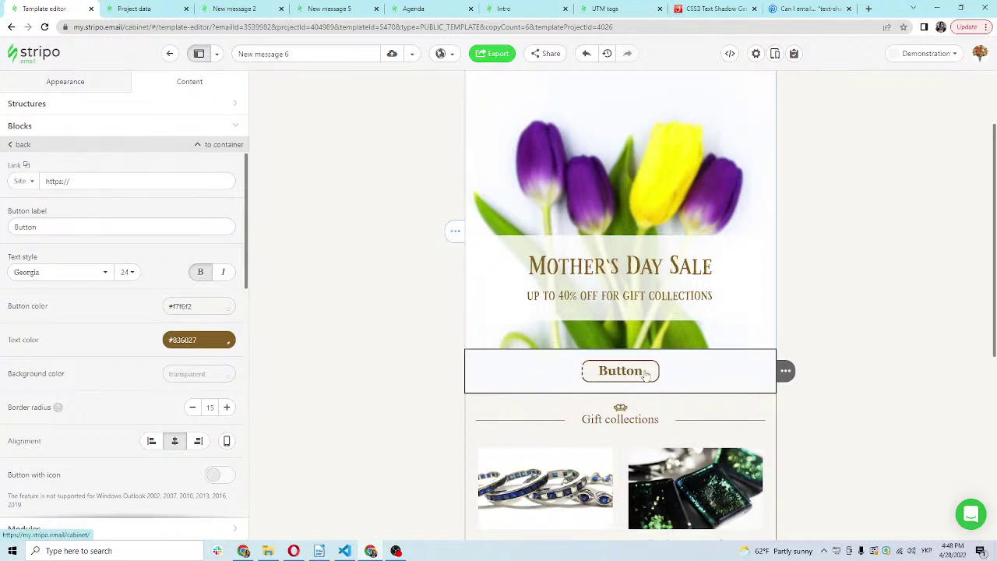
drag(44, 226, 6, 236)
text(Hye)
key(BackSpace)
key(BackSpace)
key(BackSpace)
text(Get my promocode)
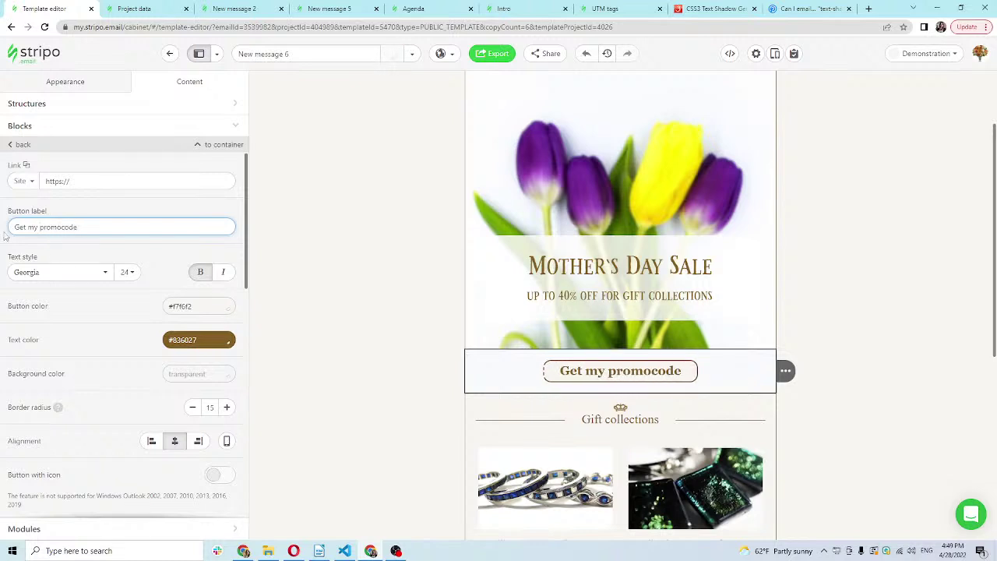
Delete the "Gift collections" heading stripe and the stripe with the four product collections beneath the button
click(358, 294)
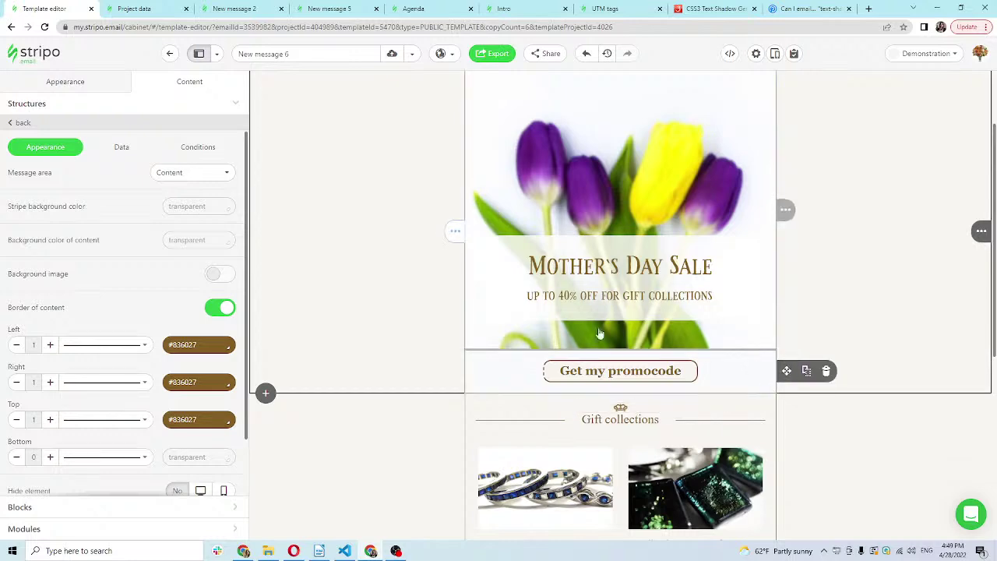
scroll(343, 331, down, 1)
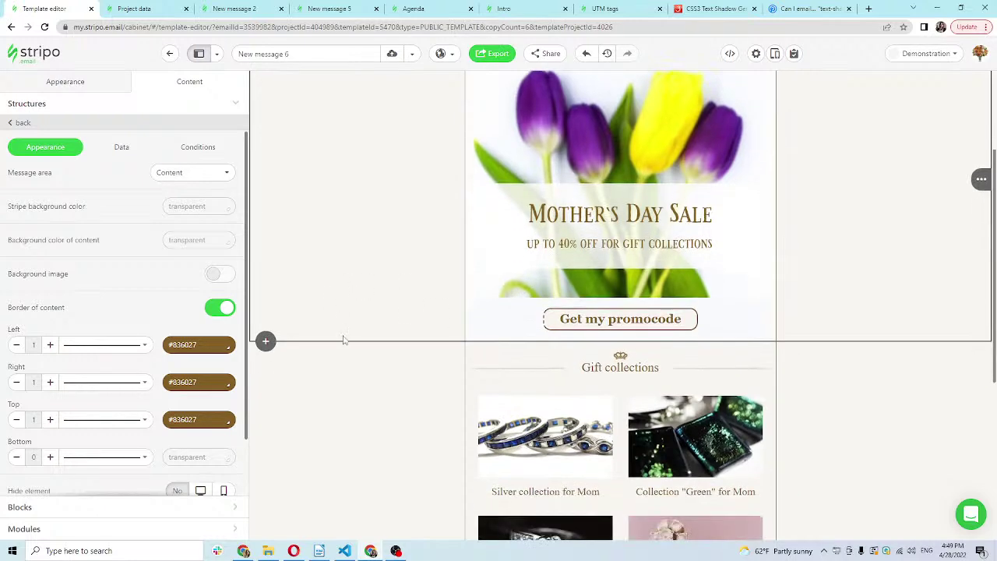
click(304, 357)
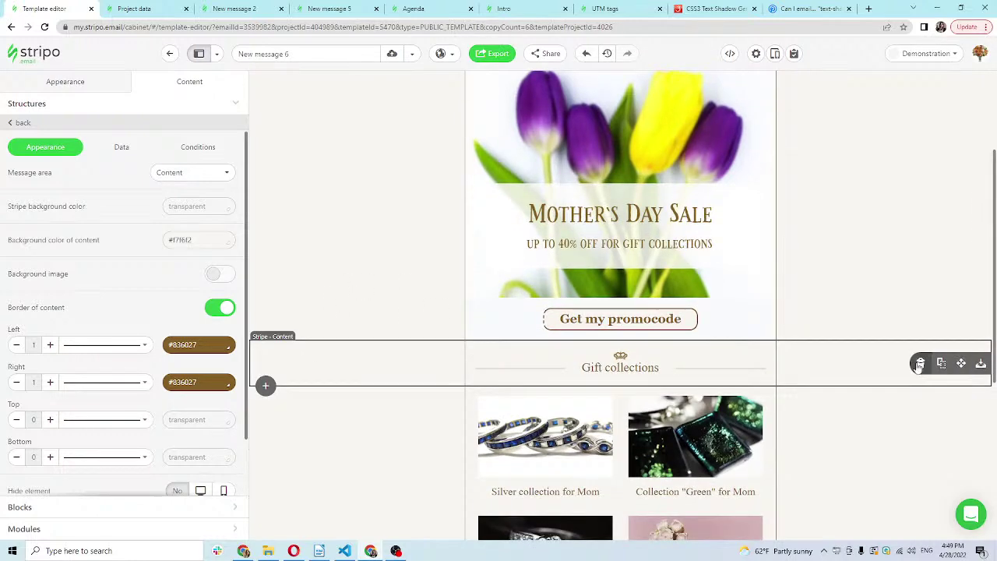
click(920, 363)
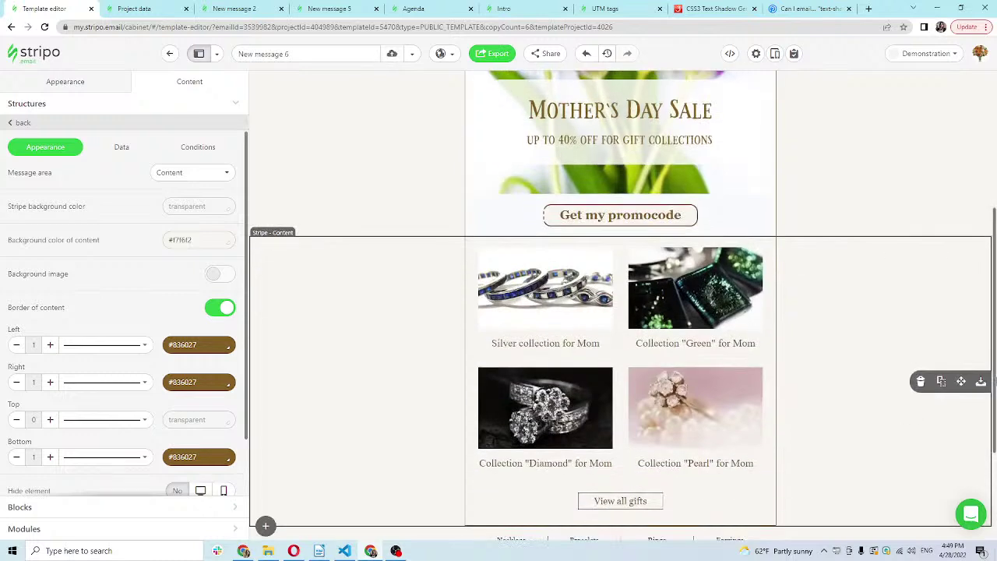
click(921, 382)
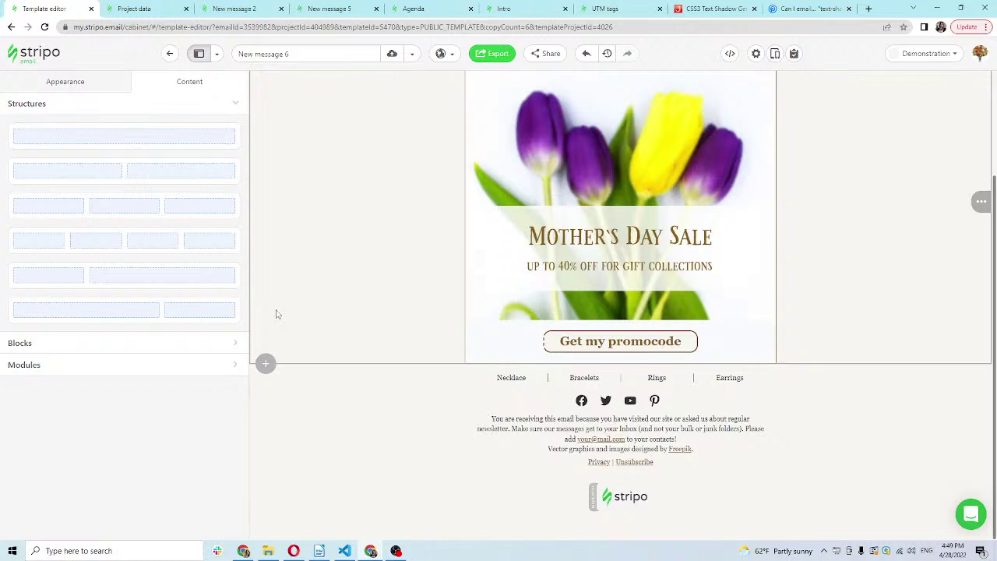
Examine the reading gravity diagram and colour wheel in the New message 5 example, and return to the template editor
click(330, 8)
scroll(499, 281, down, 5)
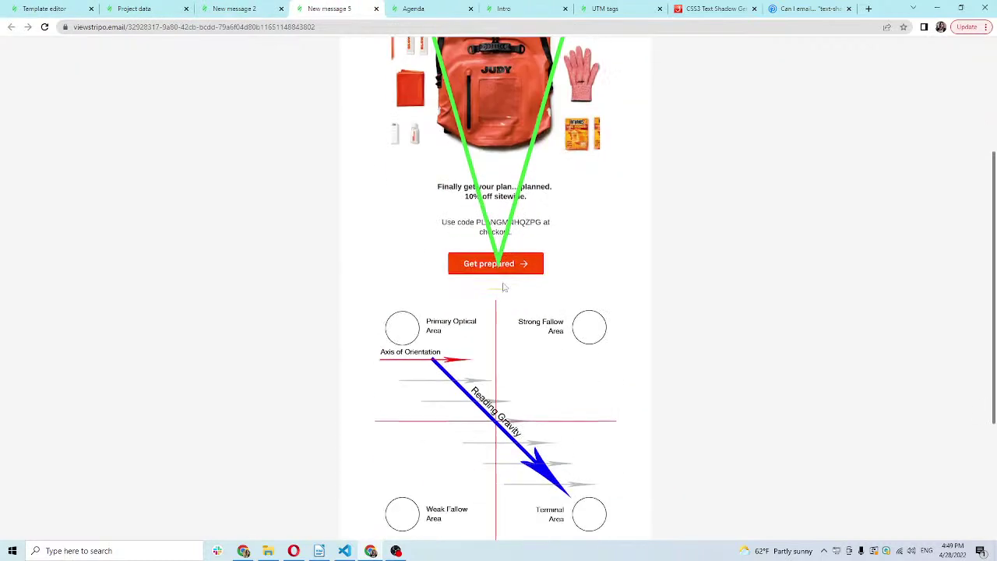
scroll(504, 290, down, 1)
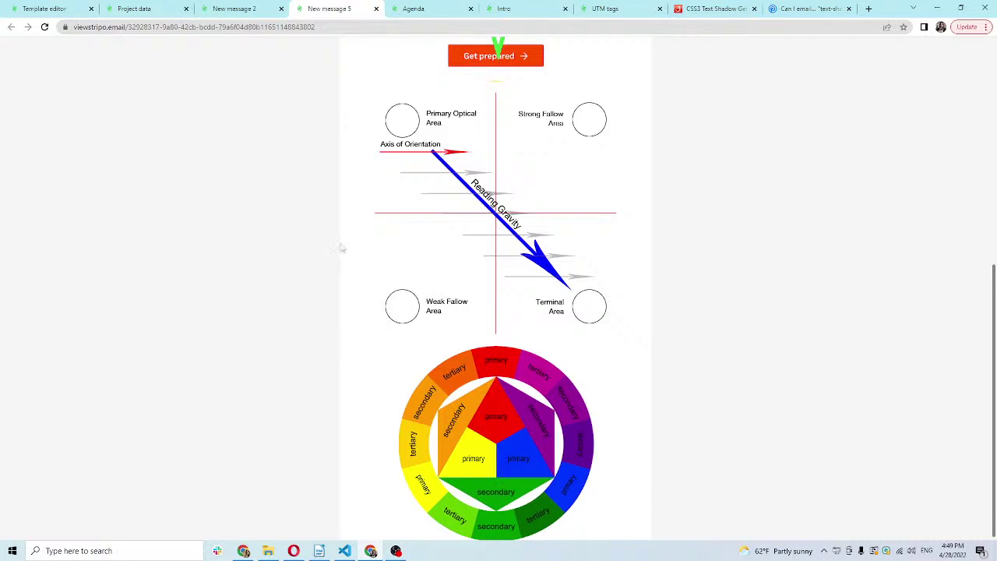
click(43, 9)
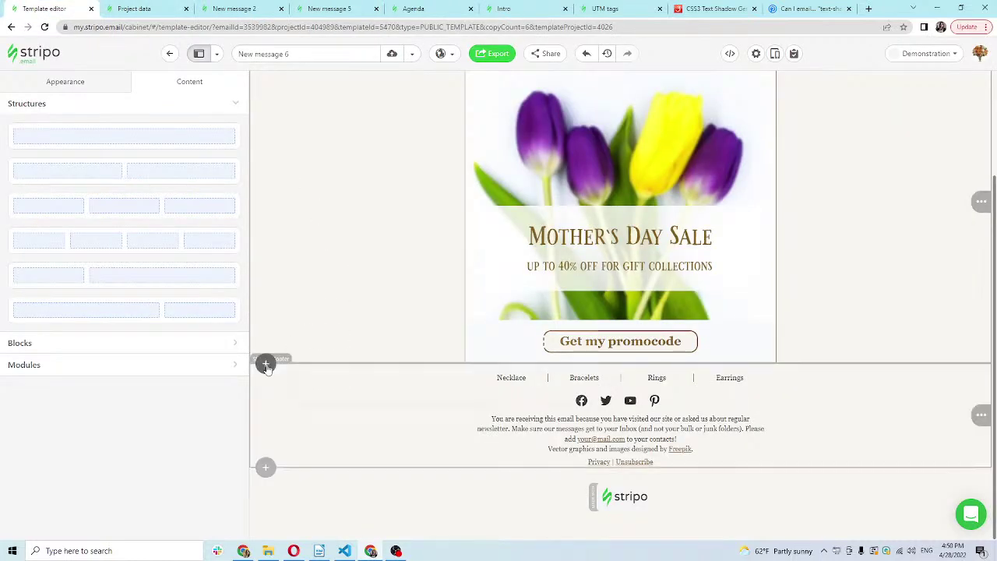
Insert an equal two-column structure between the button and the footer, with a text block in the left column and an image block in the right
click(266, 365)
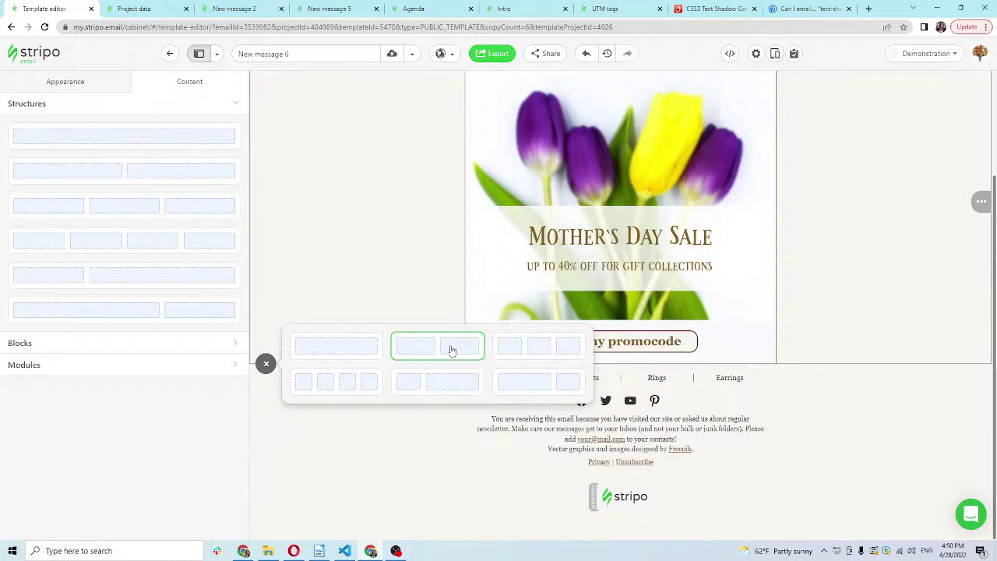
click(265, 363)
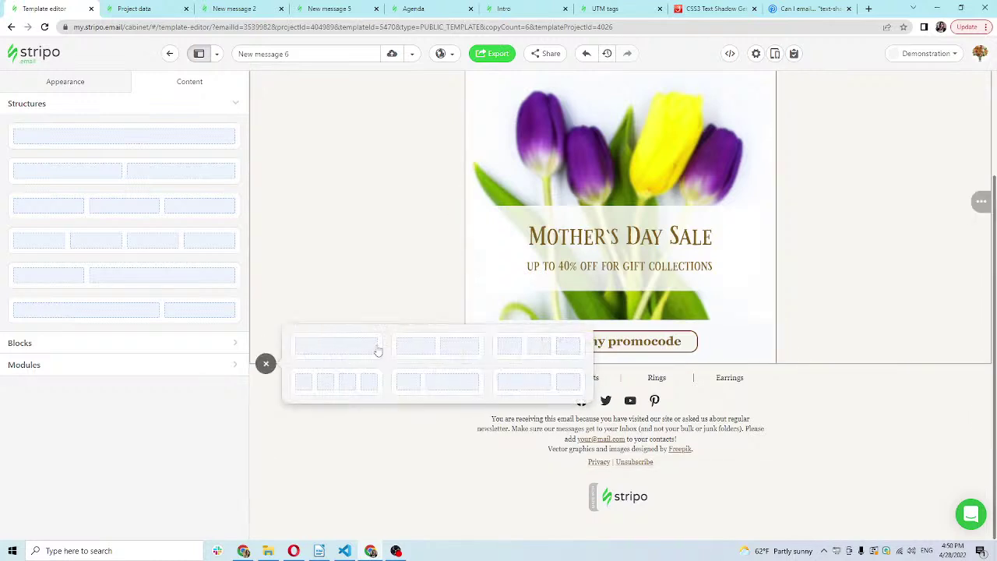
click(409, 349)
scroll(535, 327, down, 1)
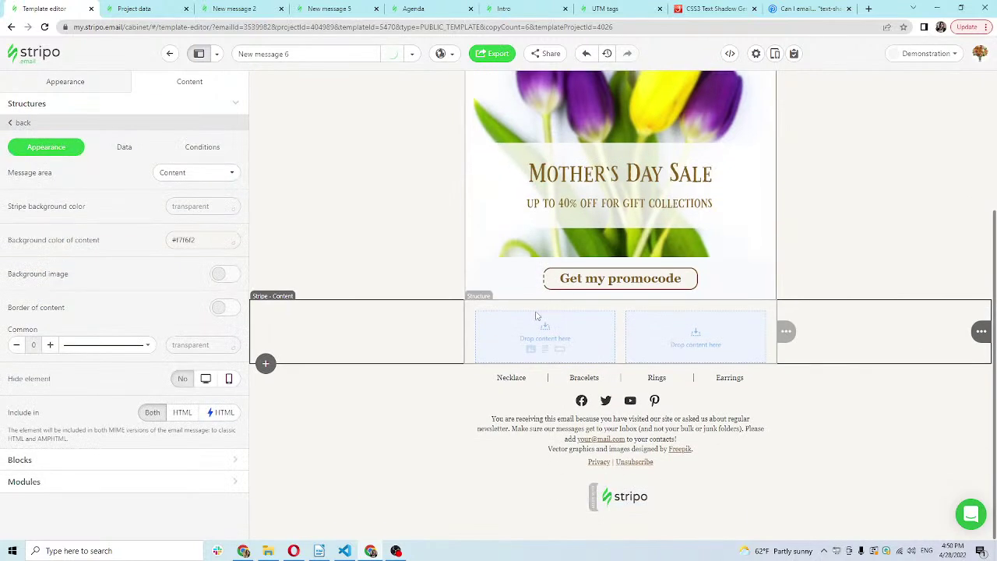
click(545, 356)
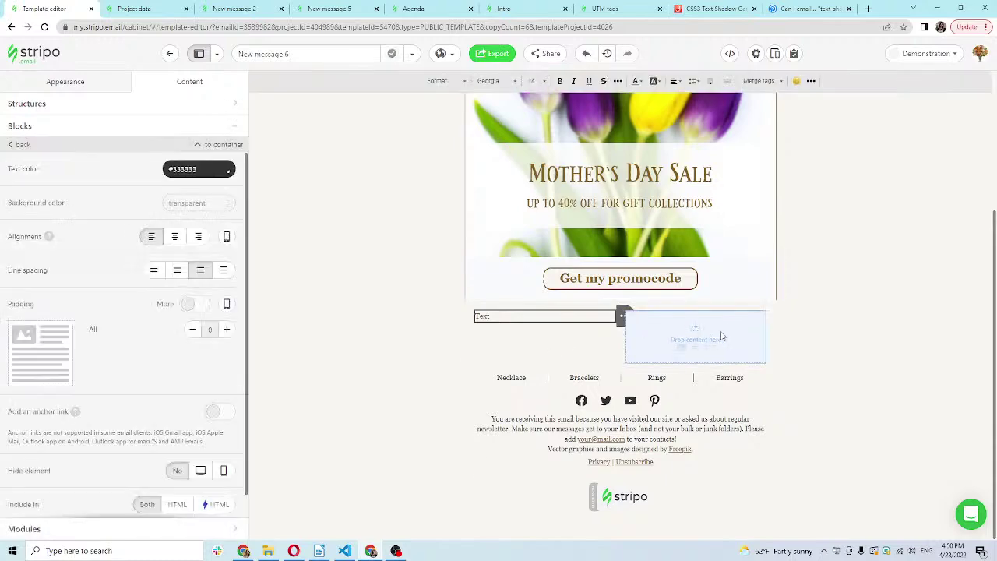
click(684, 352)
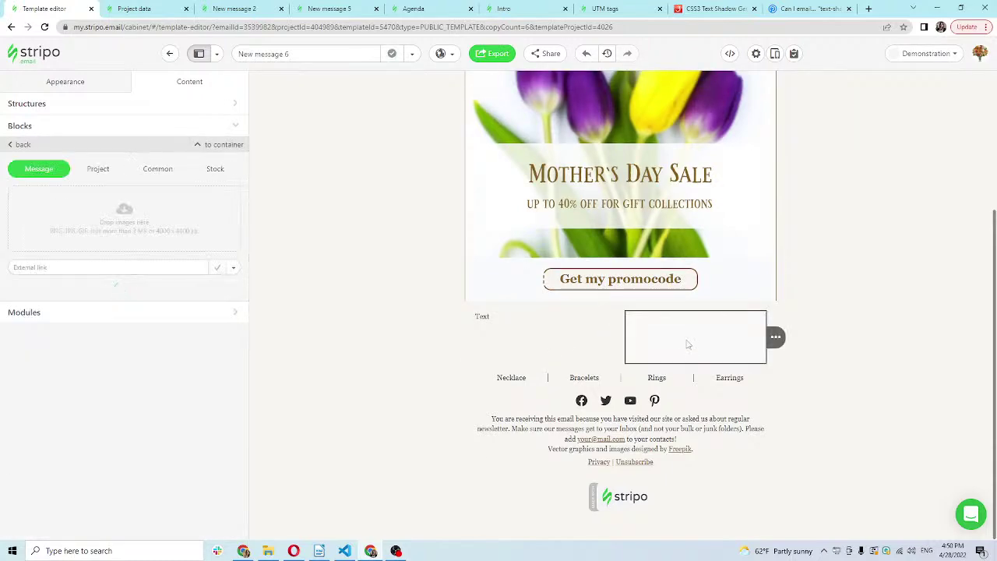
Replace the placeholder in the left column's text block with the Lorem ipsum paragraph copied from the LibreOffice Writer document
key(alt+Tab)
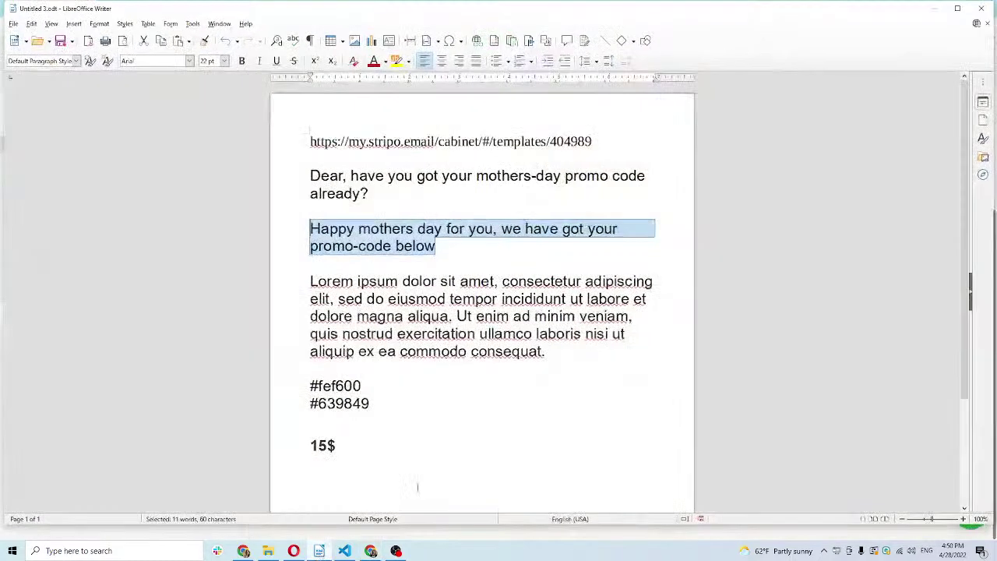
drag(310, 281, 569, 347)
key(ctrl+c)
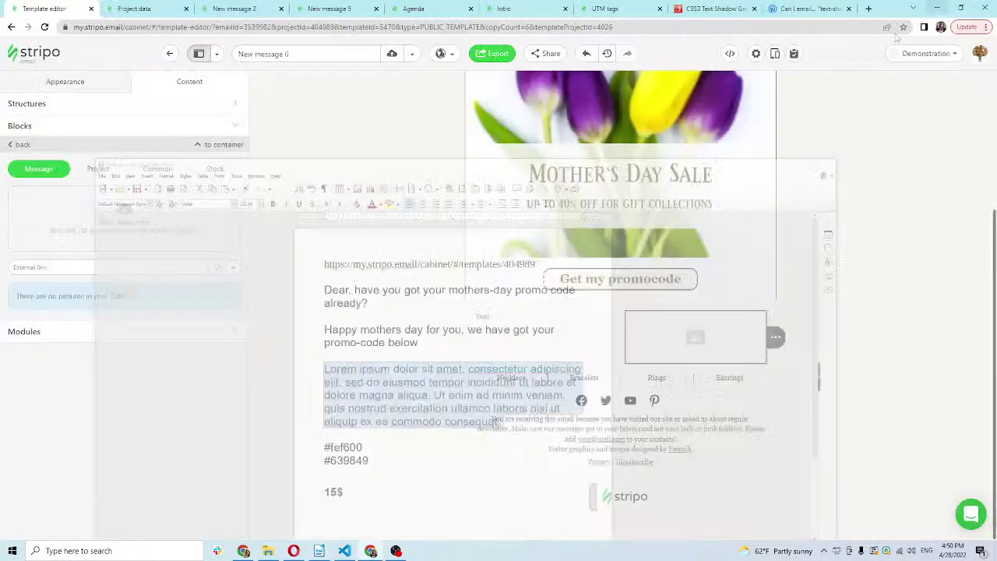
click(934, 8)
drag(506, 315, 474, 316)
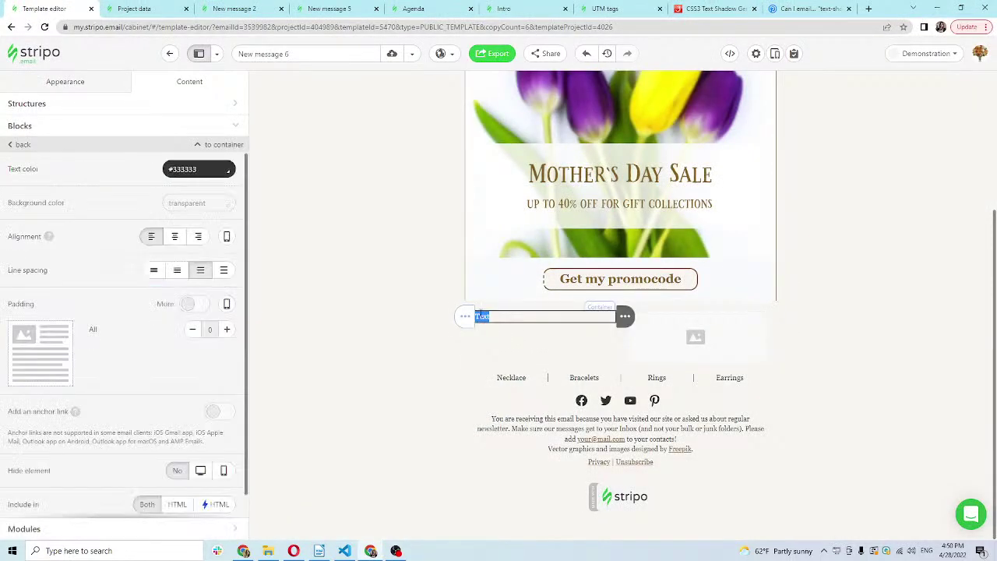
key(ctrl+v)
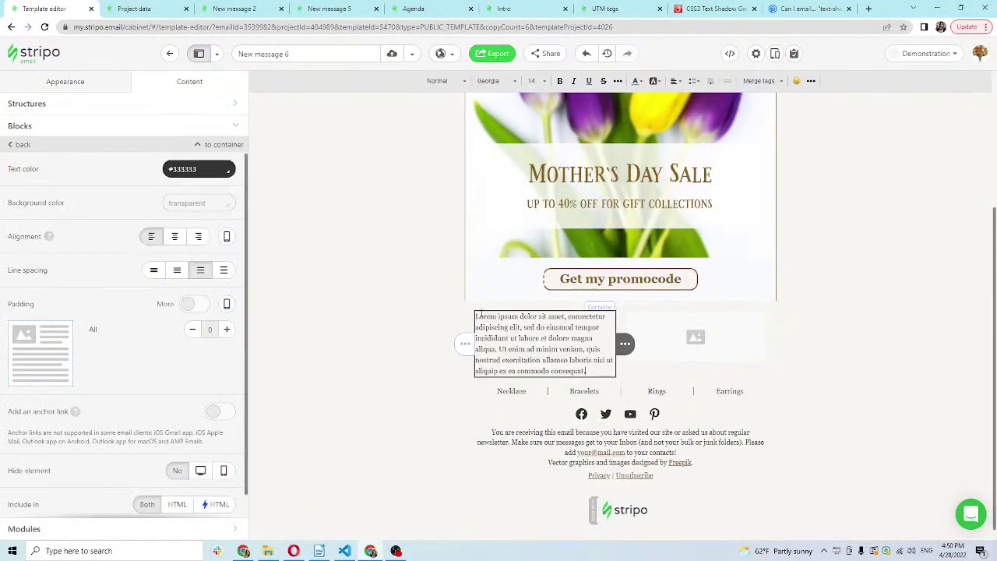
Set the background color of the left column's container to green #68aa4a
click(599, 308)
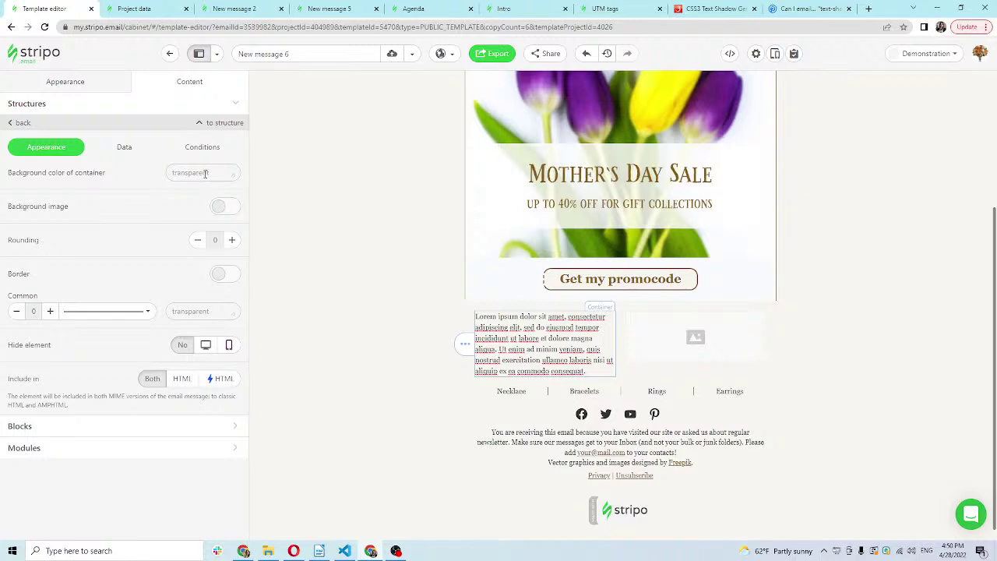
click(205, 173)
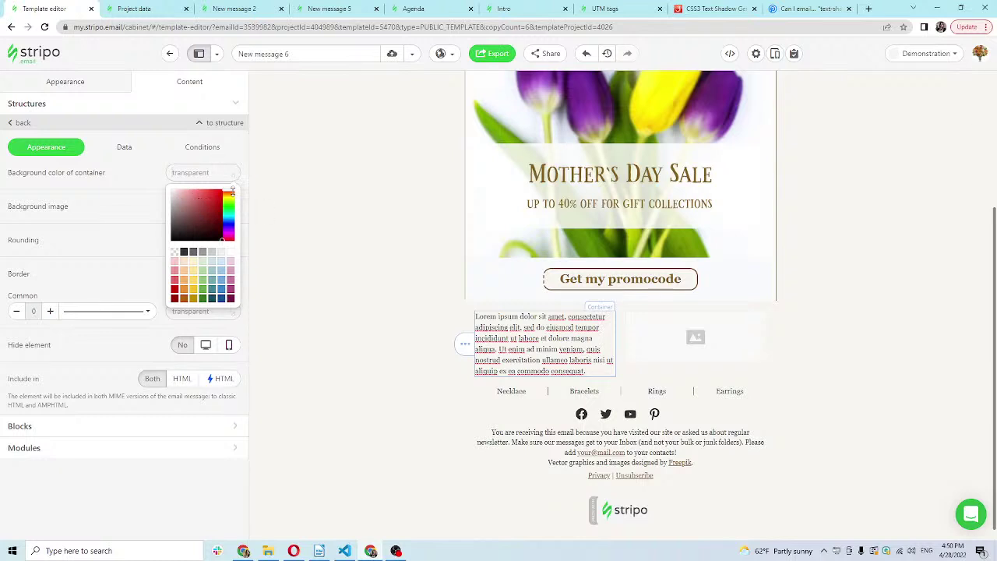
drag(230, 190, 231, 204)
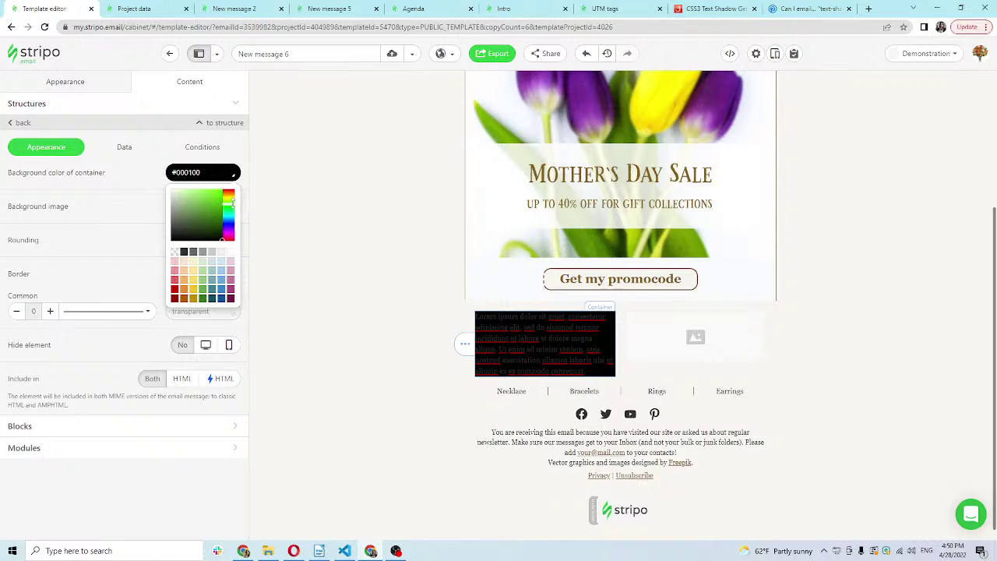
mouse_move(223, 240)
mouse_down()
mouse_move(211, 205)
mouse_move(199, 204)
mouse_up()
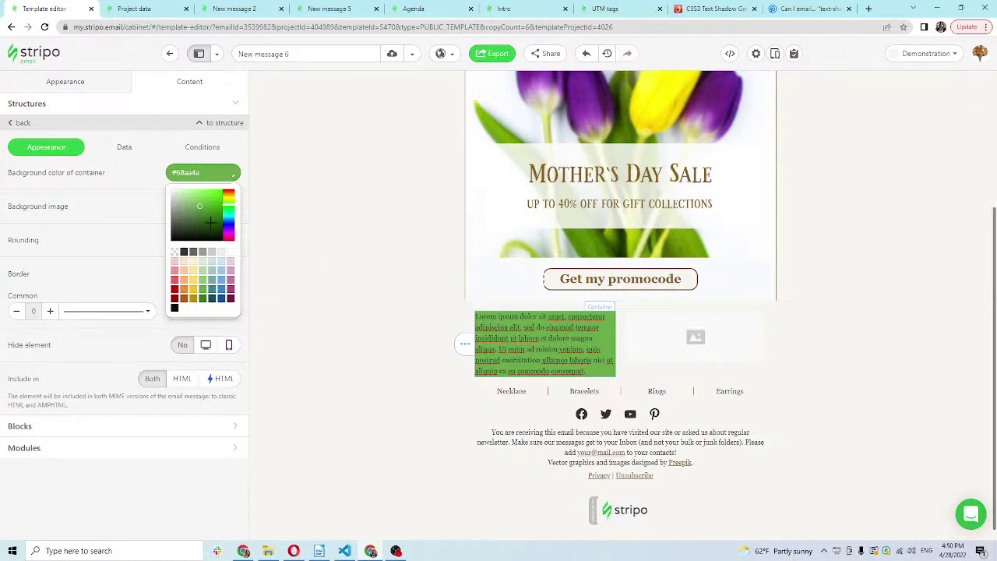
Set the Lorem ipsum paragraph's text color to yellow #e5ec08, consulting the colour wheel in the New message 5 example
click(592, 373)
drag(592, 373, 476, 316)
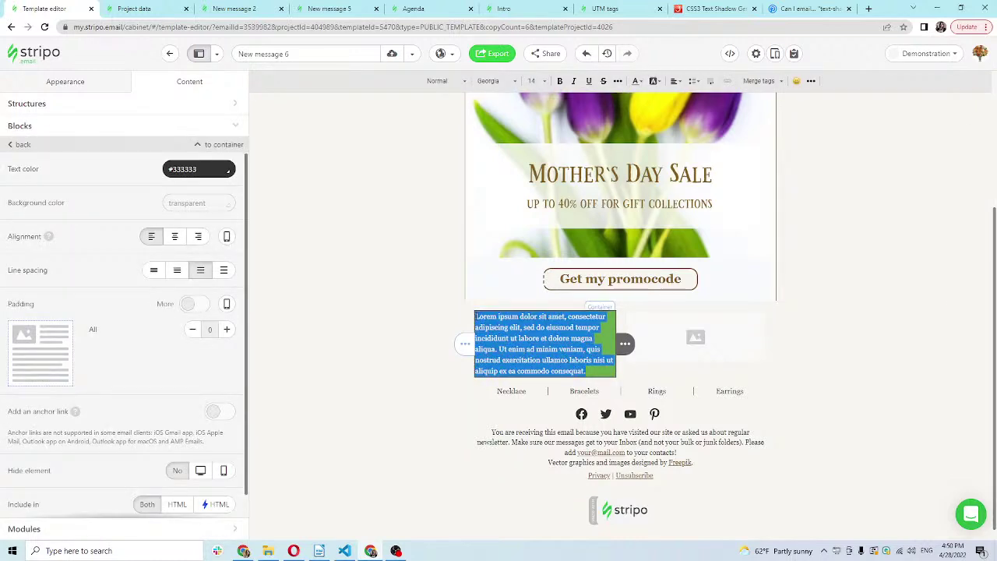
scroll(713, 191, up, 1)
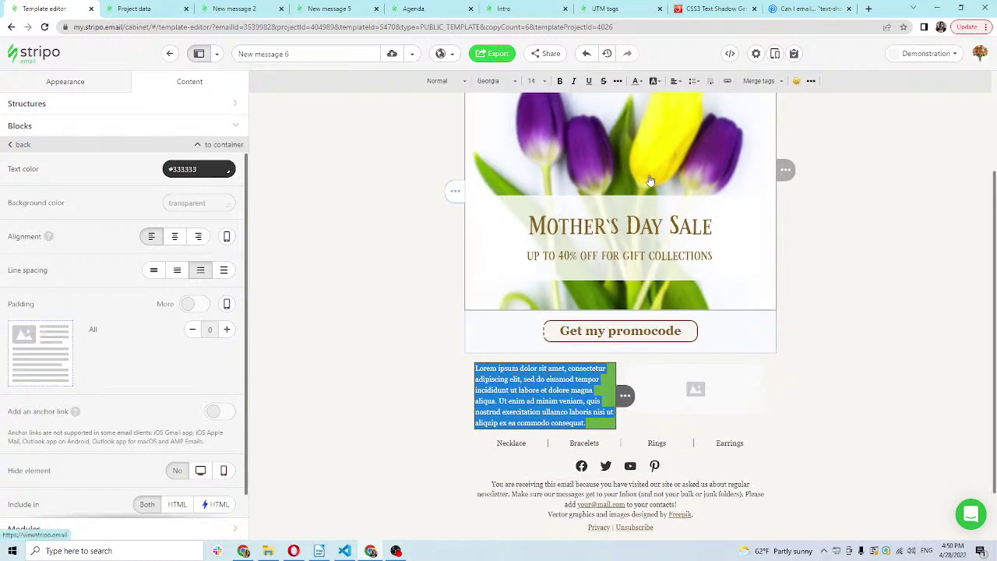
click(204, 169)
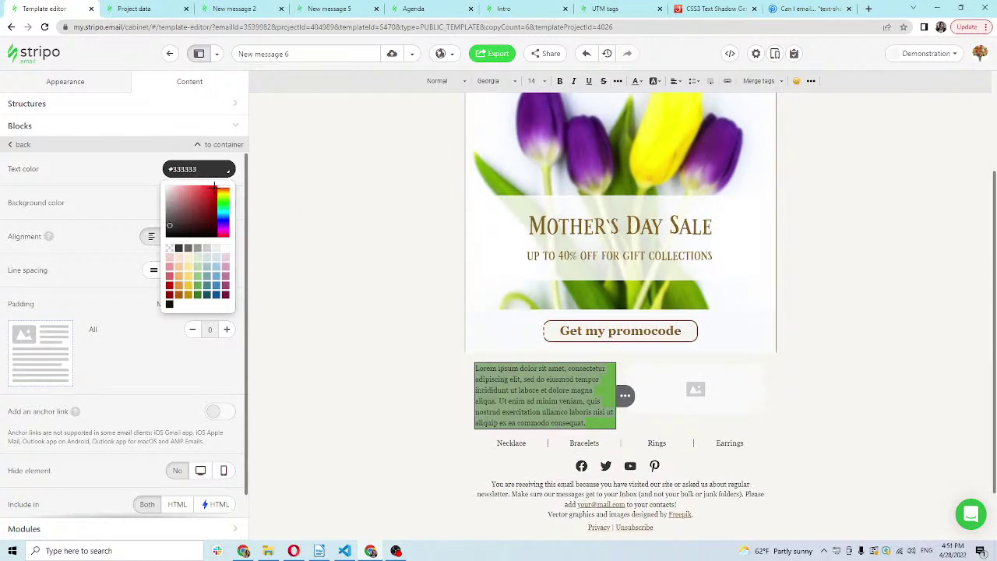
drag(223, 187, 222, 191)
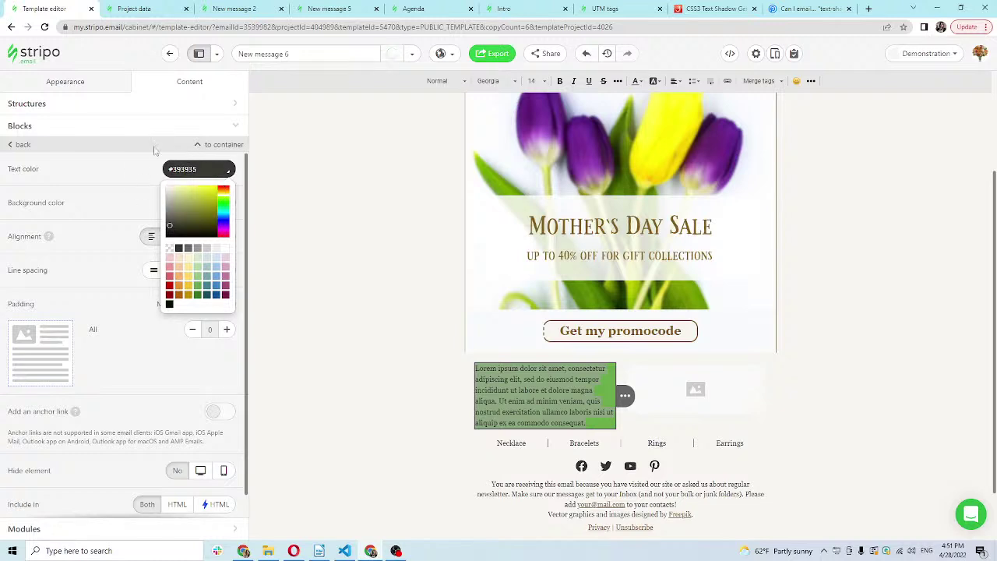
drag(169, 225, 215, 190)
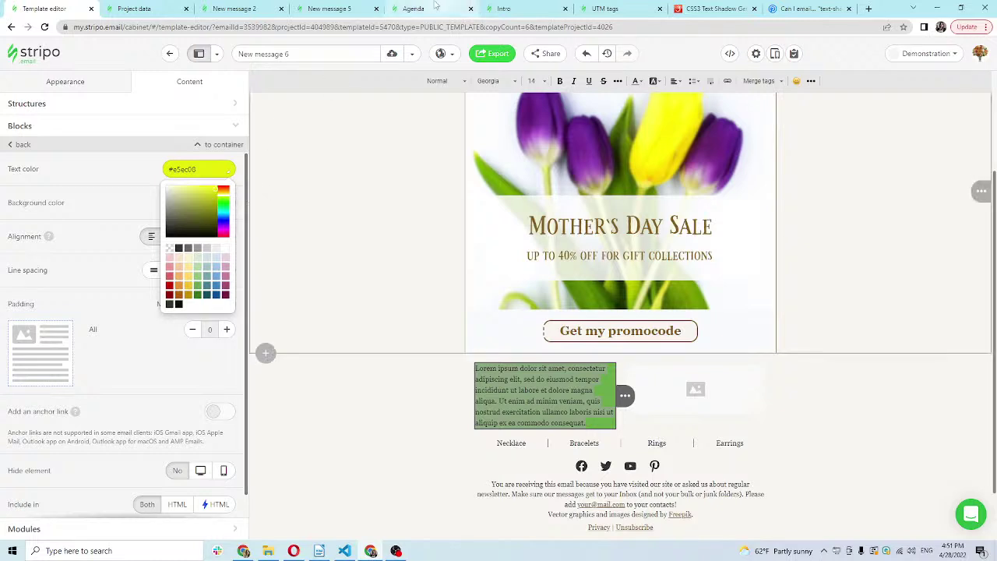
click(304, 8)
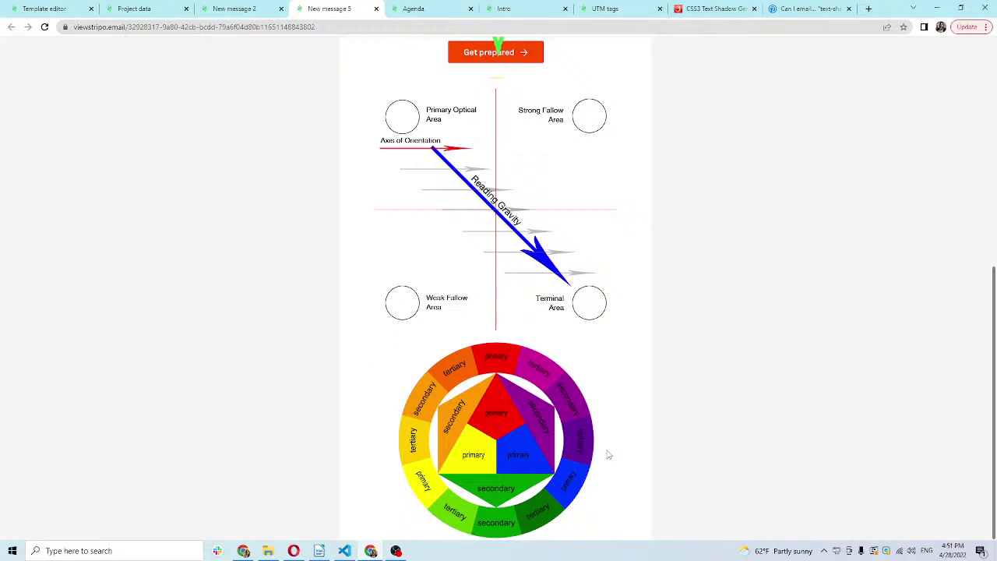
click(14, 6)
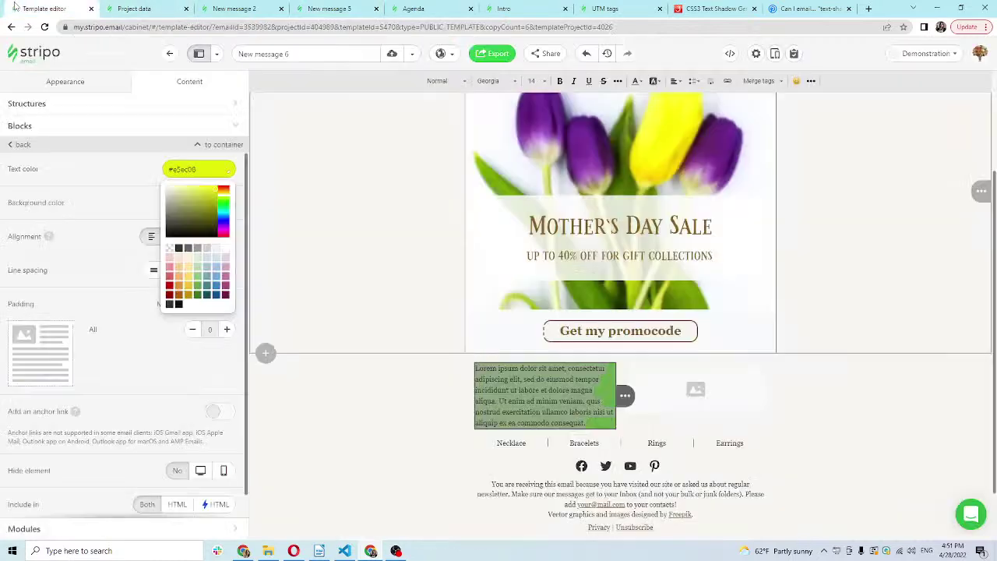
click(382, 308)
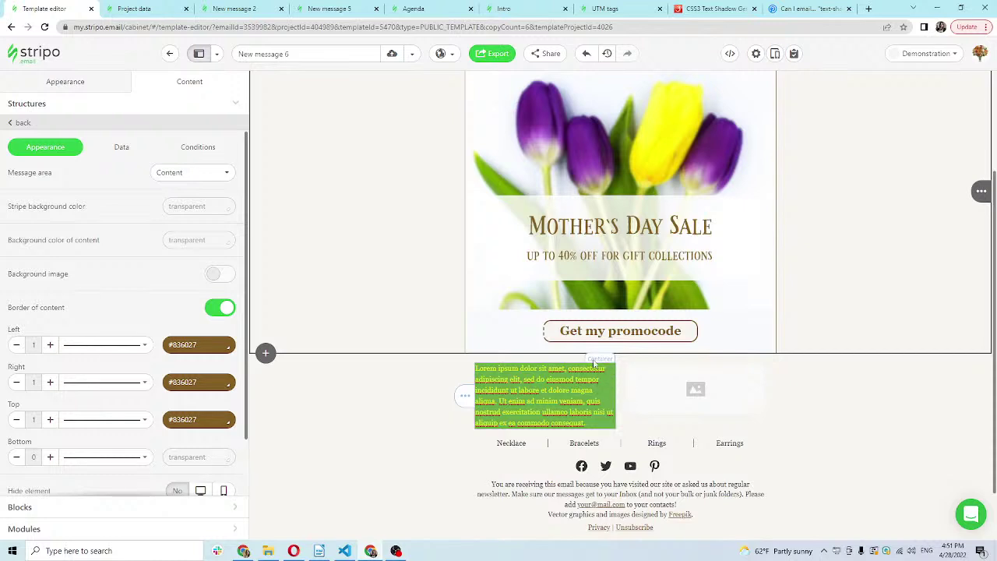
Set the rounding of the green text container to 5
click(594, 364)
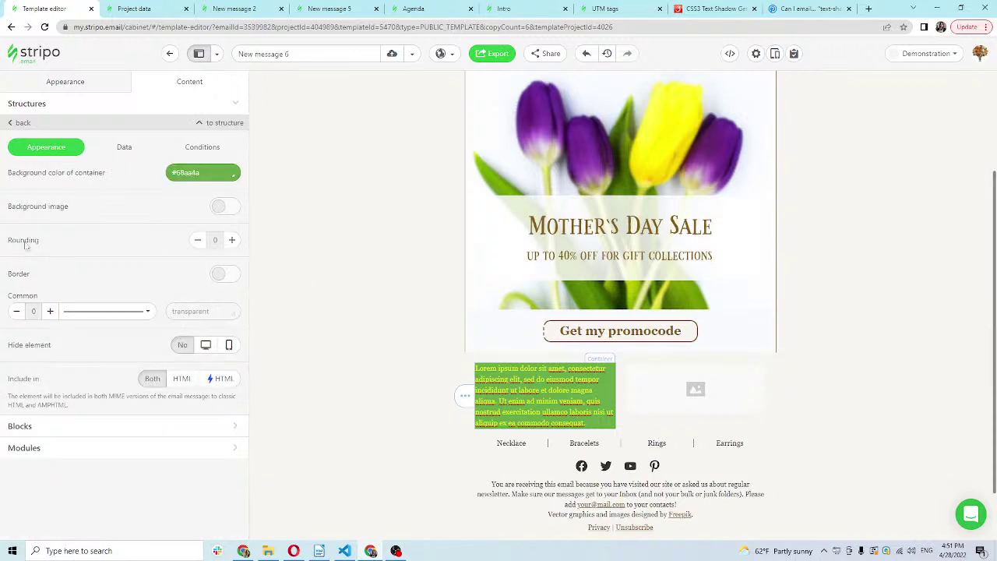
drag(4, 244, 48, 249)
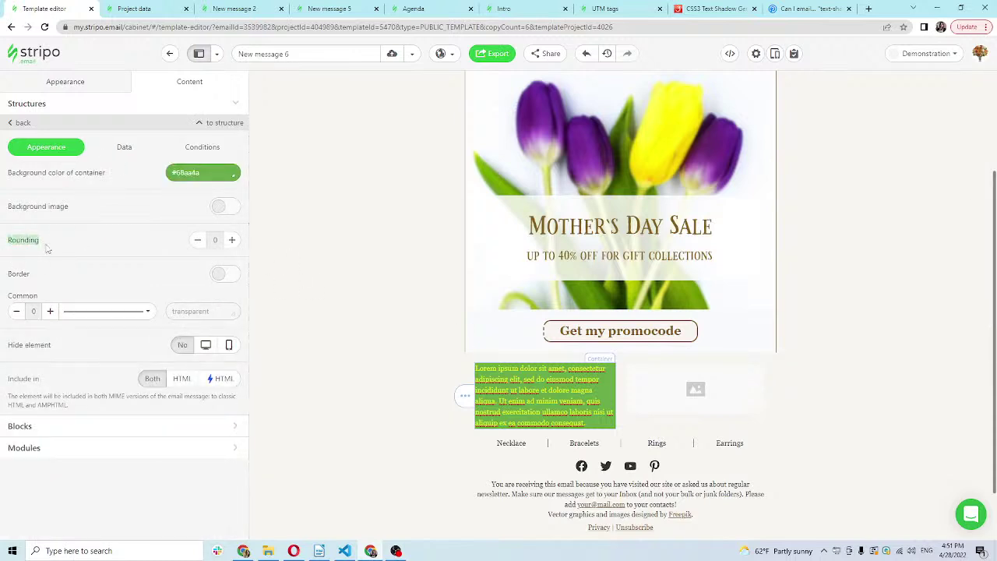
click(236, 244)
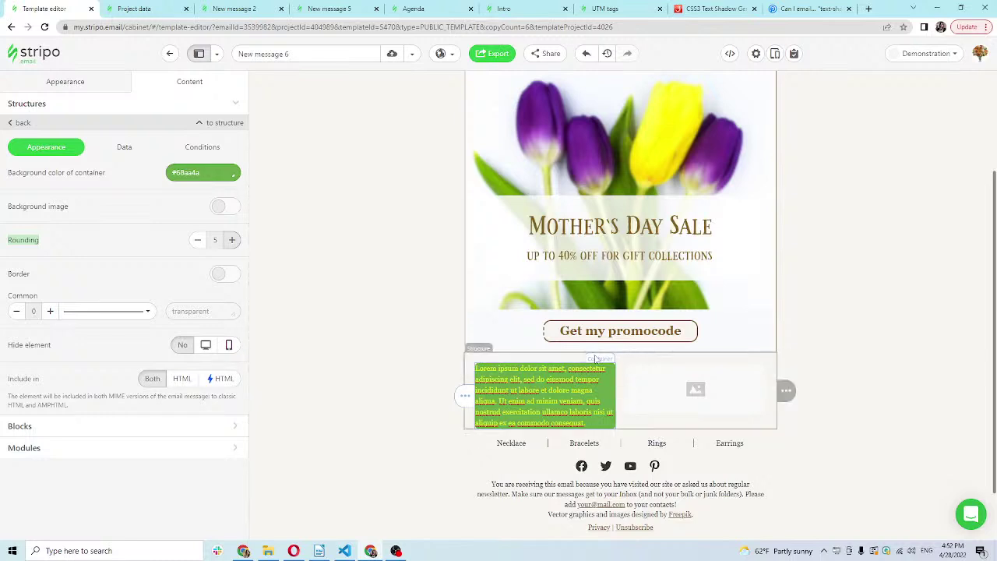
Show the green container's HTML in the code editor and expand its border-radius to four values, 5px 5px 5px 5px
click(730, 53)
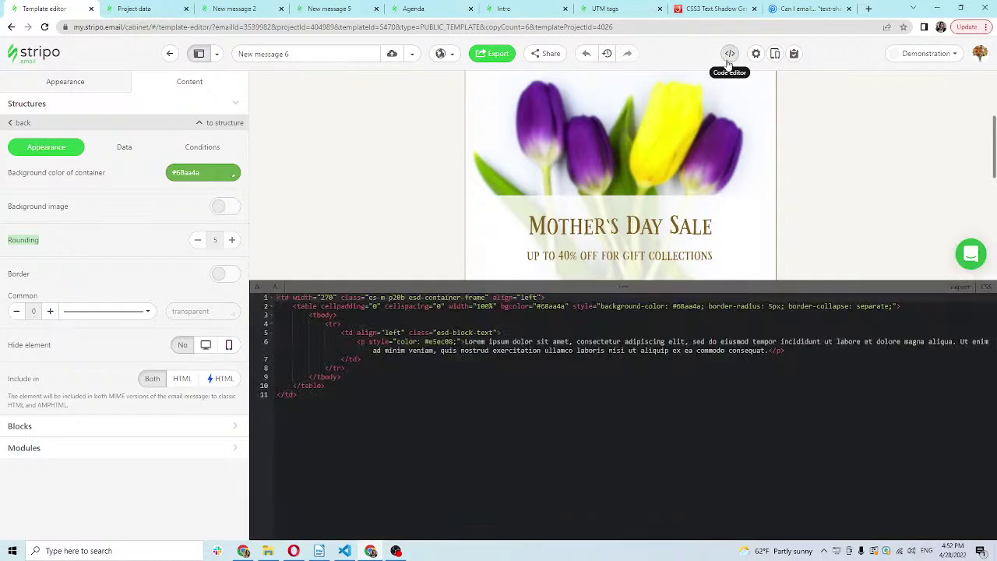
drag(993, 146, 993, 226)
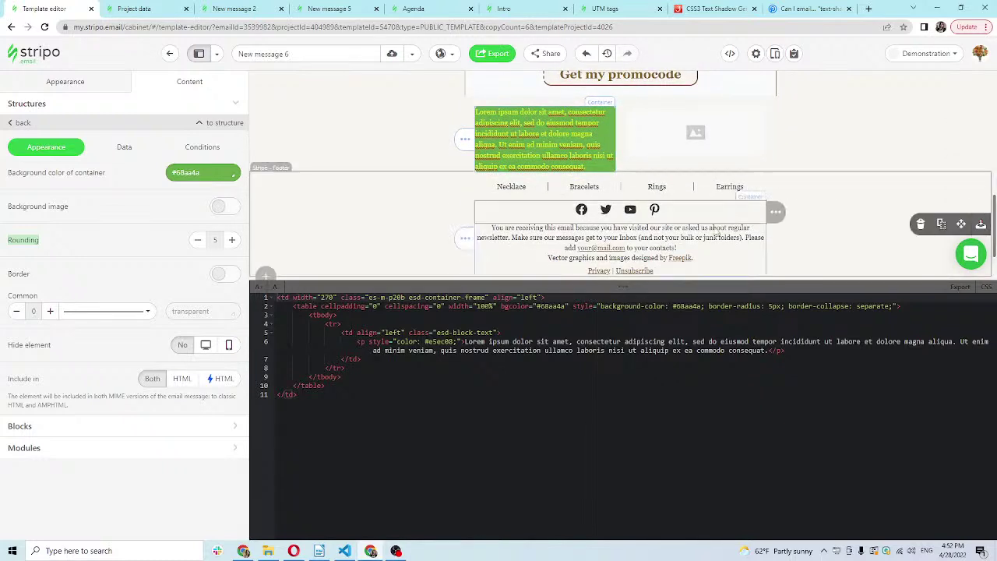
drag(681, 292, 644, 192)
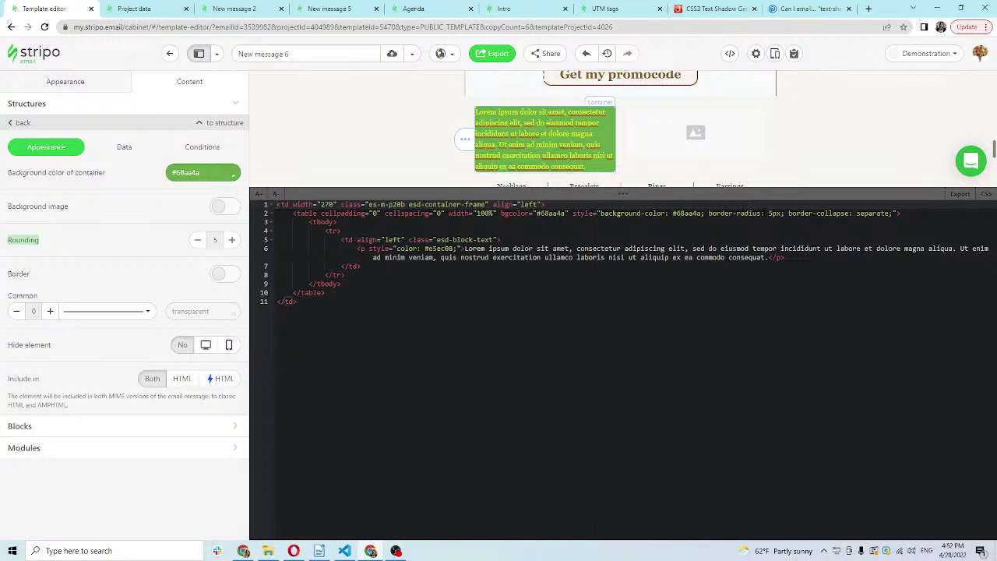
double_click(775, 213)
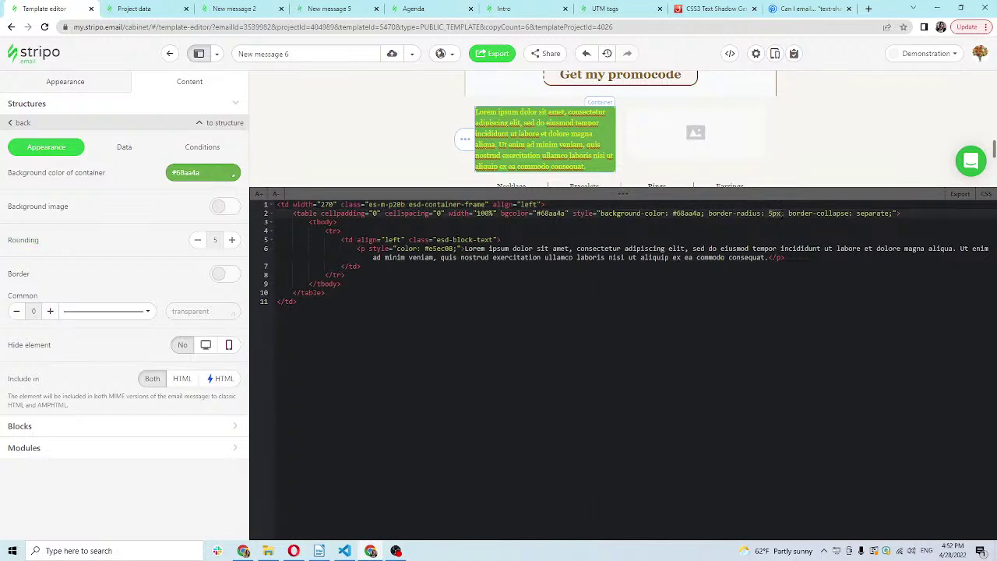
key(Right)
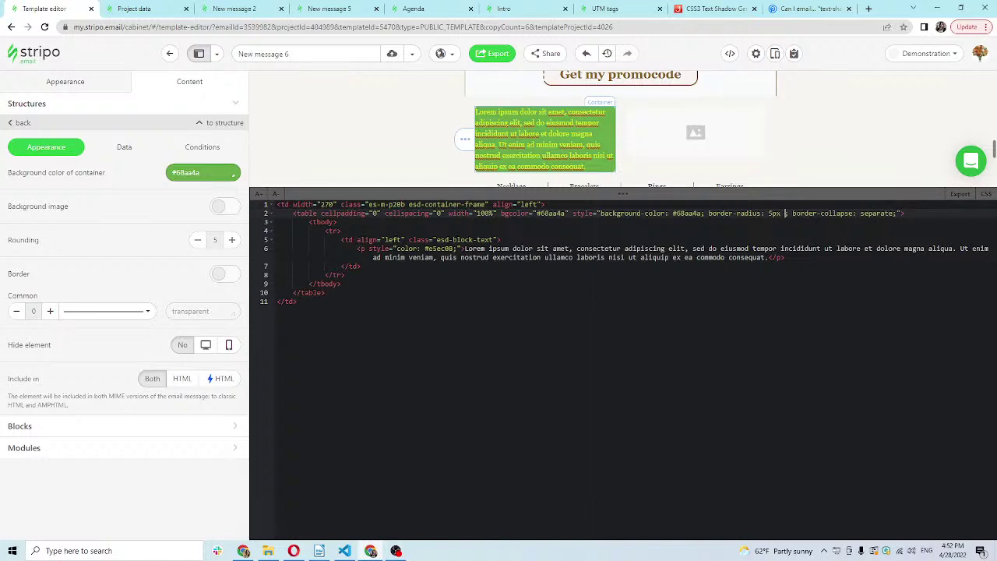
text(5px 5px )
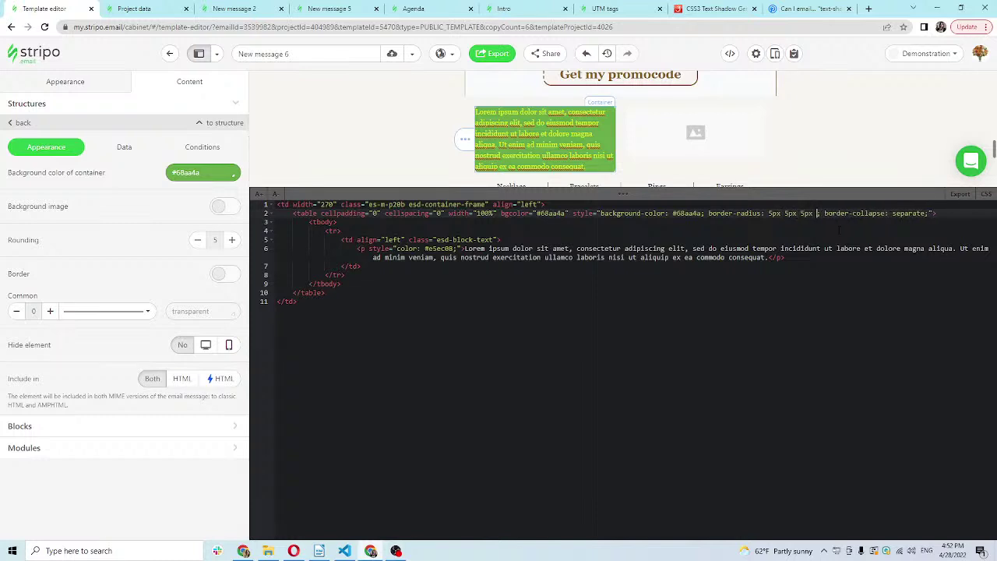
text(5px)
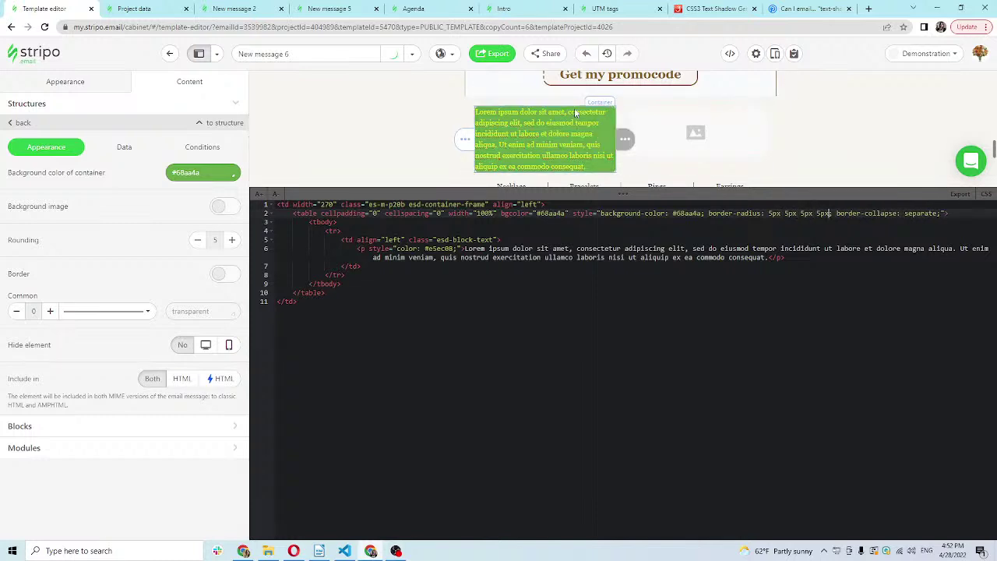
key(Down)
key(Down)
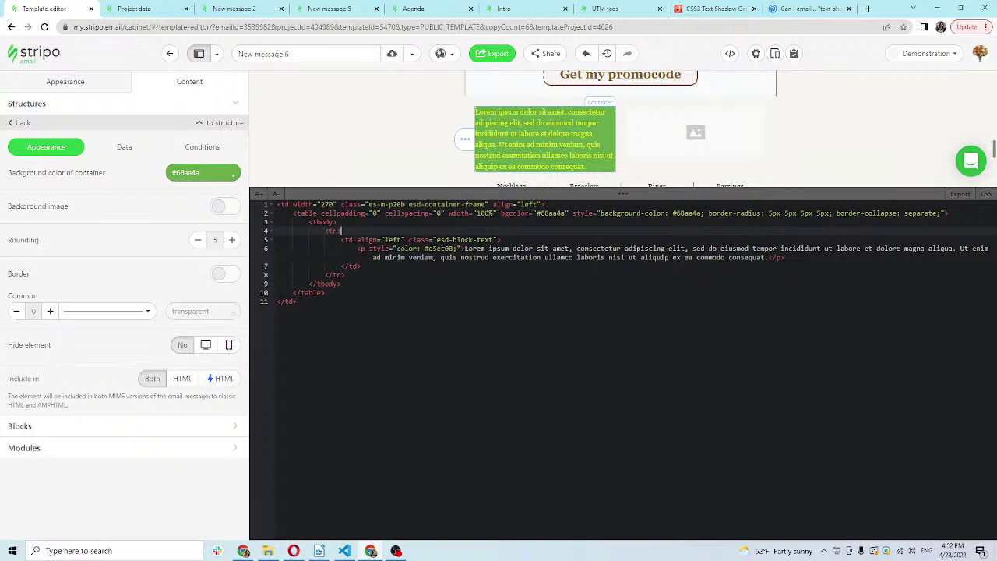
Change the second and fourth border-radius values of the container to 50px, giving 5px 50px 5px 50px
click(785, 213)
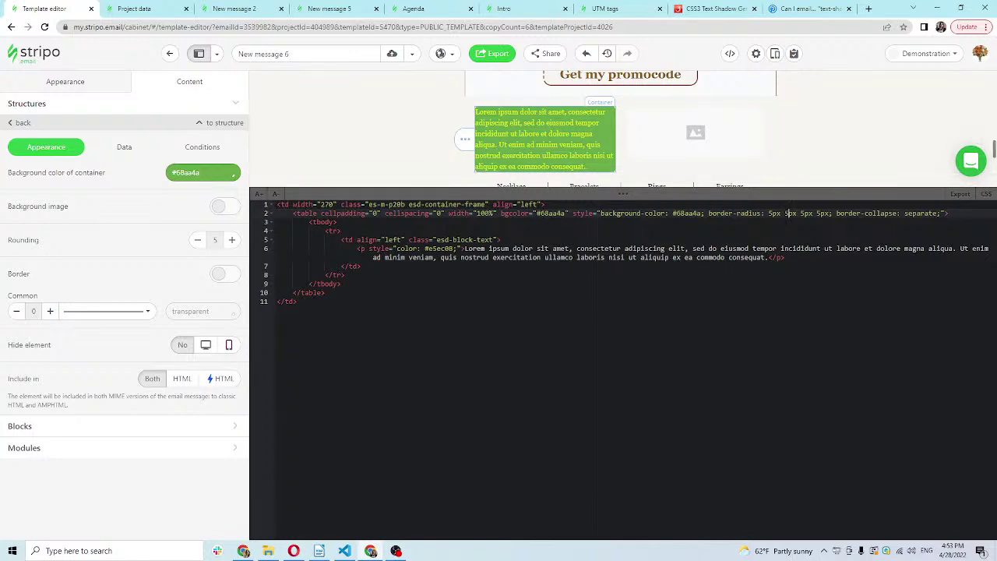
drag(770, 219, 769, 215)
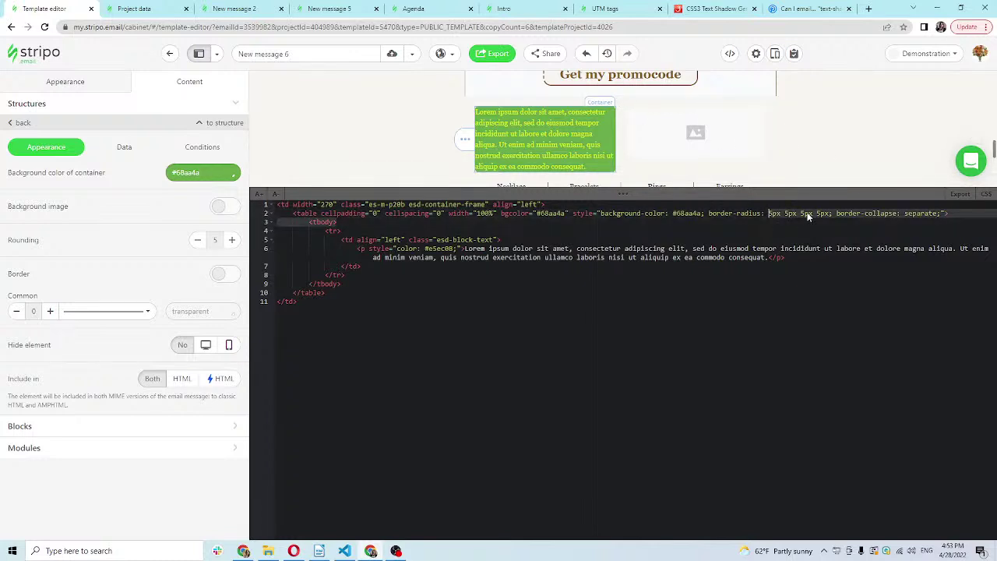
click(790, 214)
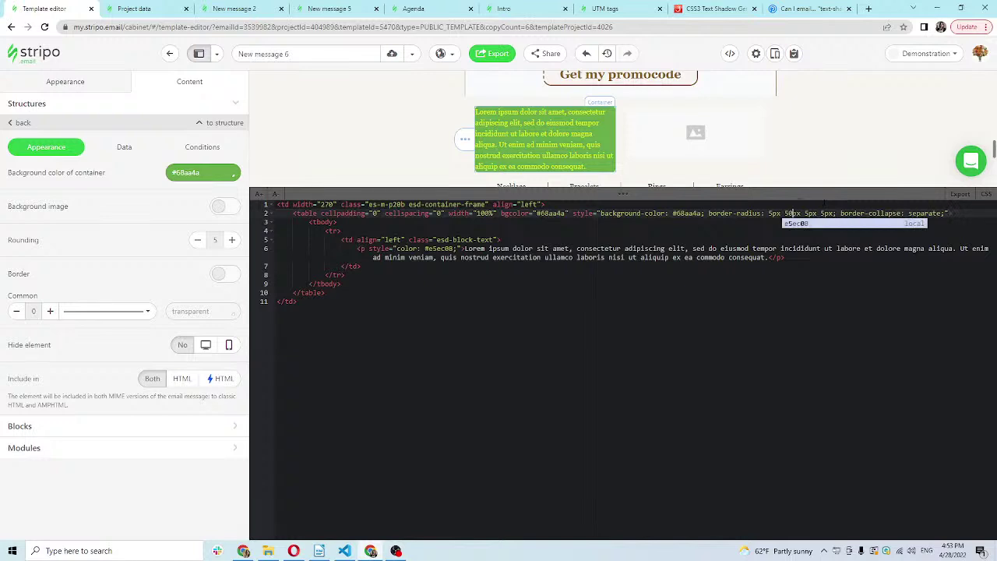
text(0)
click(825, 214)
text(0)
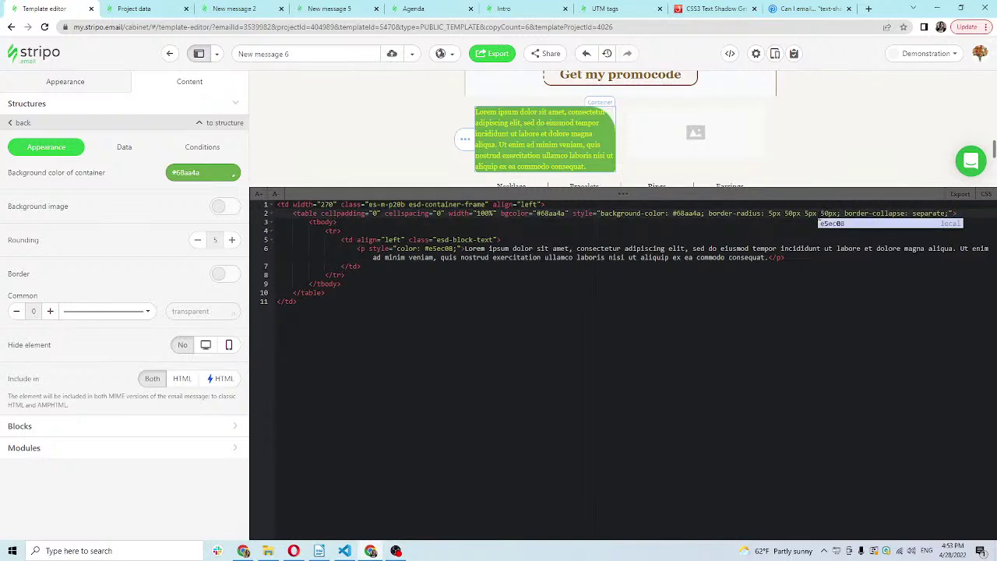
Shrink the code editor area and review the banner and the rounded green container in the email
drag(721, 192, 720, 228)
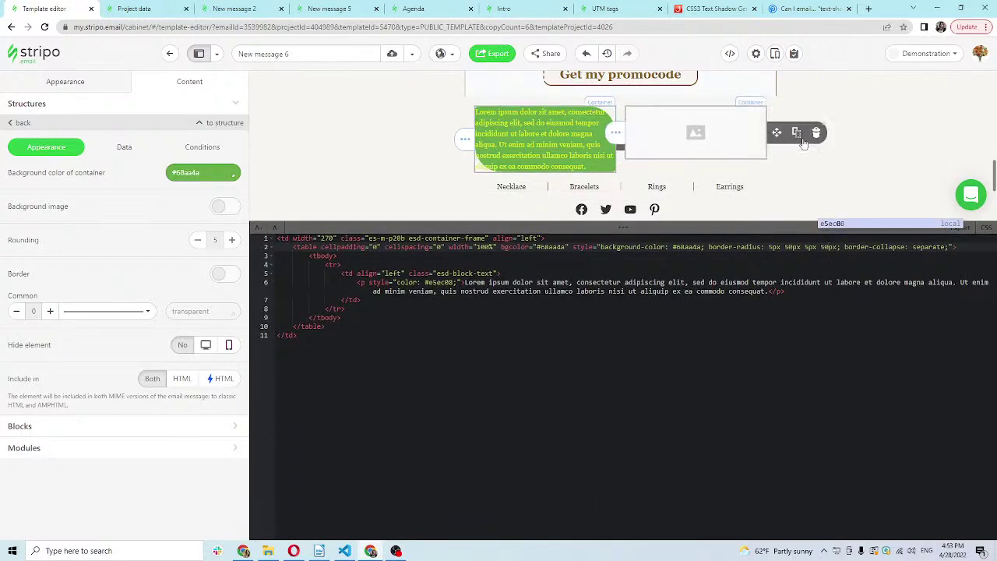
scroll(828, 165, up, 1)
scroll(827, 165, up, 1)
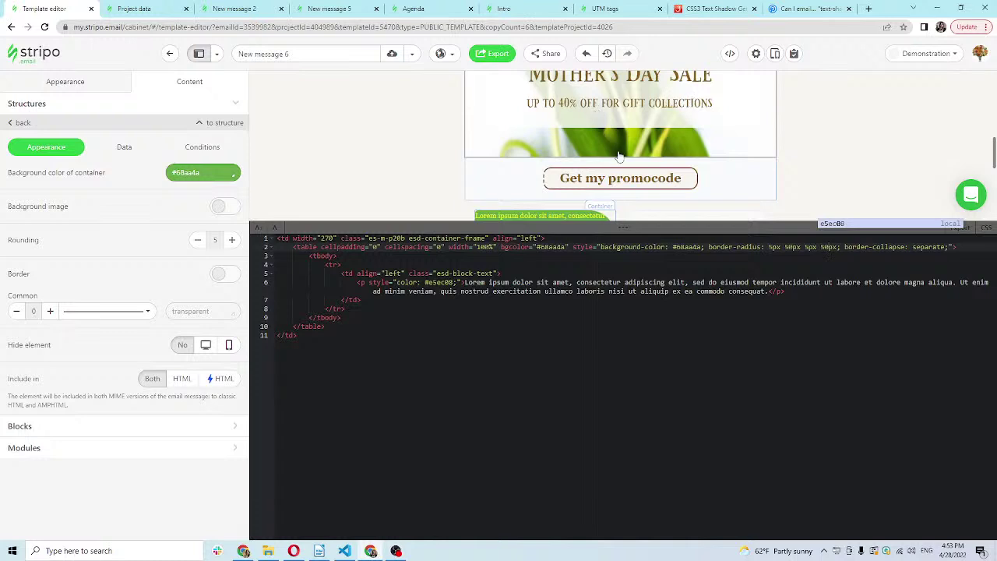
scroll(653, 138, up, 2)
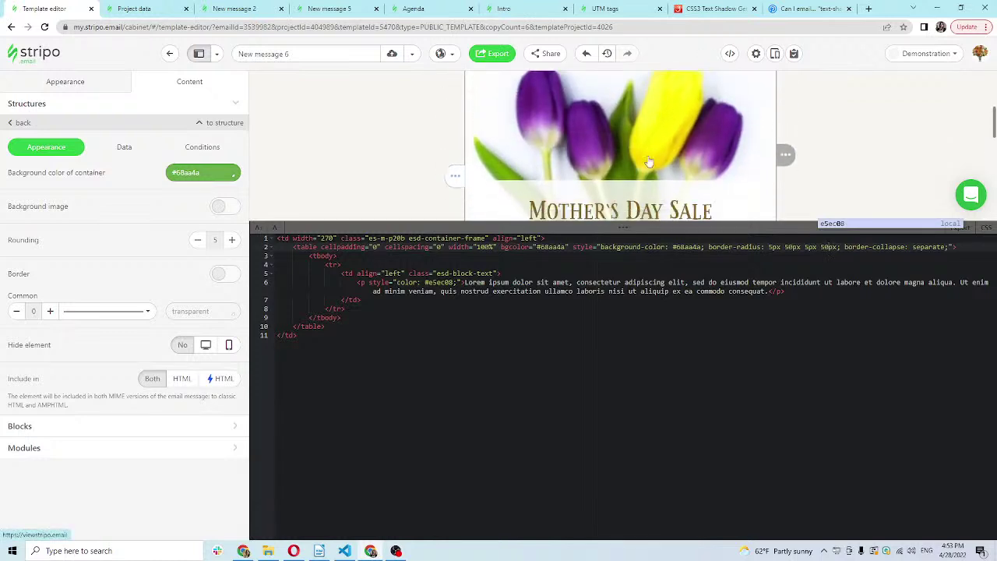
drag(630, 225, 623, 322)
scroll(550, 169, down, 5)
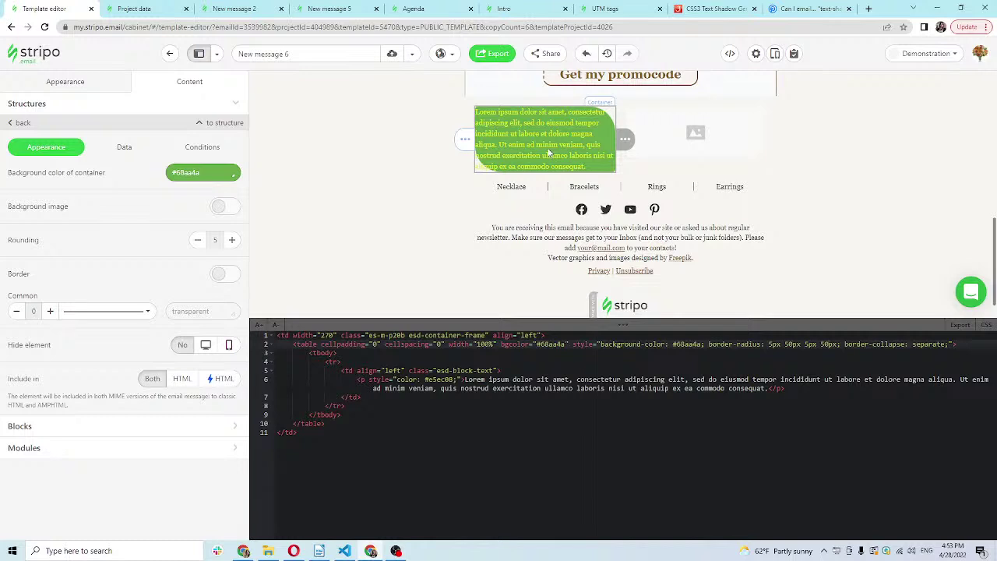
Set the padding of the text block in the green container to 20 on all sides
click(552, 133)
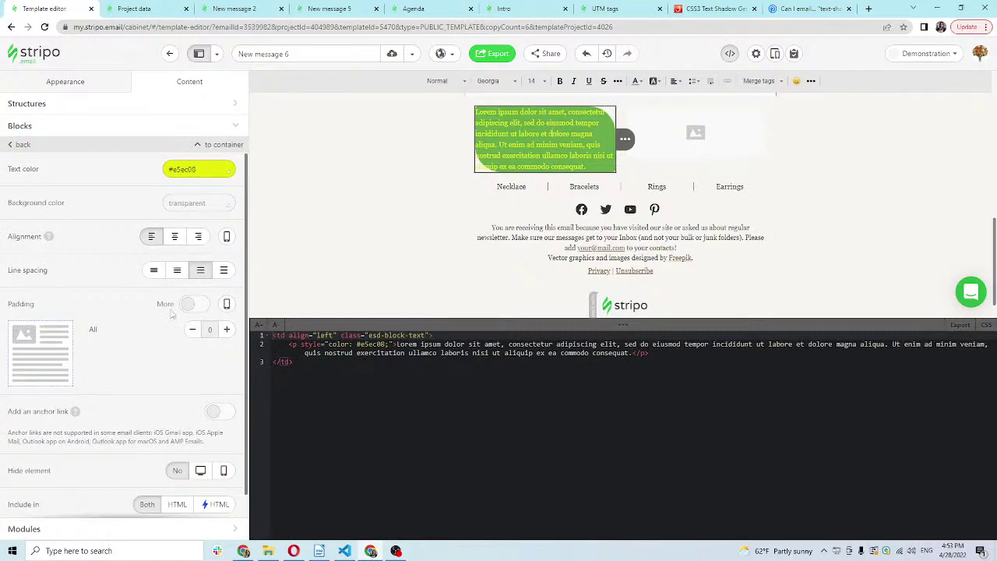
click(227, 330)
click(227, 329)
click(227, 329)
click(227, 329)
scroll(628, 271, up, 2)
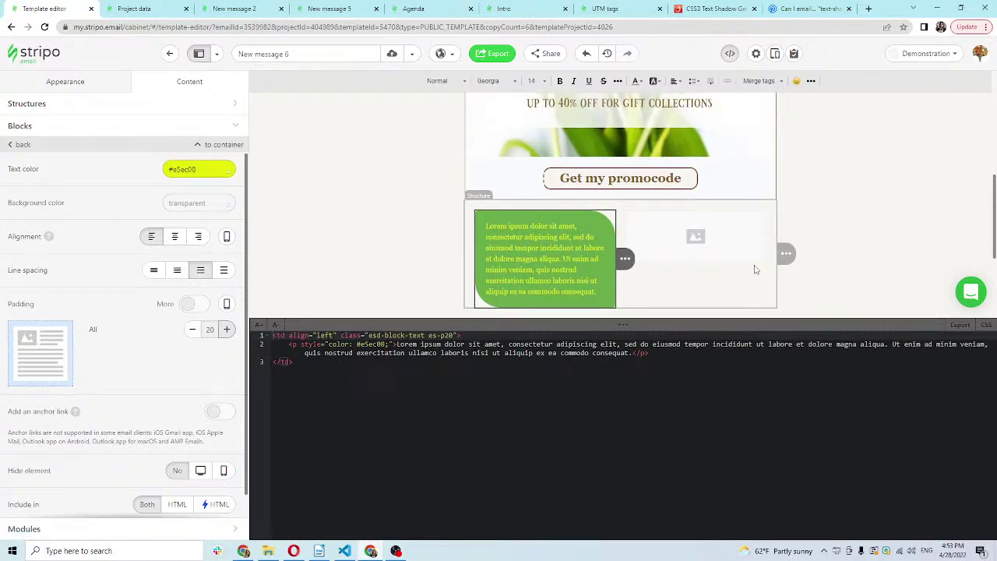
Duplicate the two-column structure with the green text container and enlarge the email preview area
scroll(471, 144, down, 1)
click(471, 154)
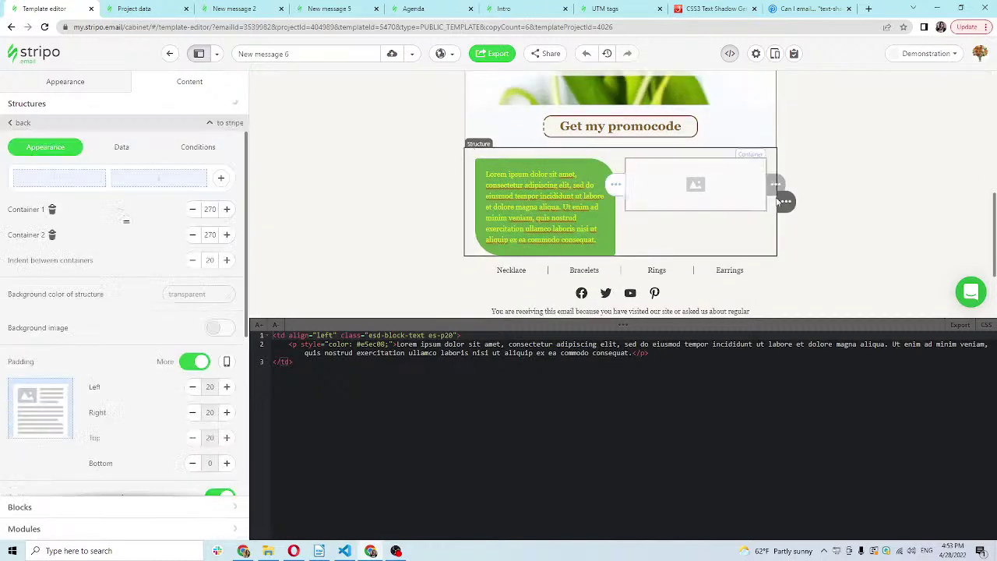
click(822, 205)
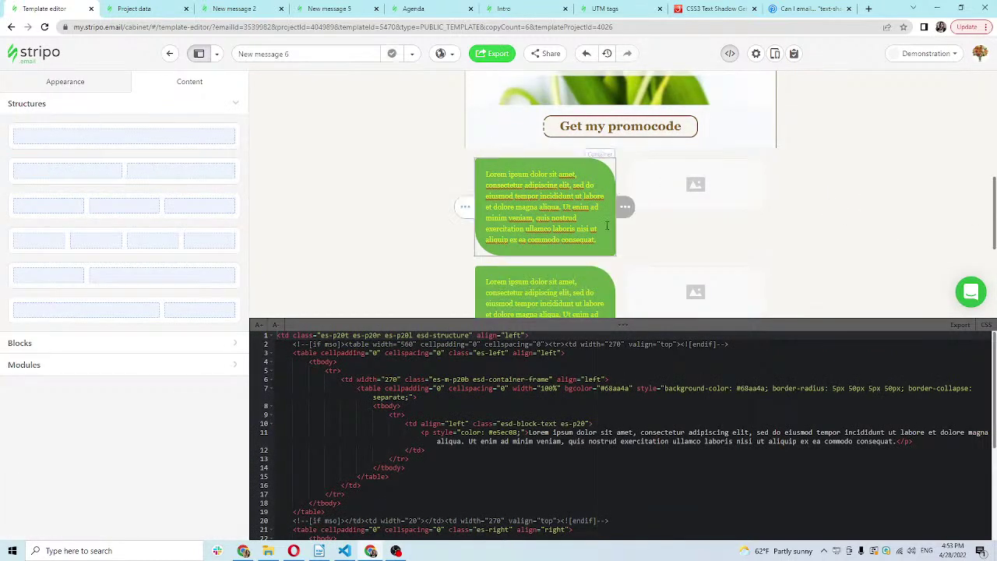
drag(633, 317, 633, 440)
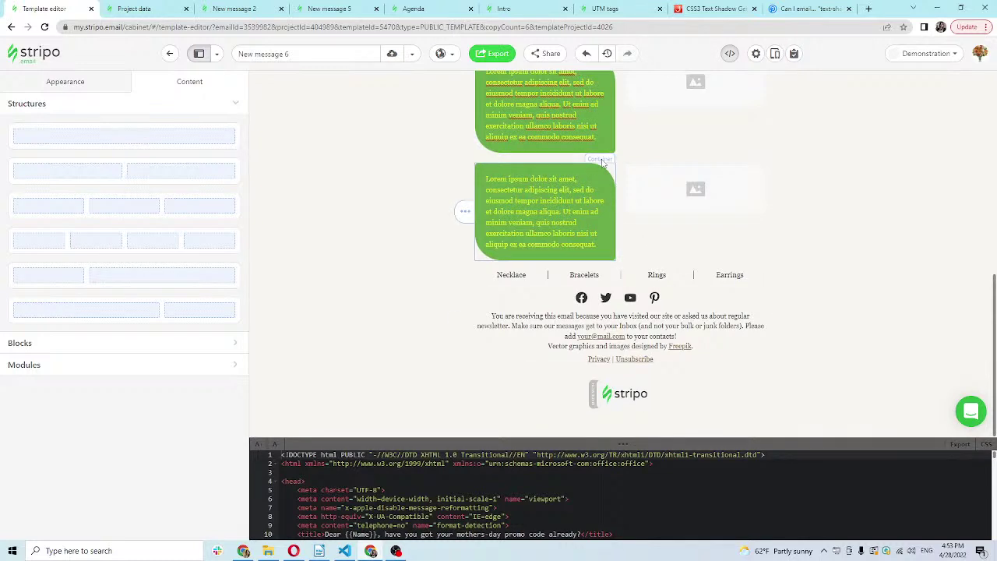
Place the green text container in the duplicated row's second column, removing the first column's text and the leftover image placeholder
mouse_move(465, 210)
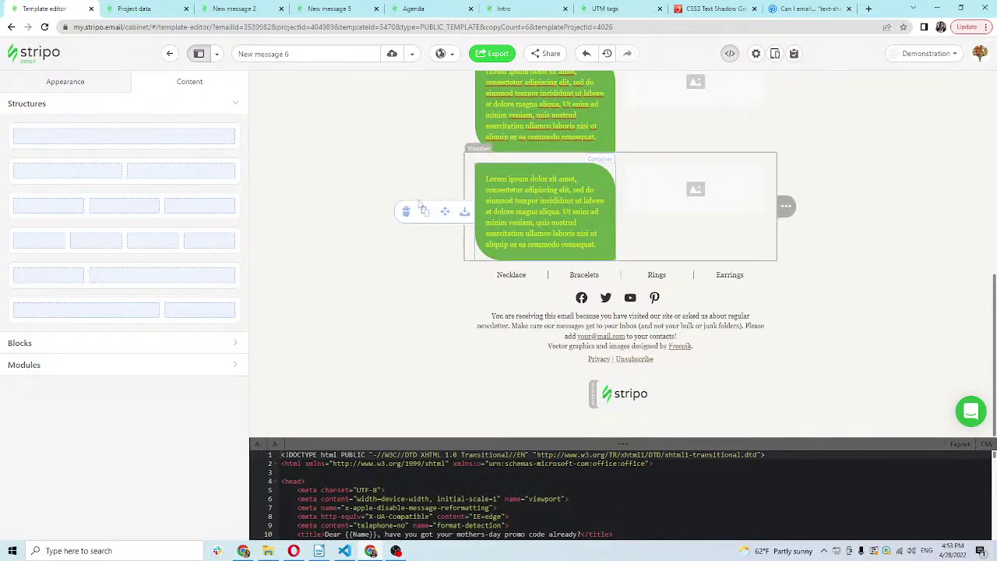
mouse_move(445, 211)
mouse_down()
mouse_move(684, 213)
mouse_move(744, 185)
mouse_move(730, 168)
mouse_move(739, 161)
mouse_move(714, 171)
mouse_up()
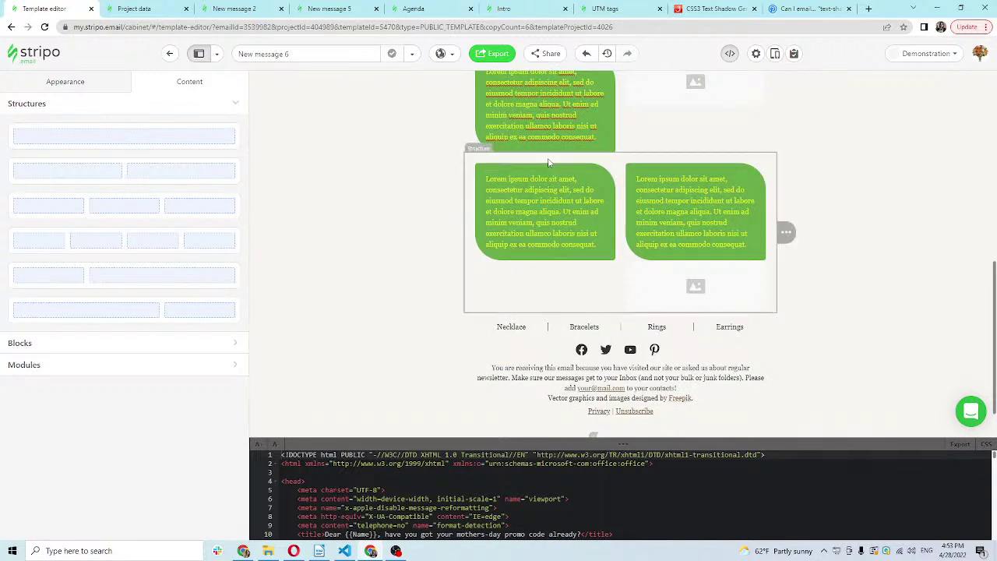
mouse_move(461, 222)
click(406, 212)
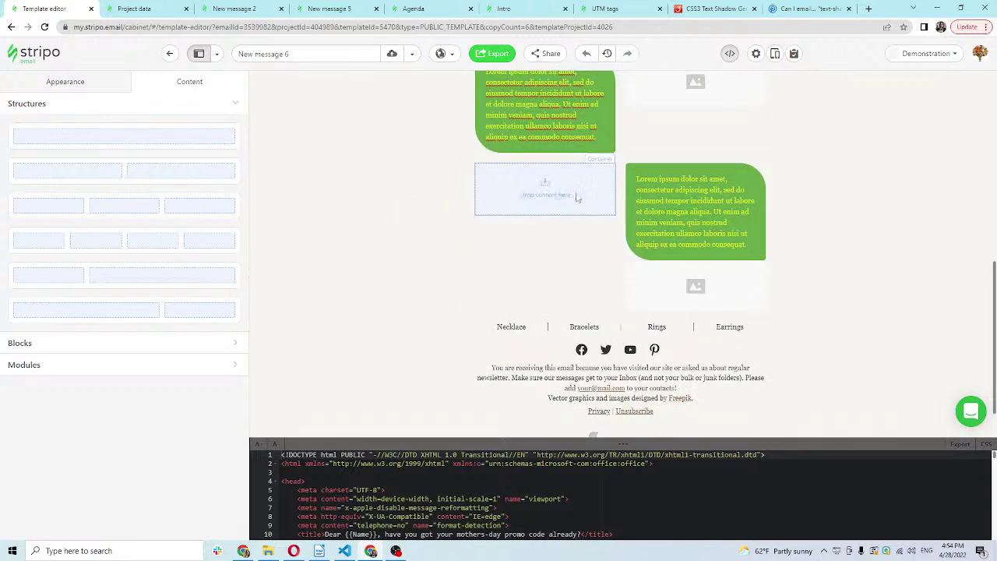
scroll(685, 238, up, 2)
scroll(684, 237, down, 1)
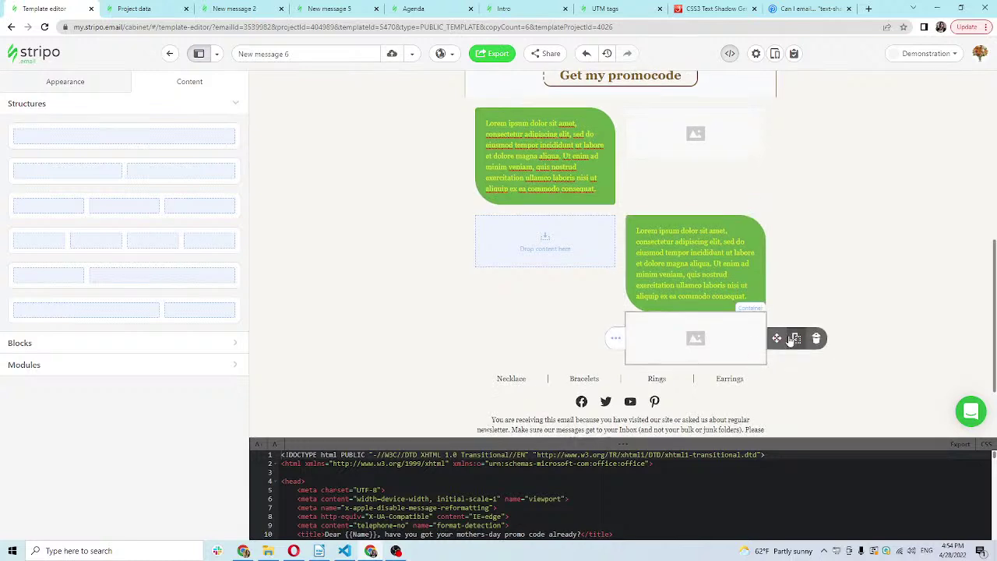
click(817, 338)
scroll(665, 239, up, 2)
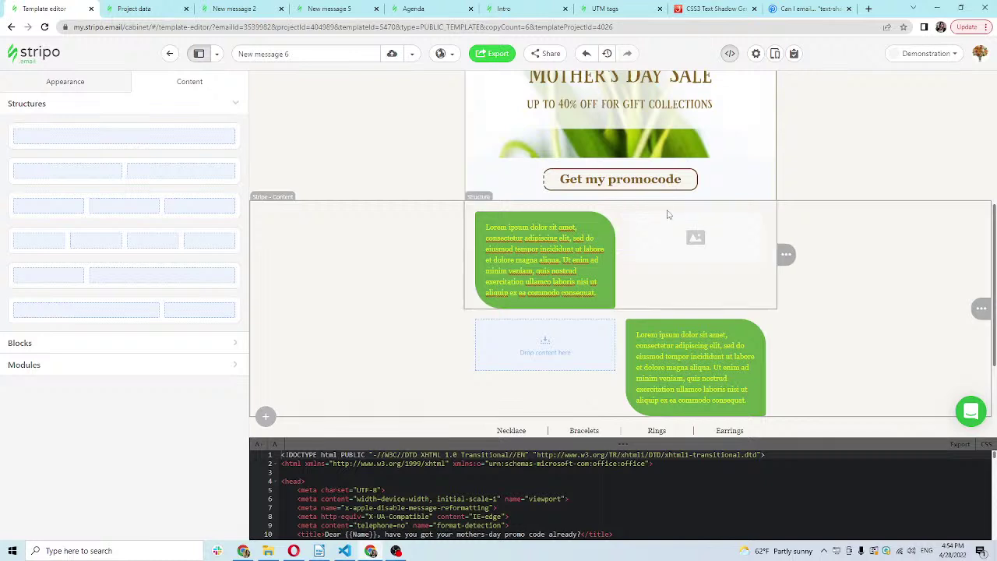
Fill the upper row's image placeholder with happy-mothers-day-images-2-1.jpg from the project gallery
click(677, 251)
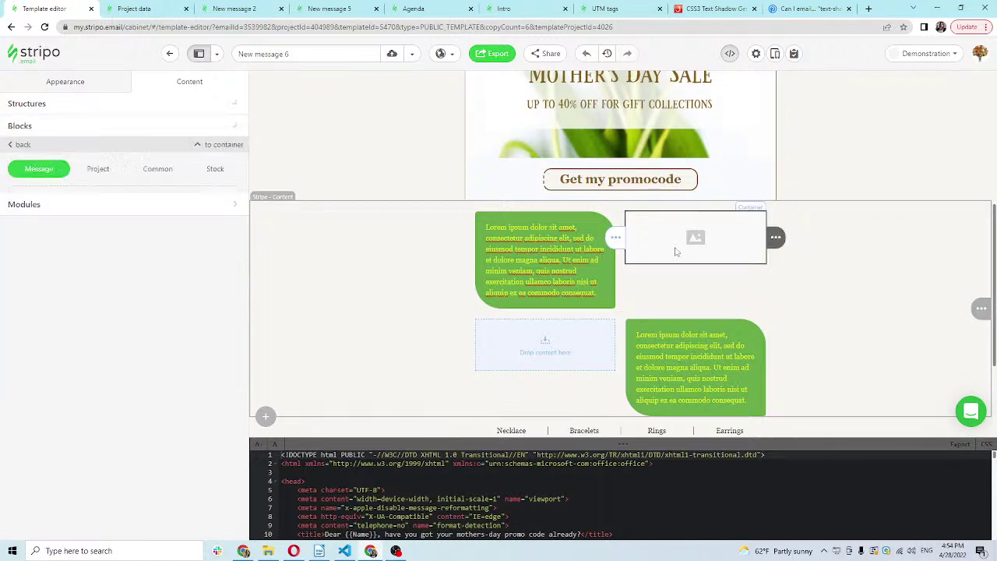
click(209, 169)
click(98, 170)
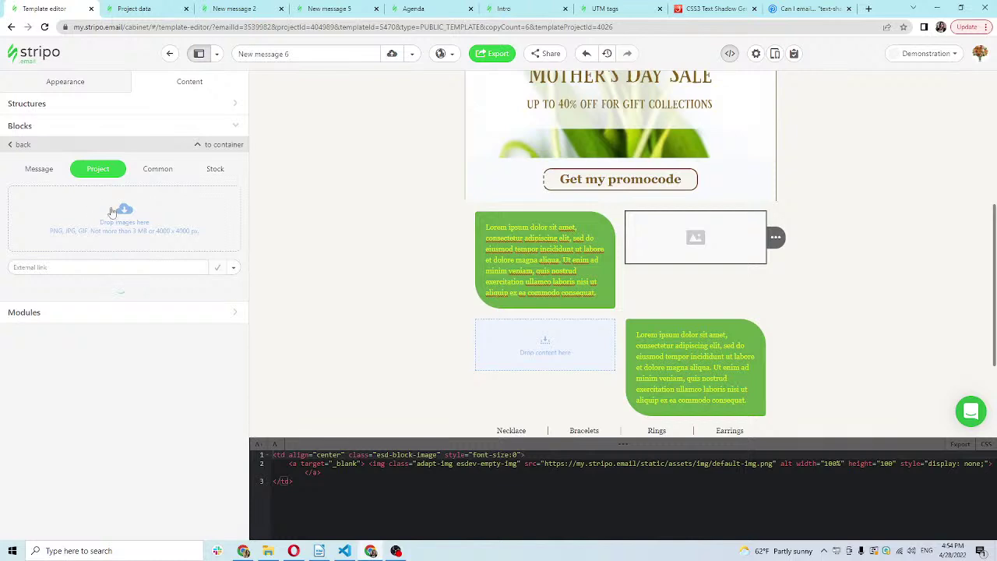
click(46, 302)
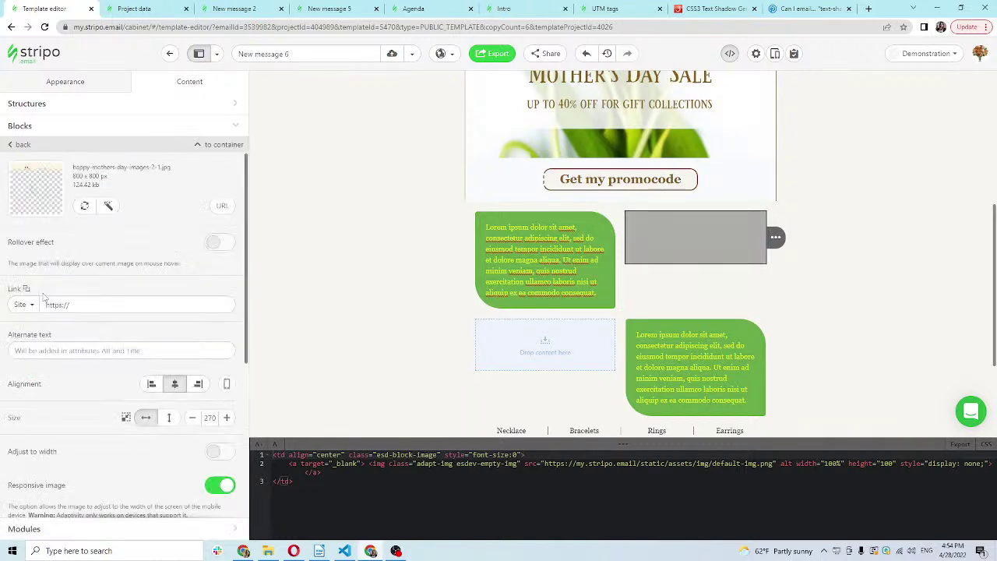
Add an image block to the lower row's empty container and fill it with the same project image, happy-mothers-day-images-2-1.jpg
click(530, 403)
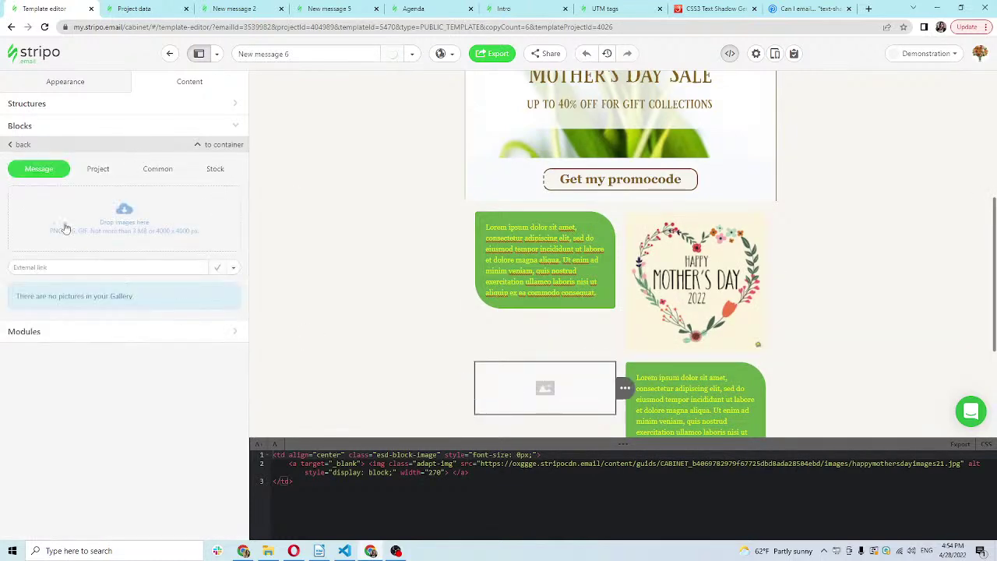
click(86, 170)
click(47, 300)
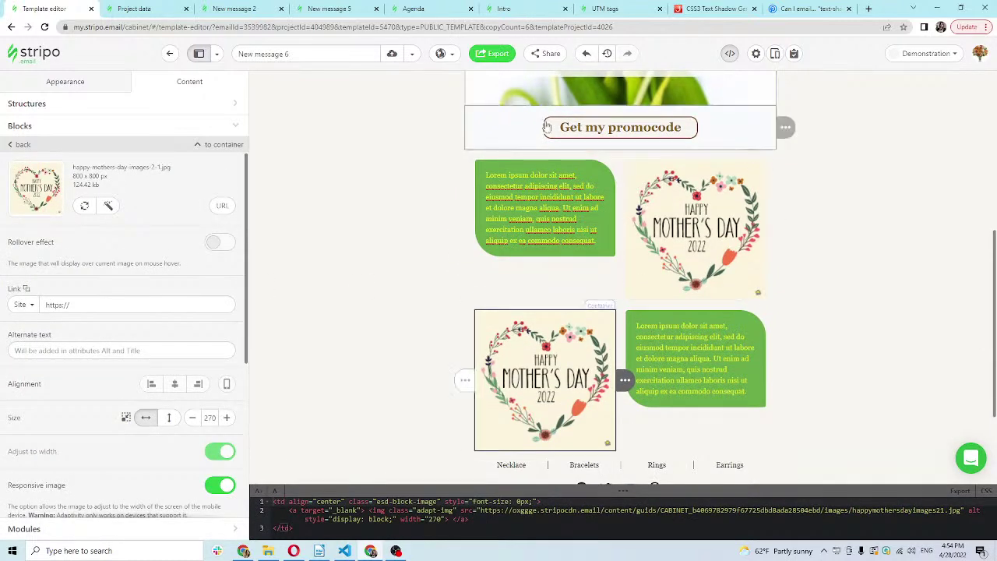
Resize the containers to widths of 350 and 190 in the upper row and 167 and 373 in the lower row
click(475, 148)
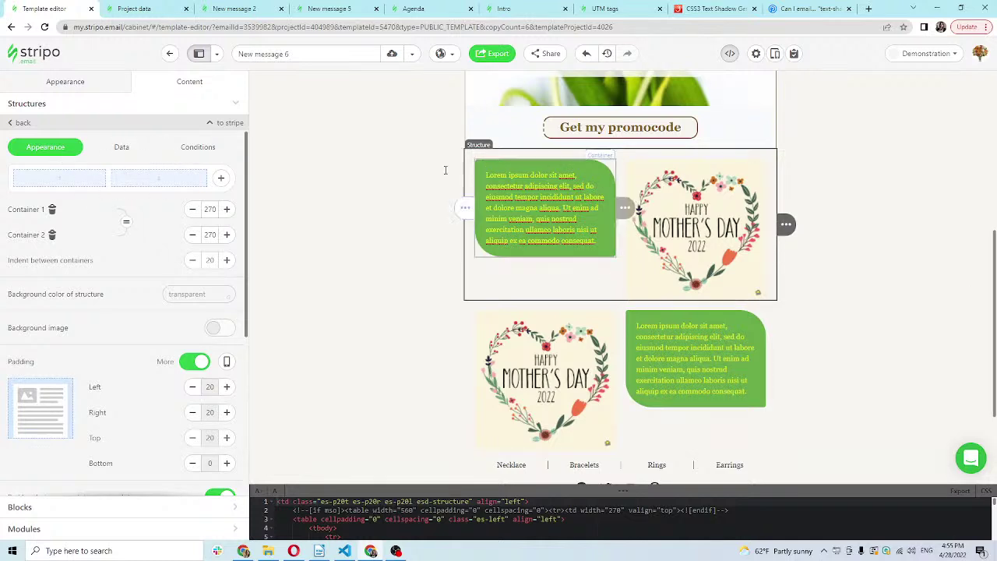
drag(112, 178, 143, 189)
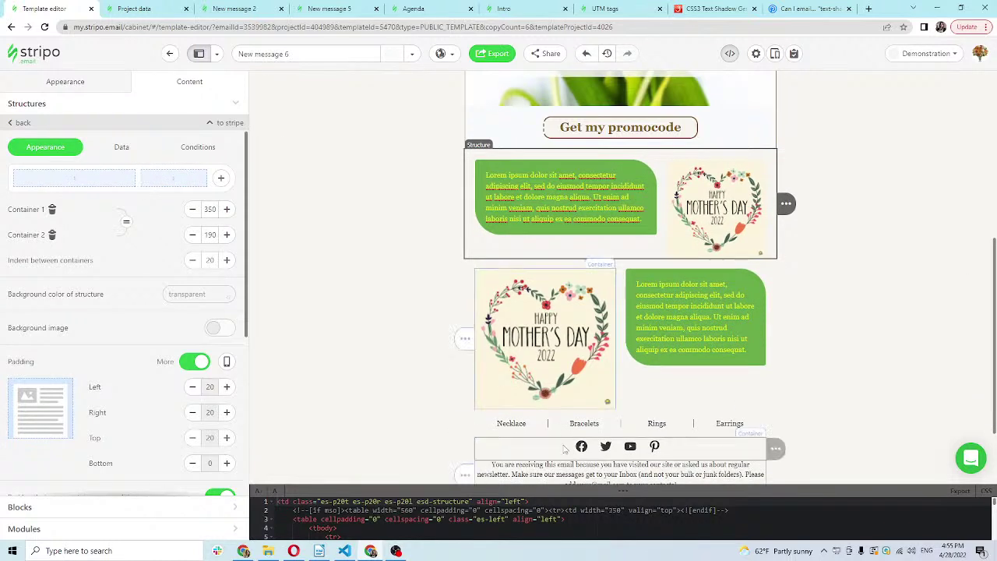
click(478, 258)
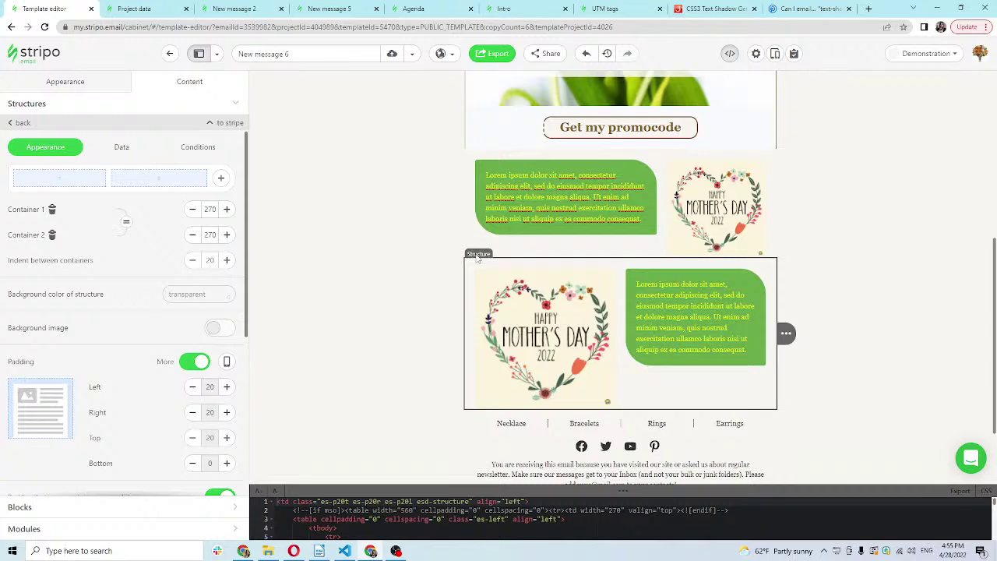
drag(108, 177, 72, 178)
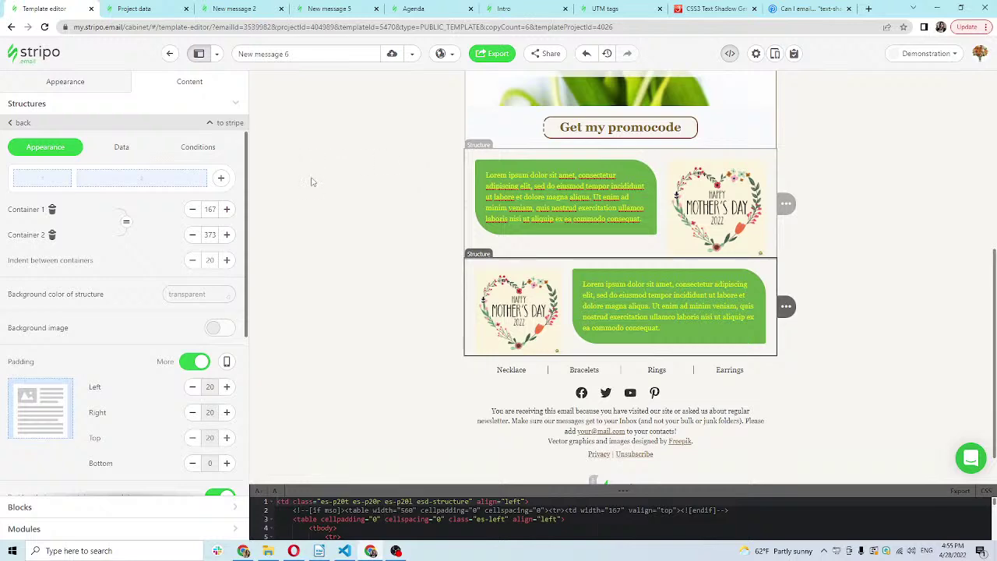
Enable a content border on the stripe holding both rows, with thickness 2, dashed style and colour #93c47d
click(315, 228)
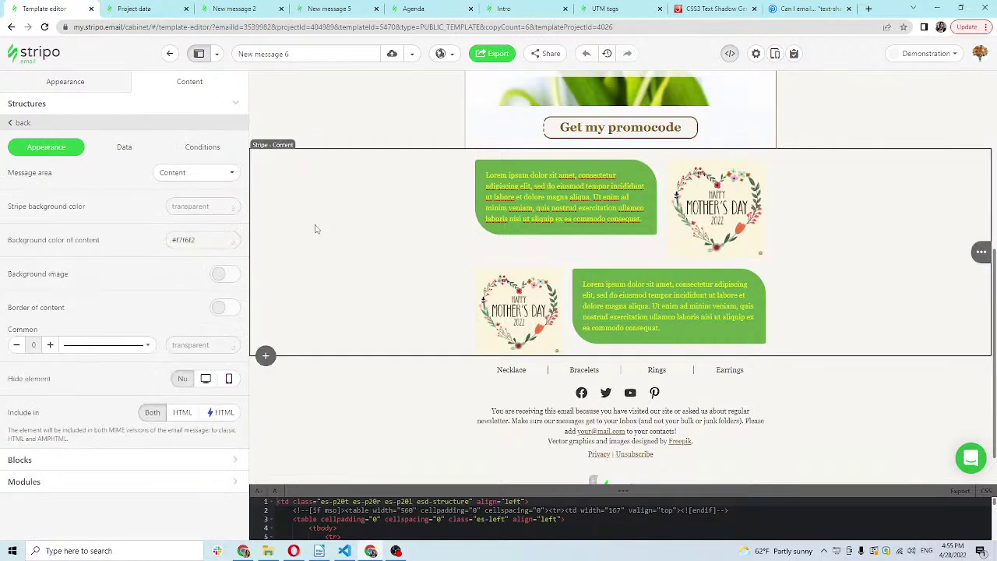
drag(657, 491, 646, 410)
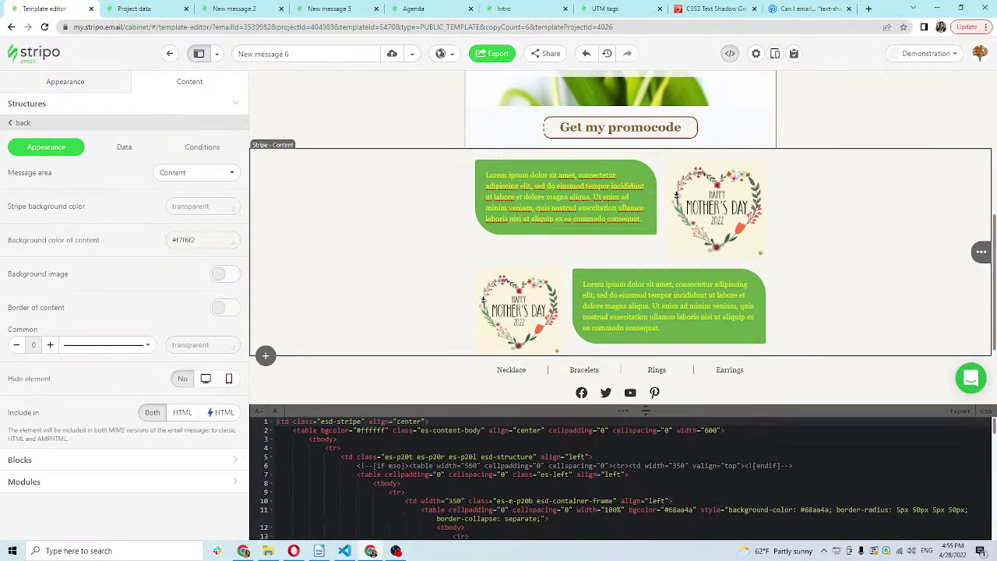
triple_click(3, 309)
click(220, 308)
click(50, 345)
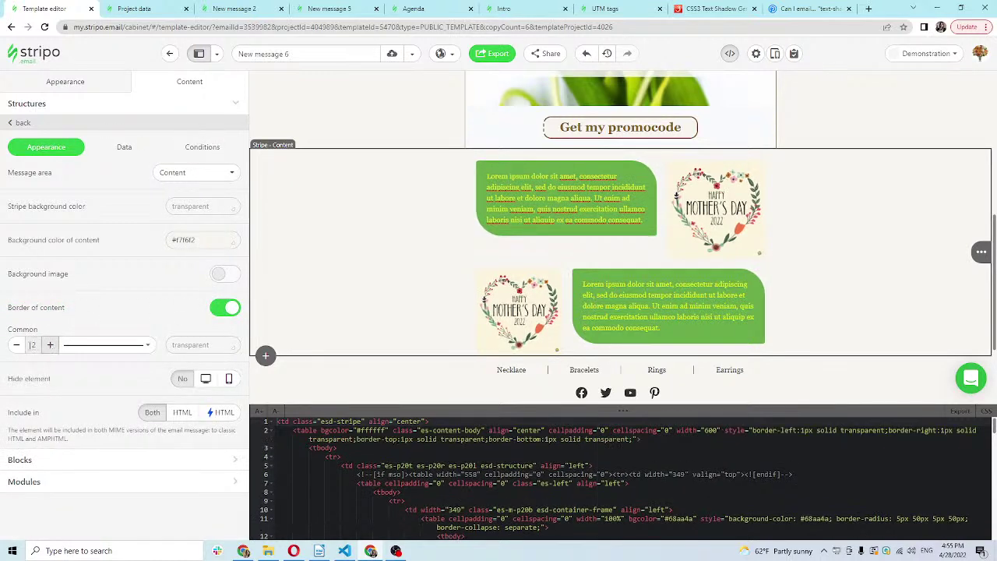
click(110, 351)
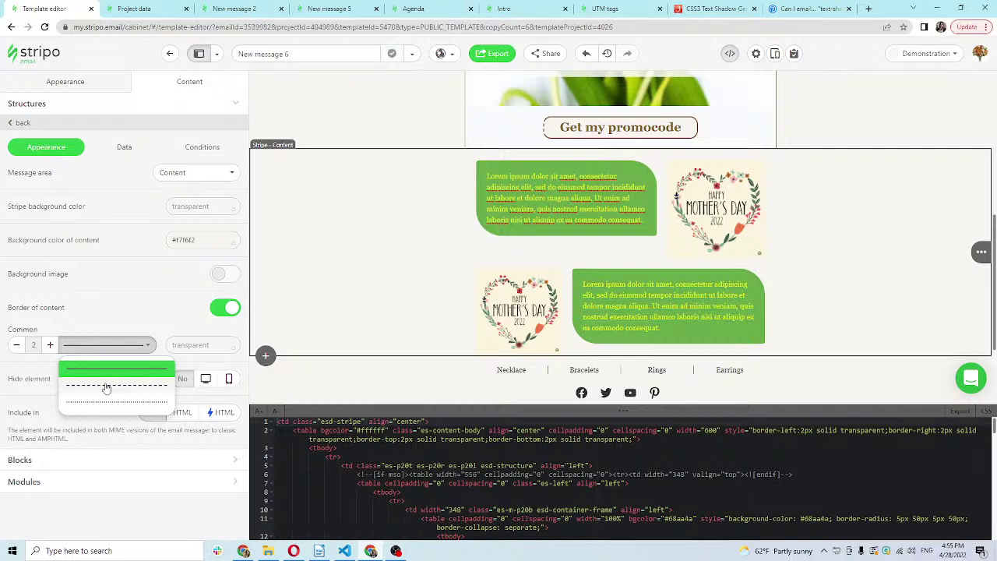
click(107, 385)
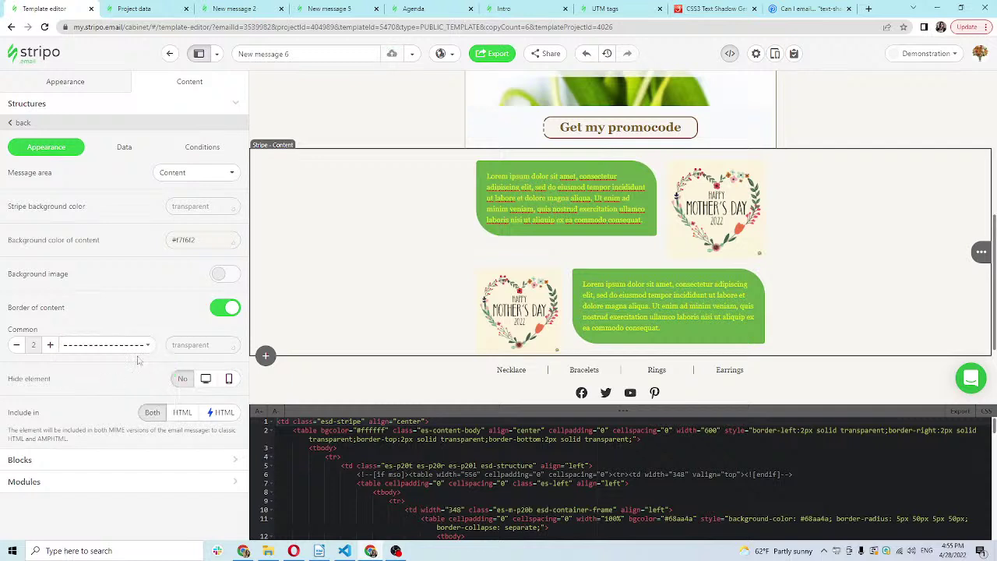
click(191, 344)
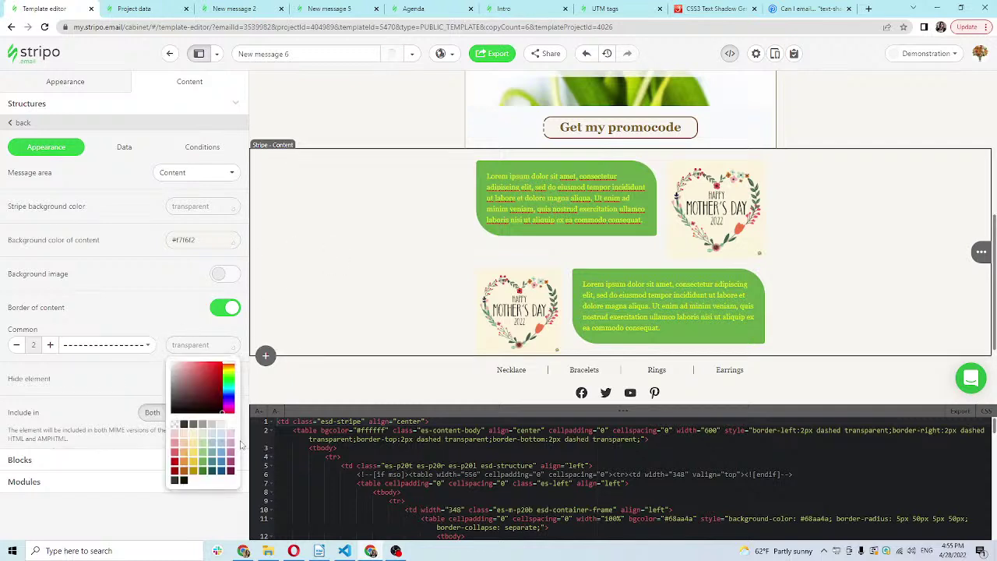
click(203, 456)
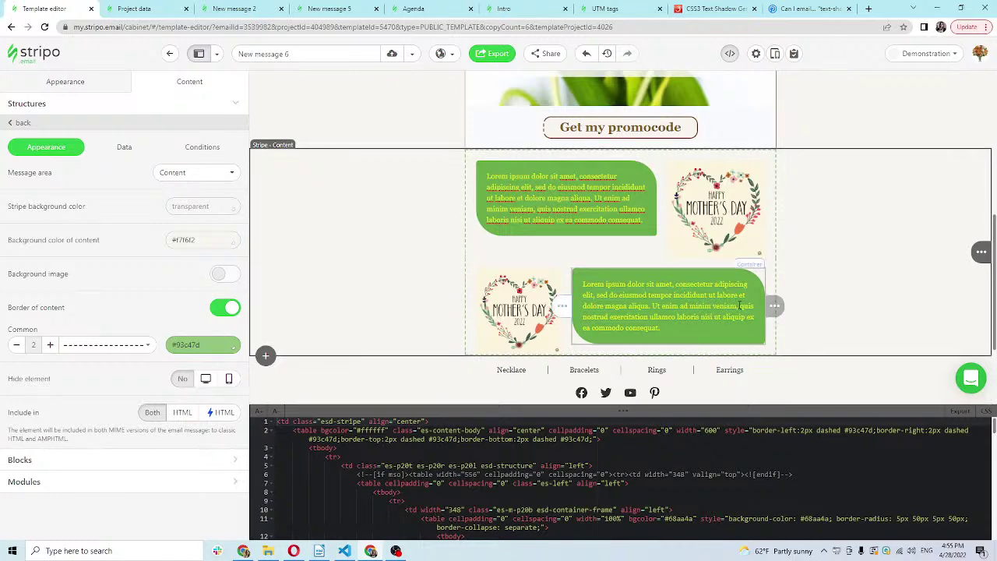
click(745, 269)
drag(735, 405, 729, 359)
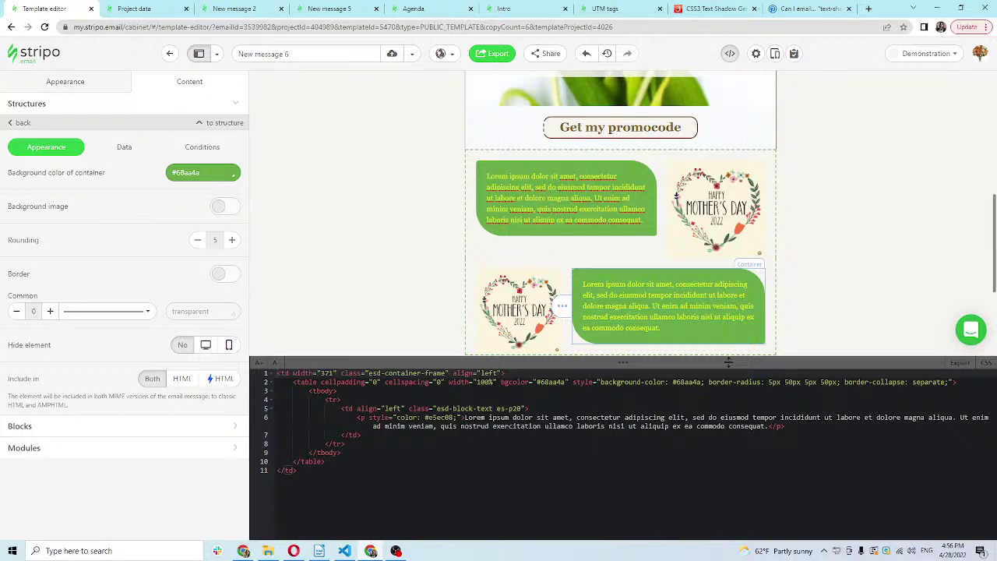
drag(709, 382, 926, 382)
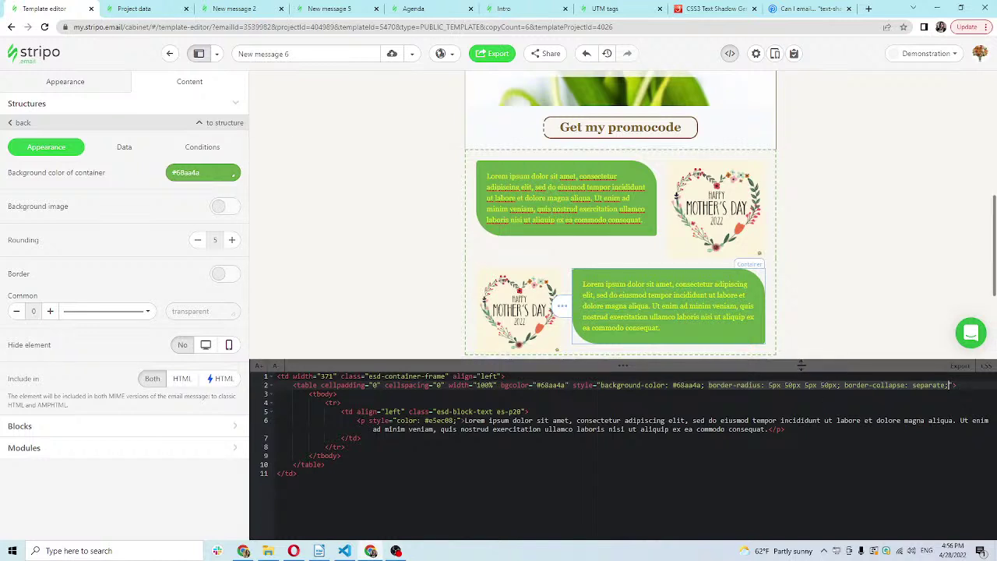
scroll(795, 290, down, 1)
drag(759, 365, 740, 306)
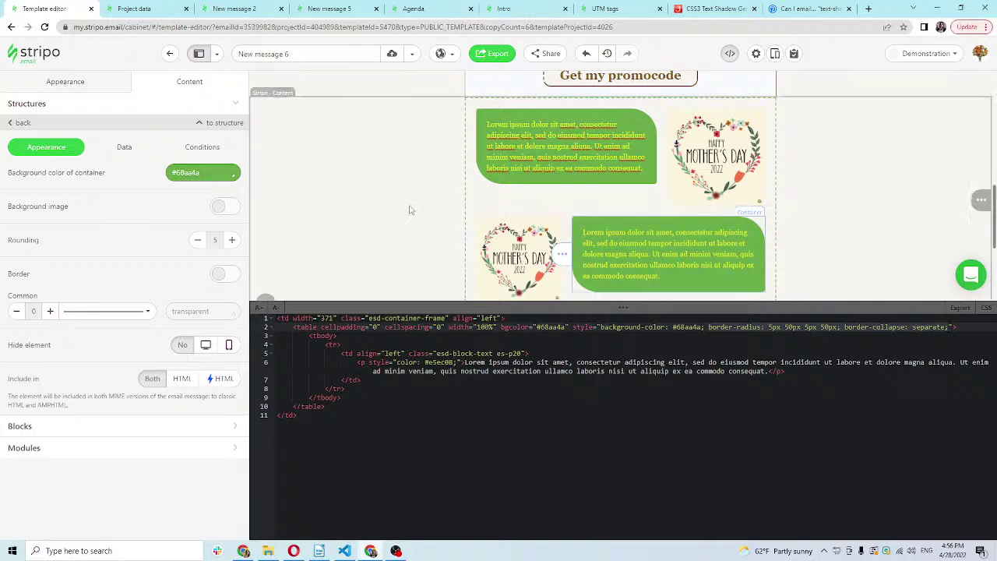
click(353, 209)
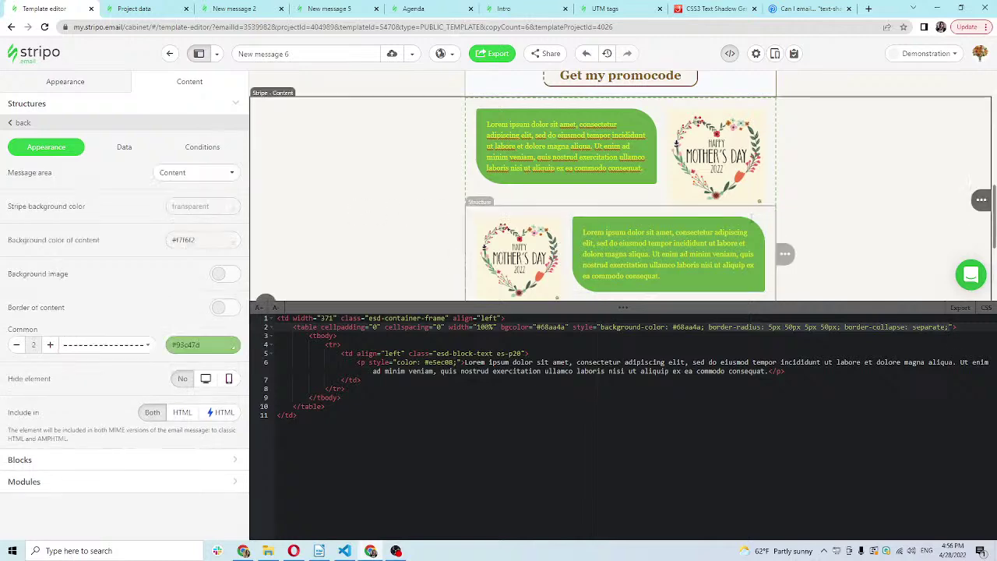
Copy the border-radius: 5px 50px 5px 50px and border-collapse: separate styles from the lower green container's HTML
click(746, 219)
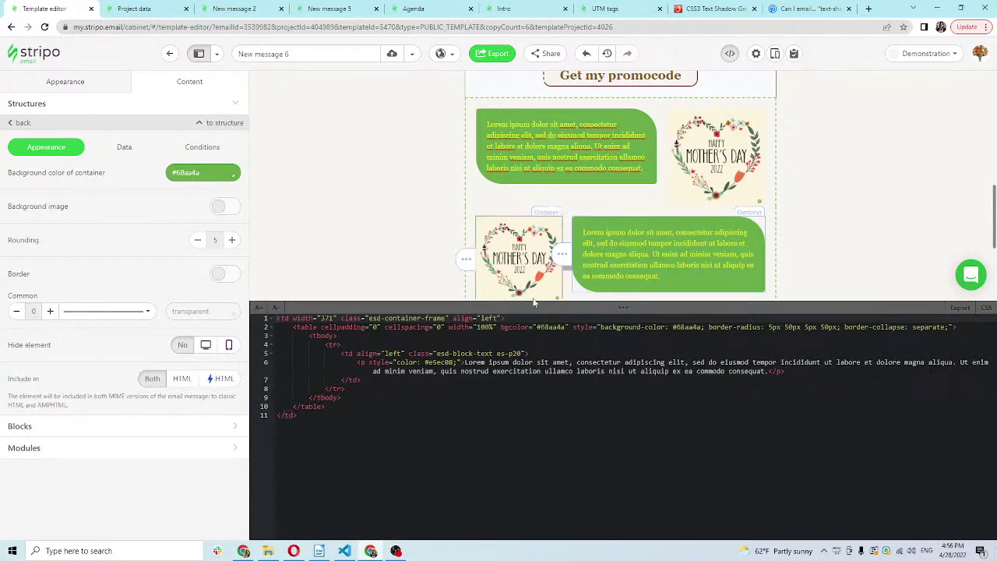
drag(545, 307, 548, 285)
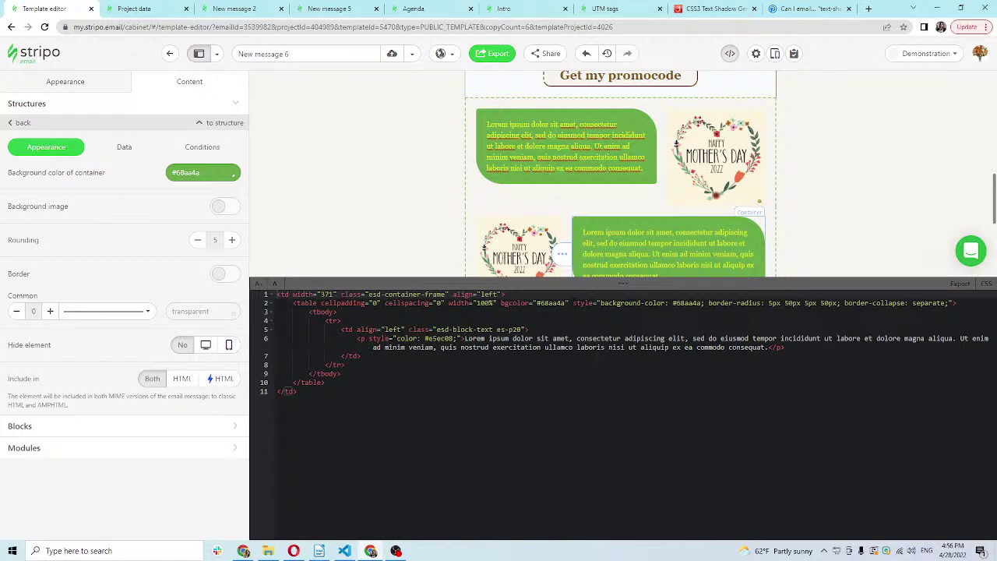
click(710, 303)
drag(710, 304, 949, 303)
key(ctrl+c)
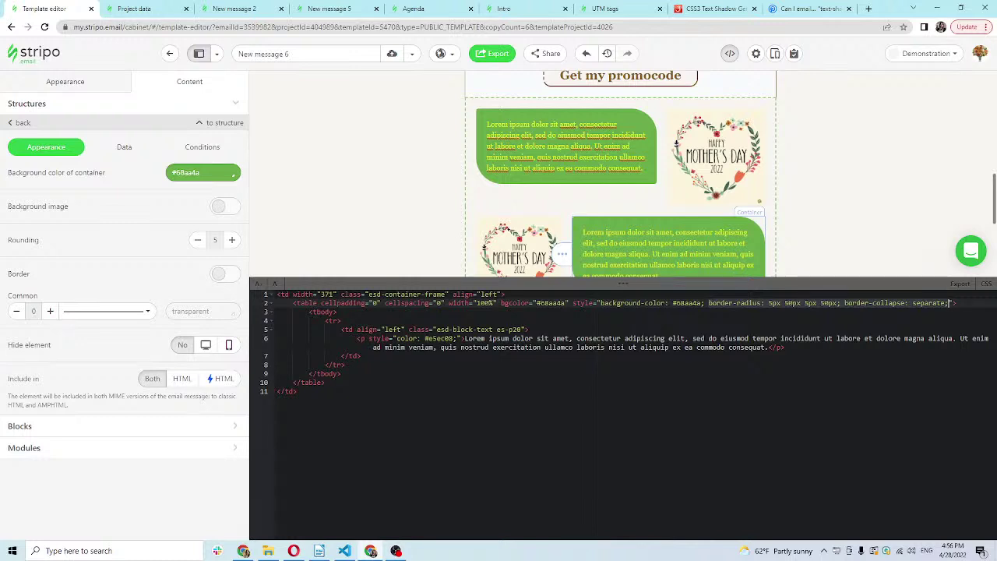
Paste the border-radius: 5px 50px 5px 50px and border-collapse: separate styles into the style attribute of the dashed-border stripe's content table
drag(541, 278, 541, 448)
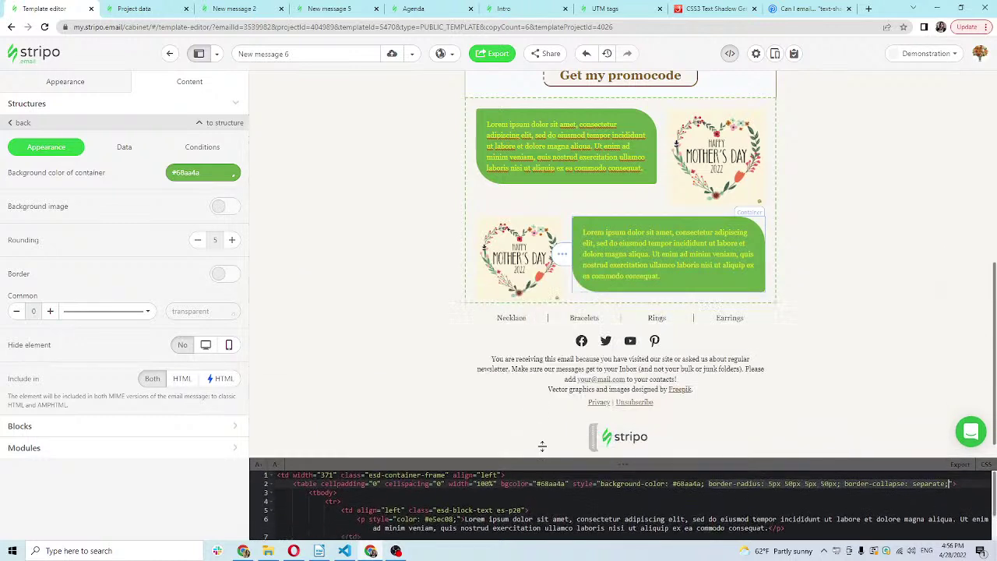
click(273, 115)
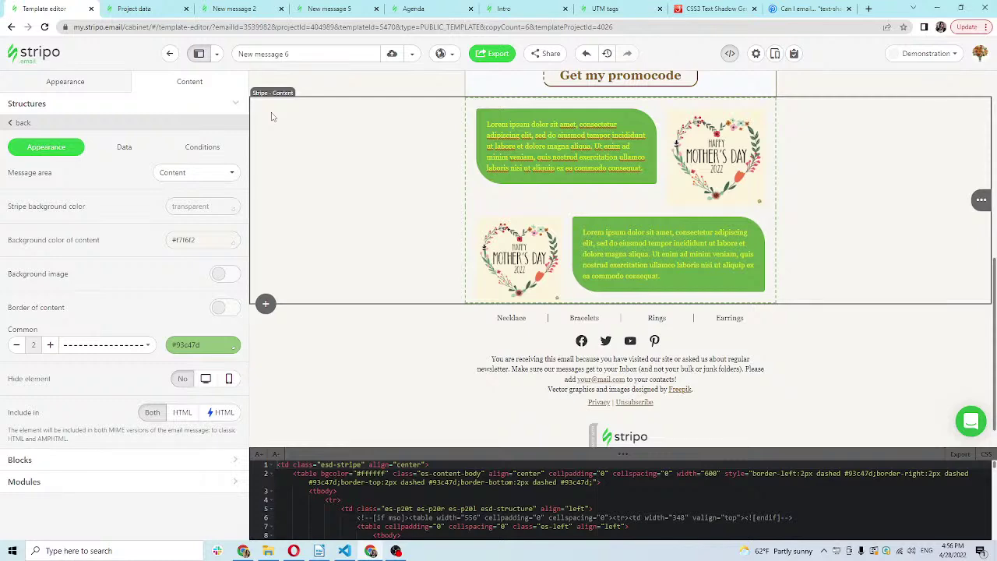
drag(476, 452, 483, 217)
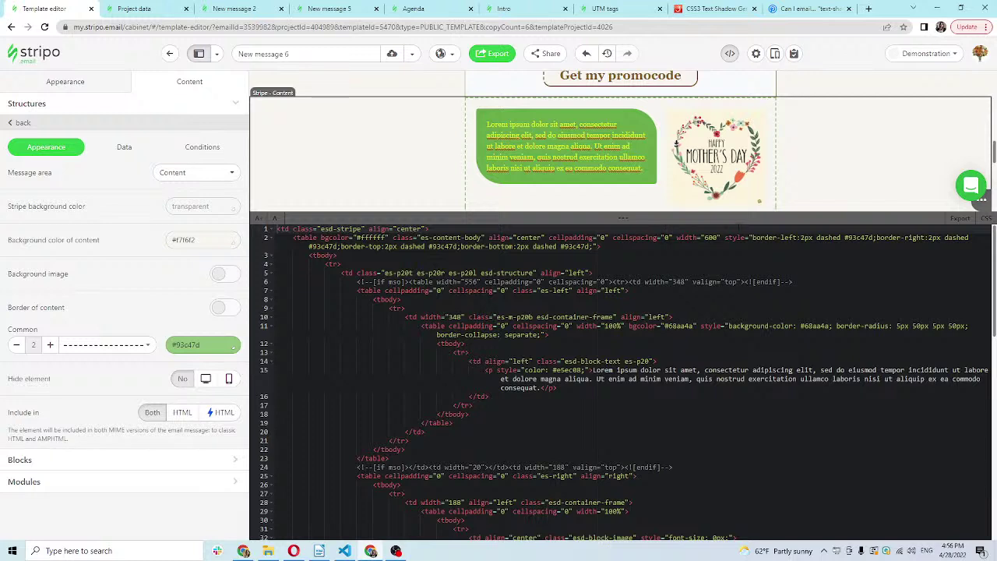
drag(726, 237, 584, 252)
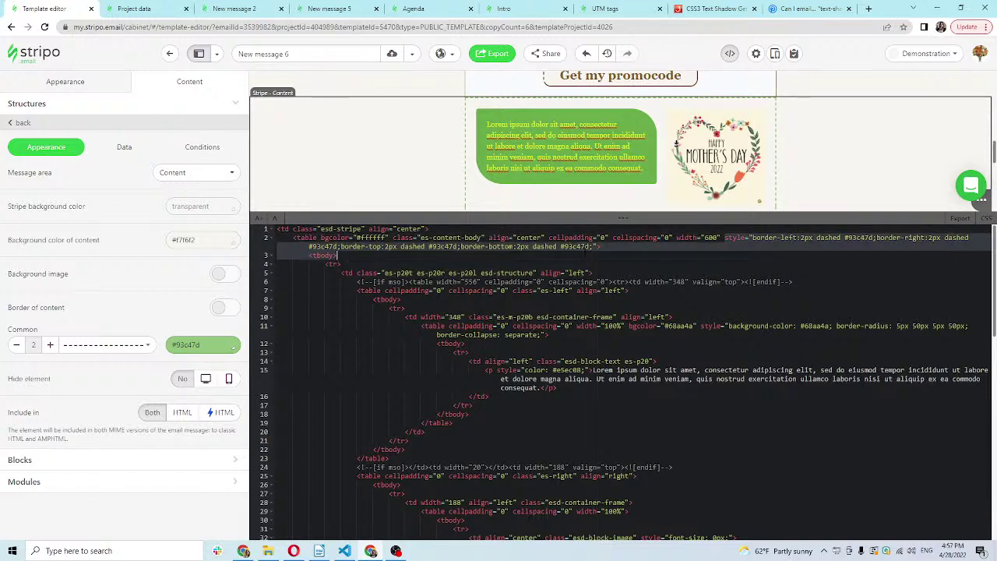
click(636, 258)
click(593, 247)
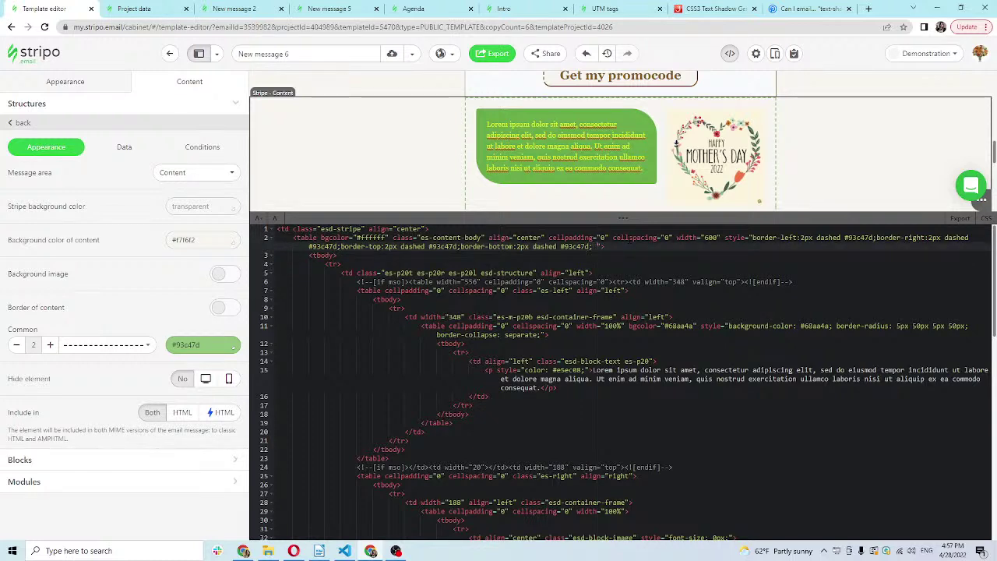
key(ctrl+v)
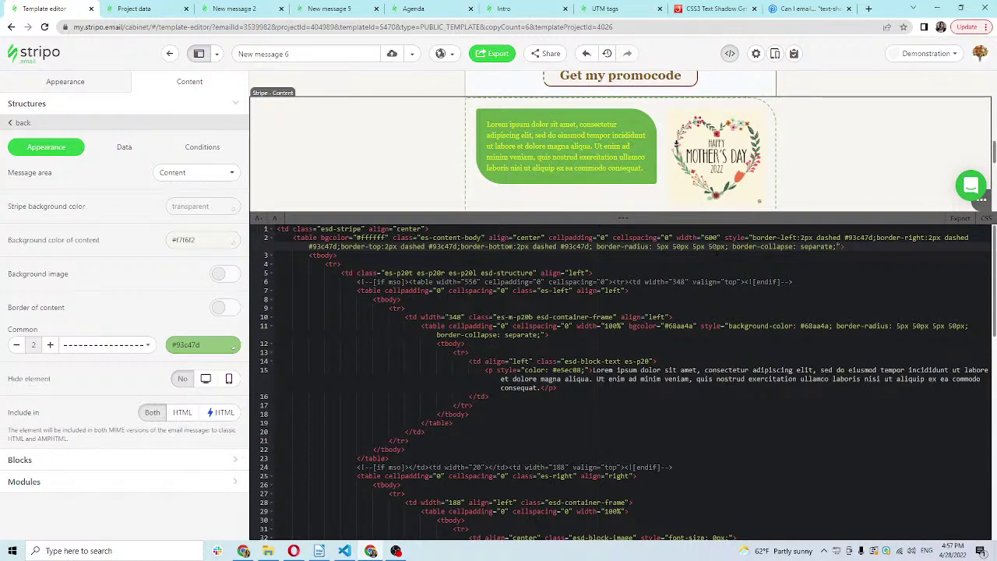
Reduce the stripe's pasted border-radius to a single value of 30px in the HTML
key(BackSpace)
text(3)
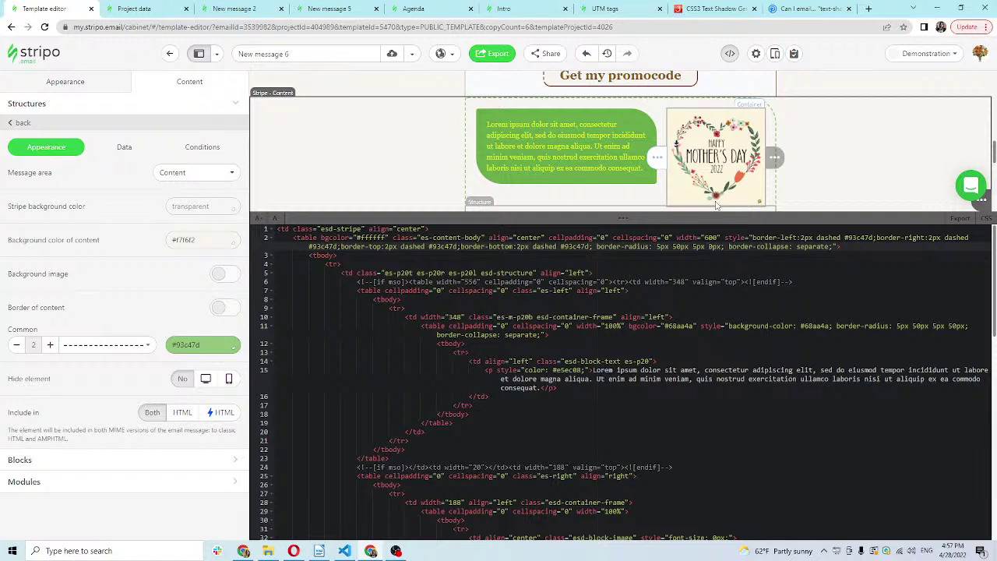
key(Left)
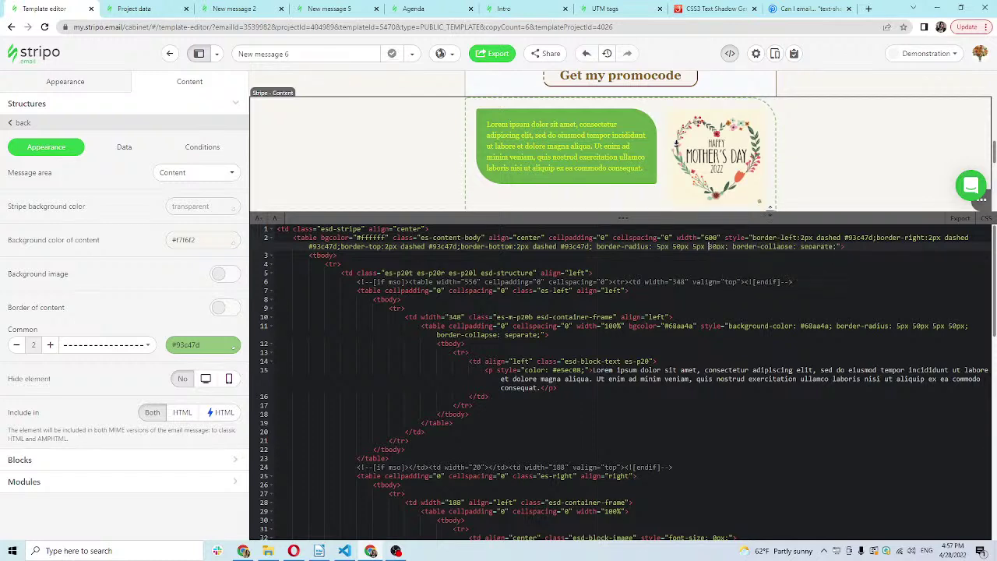
key(BackSpace)
key(BackSpace)
key(BackSpace)
key(BackSpace)
key(BackSpace)
key(BackSpace)
key(BackSpace)
key(BackSpace)
key(BackSpace)
key(BackSpace)
key(BackSpace)
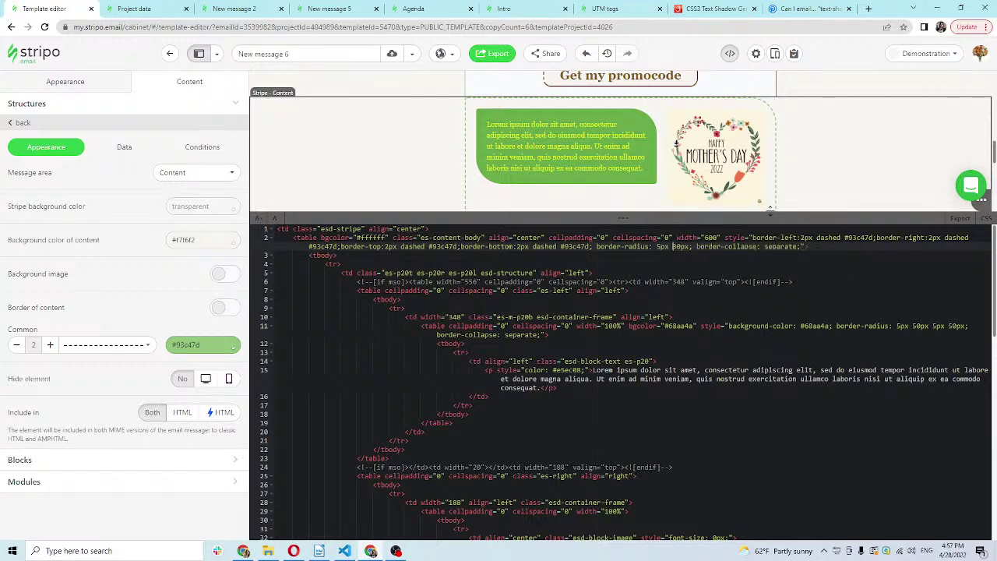
key(BackSpace)
key(BackSpace)
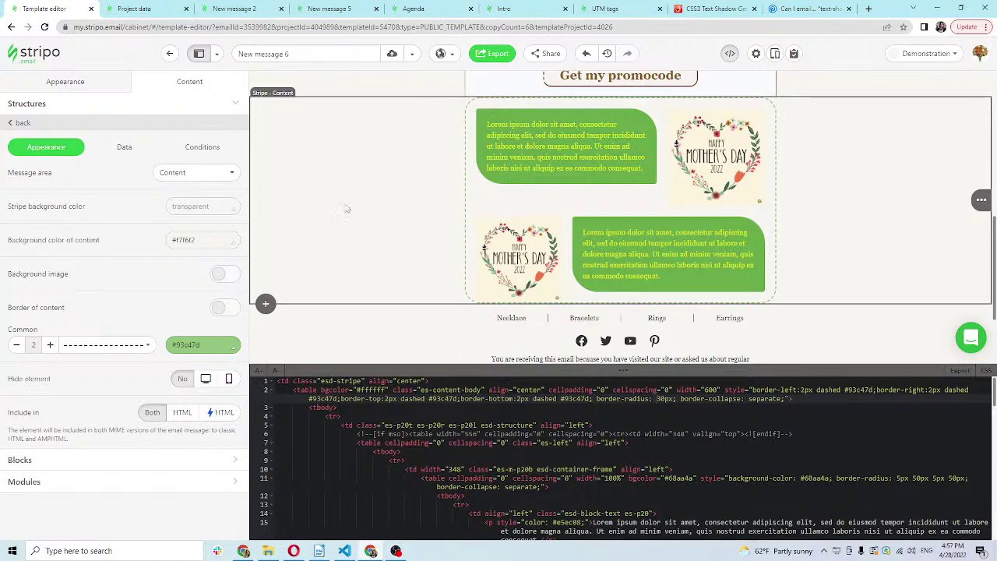
Set the banner stripe's left, right and top content border thickness to 0 and hide the code editor
scroll(346, 208, up, 1)
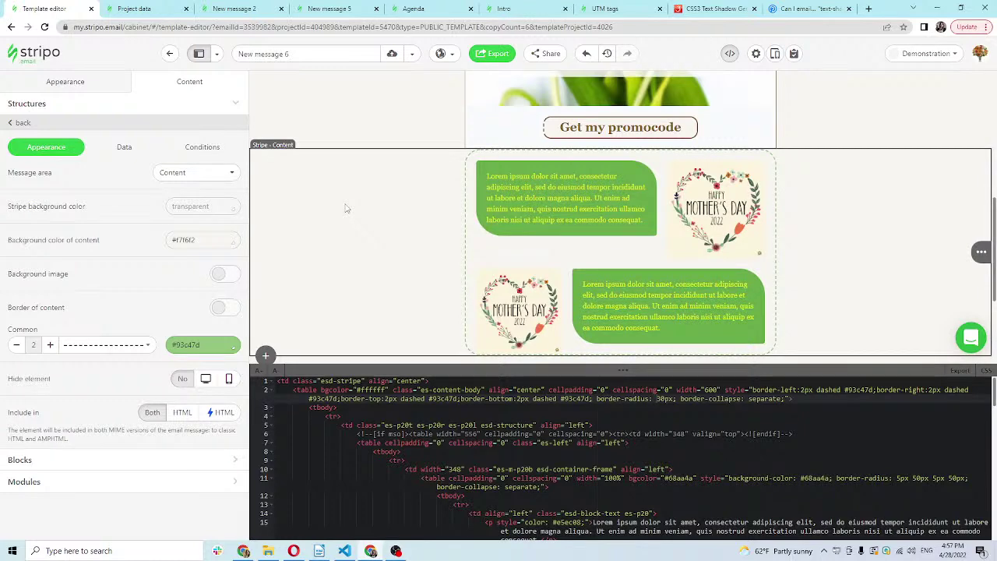
scroll(347, 209, up, 6)
click(351, 220)
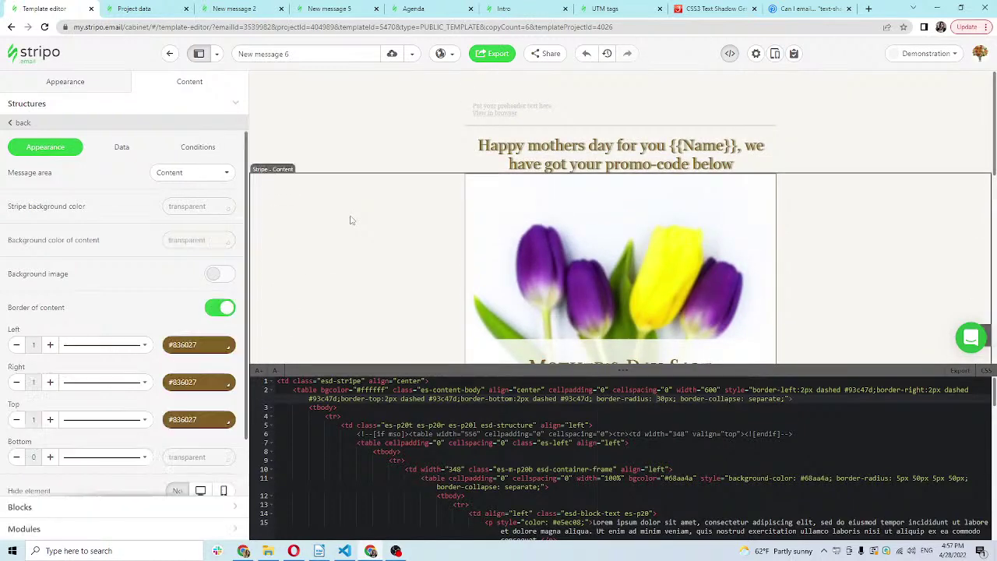
click(16, 345)
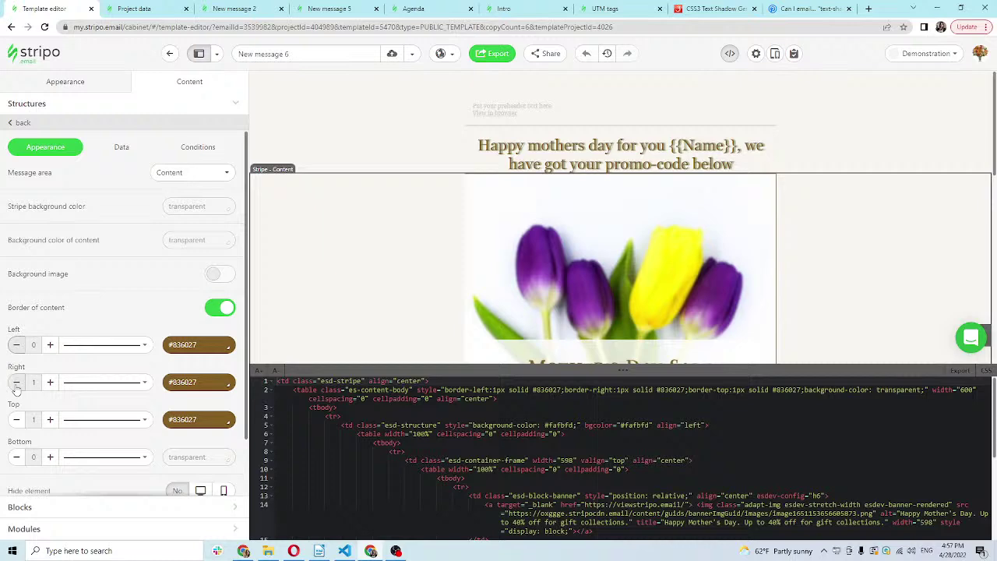
click(17, 382)
click(16, 419)
scroll(389, 232, down, 3)
scroll(374, 225, down, 5)
scroll(369, 221, up, 3)
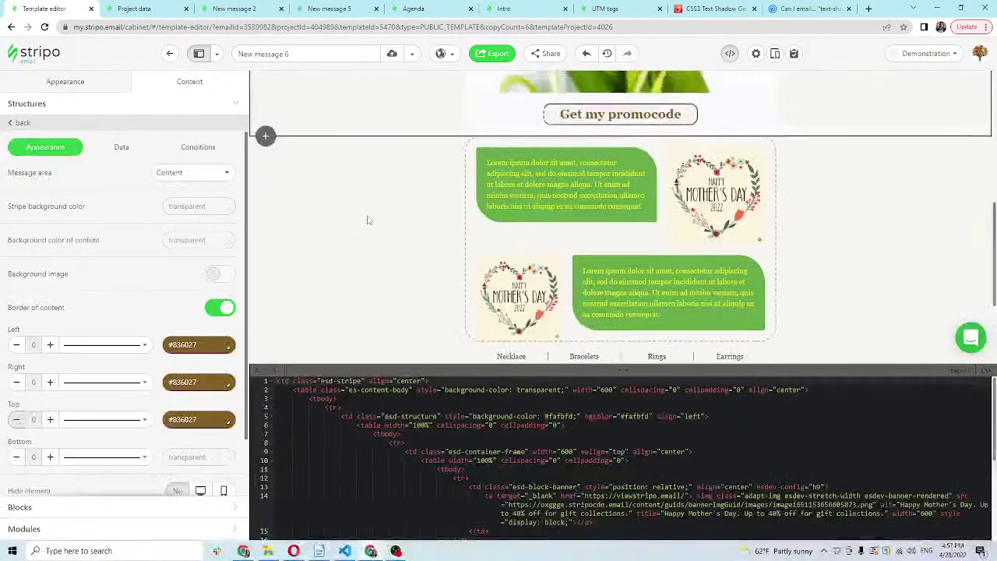
drag(495, 371, 506, 491)
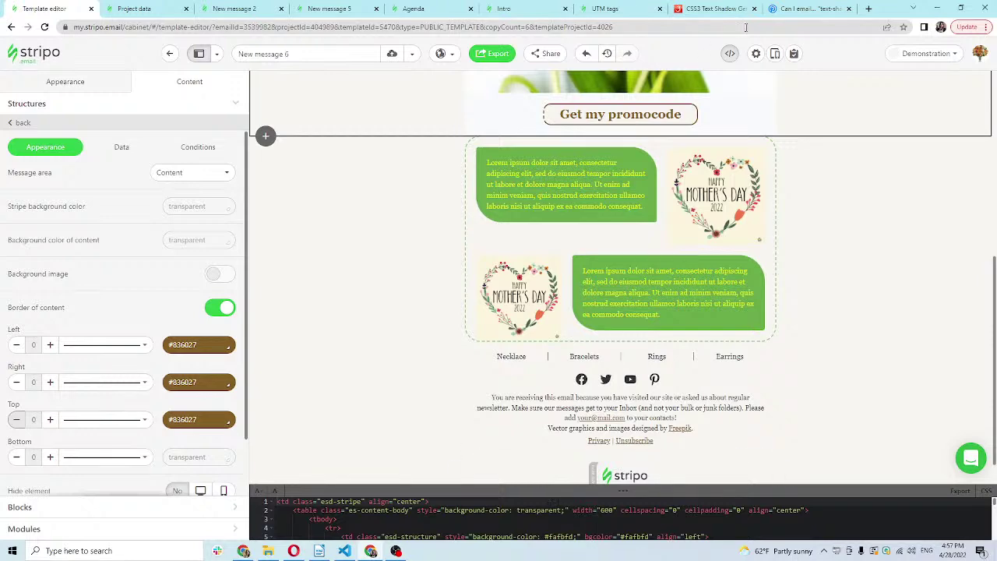
click(730, 53)
scroll(393, 315, up, 1)
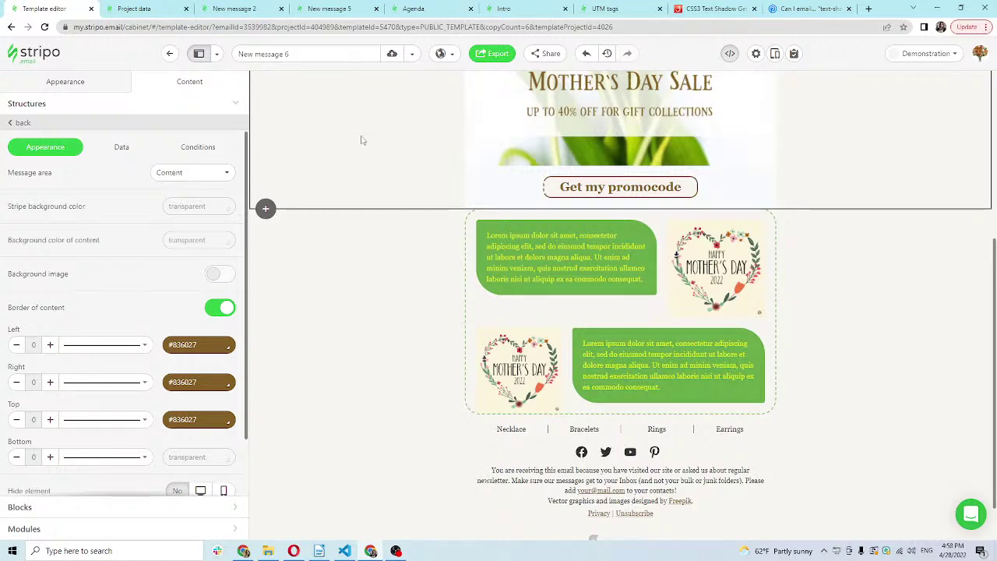
Examine the price and HIT label of the Ketchup donut in the April Fools' email preview, and return to the Mother's Day email
click(334, 8)
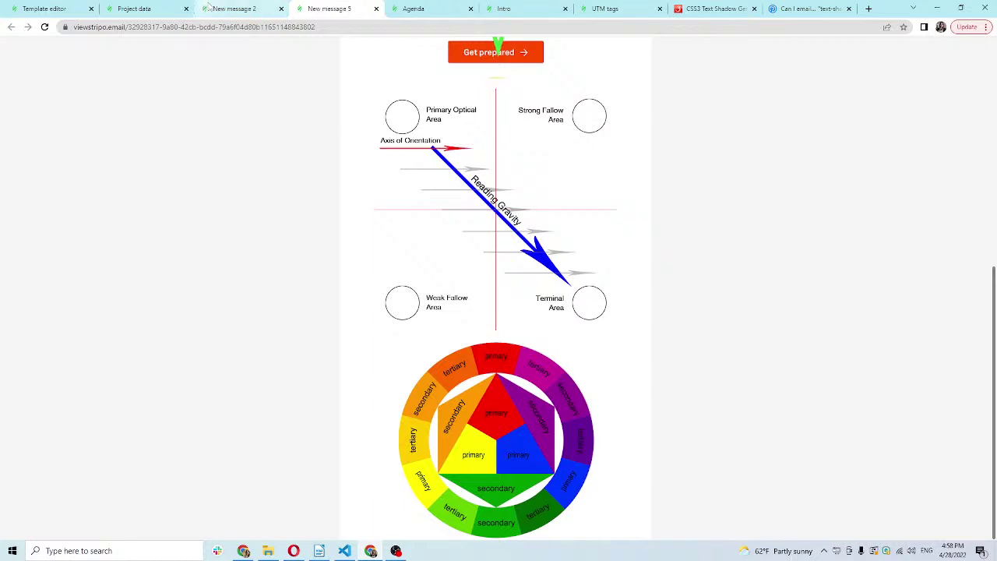
click(207, 8)
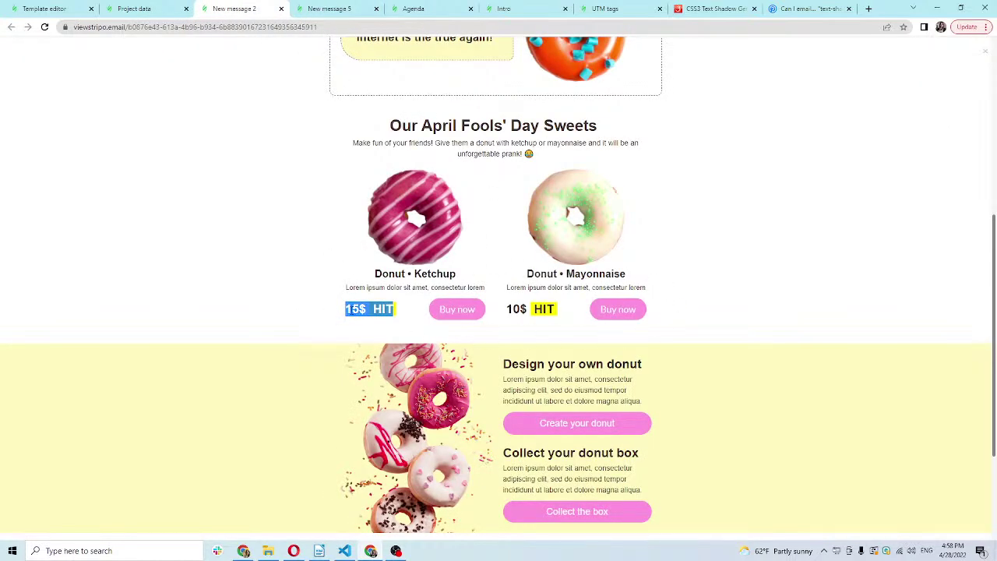
drag(400, 310, 342, 312)
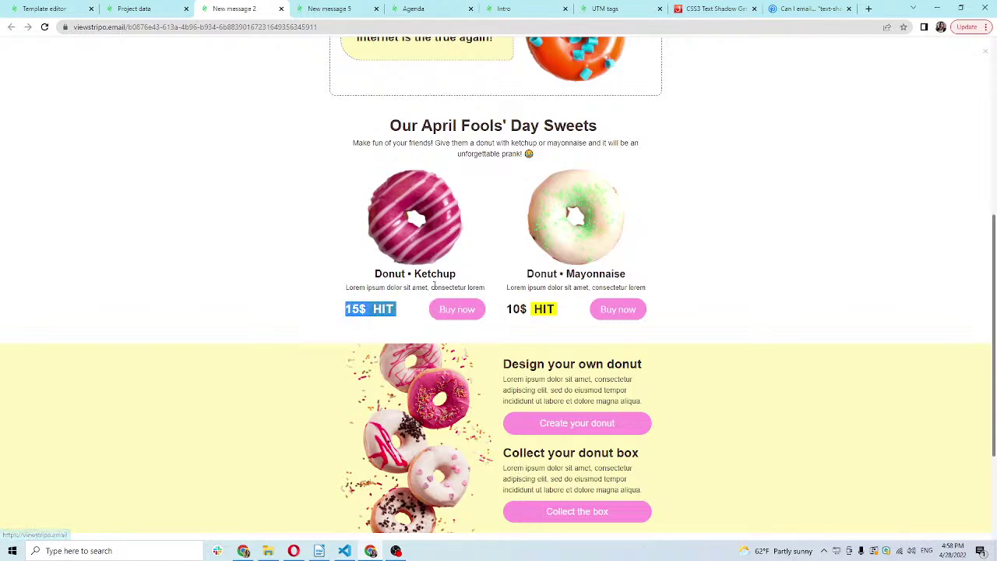
click(39, 8)
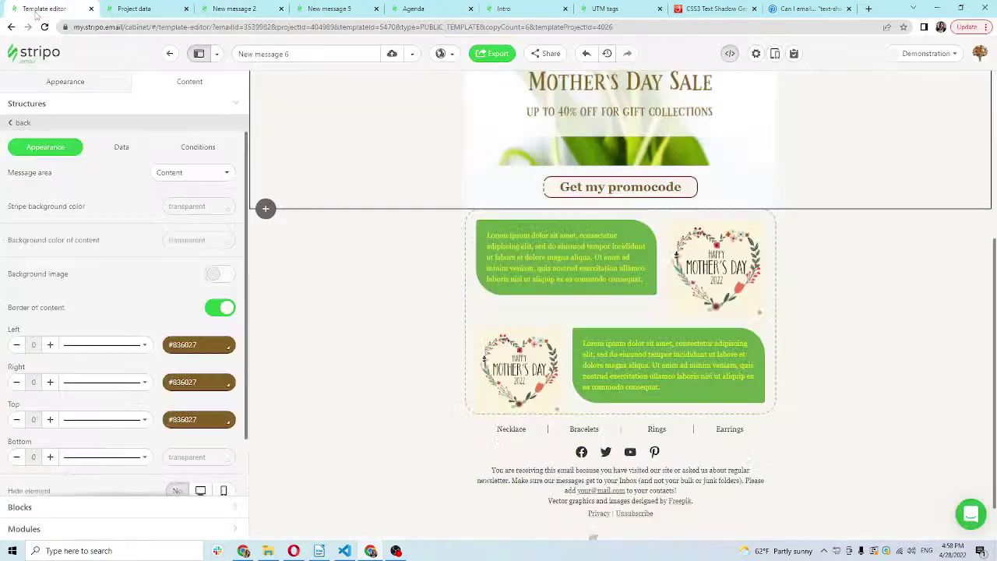
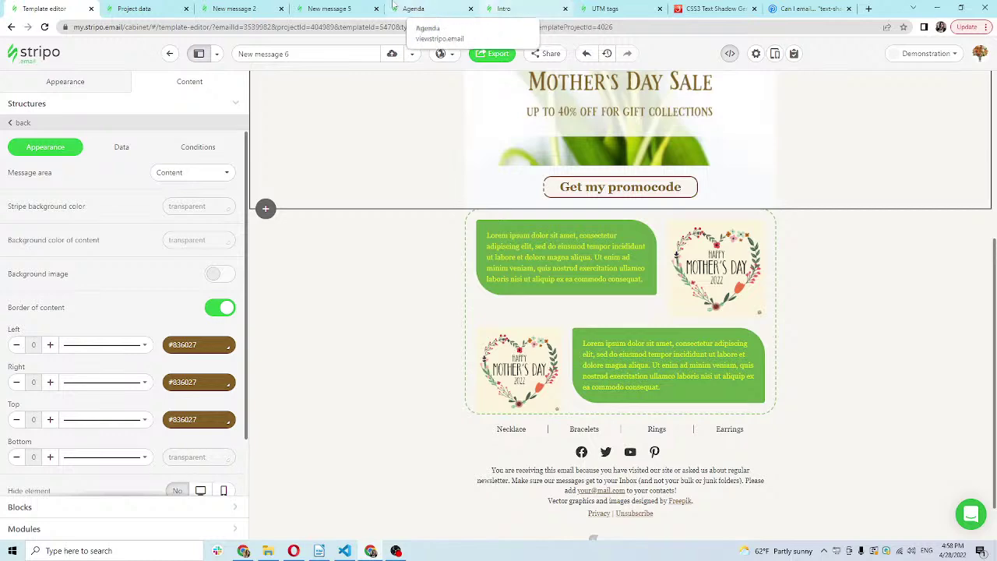
click(456, 6)
click(507, 7)
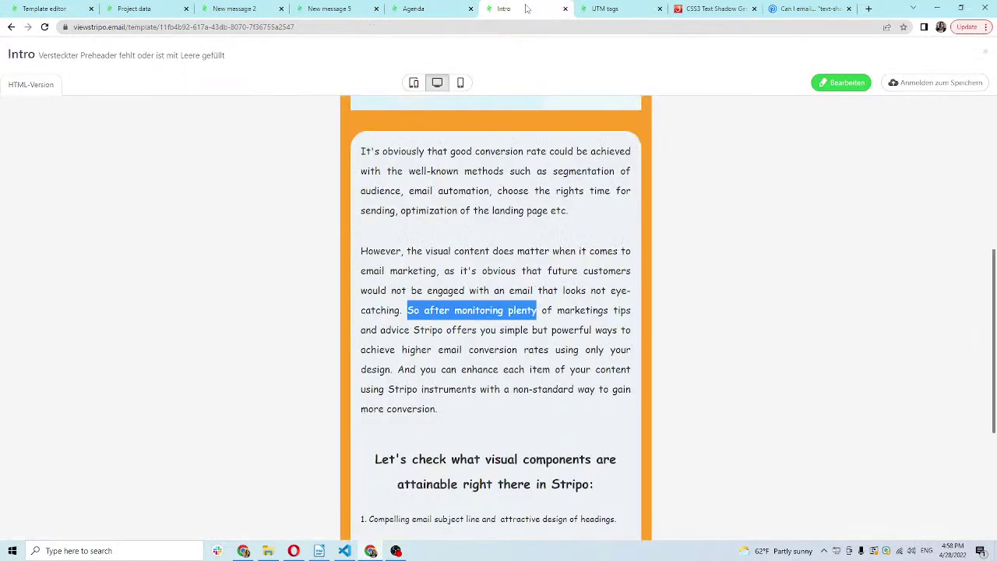
click(335, 8)
click(237, 8)
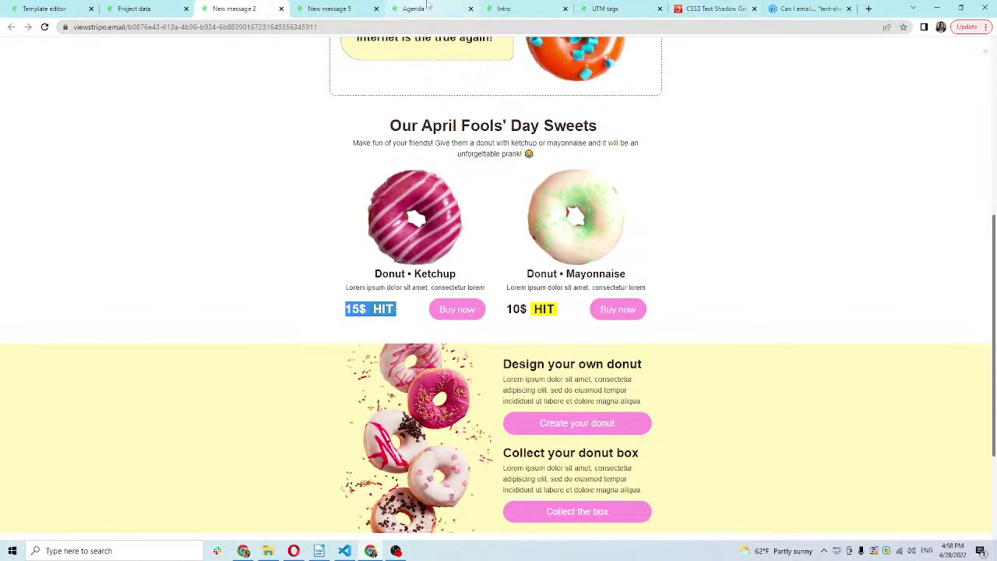
click(140, 7)
click(47, 9)
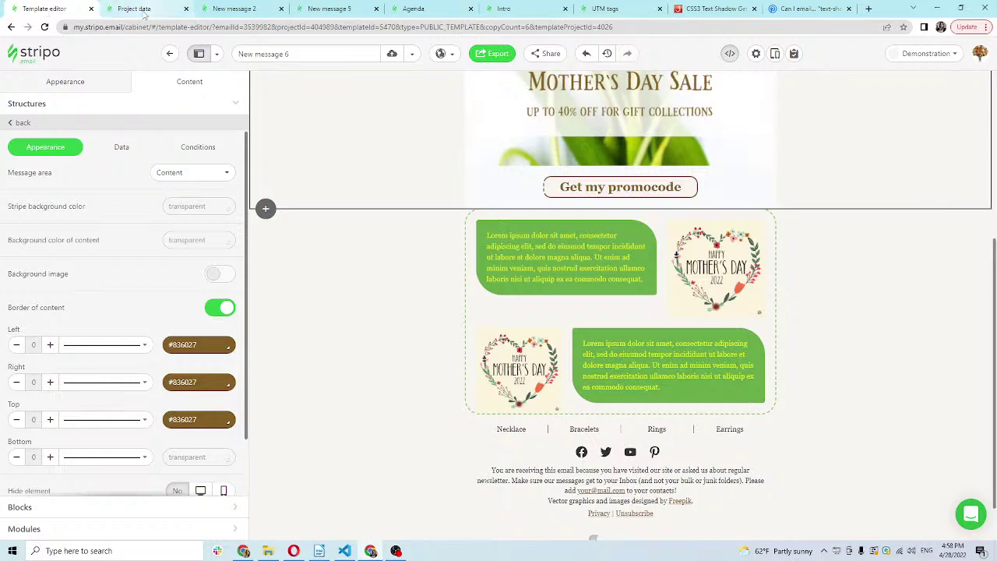
Create a new email message in the Demonstration project from the basic Empty Template
click(137, 9)
click(110, 163)
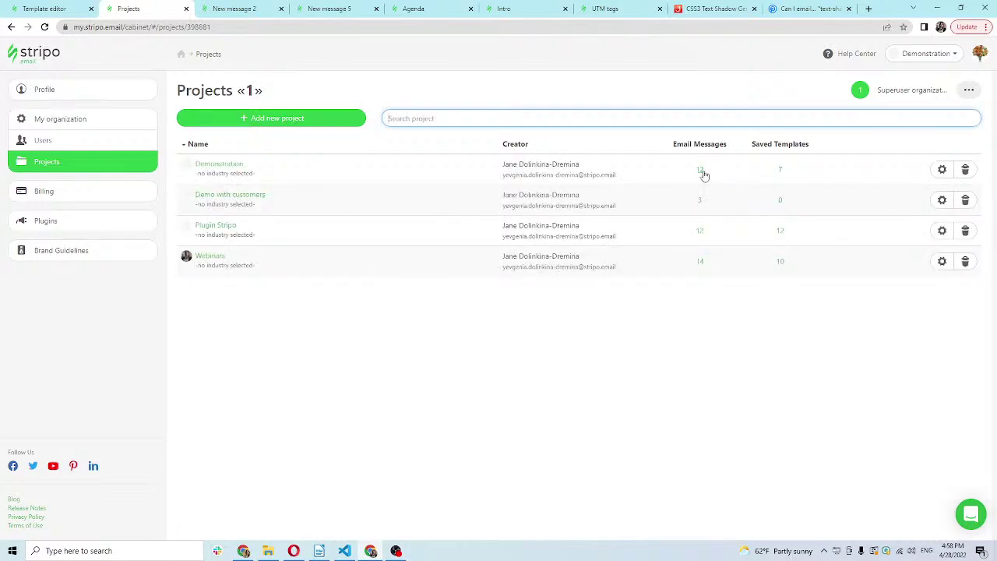
click(781, 171)
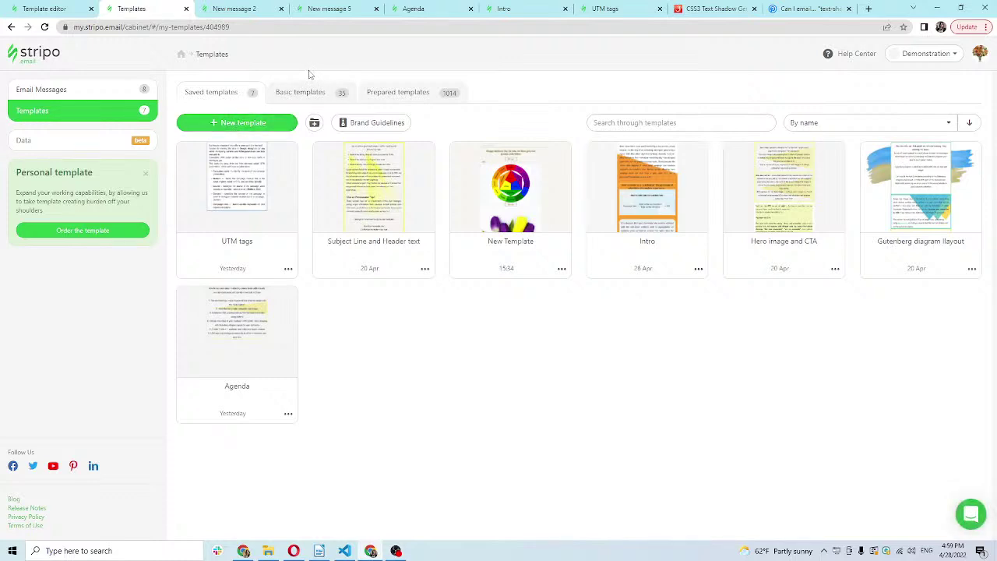
click(113, 90)
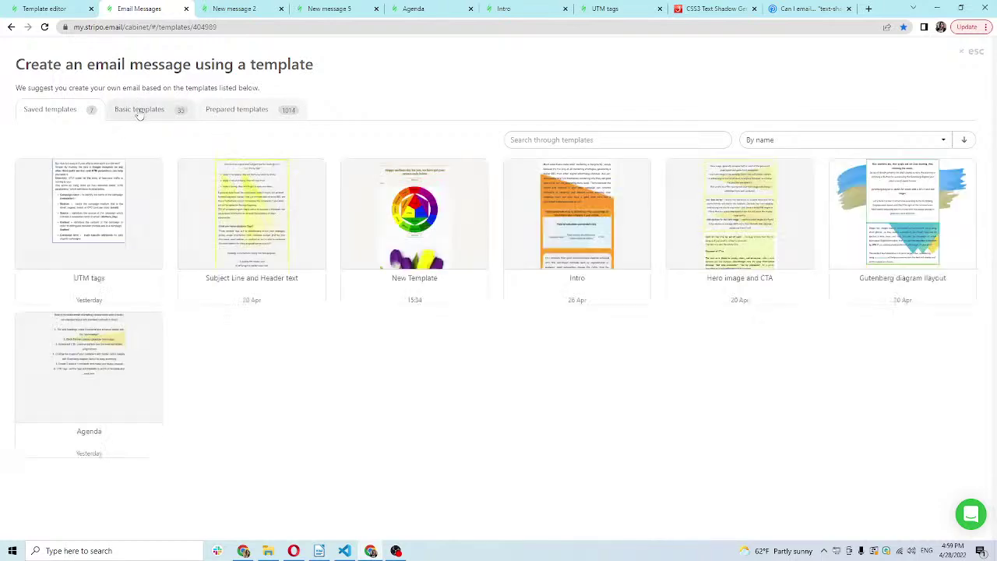
click(140, 110)
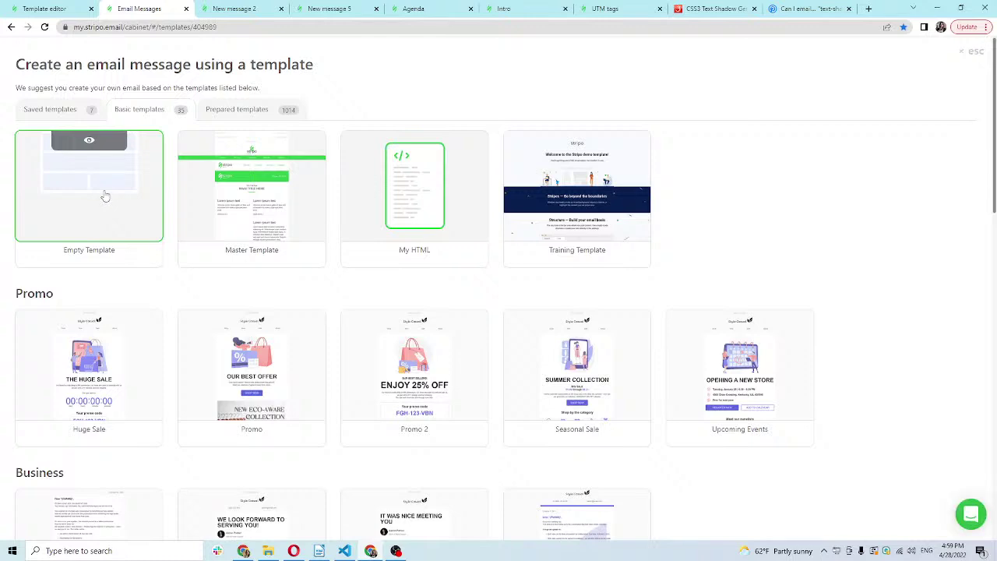
click(105, 197)
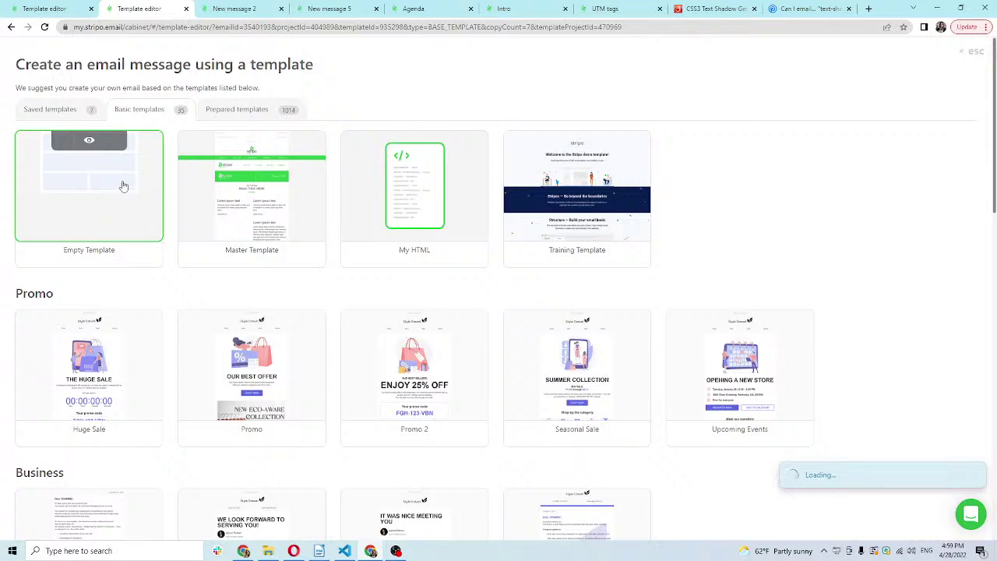
click(86, 196)
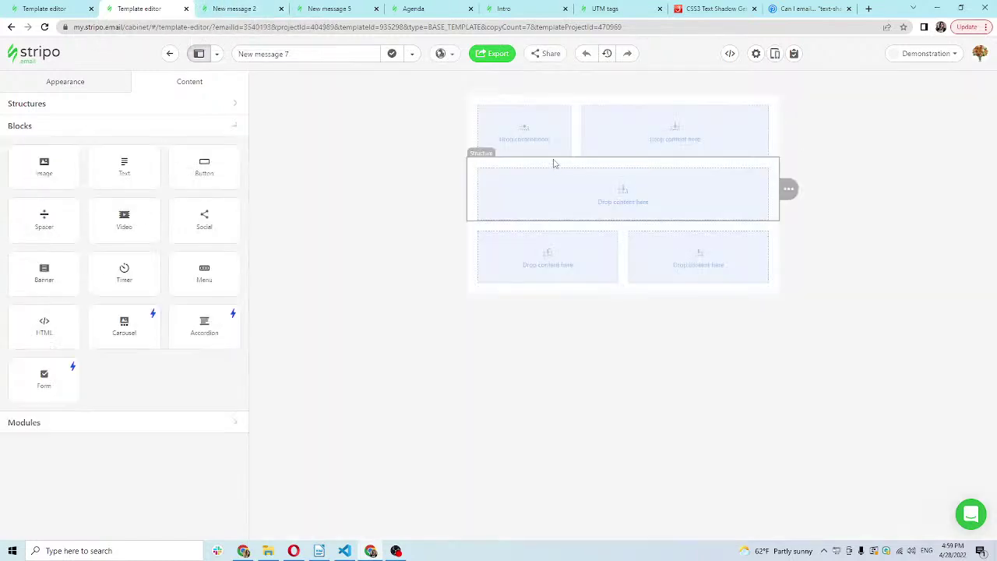
Delete the header and footer stripes from the new message, leaving only the single-container content stripe
click(987, 126)
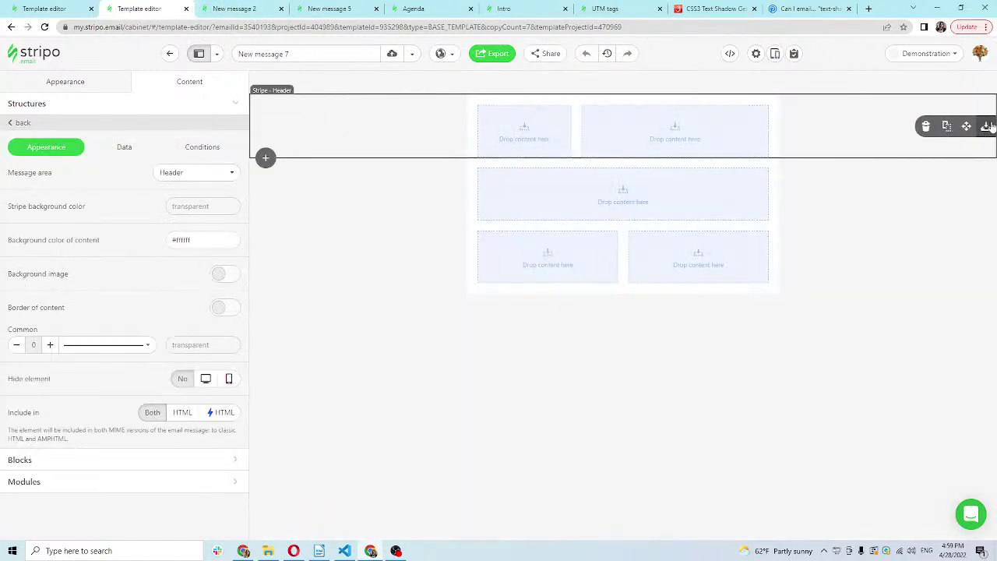
click(924, 127)
click(403, 187)
click(984, 195)
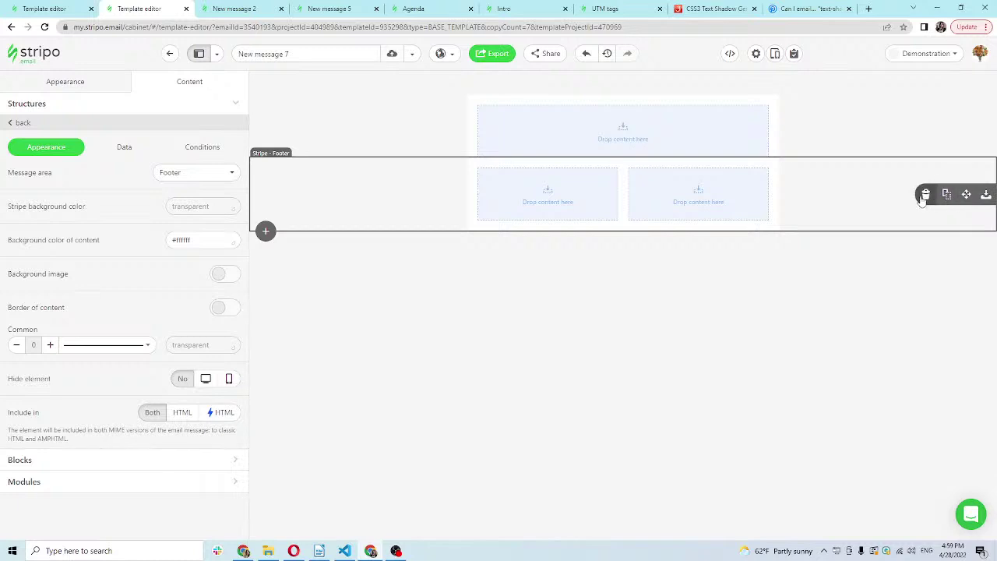
click(924, 194)
click(82, 343)
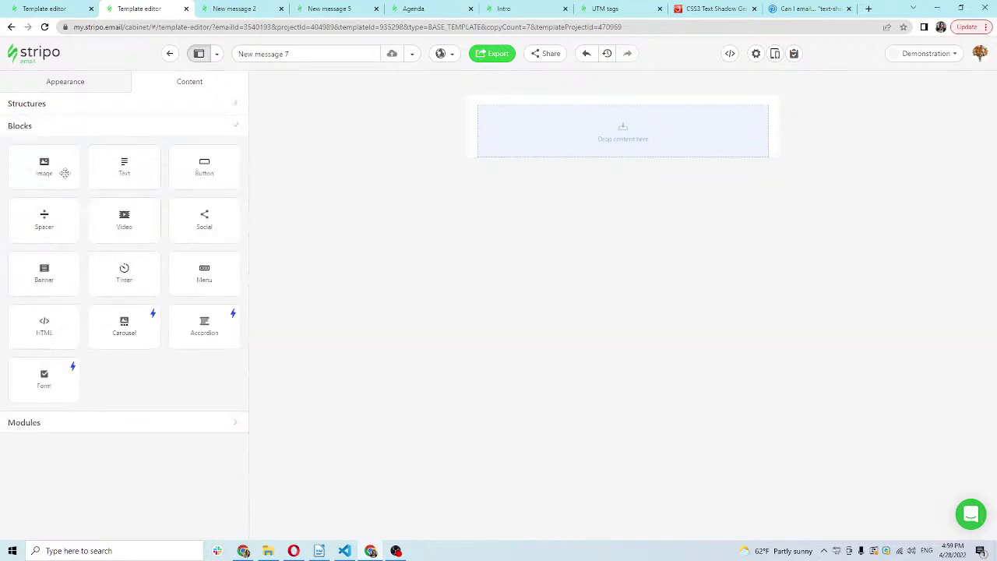
Add a text block to the empty container and a button block directly below it
drag(116, 162, 575, 117)
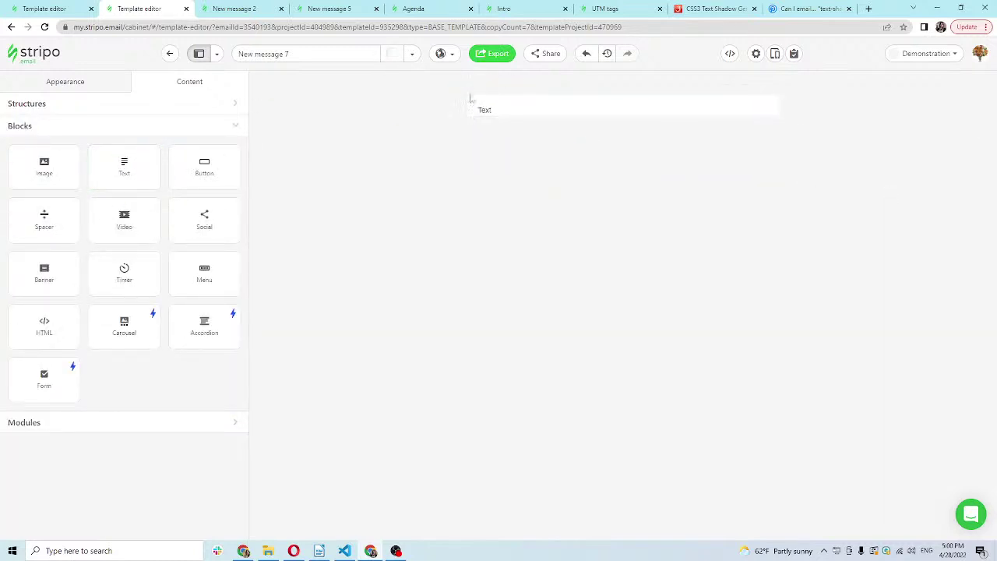
click(471, 107)
drag(204, 166, 577, 115)
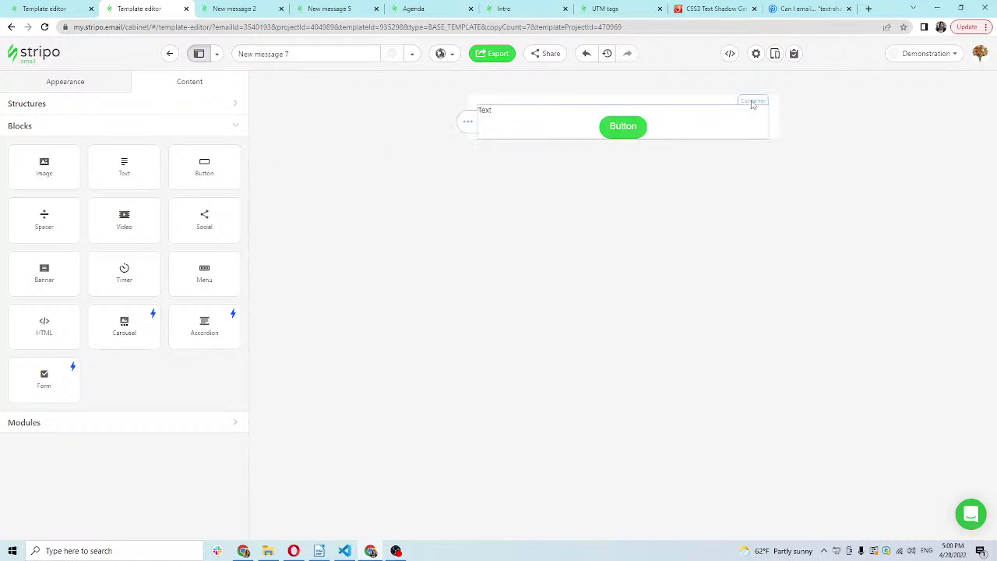
Open the HTML code of the container holding the text and button blocks, and enlarge the code editor
click(753, 103)
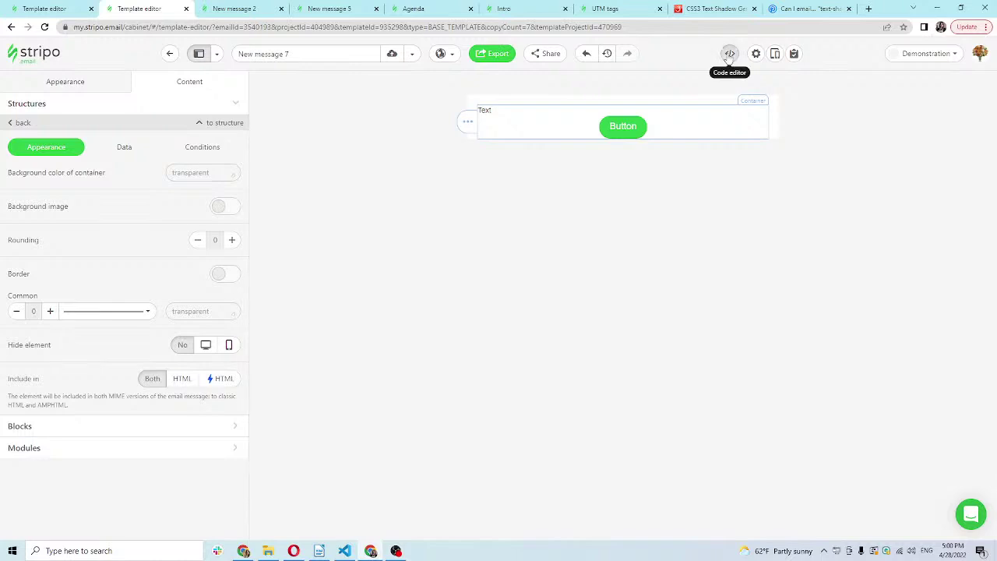
click(730, 53)
drag(632, 305, 632, 177)
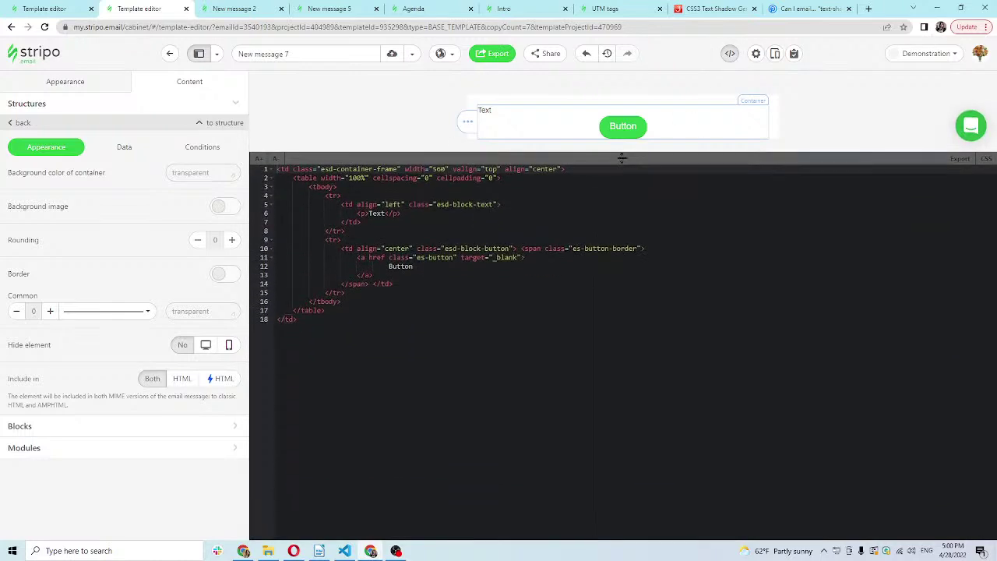
In the Mother's Day email, add an HTML block below the lower green text and enlarge its code editor
click(40, 8)
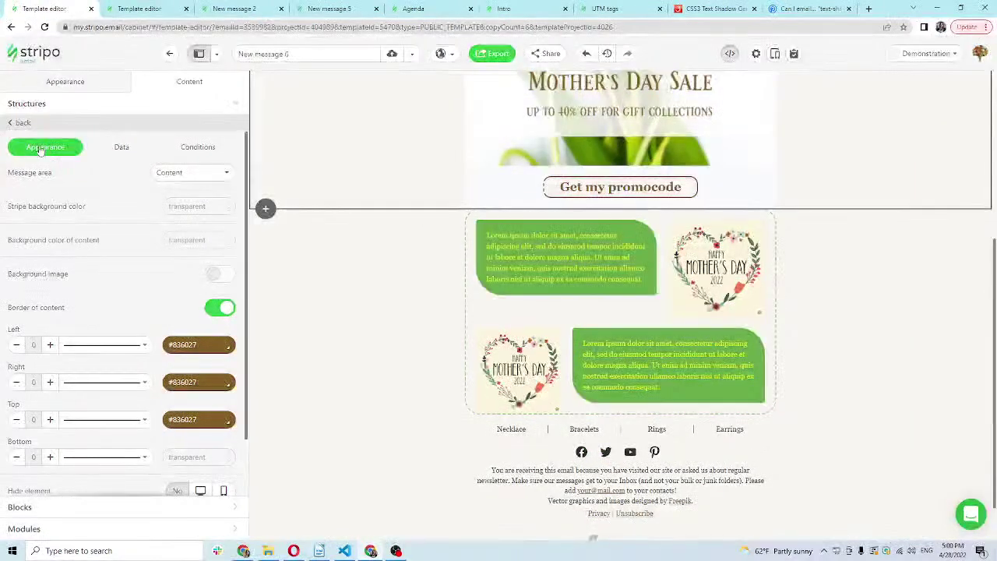
click(20, 122)
click(51, 344)
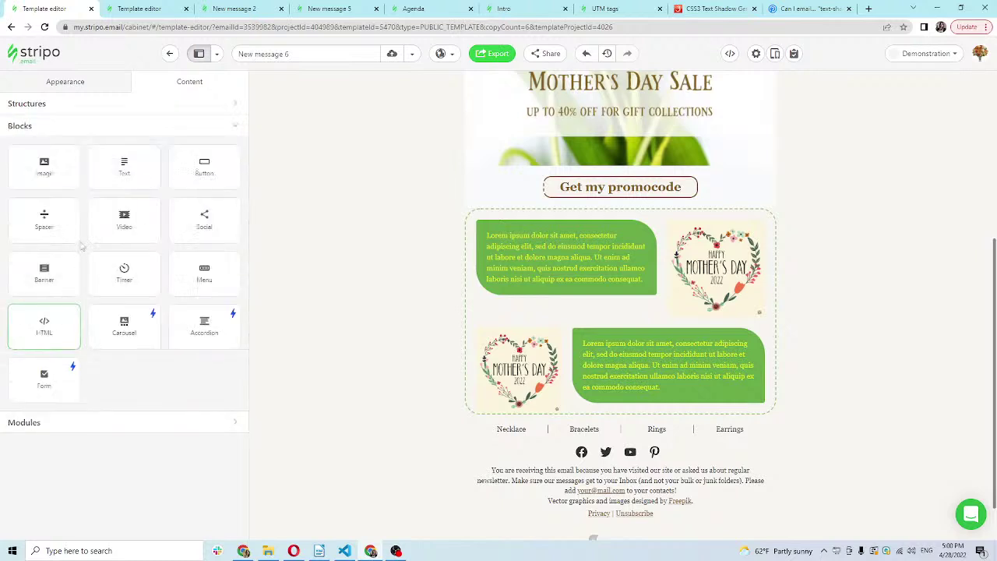
drag(45, 335, 623, 416)
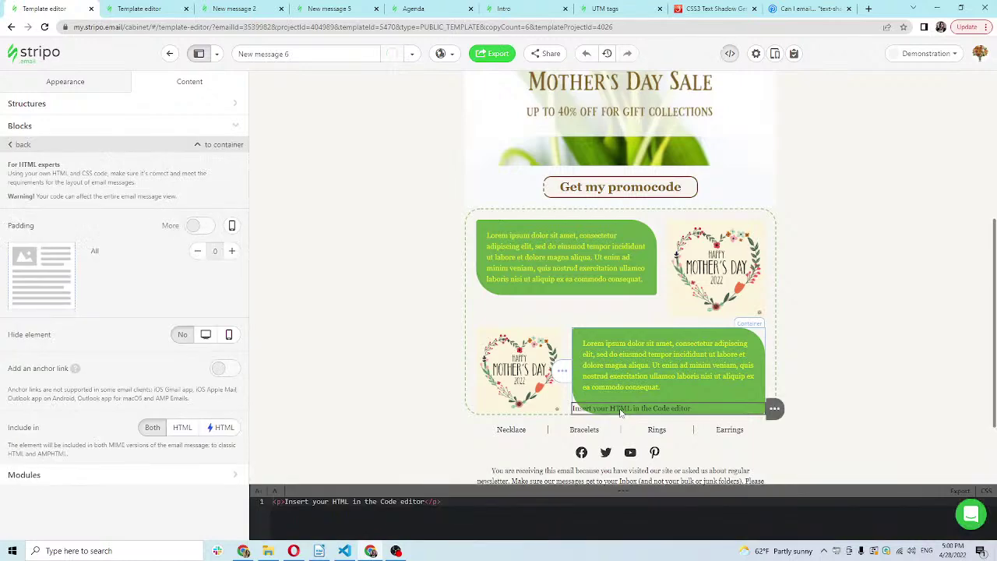
scroll(790, 316, down, 2)
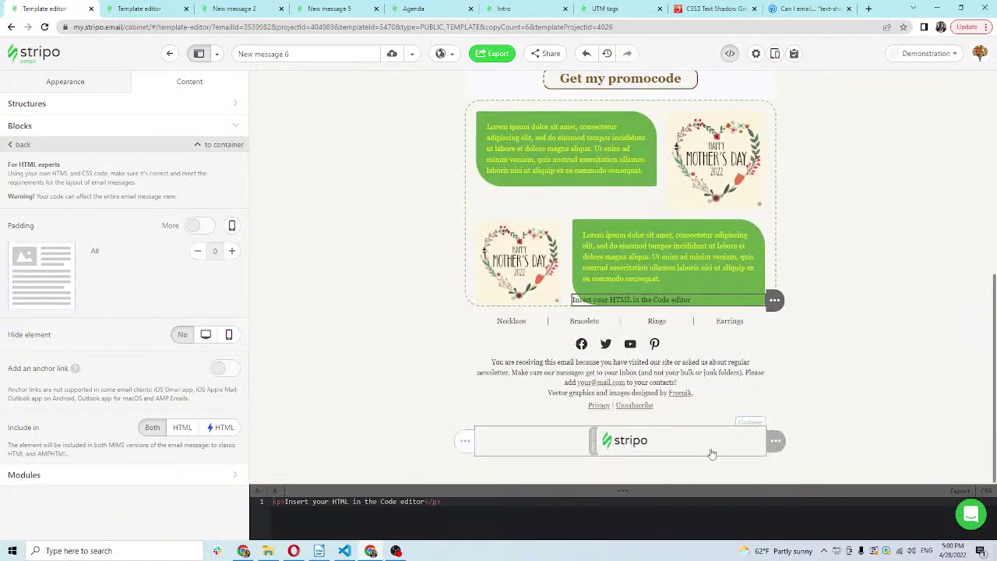
drag(696, 486, 841, 237)
scroll(839, 240, down, 2)
drag(723, 326, 698, 220)
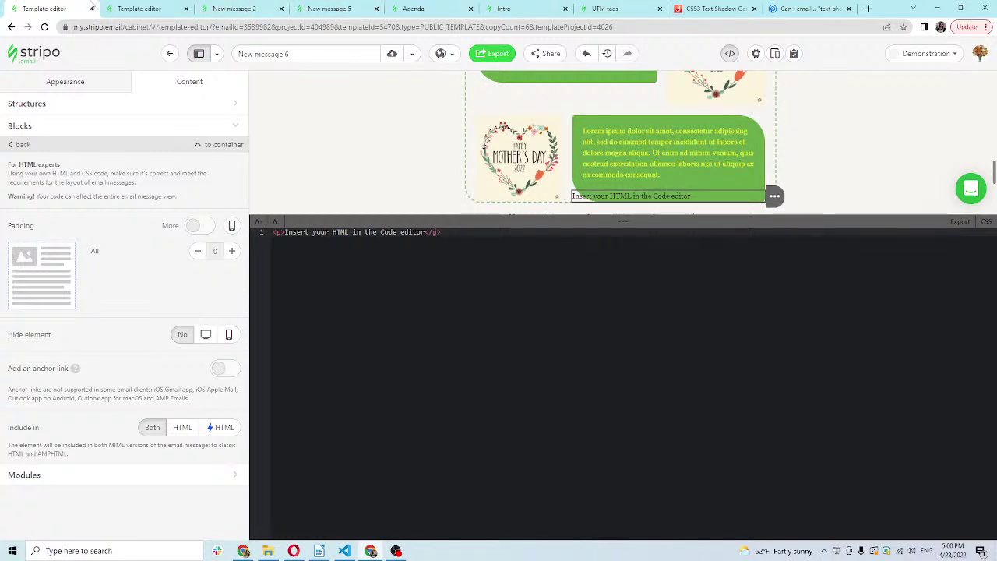
Replace the HTML block's placeholder code with the opening table, tbody and tr tags copied from New message 7's container code
click(132, 8)
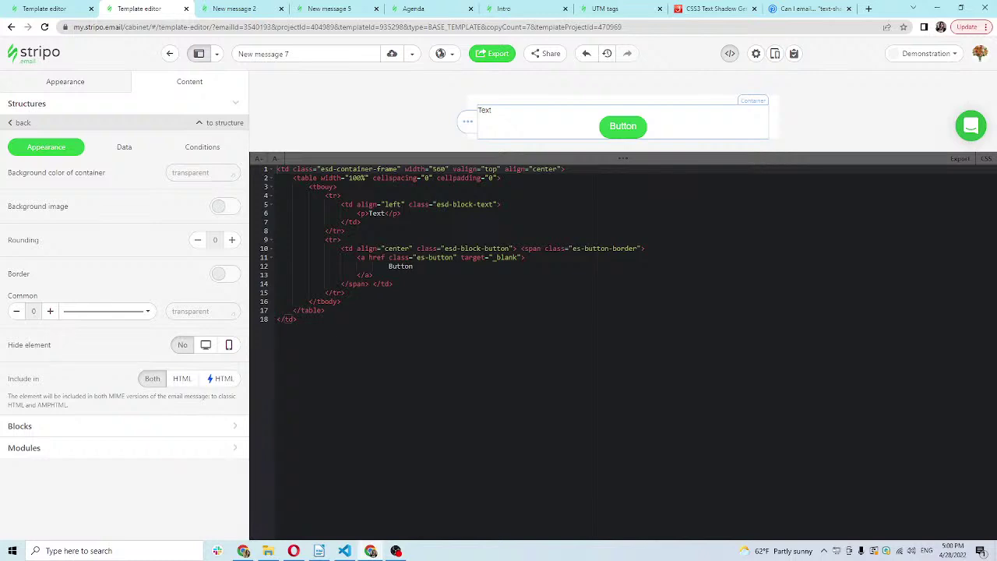
click(302, 178)
click(319, 187)
click(338, 196)
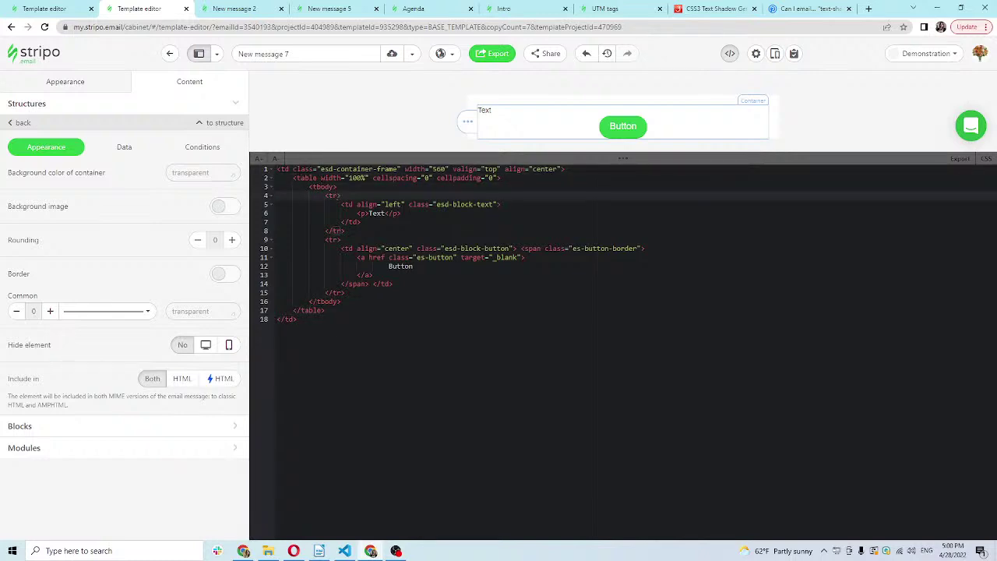
drag(341, 195, 289, 178)
key(ctrl+c)
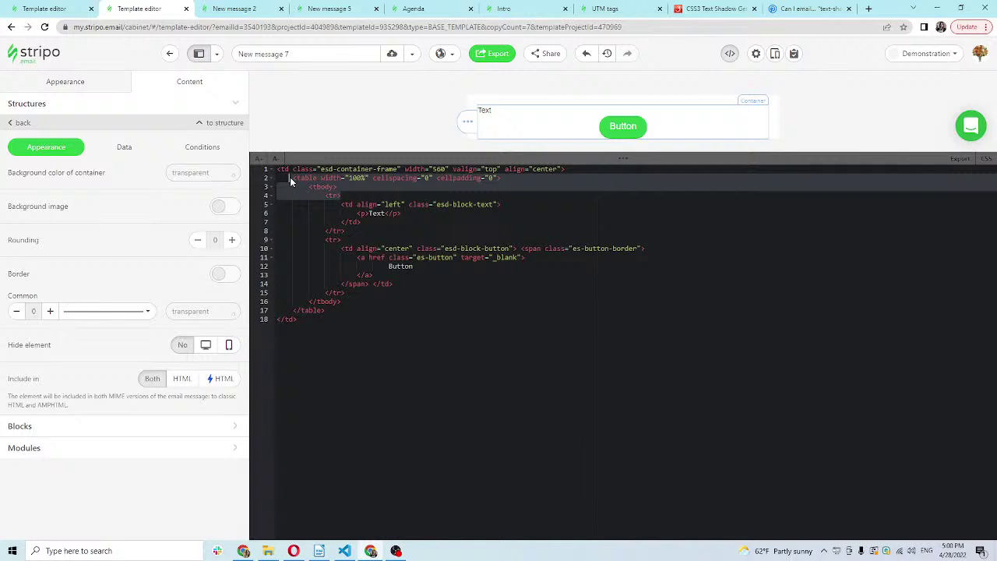
click(49, 9)
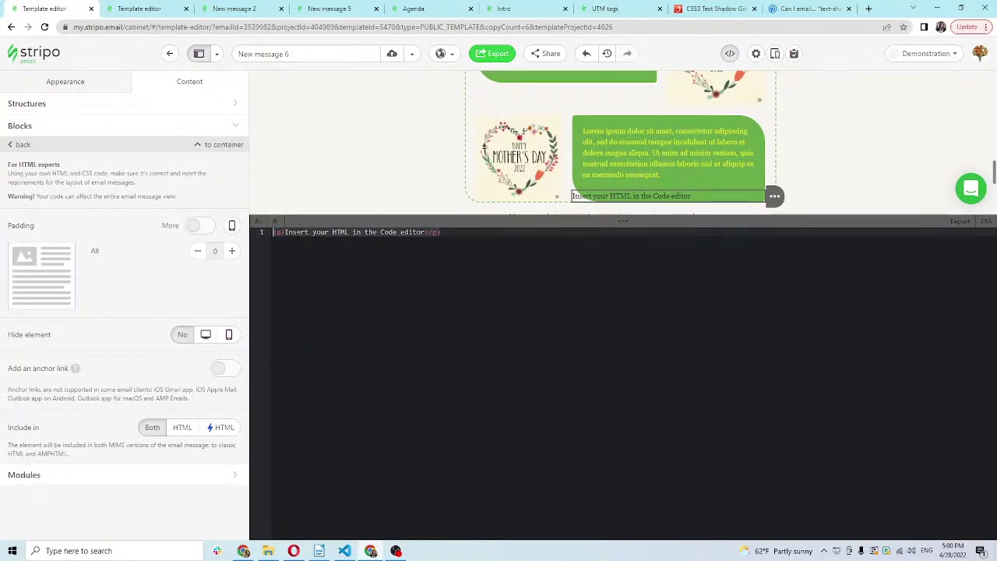
key(ctrl+a)
key(BackSpace)
key(ctrl+v)
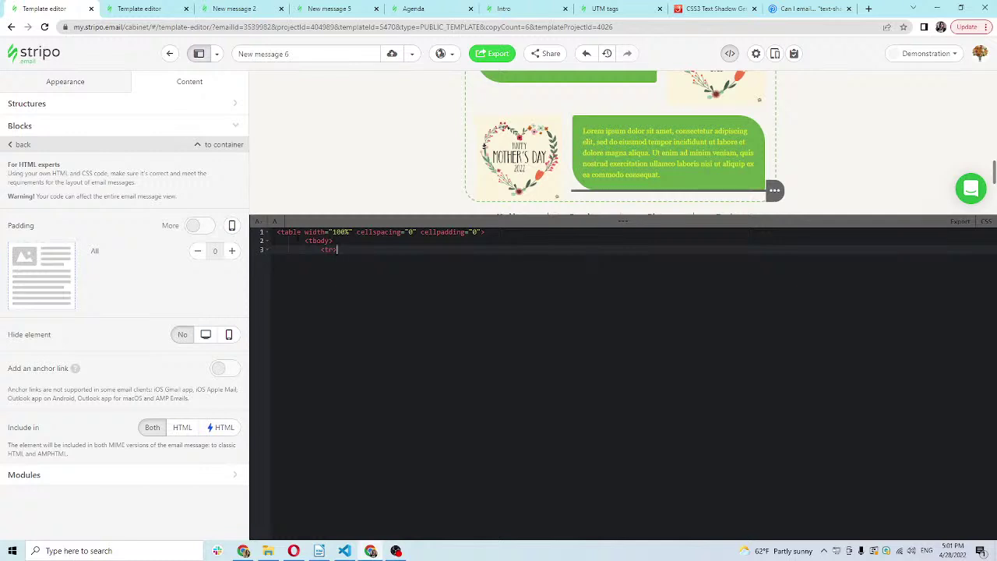
Duplicate the tr tag on a new line to serve as the closing row tag of the HTML block's table
drag(347, 251, 321, 250)
key(ctrl+c)
click(350, 250)
key(Return)
key(ctrl+v)
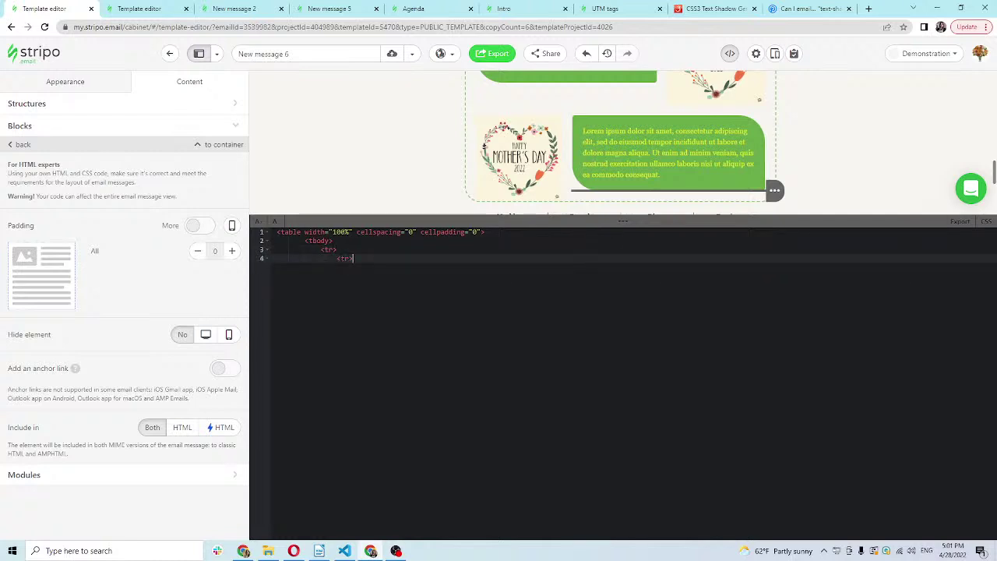
Add a closing </tbody> tag on a new line below the closing </tr> tag
click(300, 240)
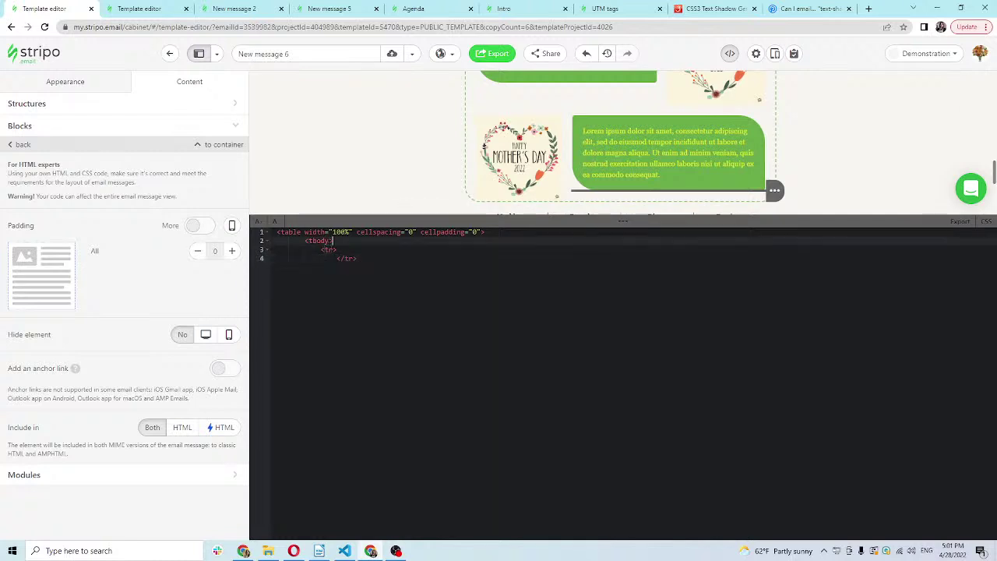
key(ctrl+End)
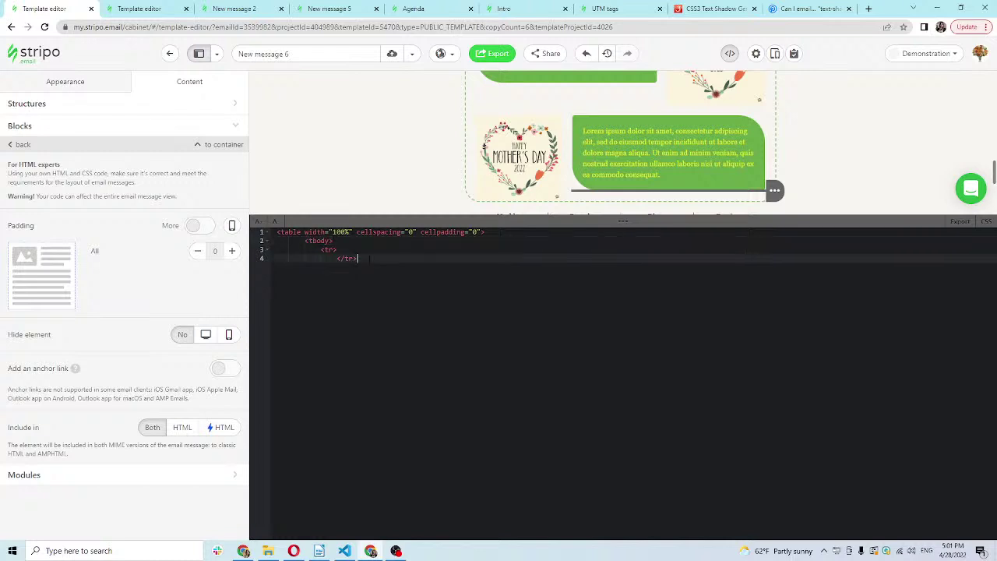
key(Return)
text(</tbody>)
click(345, 267)
text(/)
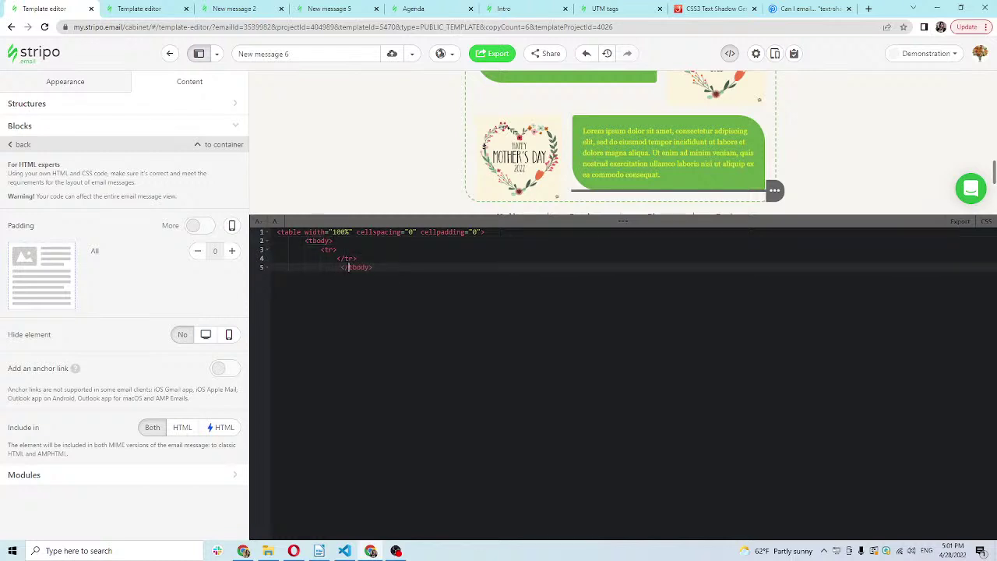
Add a closing </table> tag on the line below </tbody>, removing the surplus table tag characters
click(319, 233)
click(373, 267)
key(Return)
text(</table)
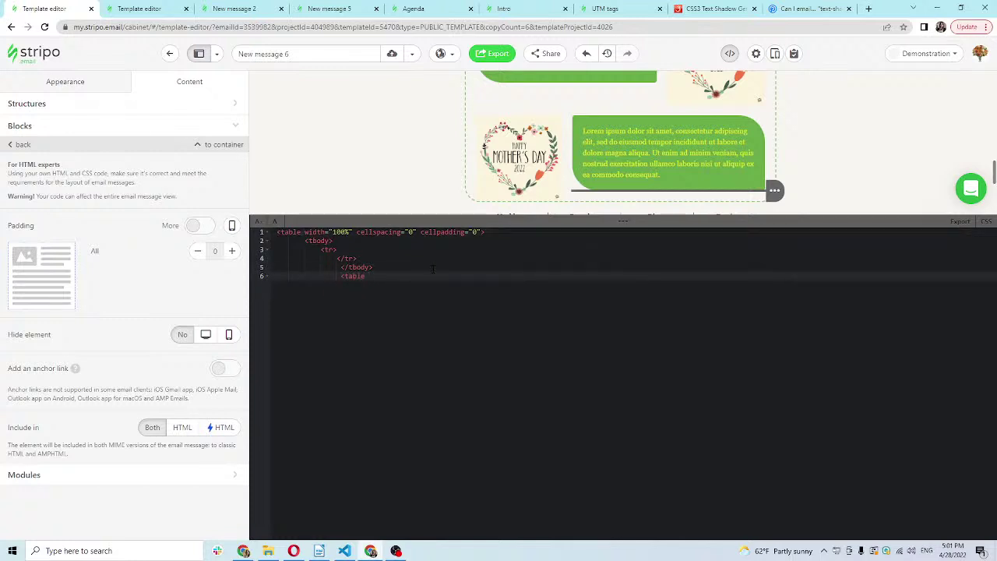
text(></table>)
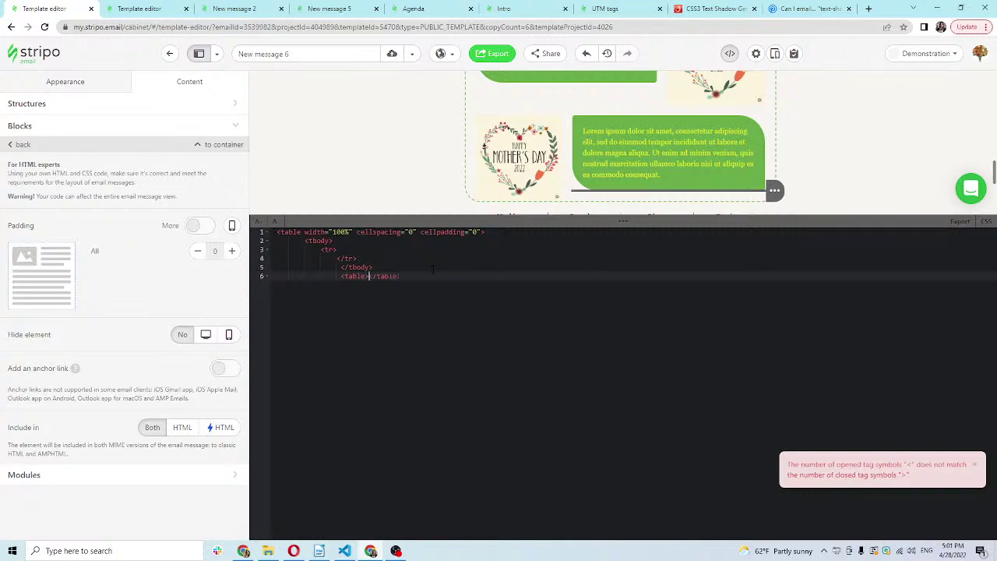
key(BackSpace)
key(BackSpace)
key(BackSpace)
key(BackSpace)
key(BackSpace)
key(BackSpace)
key(BackSpace)
Insert five blank lines between the opening and closing tr tags of the HTML block
click(347, 249)
key(Return)
key(Return)
key(Return)
key(Return)
key(Return)
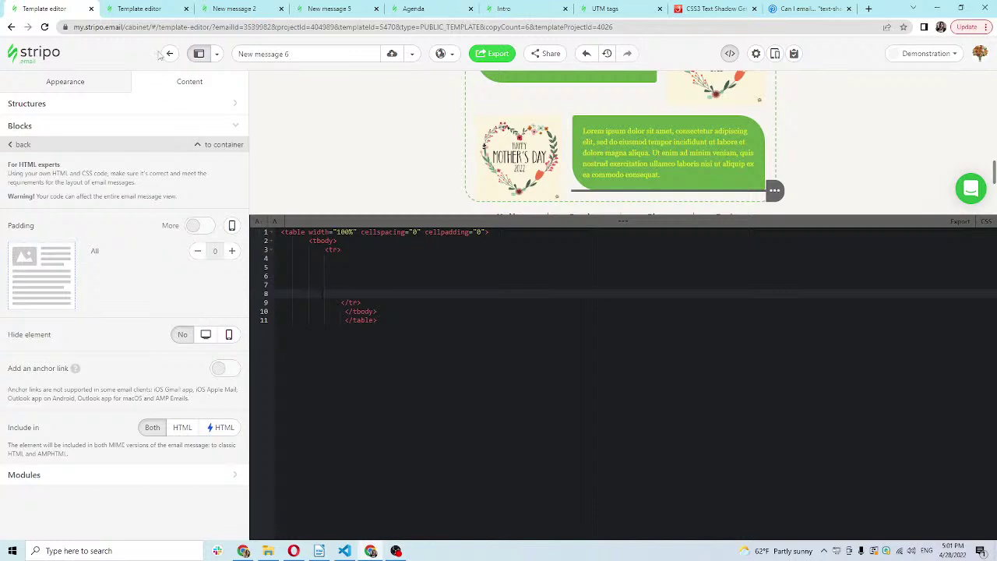
Copy the esd-block-text cell from New message 7's code and paste it inside the HTML block's table row
click(132, 8)
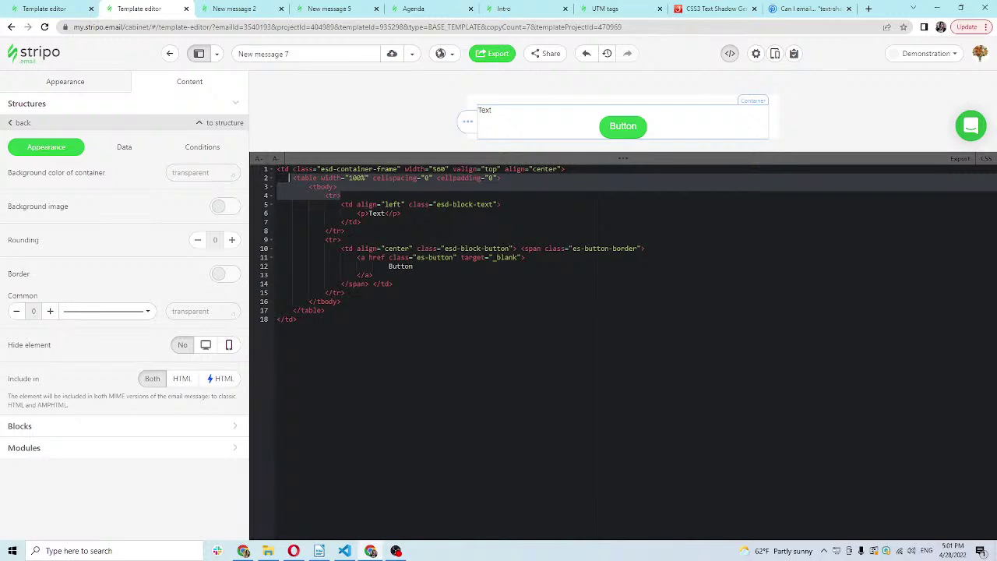
click(381, 213)
click(353, 204)
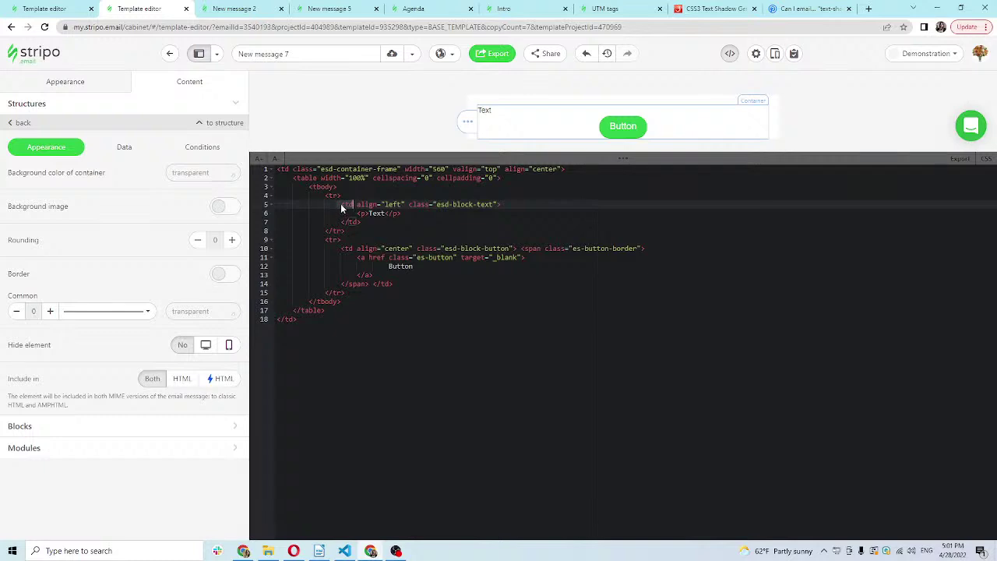
drag(343, 204, 361, 222)
key(ctrl+c)
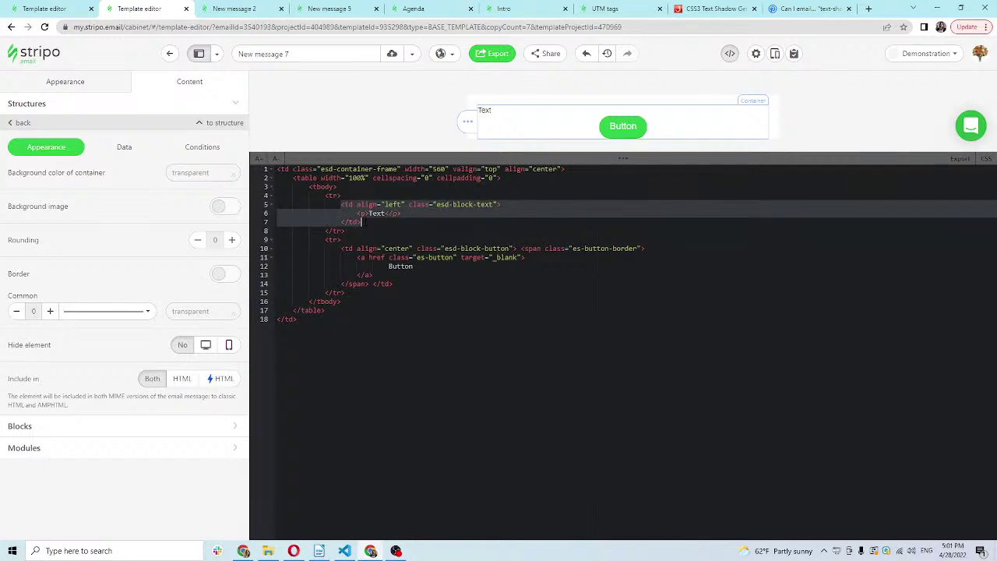
click(47, 9)
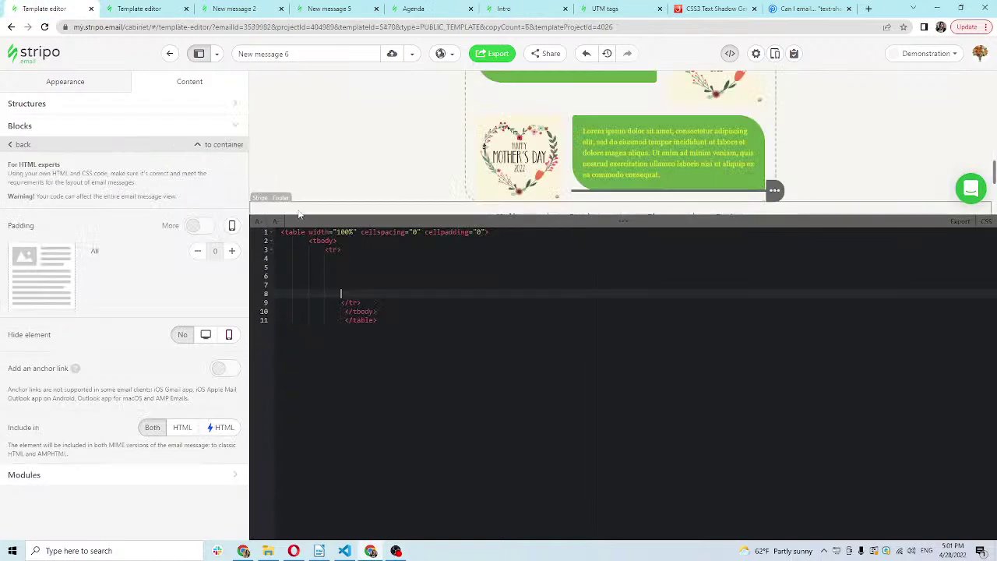
click(341, 259)
key(ctrl+v)
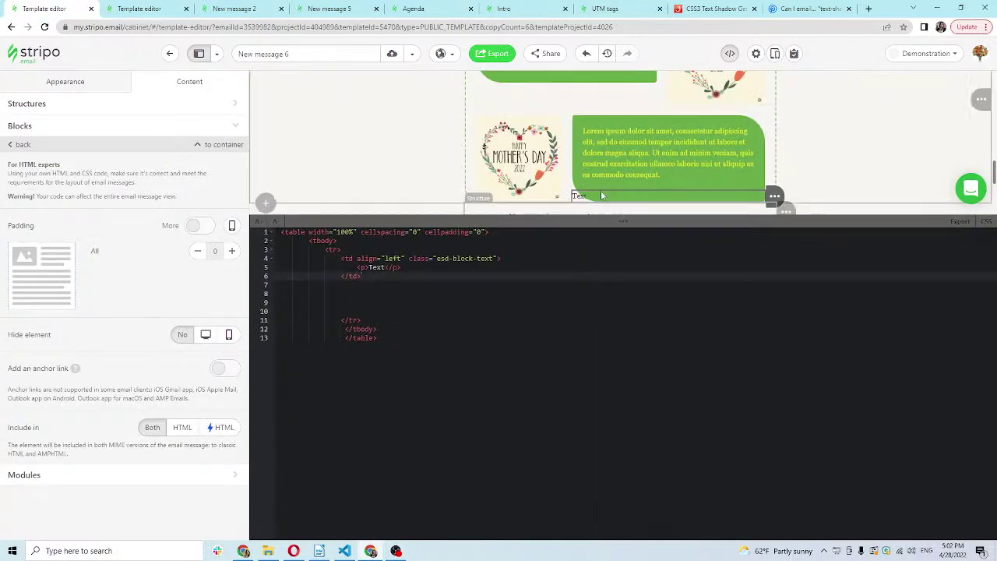
Copy the esd-block-button cell from New message 7's code and paste it directly below the text cell in the HTML block
click(140, 8)
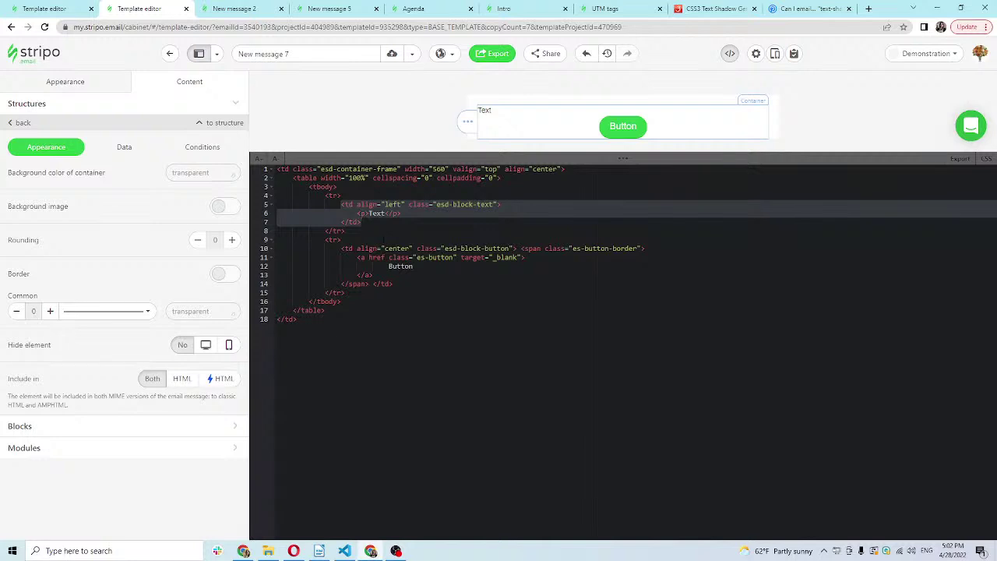
click(350, 249)
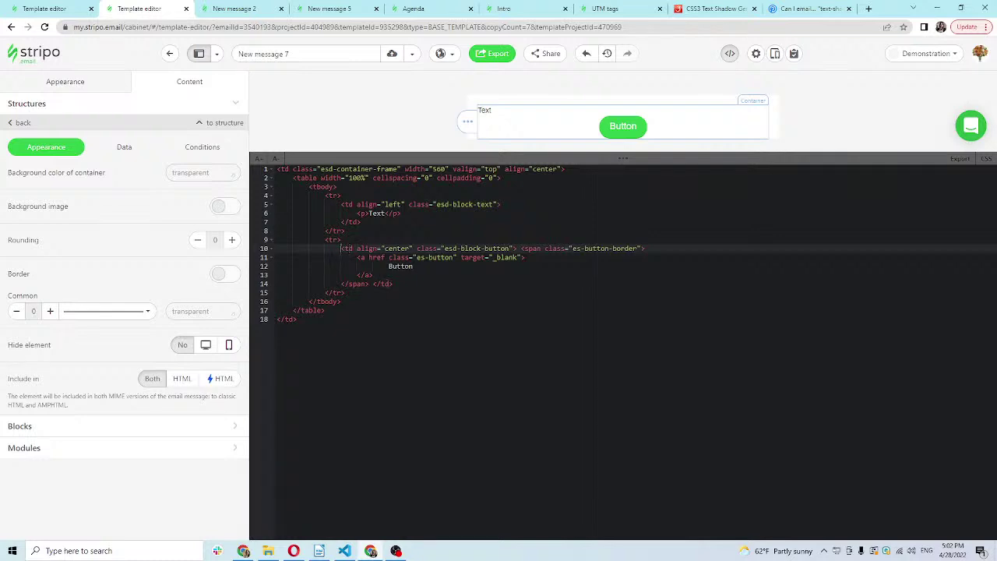
key(shift+Down)
key(shift+Down)
key(shift+Down)
key(shift+Down)
key(shift+End)
key(ctrl+c)
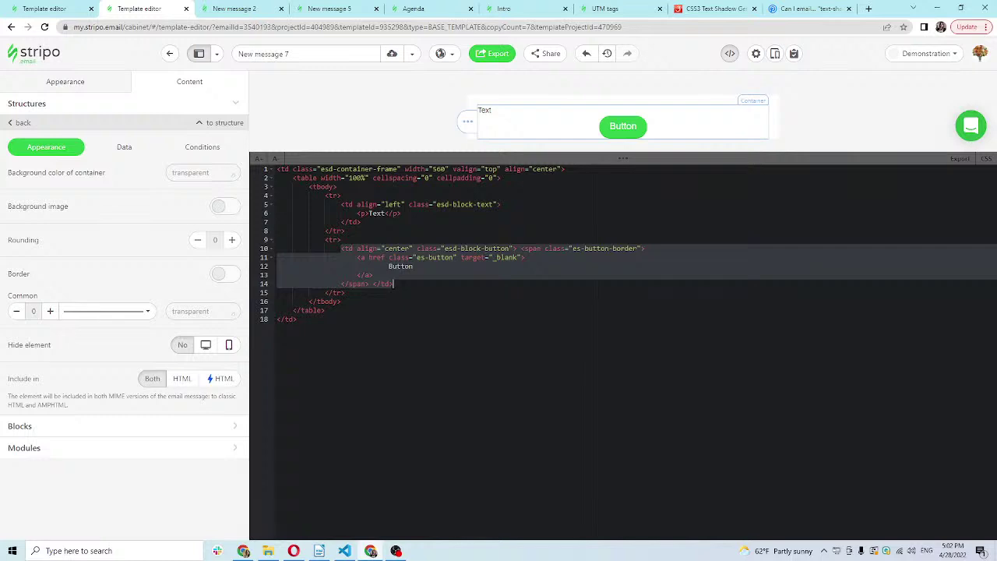
click(64, 8)
key(Return)
key(ctrl+v)
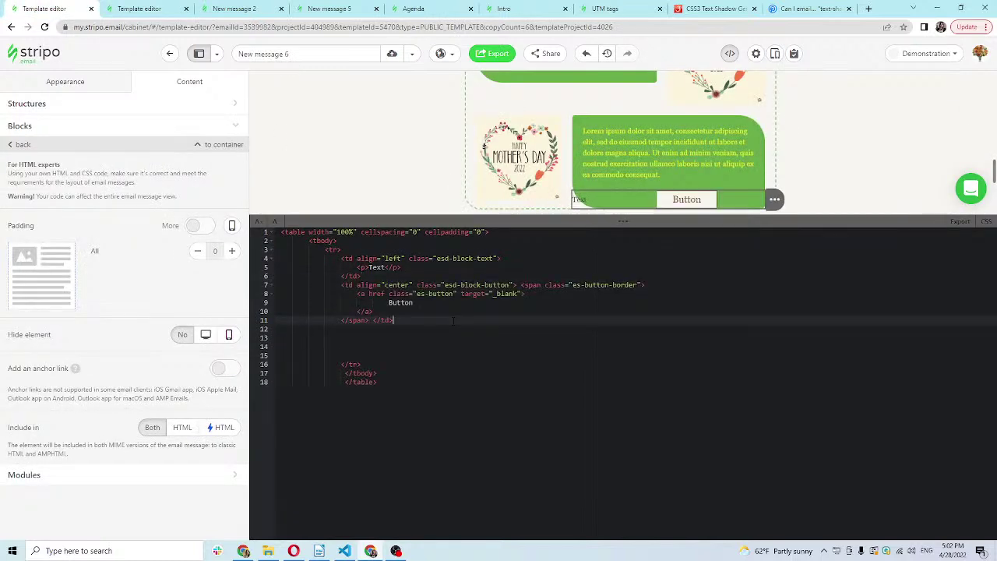
Right-align the text beside the new button in the Mother's Day email and set its left padding to 20
drag(639, 220, 624, 381)
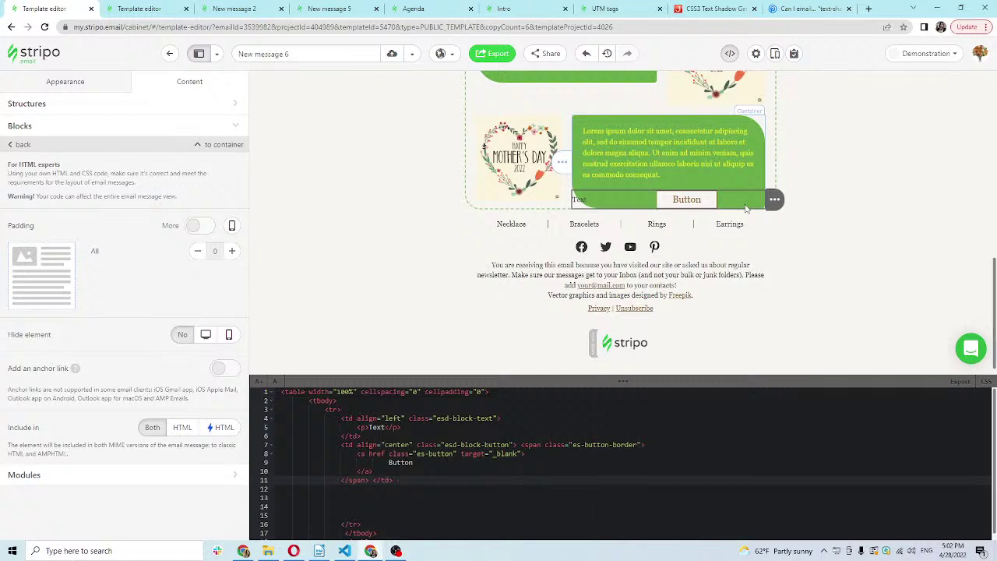
click(580, 199)
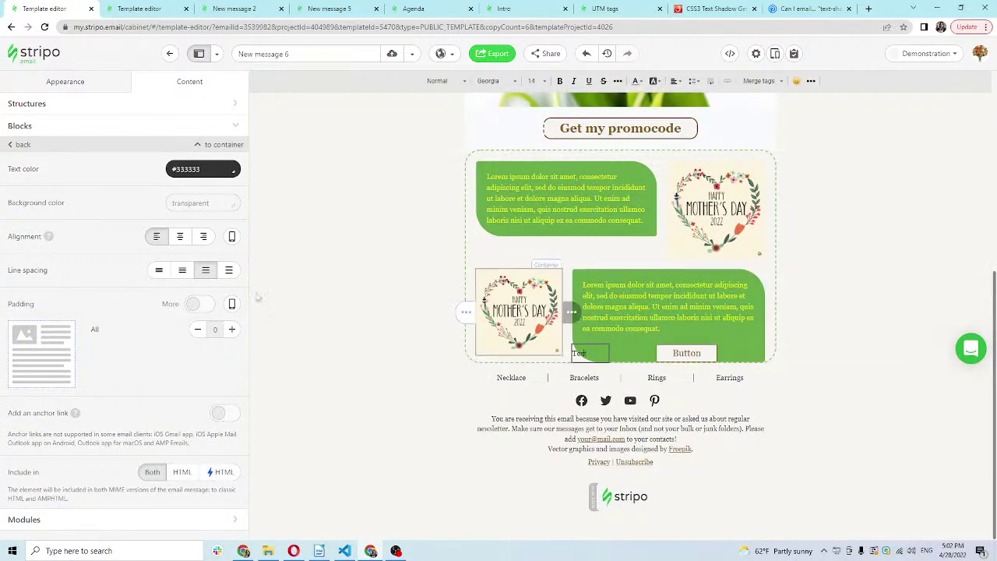
click(204, 237)
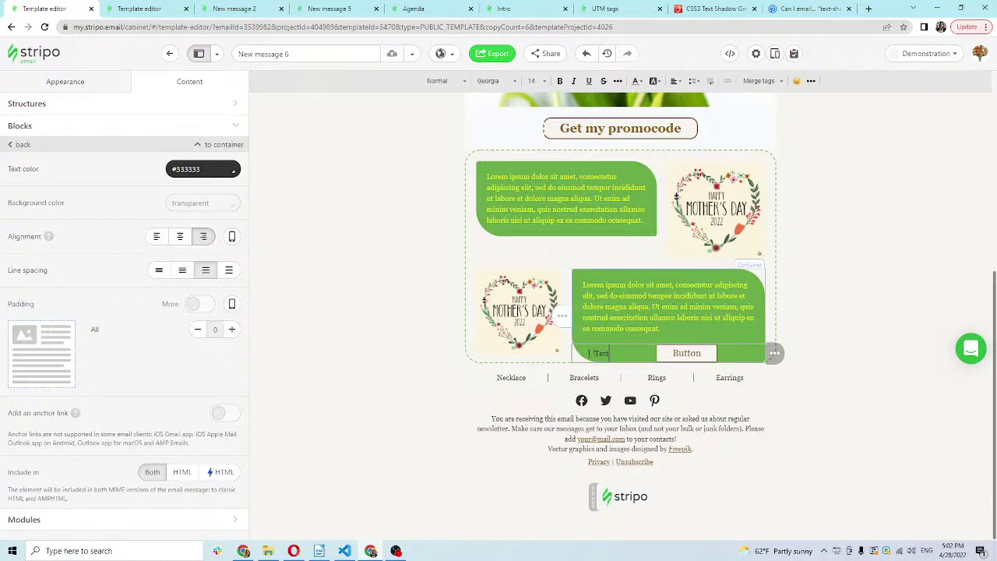
click(197, 304)
click(228, 330)
click(227, 329)
click(228, 330)
click(228, 330)
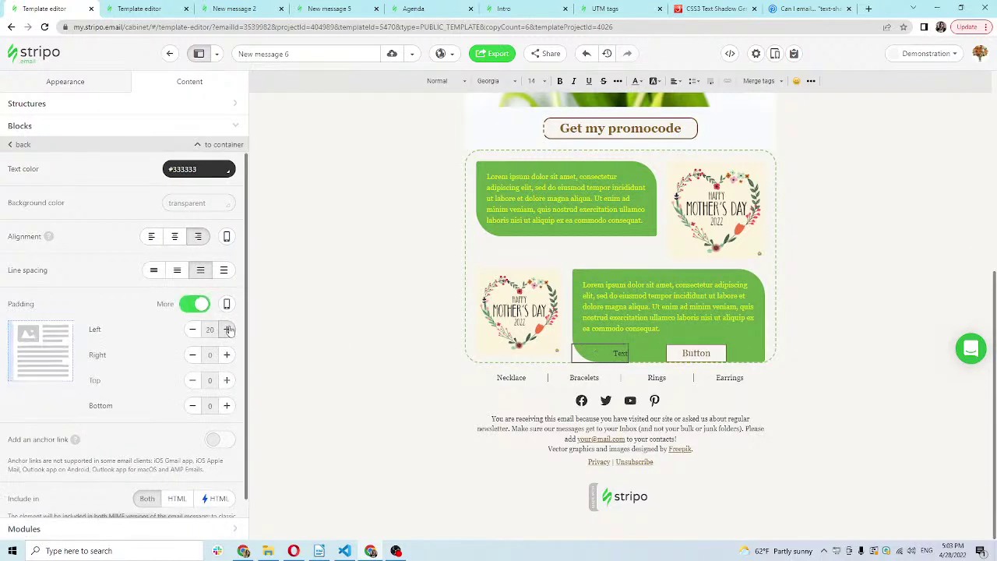
Keep the new button beside the text centre-aligned and set its external bottom padding to 10
click(655, 356)
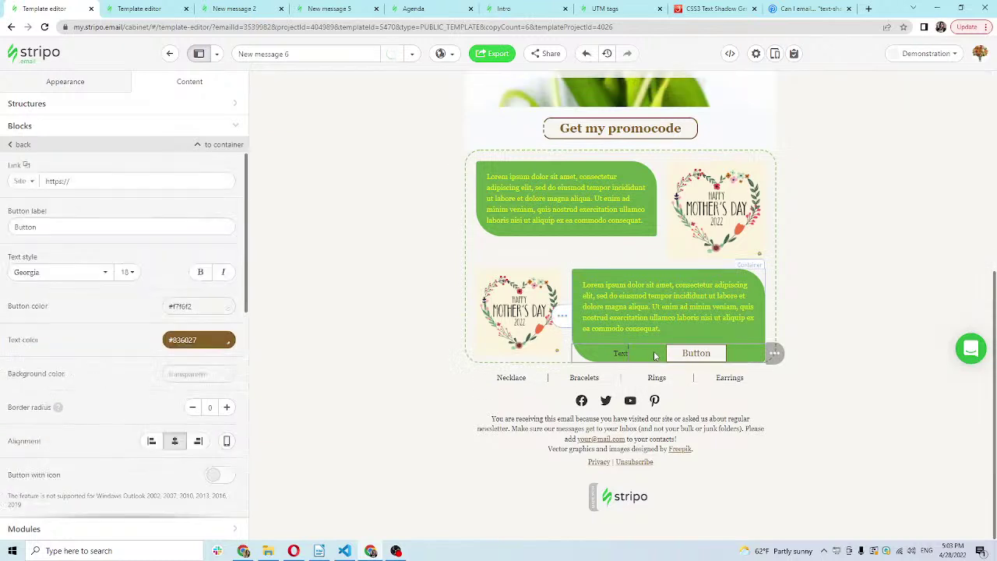
click(153, 441)
click(178, 441)
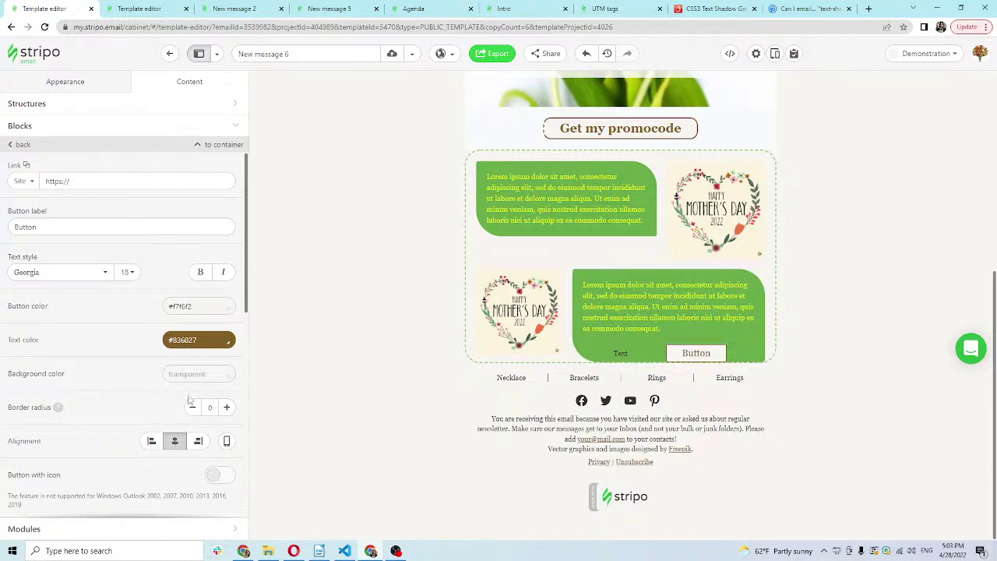
scroll(206, 324, down, 10)
click(196, 315)
click(226, 417)
click(226, 417)
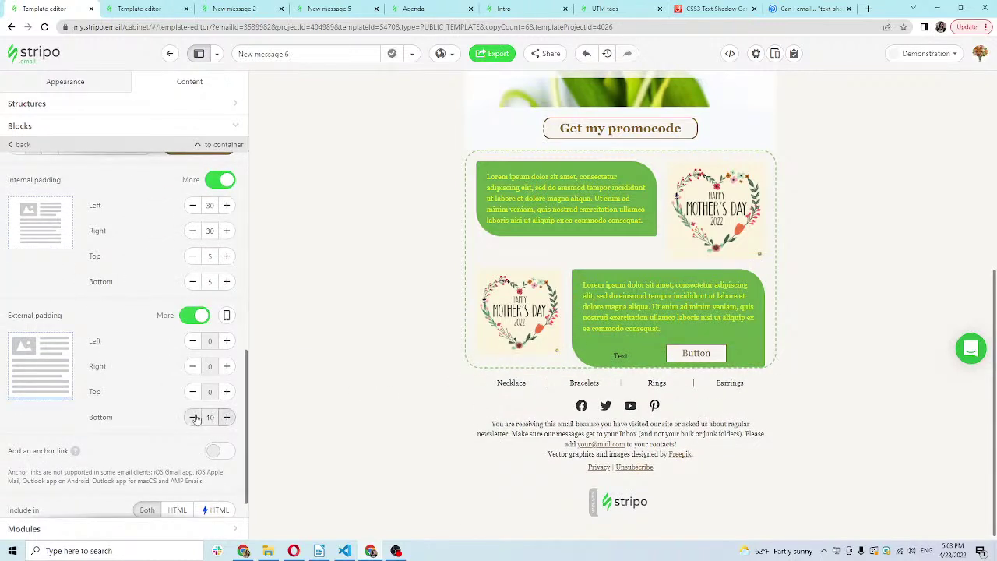
Reduce the new button's external bottom padding to 5 and replace the text beside it with the bold 15$ copied from the LibreOffice Writer document
click(193, 417)
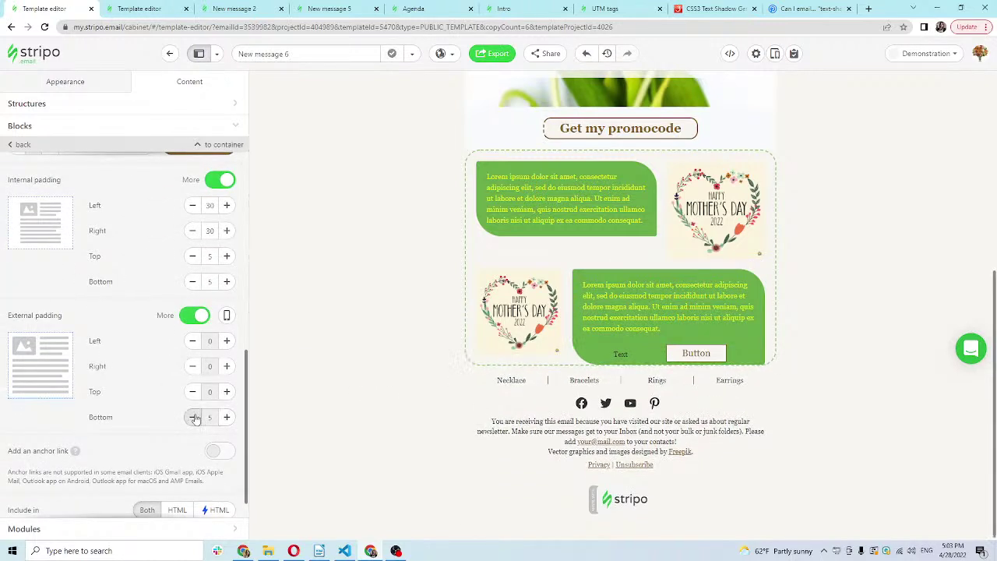
click(602, 351)
click(319, 551)
drag(336, 446, 302, 452)
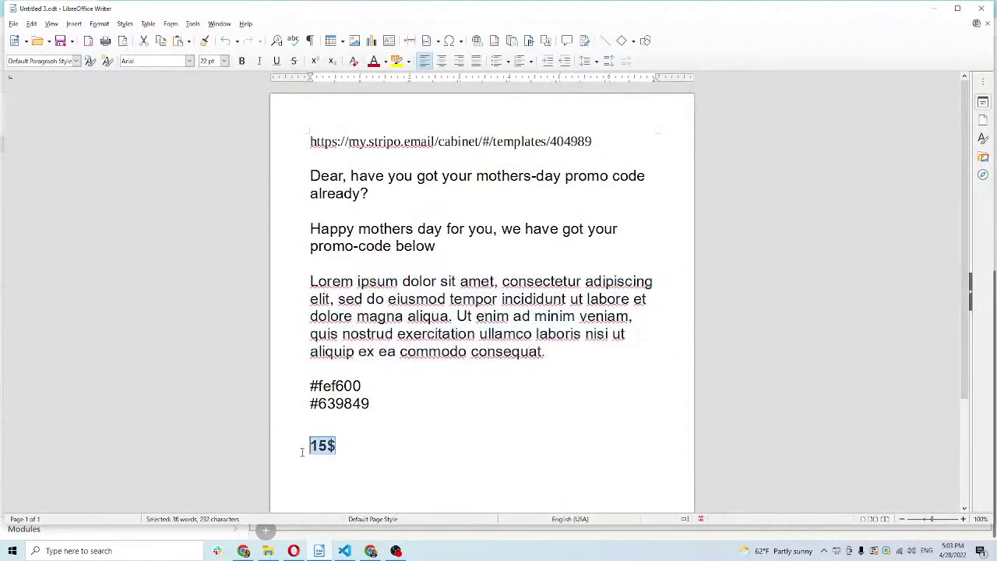
key(ctrl+c)
key(alt+Tab)
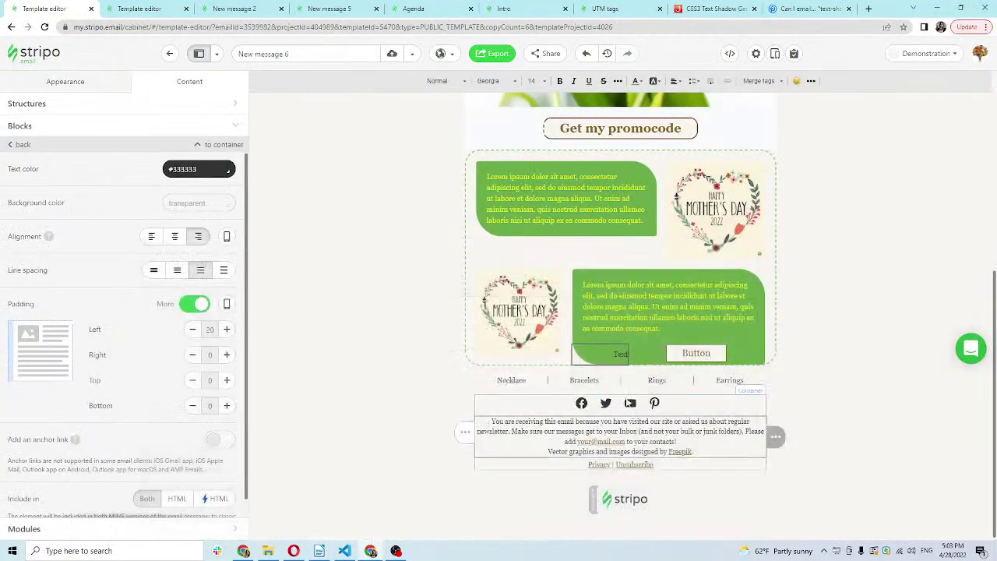
drag(611, 353, 628, 355)
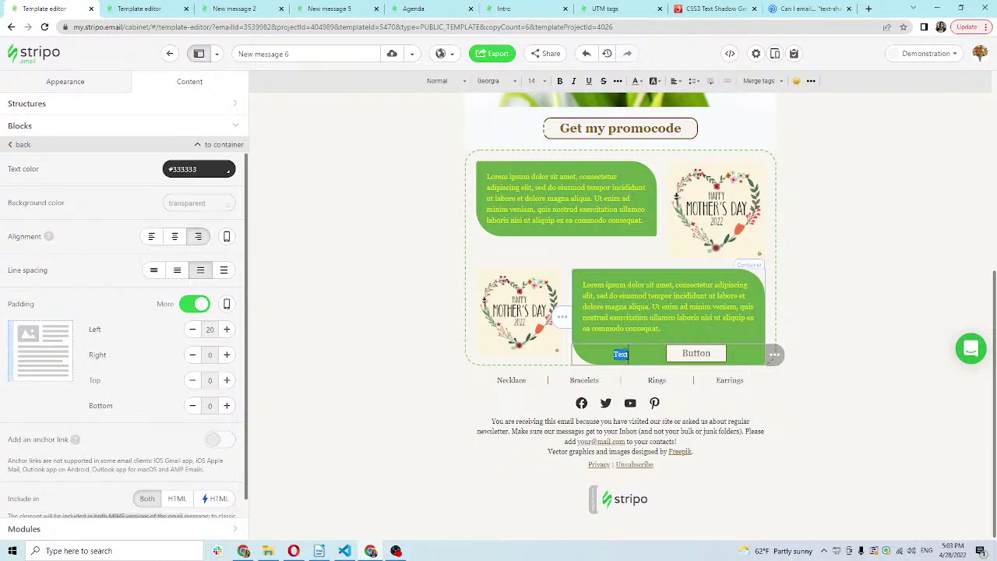
key(ctrl+v)
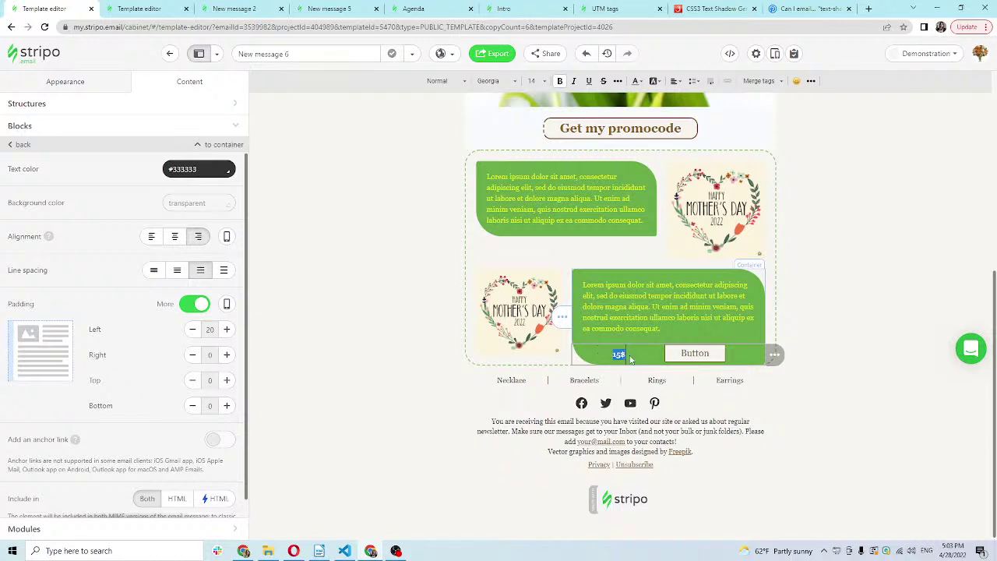
Set the font size of the 15$ text beside the new button to 16
click(531, 81)
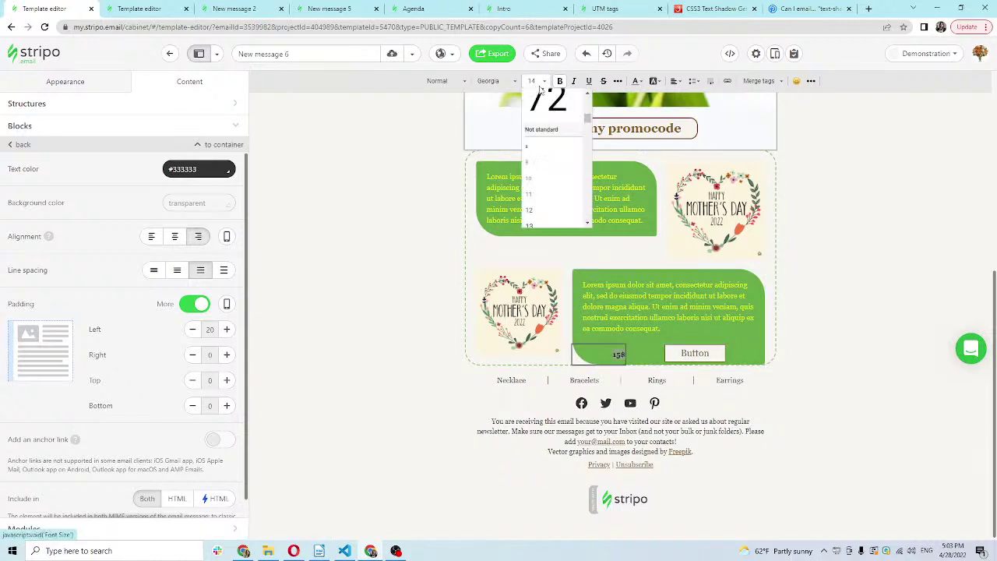
scroll(535, 194, down, 2)
click(534, 169)
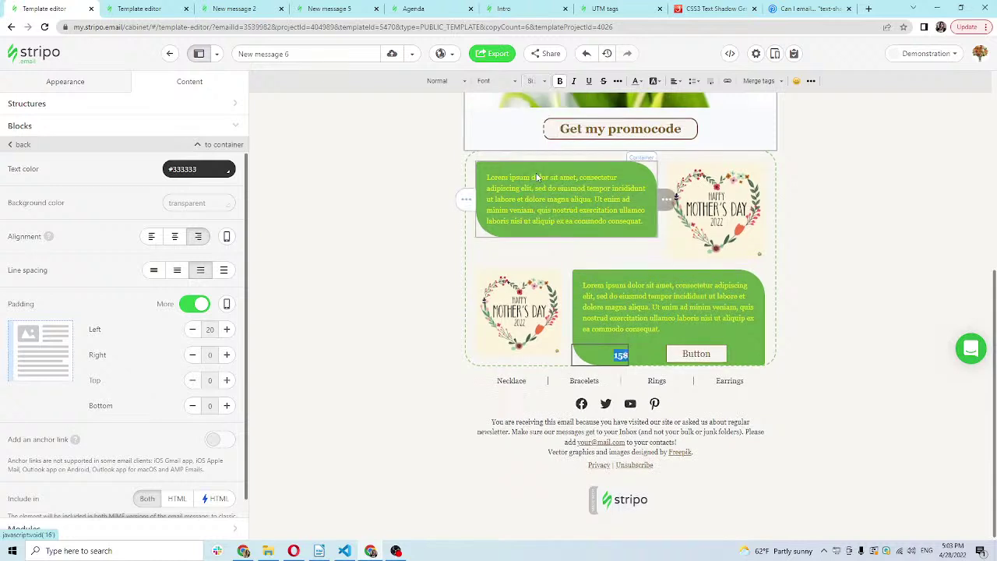
Round the corners of the button beside the 15$ text with a border radius of 8
click(651, 354)
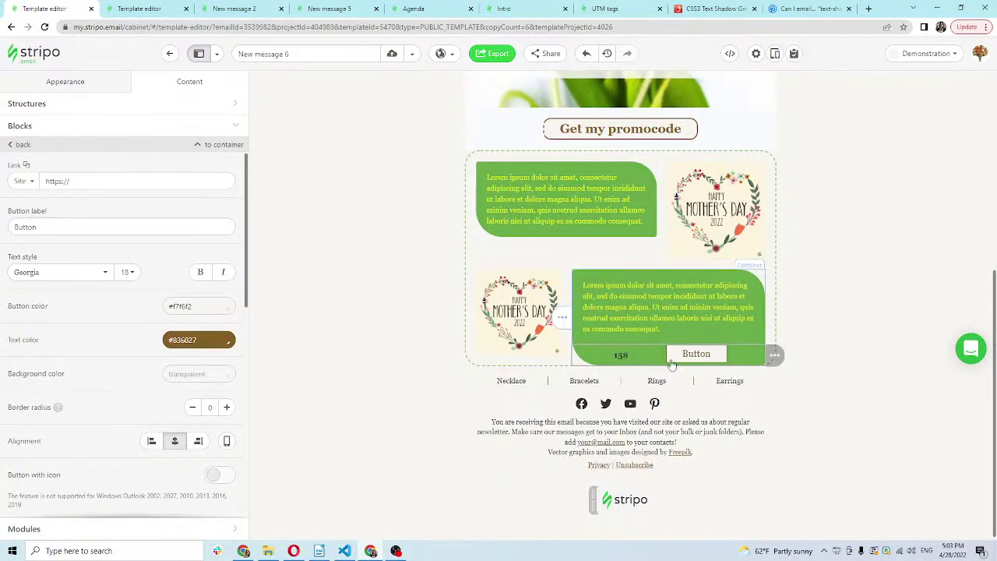
scroll(733, 360, up, 1)
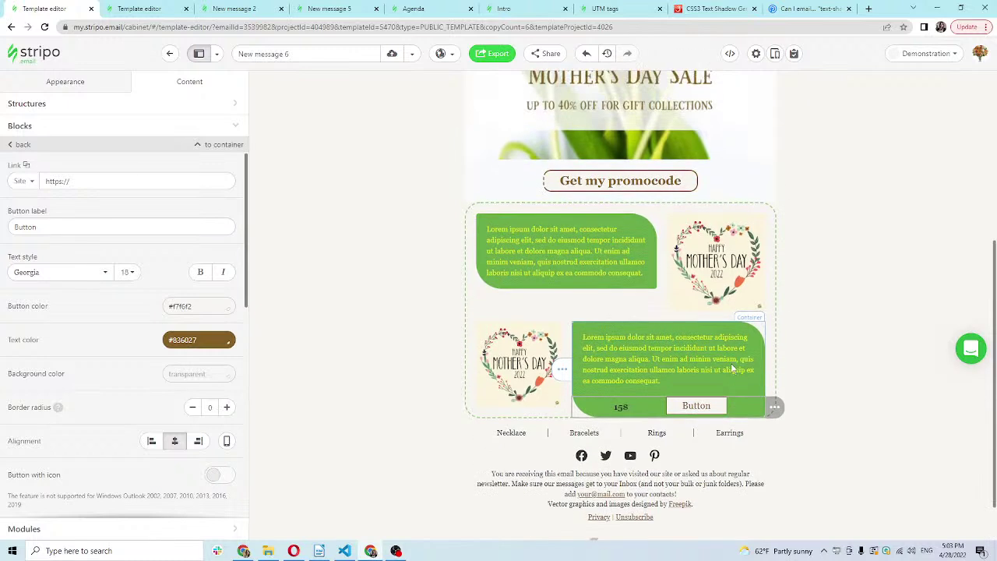
scroll(734, 364, up, 1)
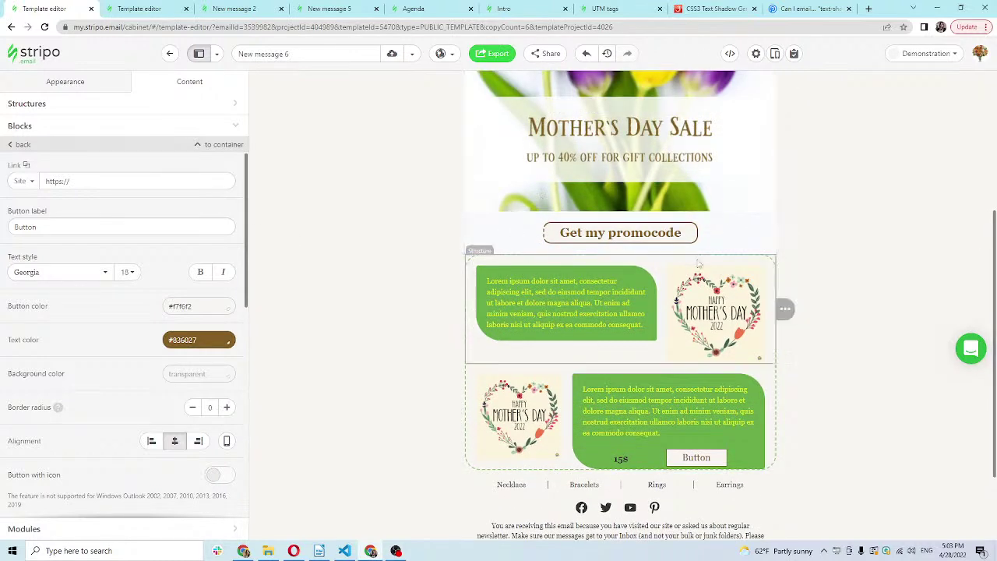
scroll(725, 390, down, 1)
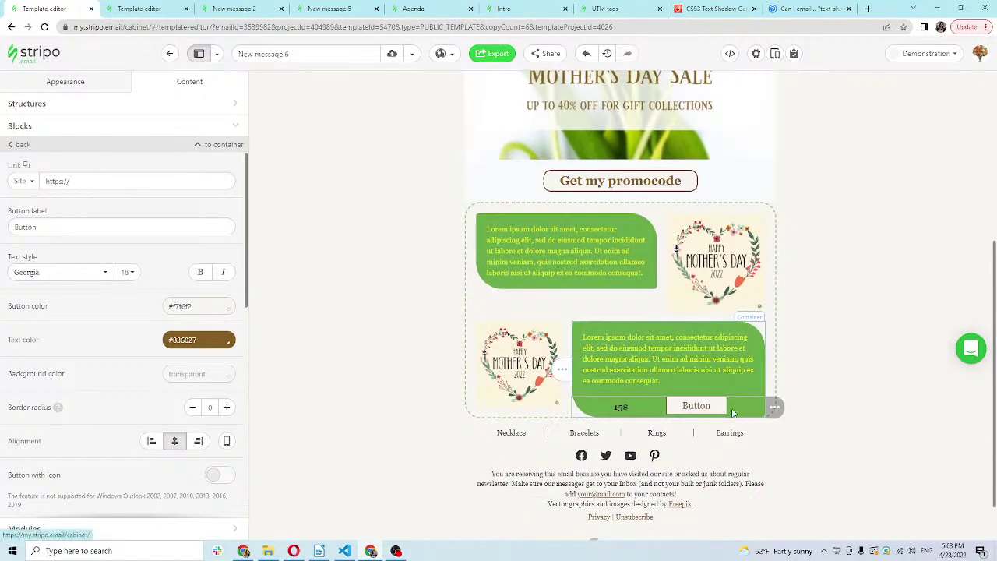
scroll(46, 273, down, 2)
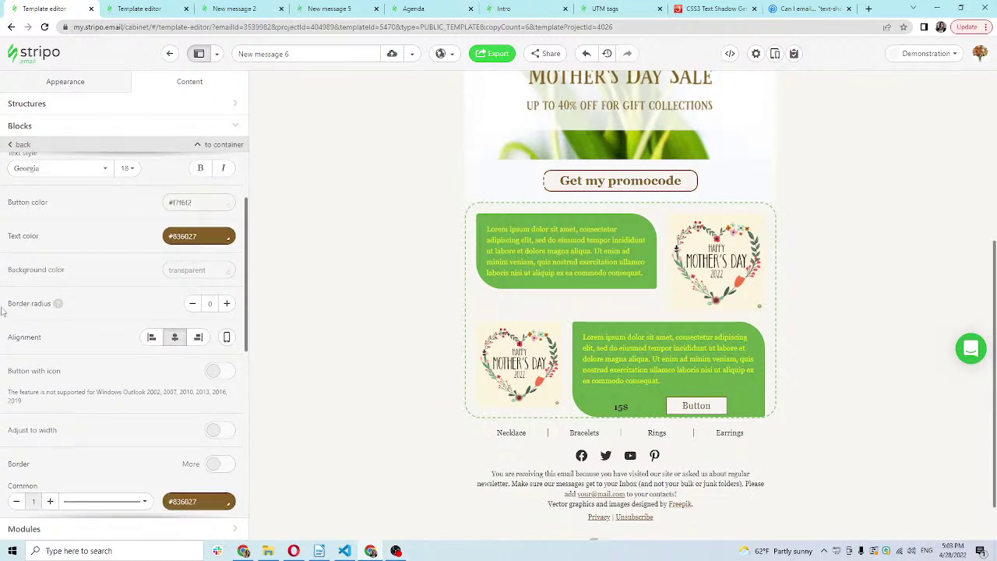
click(230, 306)
click(229, 306)
click(229, 306)
click(229, 306)
click(229, 306)
click(229, 306)
click(229, 306)
click(227, 304)
Set the button's border width to 2 and give only its left border a dashed line style
scroll(225, 335, down, 2)
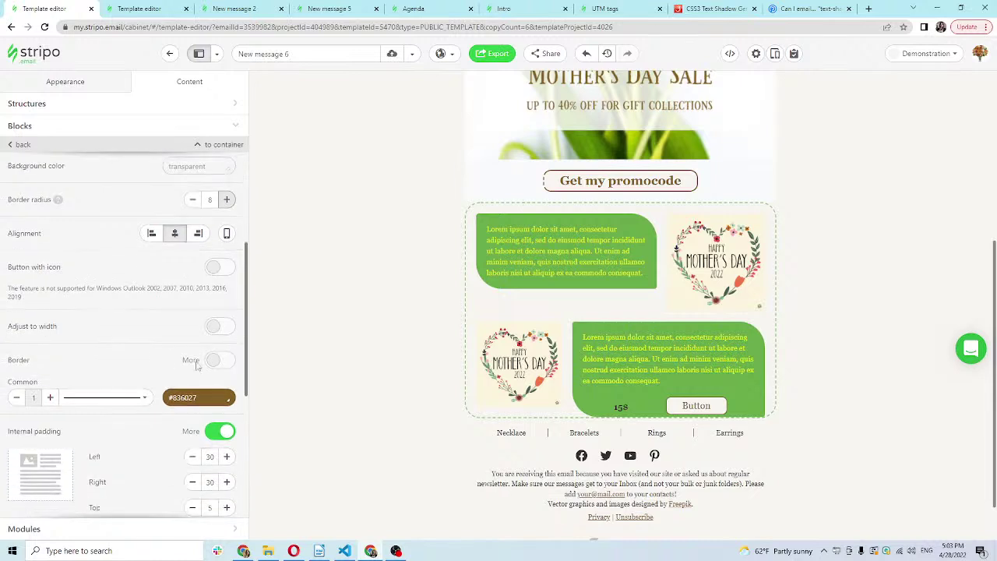
click(50, 398)
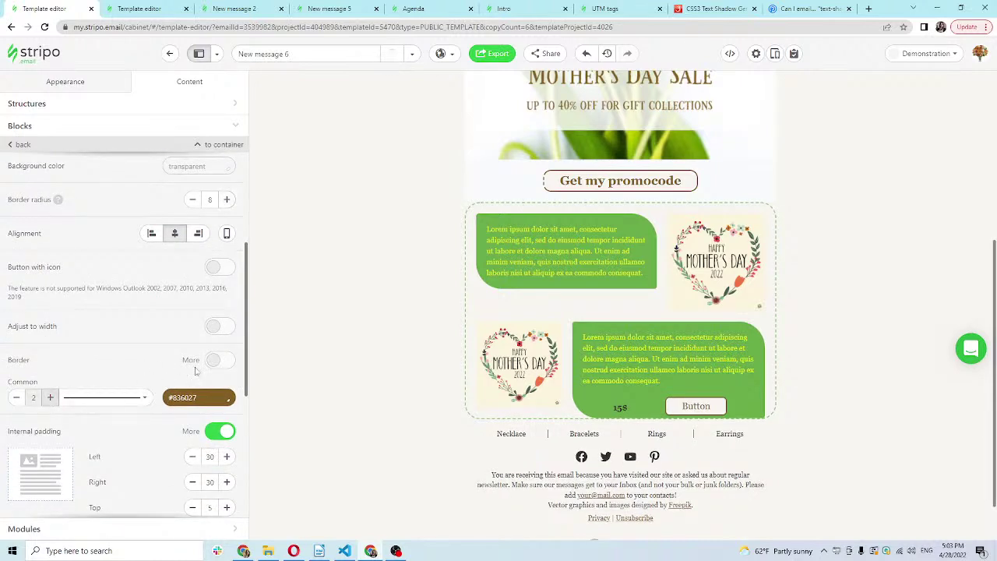
click(222, 363)
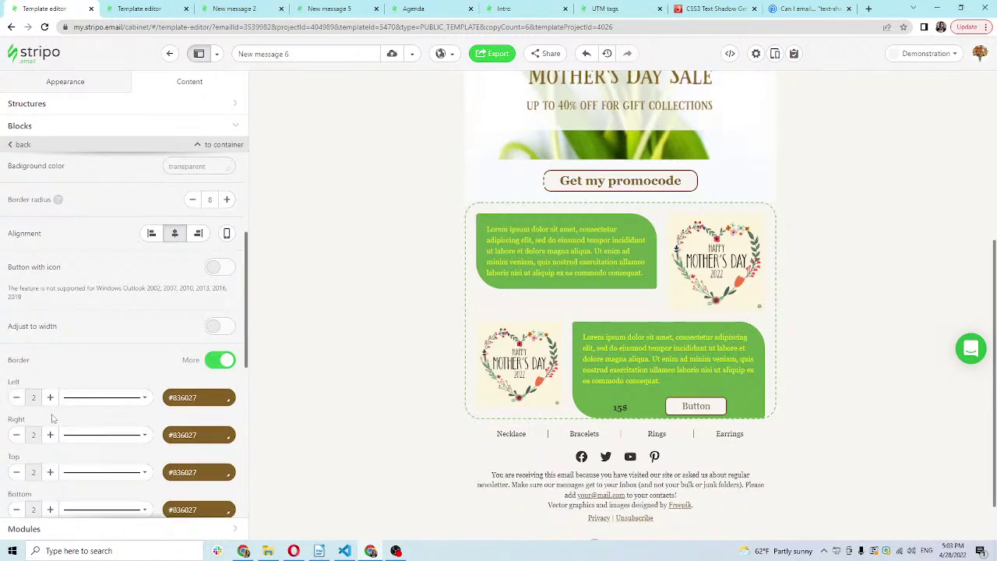
click(94, 399)
click(92, 440)
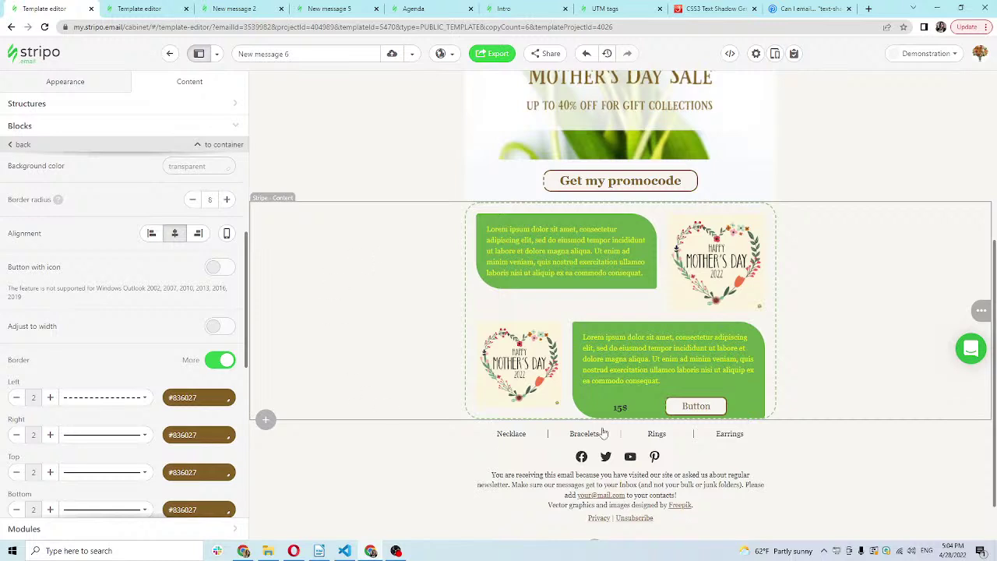
Set the bottom padding of the structure holding the second Mother's Day image and green text container to 5
click(479, 318)
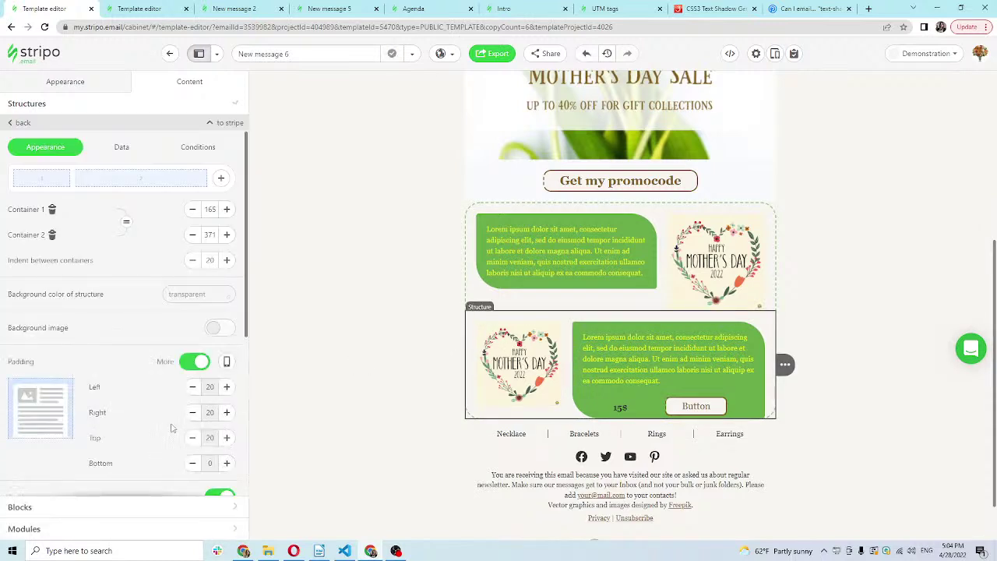
scroll(170, 429, down, 1)
drag(69, 411, 126, 416)
click(227, 412)
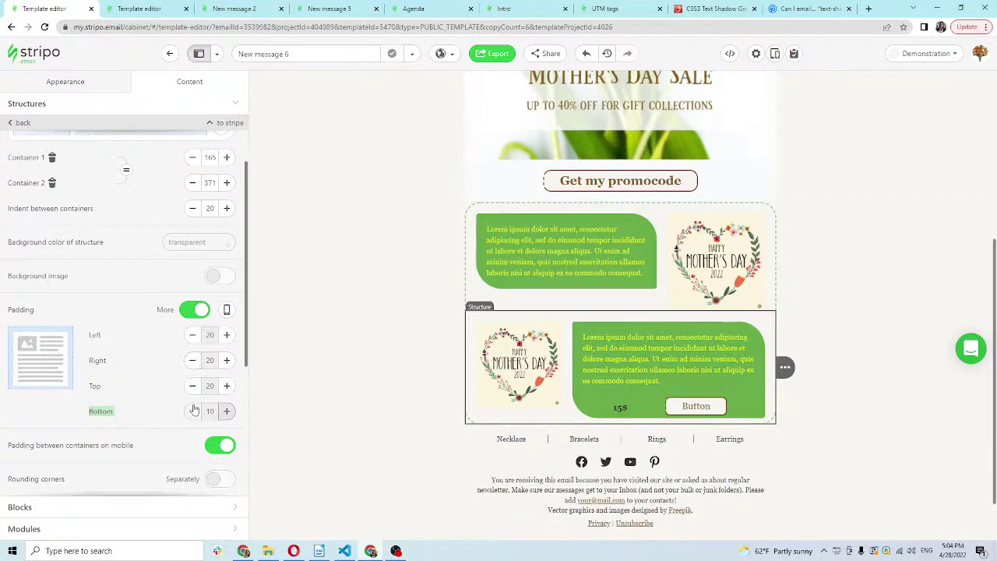
click(192, 411)
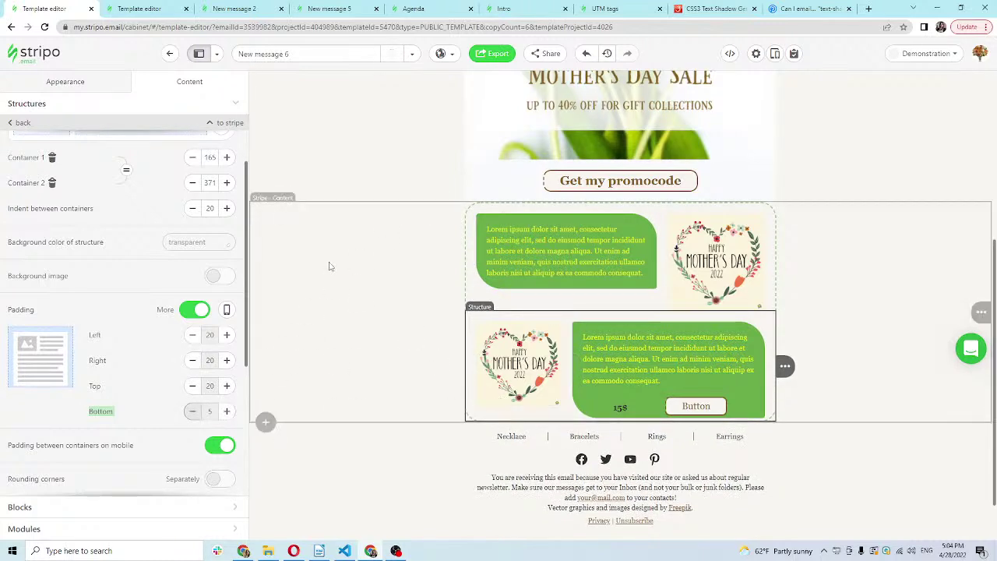
click(329, 265)
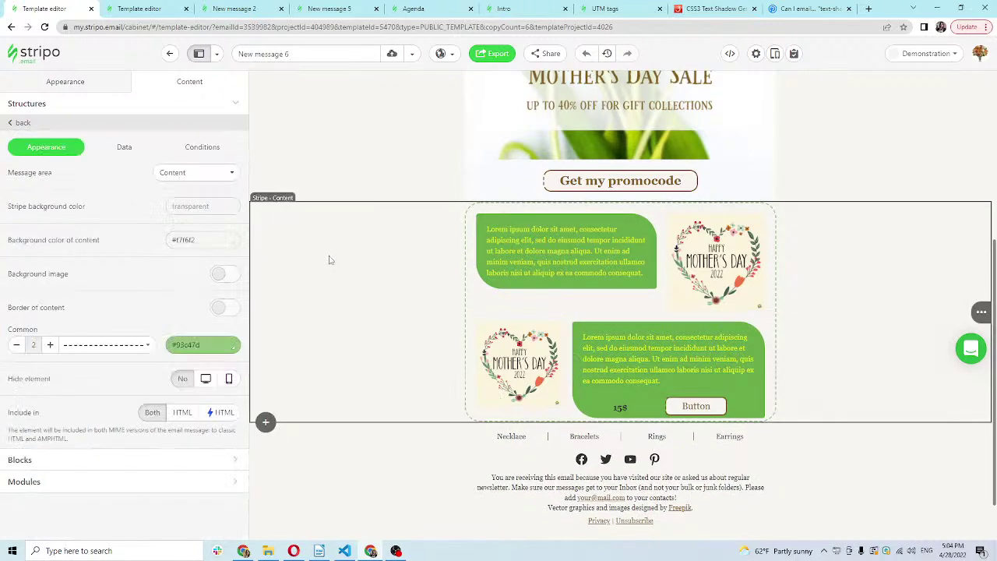
click(361, 492)
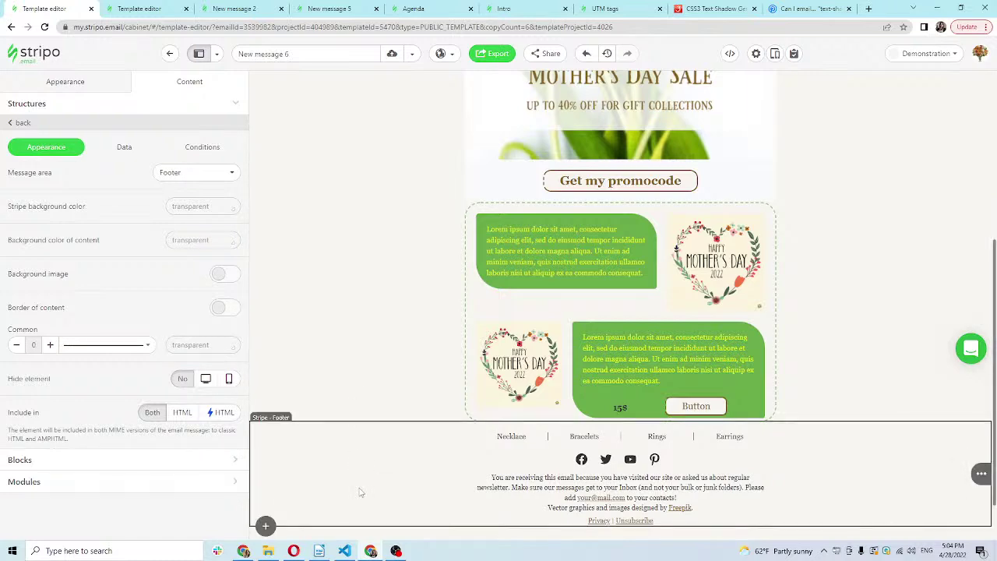
scroll(475, 377, up, 5)
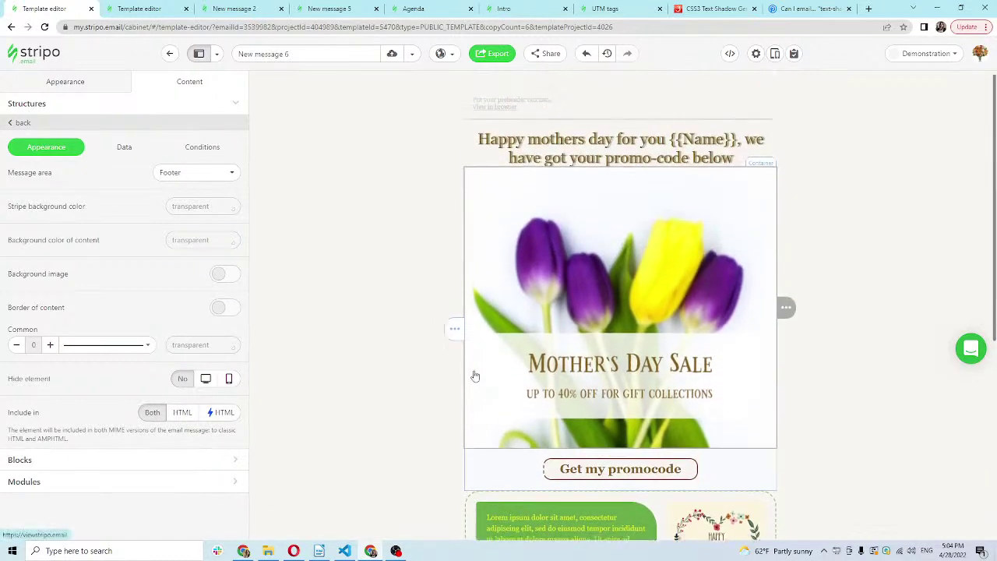
scroll(475, 377, down, 3)
scroll(471, 377, up, 5)
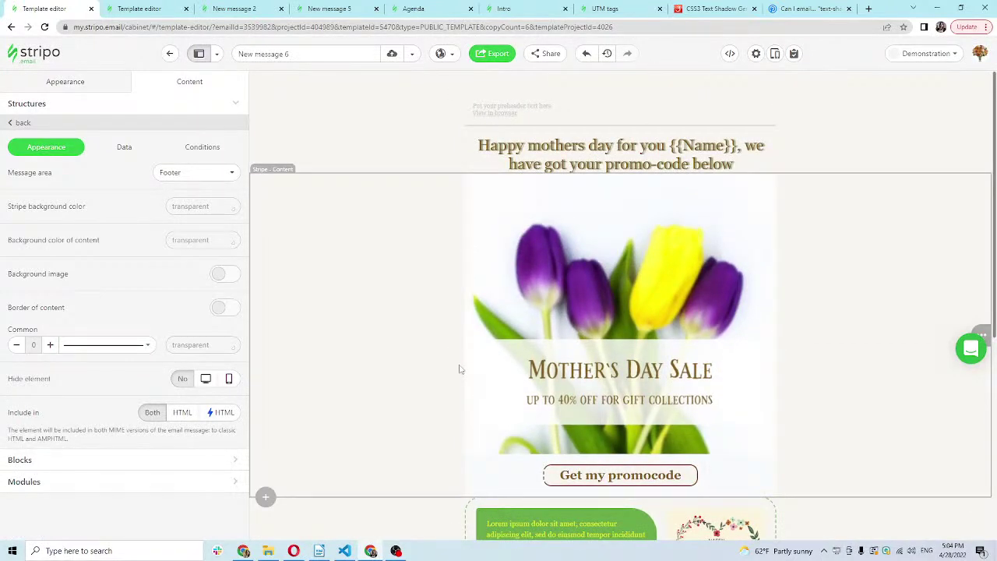
Read the UTM tags page, examining the explanations and example values for campaign name, medium, source and content
click(600, 11)
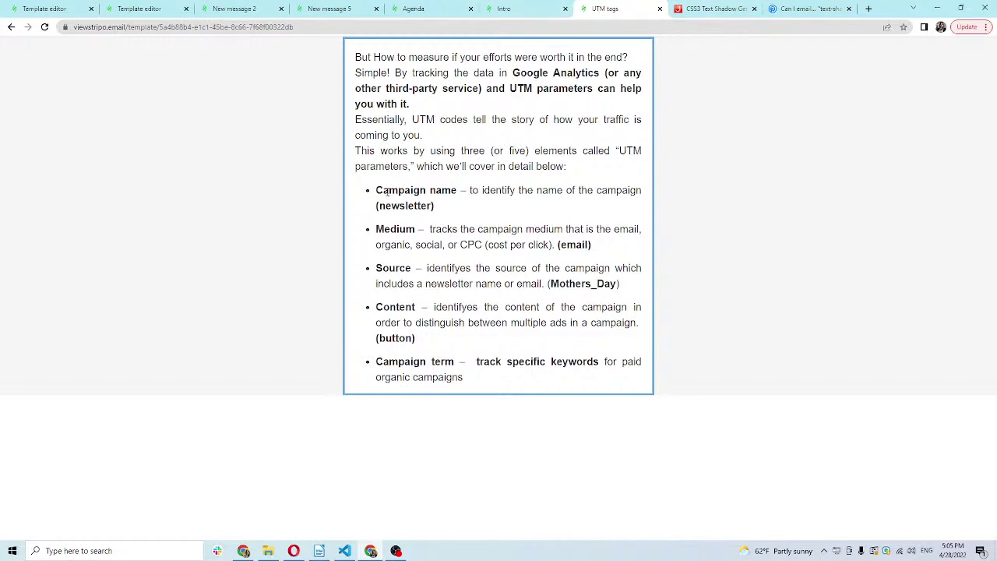
drag(376, 190, 469, 192)
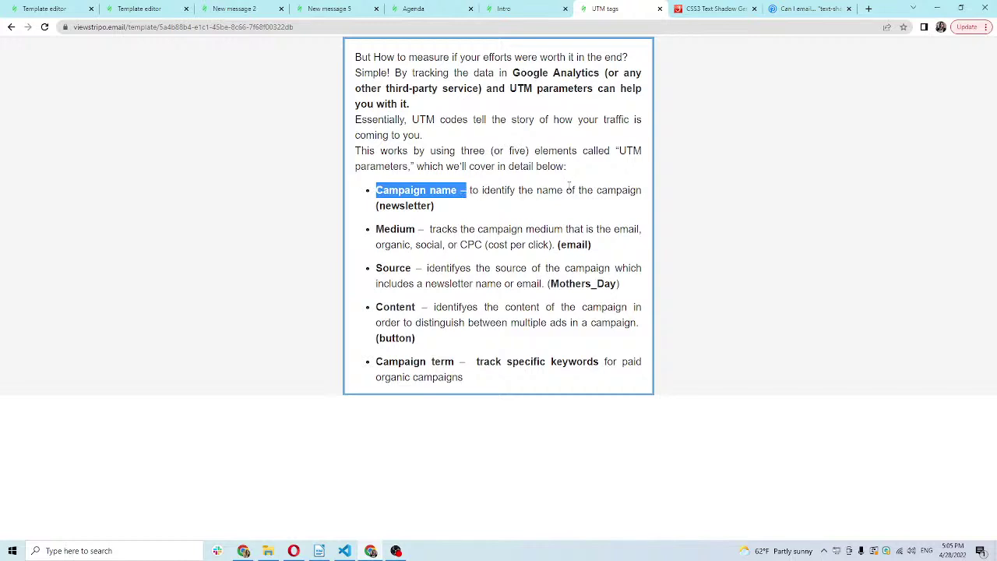
drag(438, 207, 356, 212)
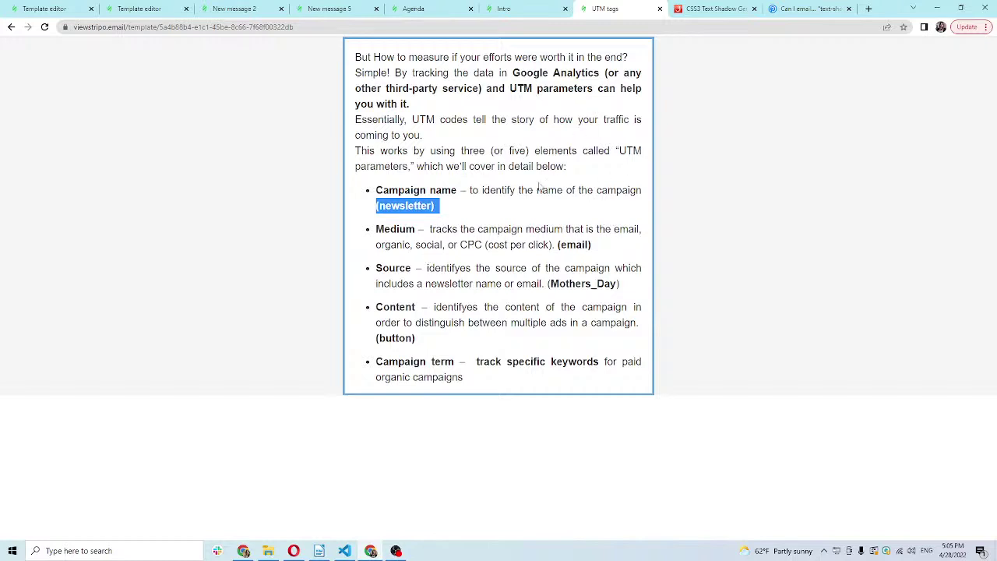
click(603, 245)
drag(603, 245, 546, 232)
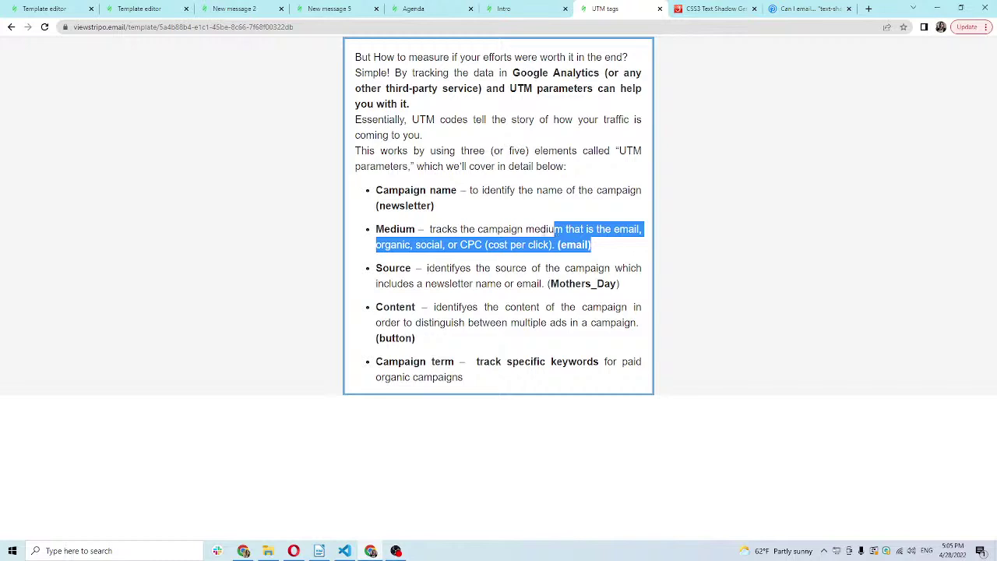
click(437, 266)
drag(429, 268, 631, 285)
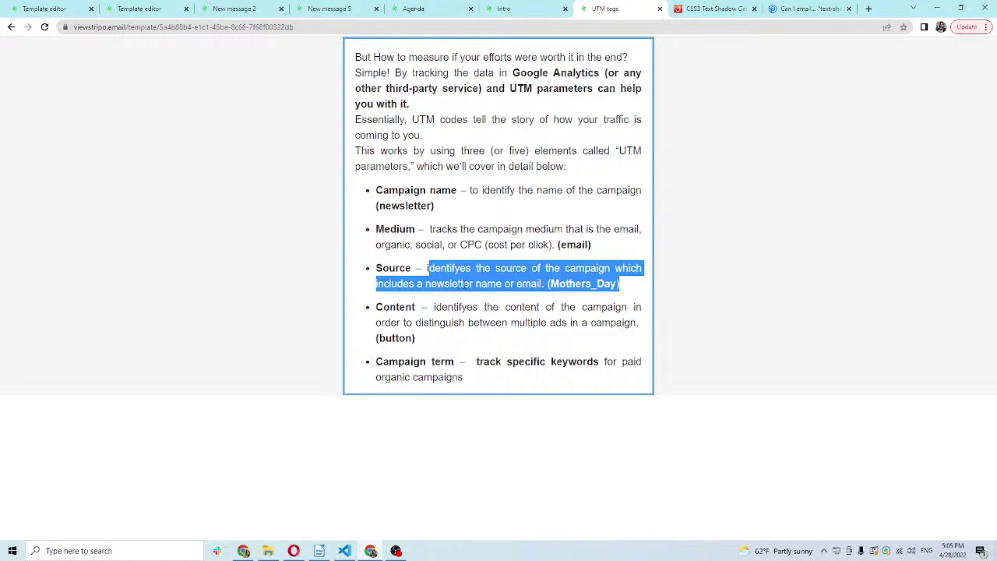
click(543, 284)
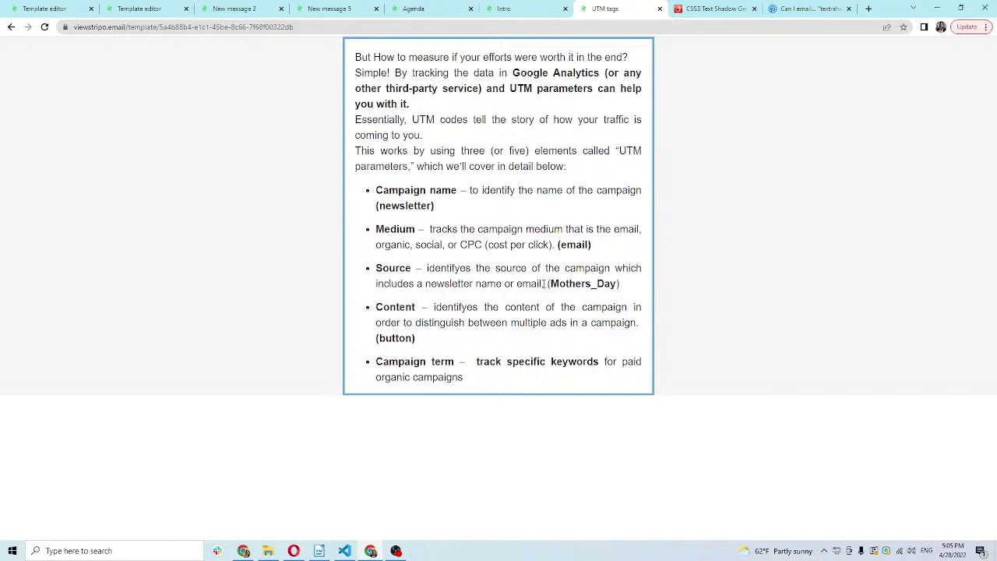
drag(551, 285, 604, 285)
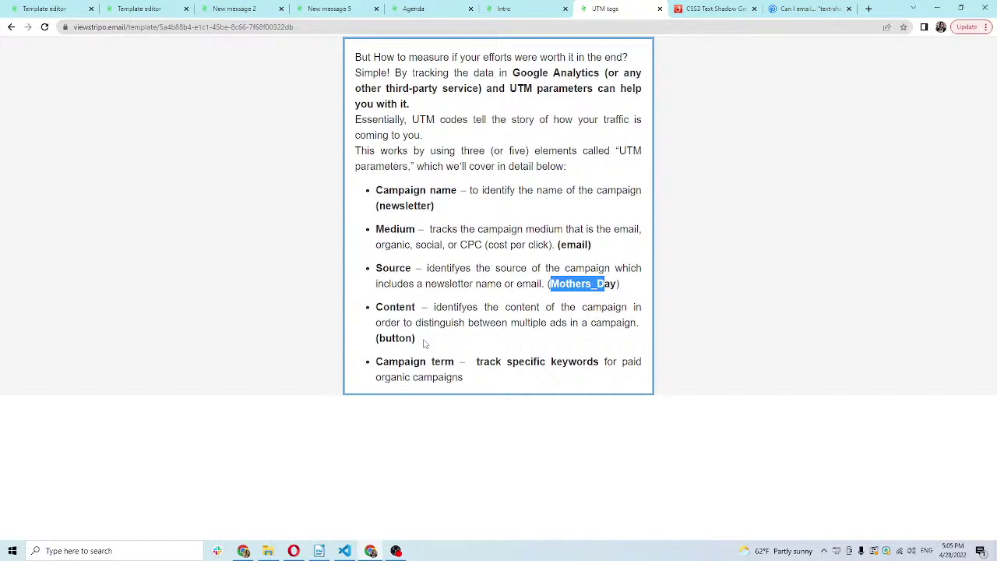
drag(427, 345, 374, 345)
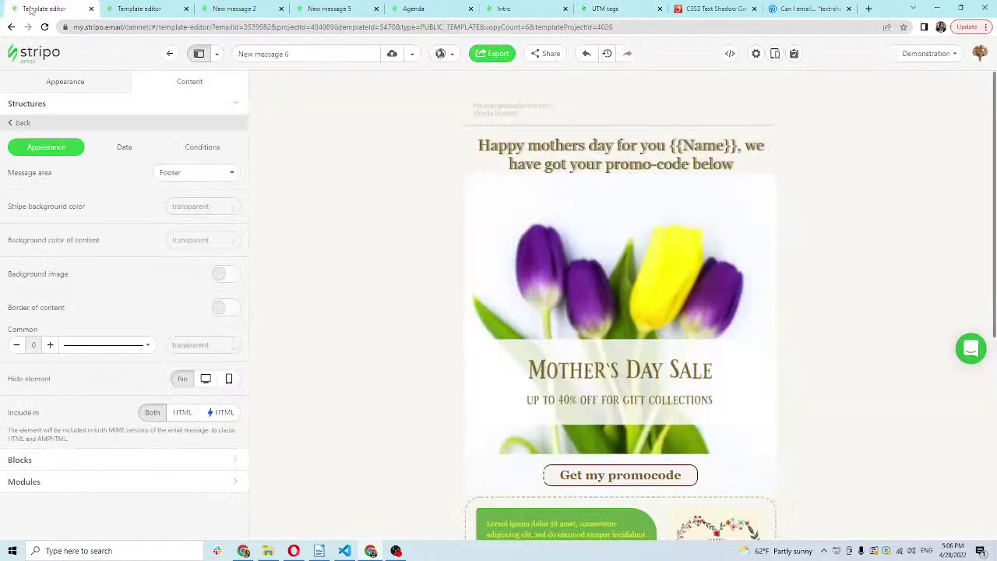
Return to the Mother's Day email and enable adding UTM parameters to URLs after export in its settings
click(44, 9)
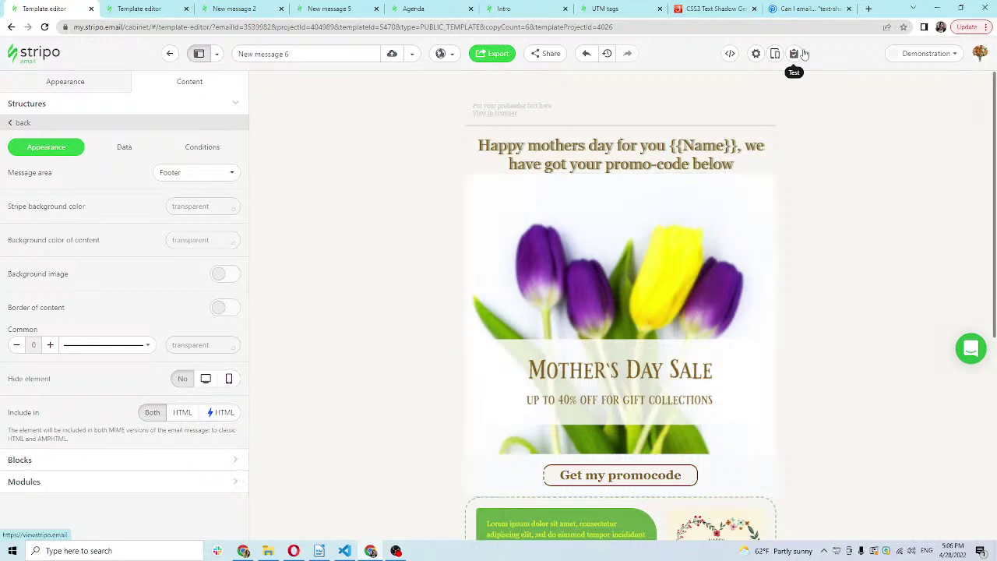
click(756, 53)
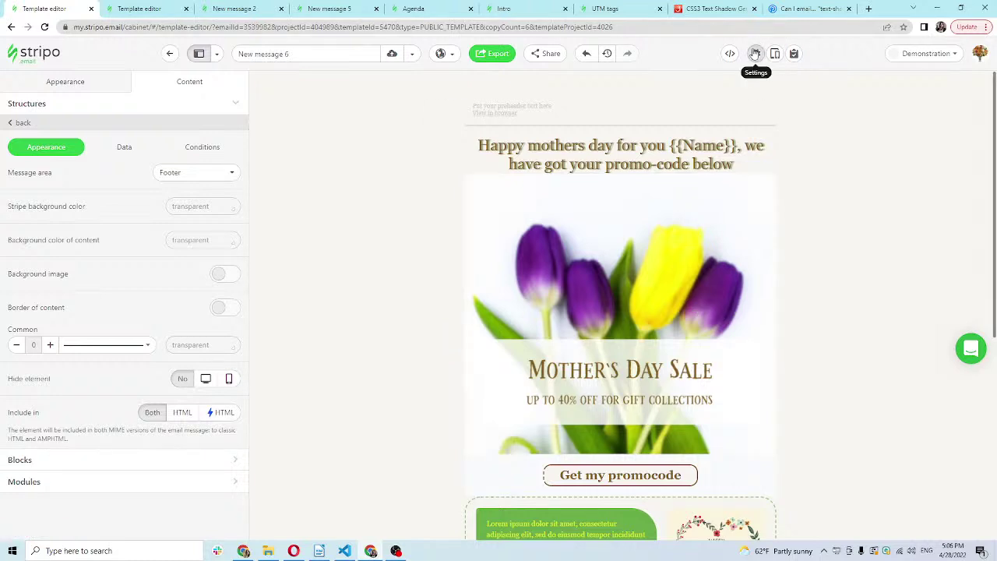
drag(475, 208, 614, 213)
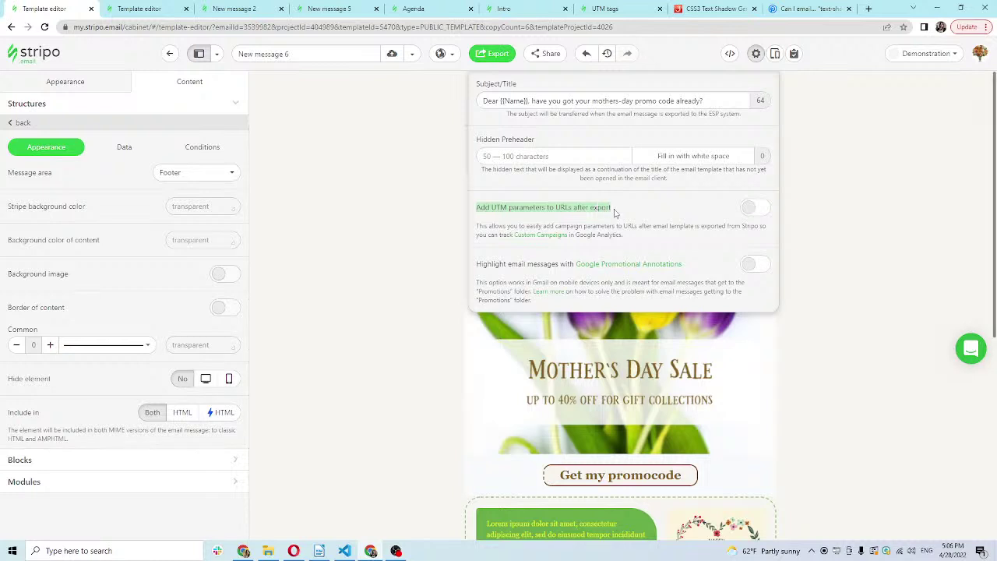
click(755, 209)
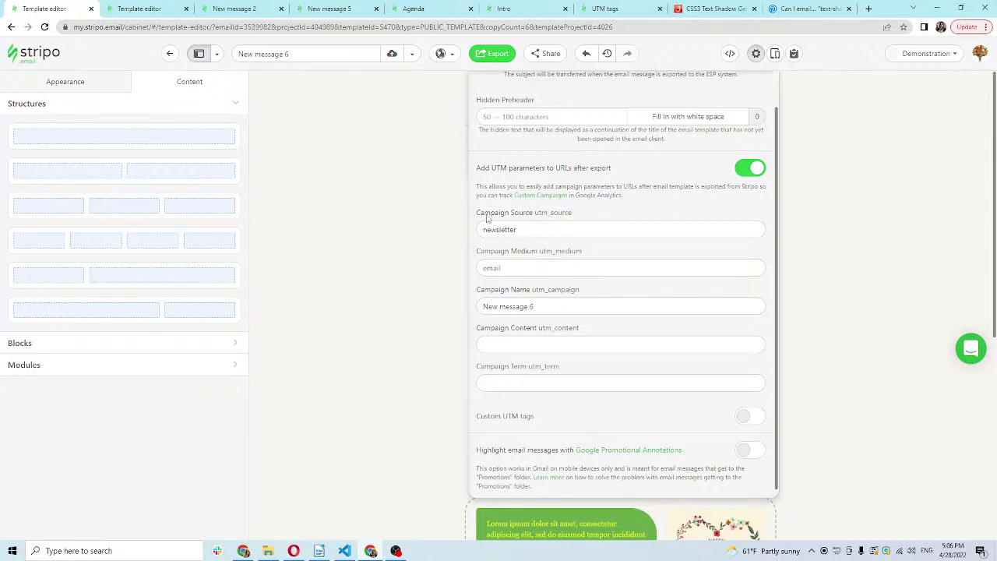
Copy the source example value Mothers_Day from the UTM tags page
drag(538, 229, 539, 251)
click(505, 261)
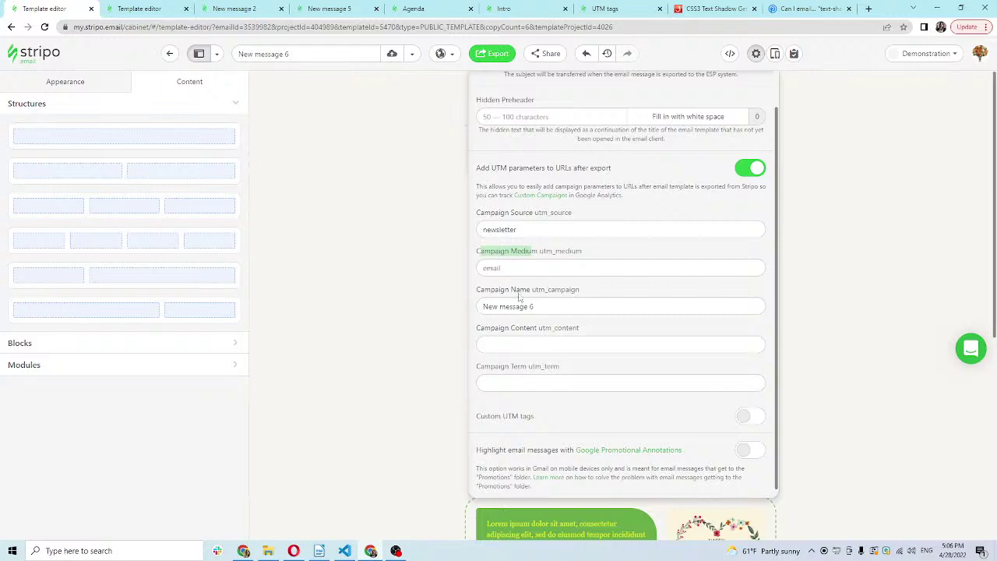
click(136, 8)
click(44, 8)
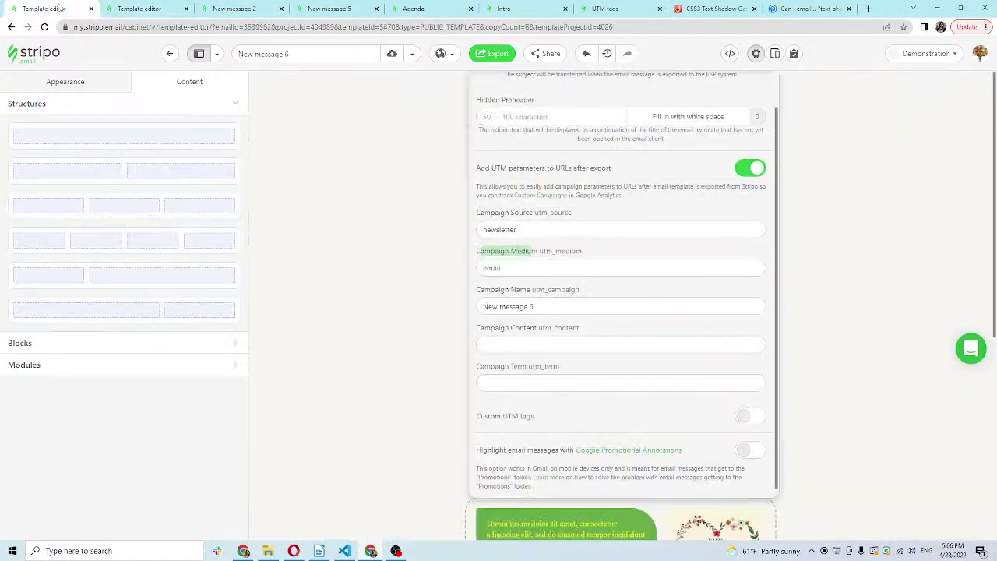
click(604, 8)
drag(549, 284, 618, 284)
key(ctrl+c)
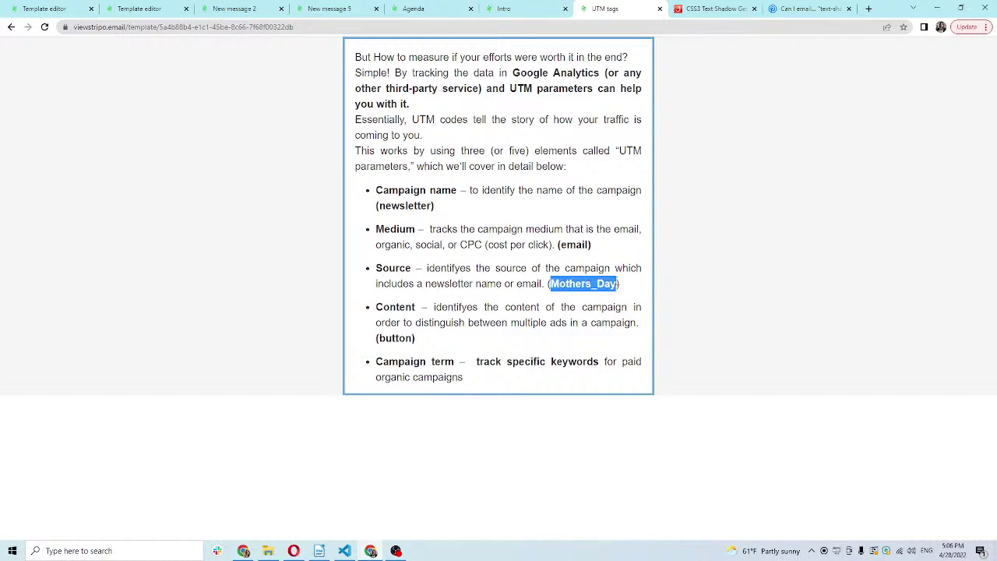
Set the email's UTM campaign name to Mothers_Day and its campaign content to button
click(45, 9)
drag(565, 306, 477, 306)
key(ctrl+v)
click(506, 344)
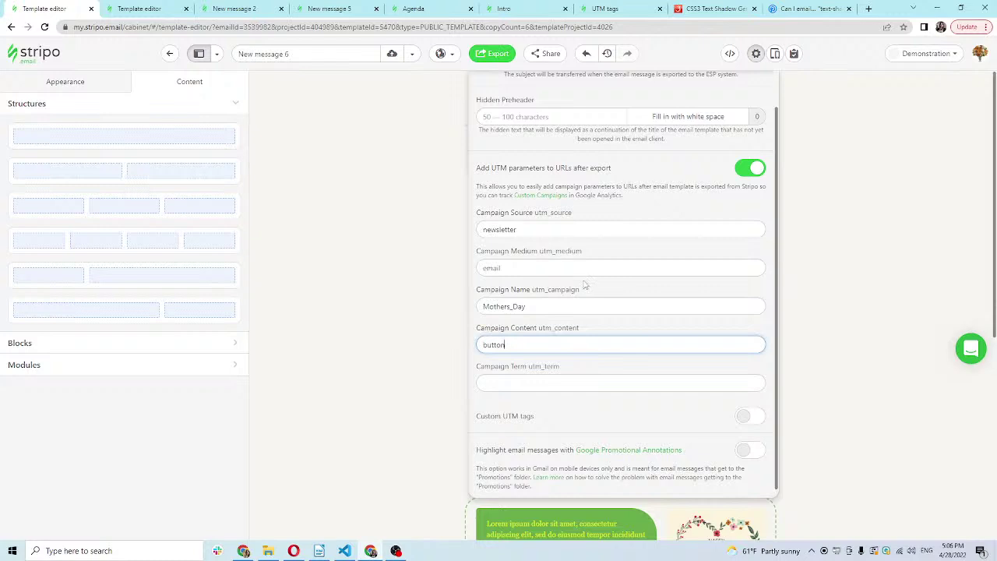
Enable custom UTM tags, try to add another tag row without filling in the first, and close the email settings
drag(476, 420, 536, 426)
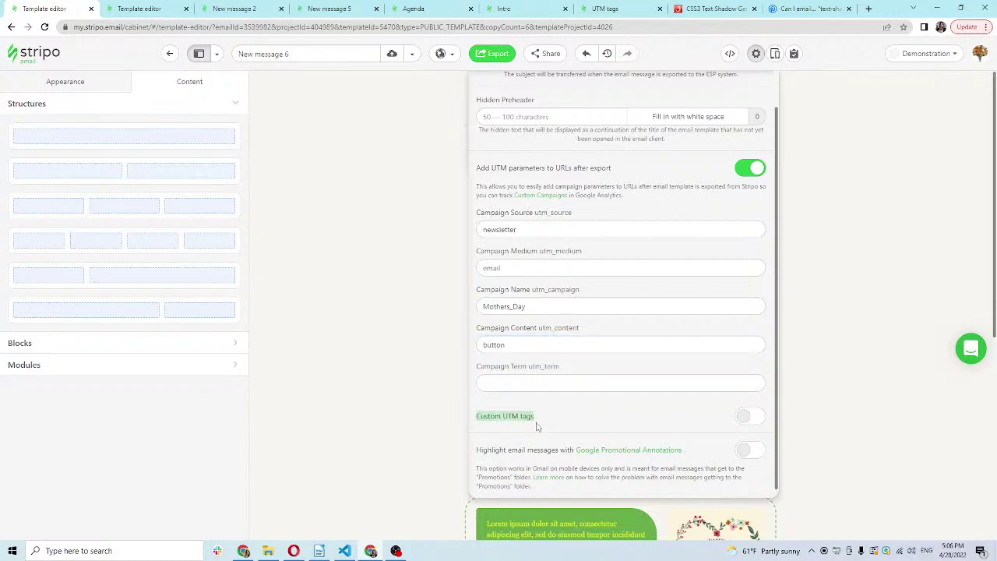
click(750, 416)
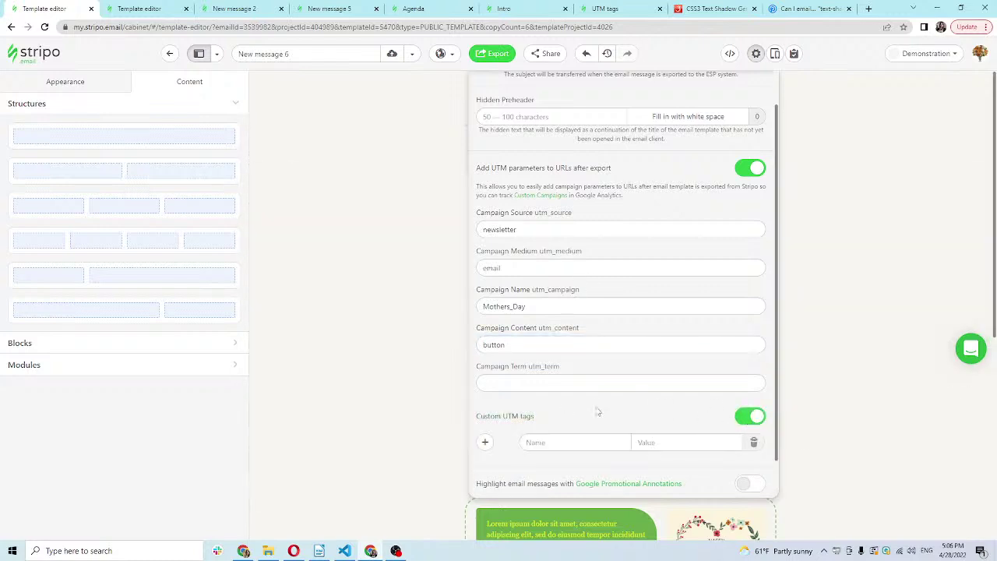
scroll(596, 411, down, 1)
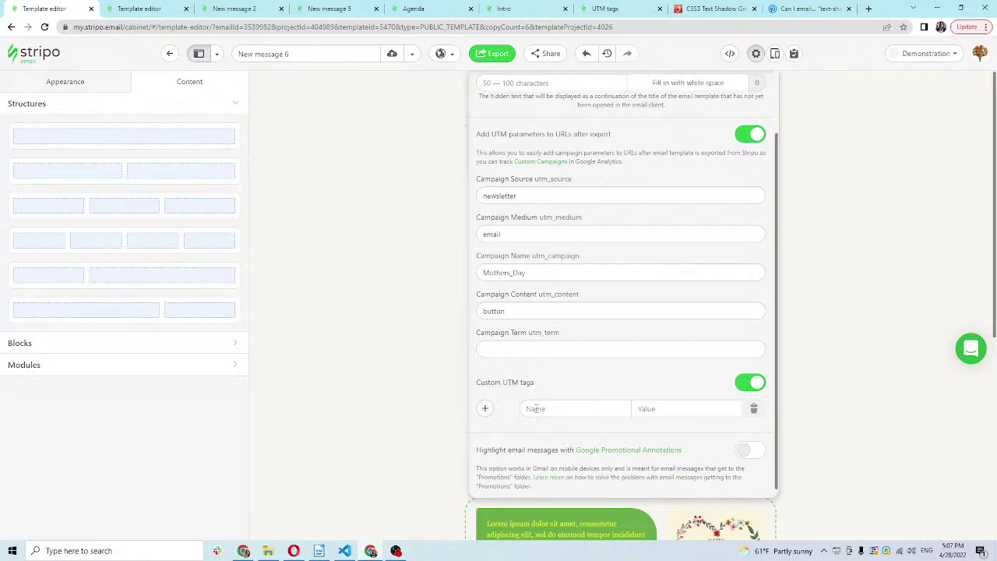
click(485, 409)
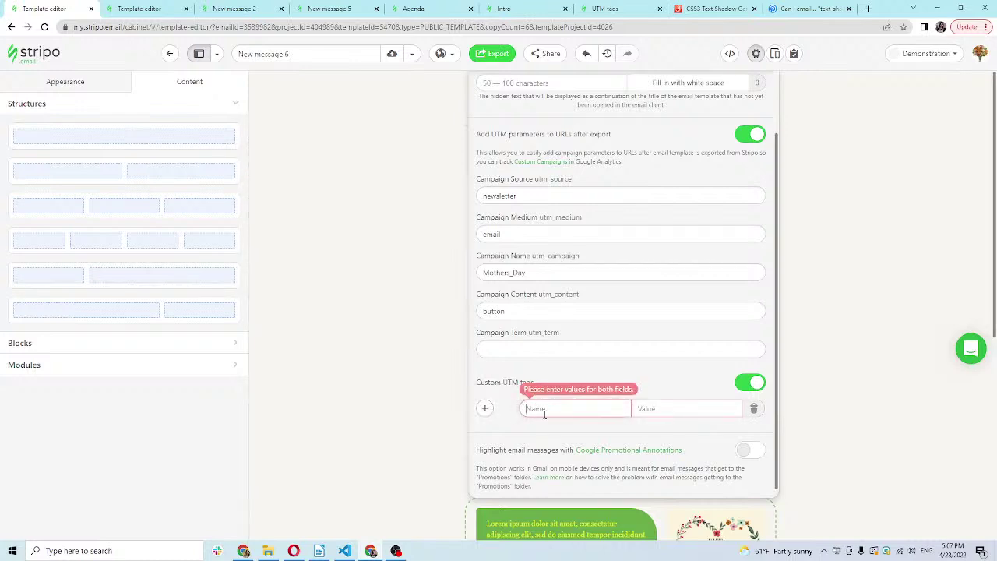
click(486, 407)
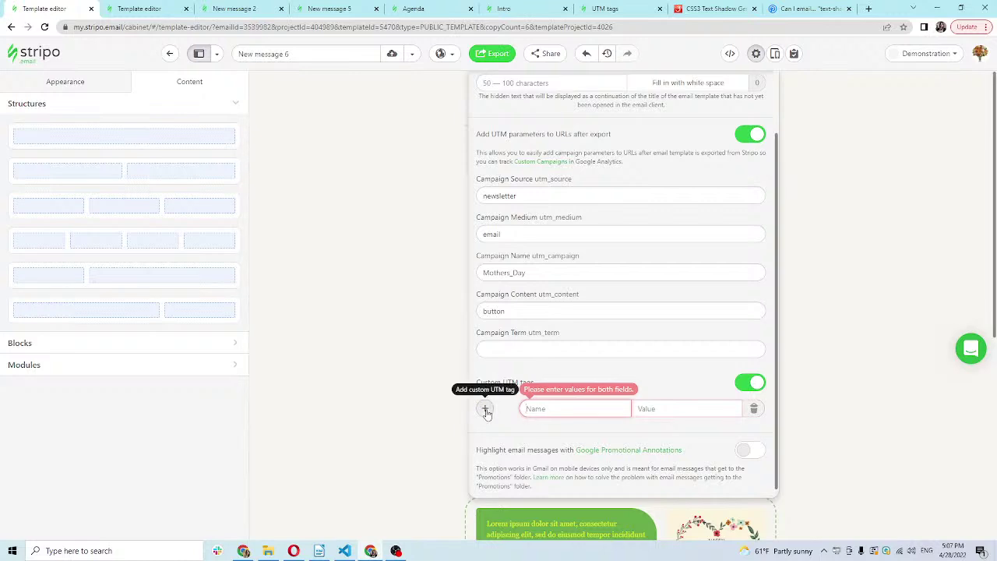
scroll(545, 355, up, 1)
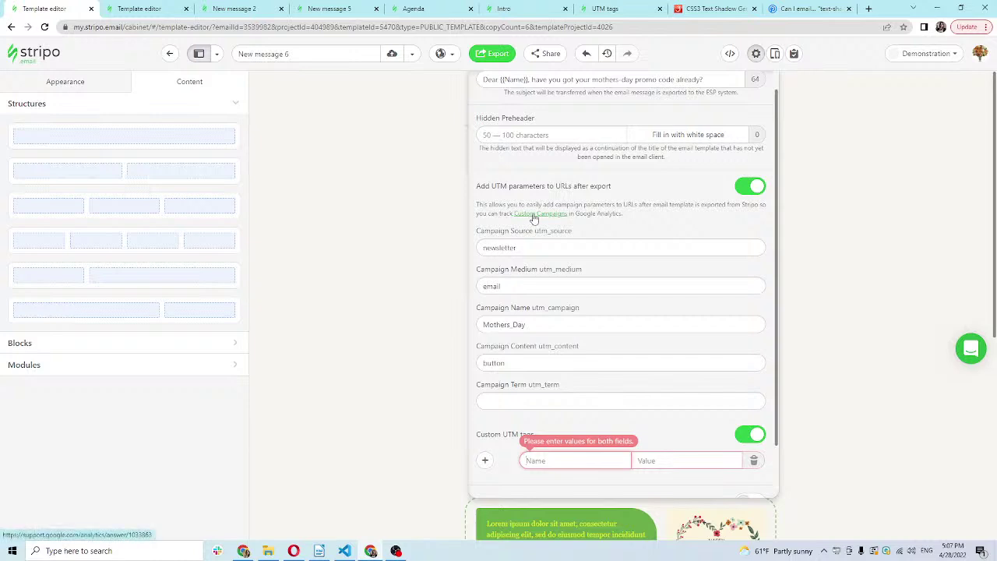
click(755, 52)
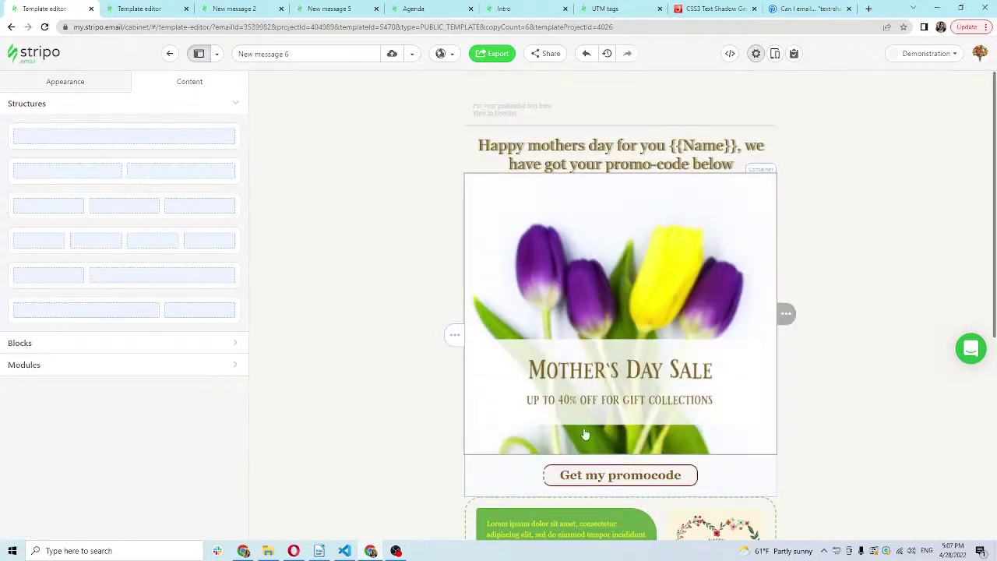
Link the "Get my promocode" button to the Can I email text-shadow page, using the URL copied from its browser tab
click(587, 477)
click(97, 185)
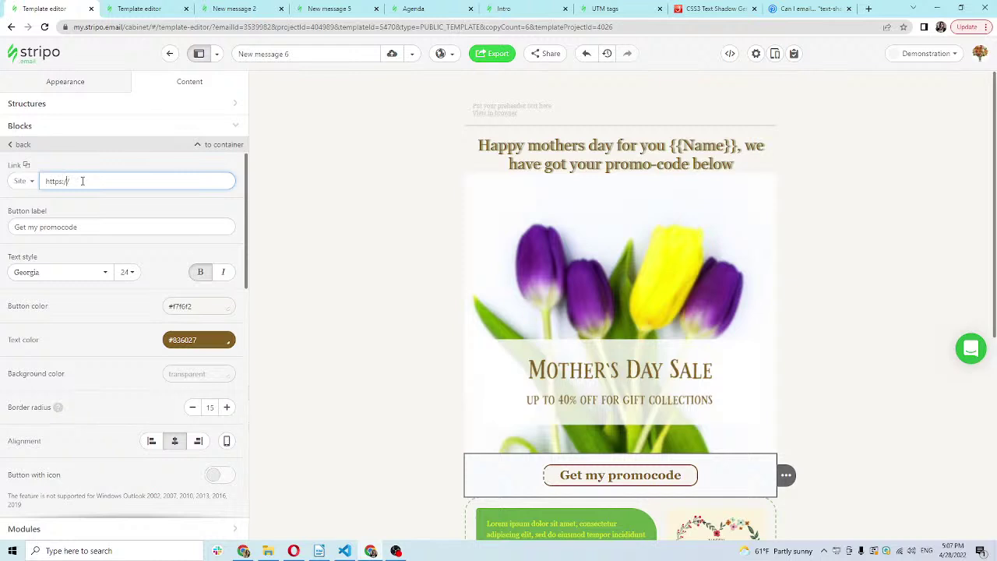
click(806, 9)
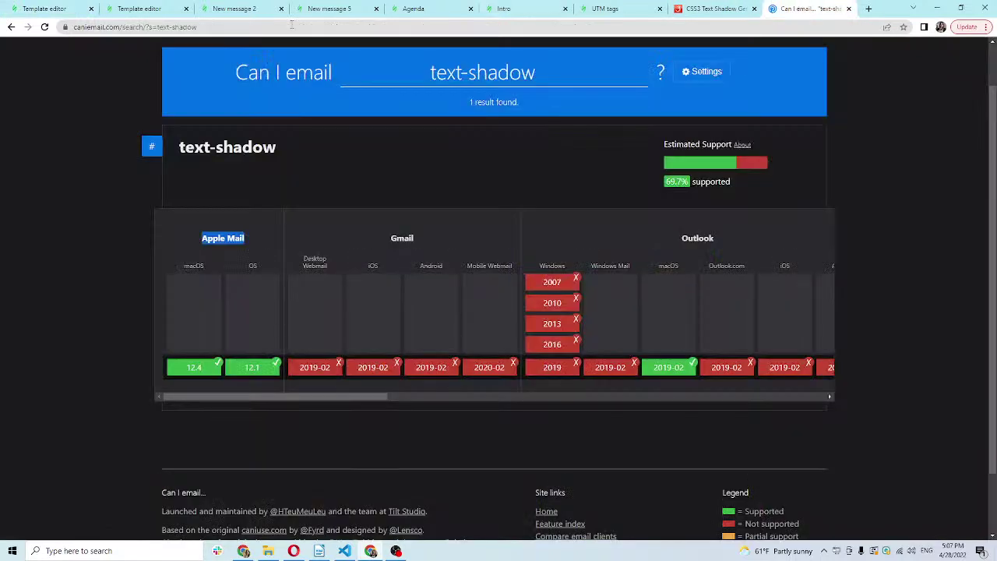
click(232, 26)
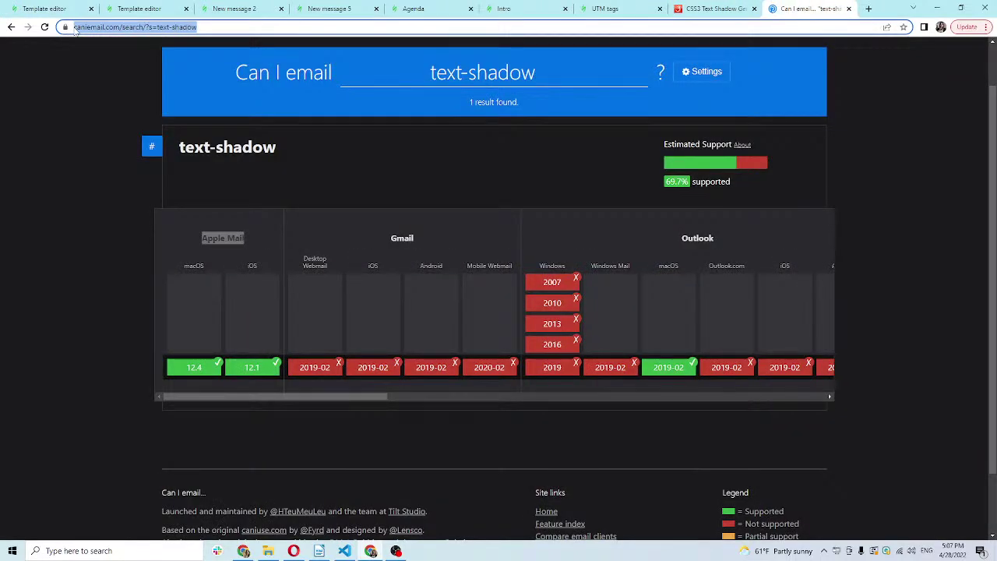
key(ctrl+c)
click(45, 9)
key(ctrl+a)
key(ctrl+v)
click(418, 365)
scroll(562, 425, down, 2)
scroll(562, 425, down, 2)
click(676, 441)
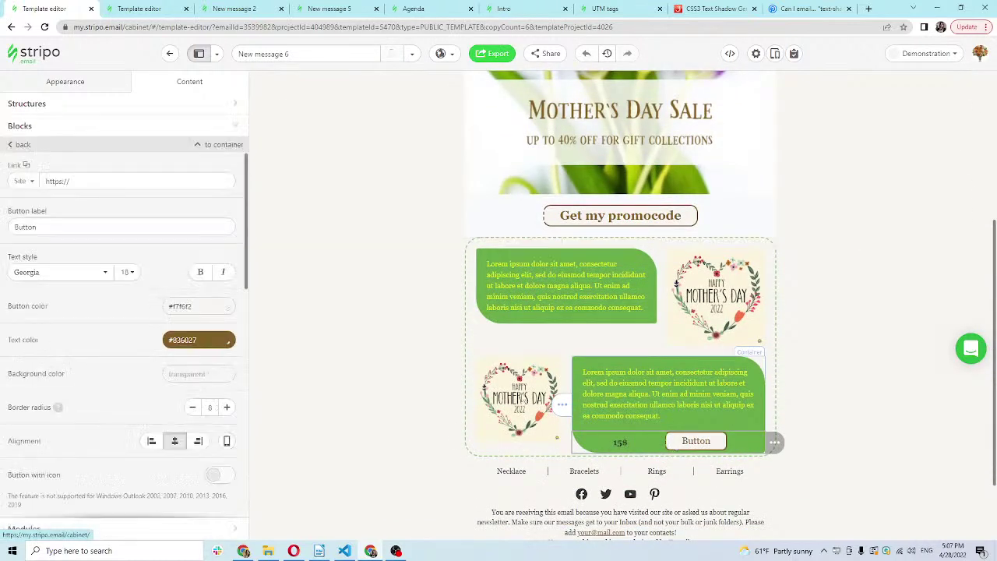
click(151, 180)
key(ctrl+a)
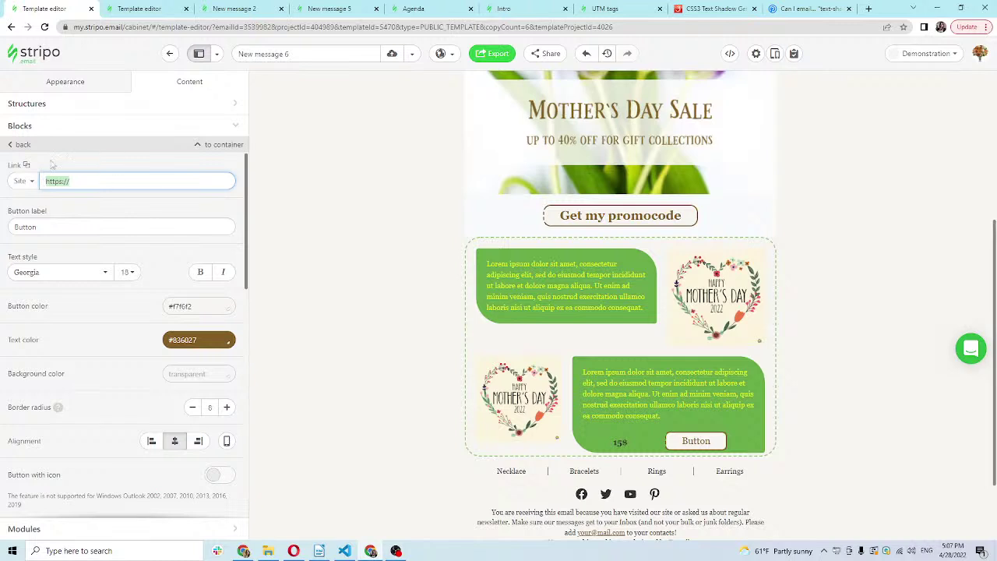
key(ctrl+v)
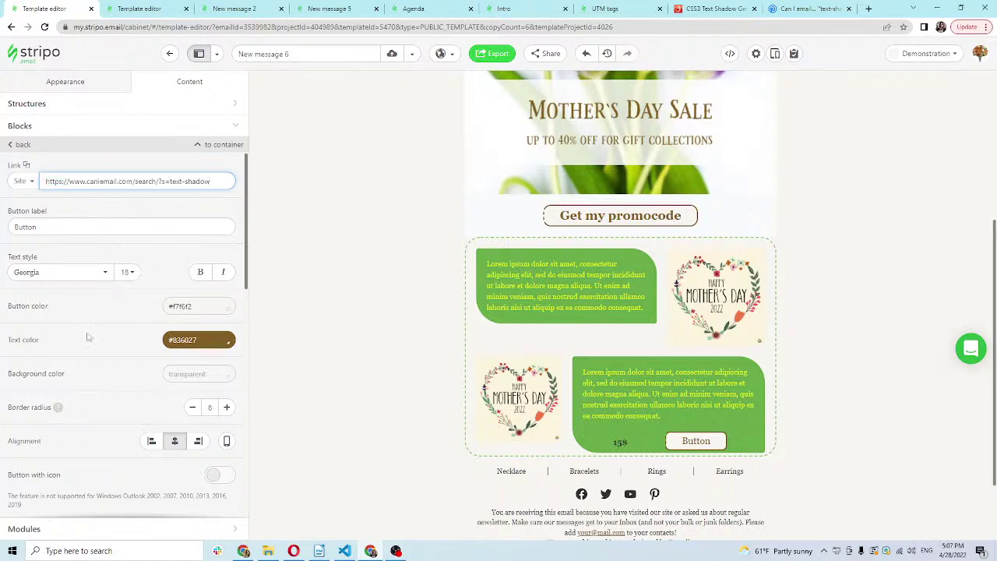
Check the email's UTM settings, export the email as HTML and copy the code to the clipboard
click(756, 53)
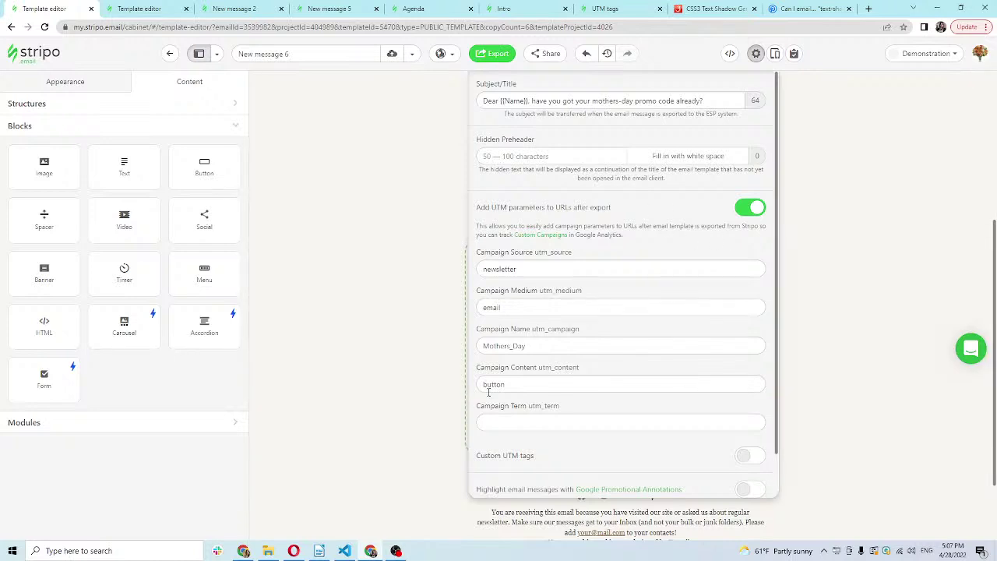
click(322, 133)
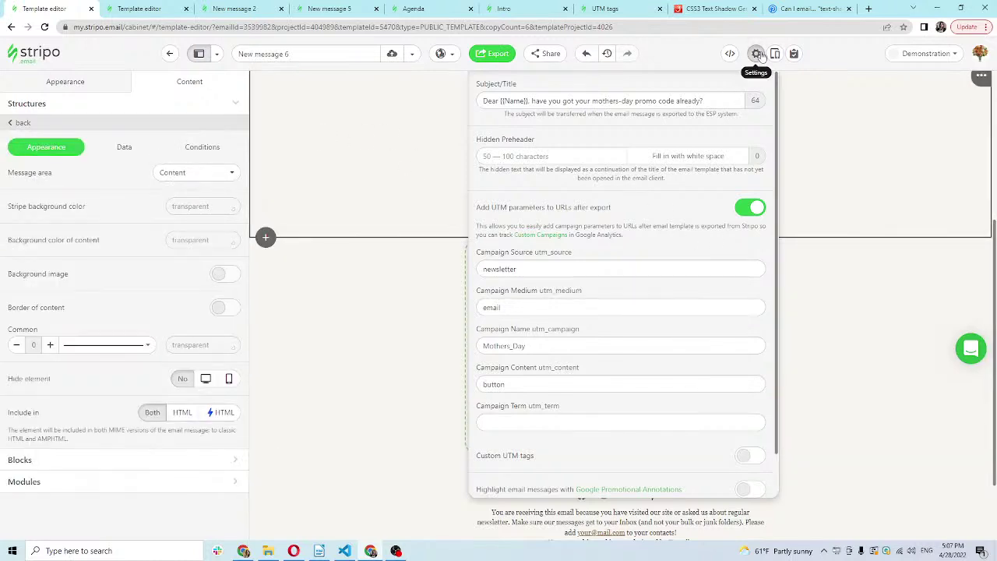
click(757, 54)
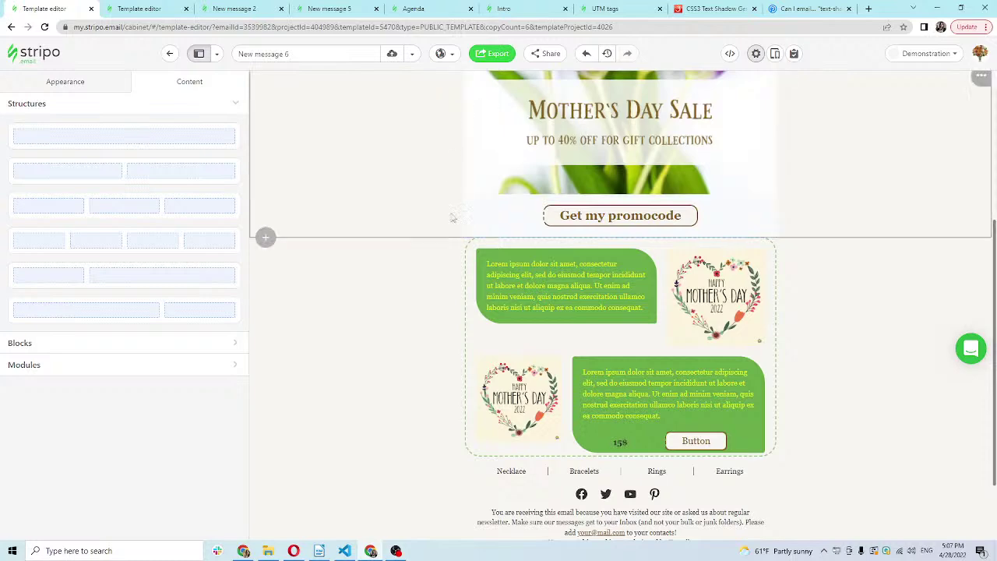
click(485, 54)
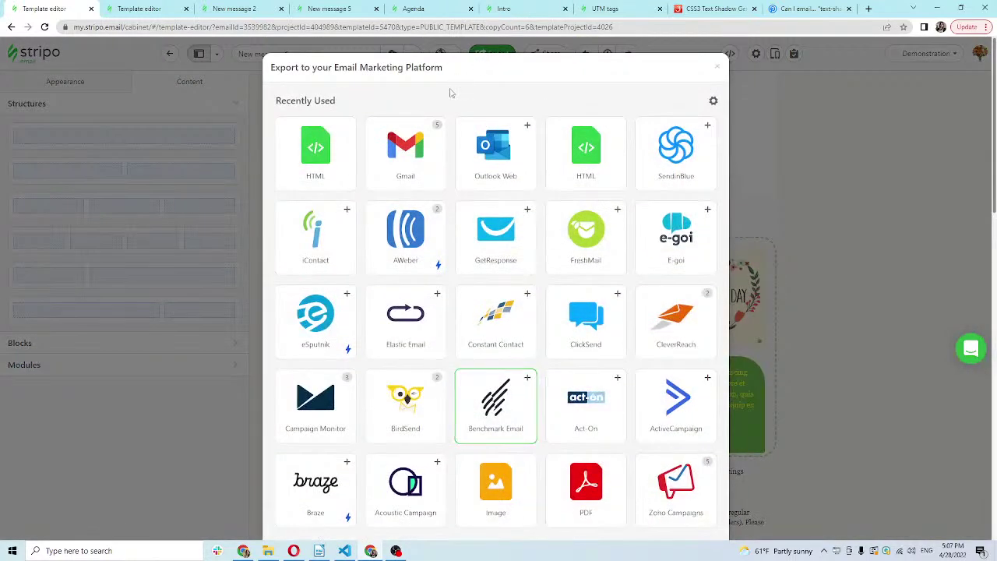
click(328, 154)
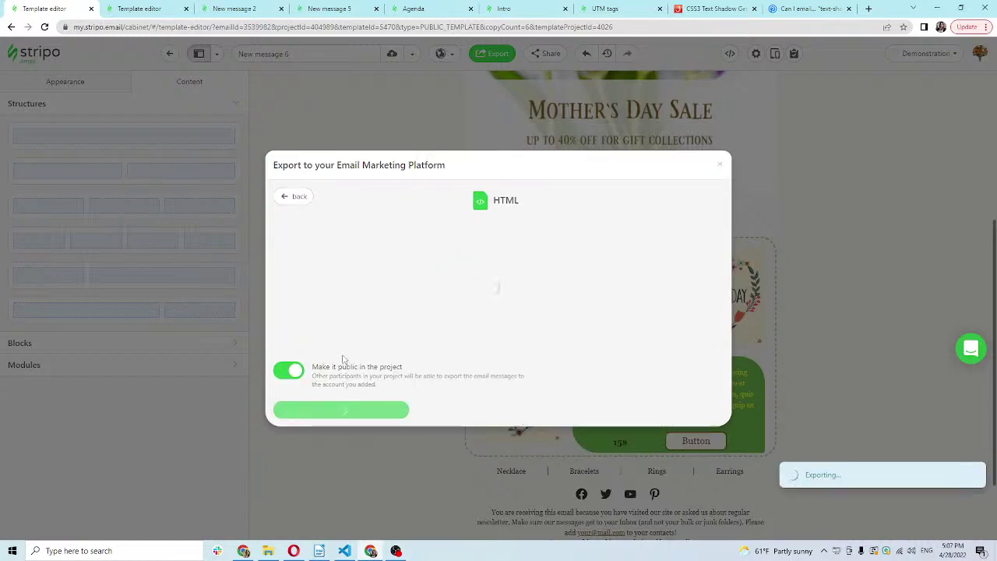
click(349, 410)
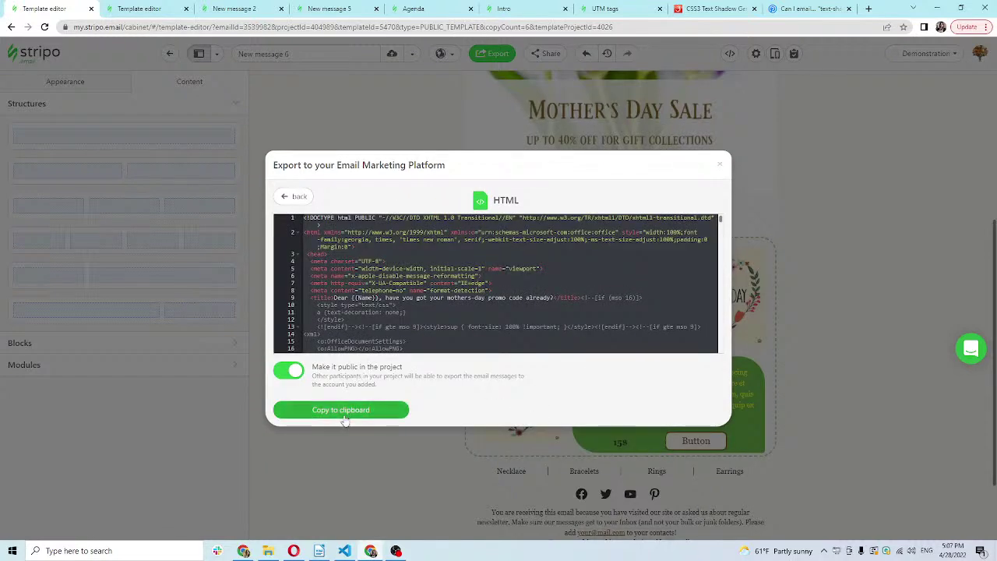
Switch to Visual Studio Code, create a new file and paste the exported HTML code into it
click(345, 551)
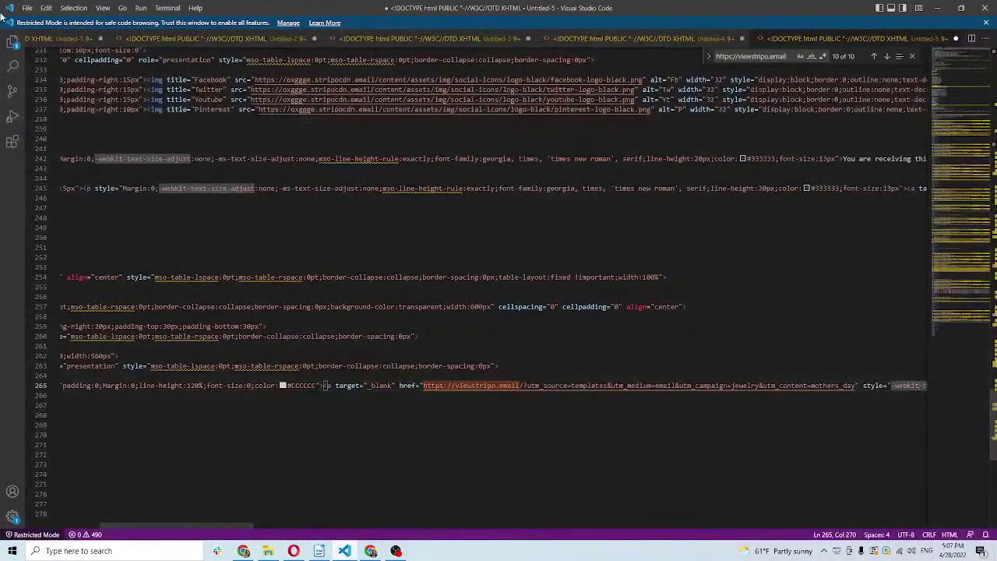
click(27, 8)
click(34, 25)
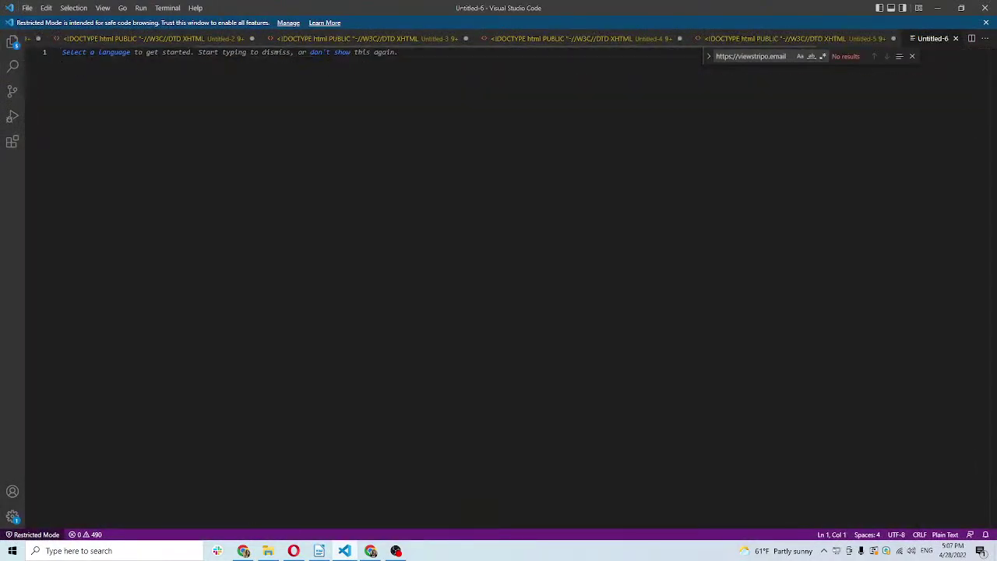
key(ctrl+v)
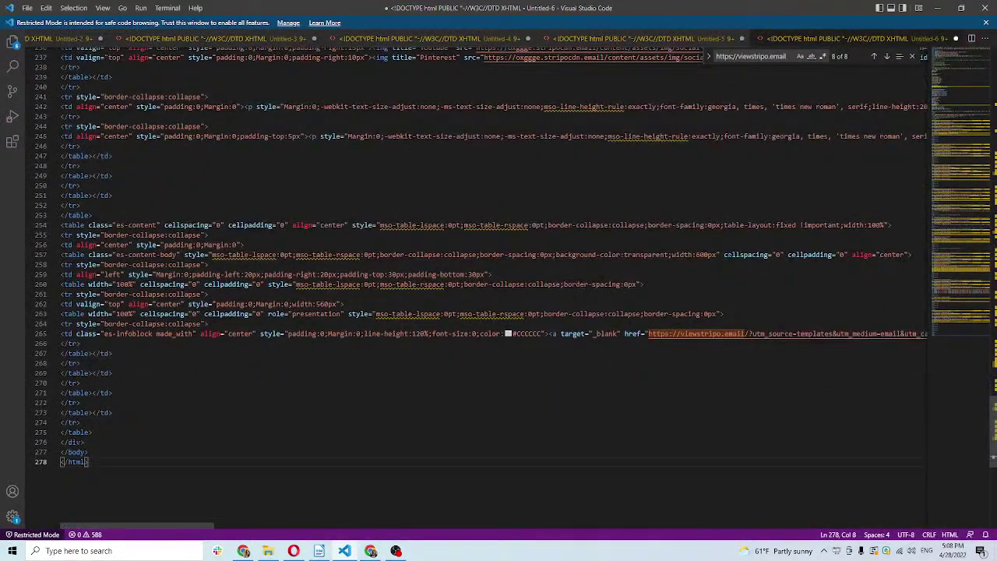
Examine the viewstripo.email link on line 265 of the exported code for its UTM parameters
click(695, 334)
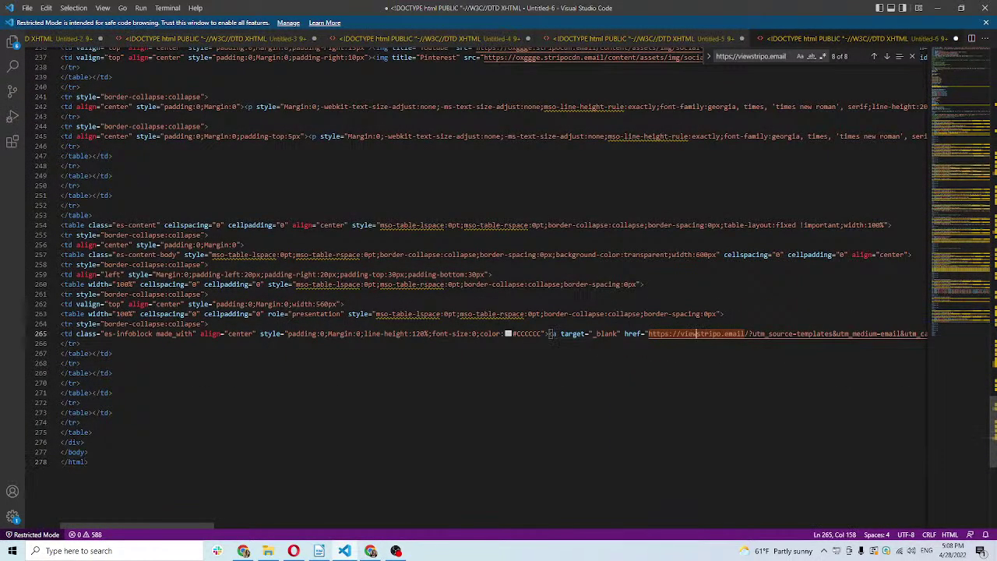
key(Right)
key(Right)
key(Right)
key(Right)
key(Right)
key(Right)
key(Right)
key(Right)
key(Right)
key(Right)
key(Right)
key(Right)
key(Right)
key(Right)
key(Right)
key(Right)
key(Right)
key(Right)
key(Right)
key(Right)
key(Right)
key(Right)
key(Right)
key(Right)
key(Right)
key(Right)
key(Right)
key(Right)
key(Right)
key(Right)
key(Right)
key(Right)
key(Right)
key(Right)
key(Right)
key(Right)
key(Right)
key(Right)
key(Right)
key(Right)
key(Right)
key(Right)
key(Right)
key(Right)
key(Right)
key(Right)
key(Right)
key(Right)
key(Right)
key(Right)
key(Right)
key(Right)
key(Right)
key(Right)
key(Right)
key(Right)
key(Right)
key(Right)
key(Right)
key(Right)
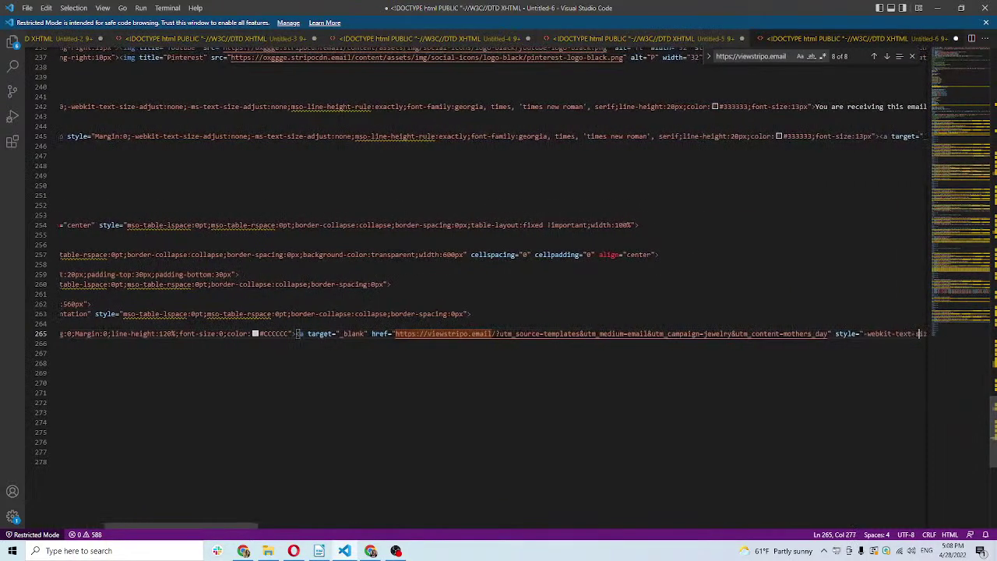
key(Right)
key(Right)
key(Right)
key(Right)
key(Right)
key(Right)
key(Right)
key(Right)
key(Right)
key(Right)
key(Right)
key(Right)
key(Right)
key(Right)
key(Right)
key(Right)
key(Right)
key(Right)
key(Right)
key(Right)
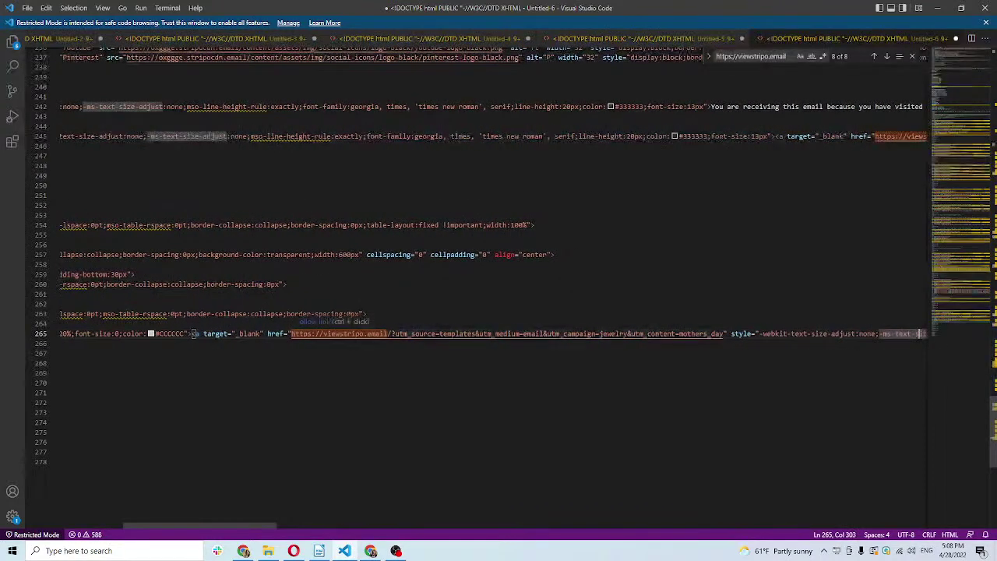
scroll(339, 334, up, 2)
scroll(312, 229, up, 3)
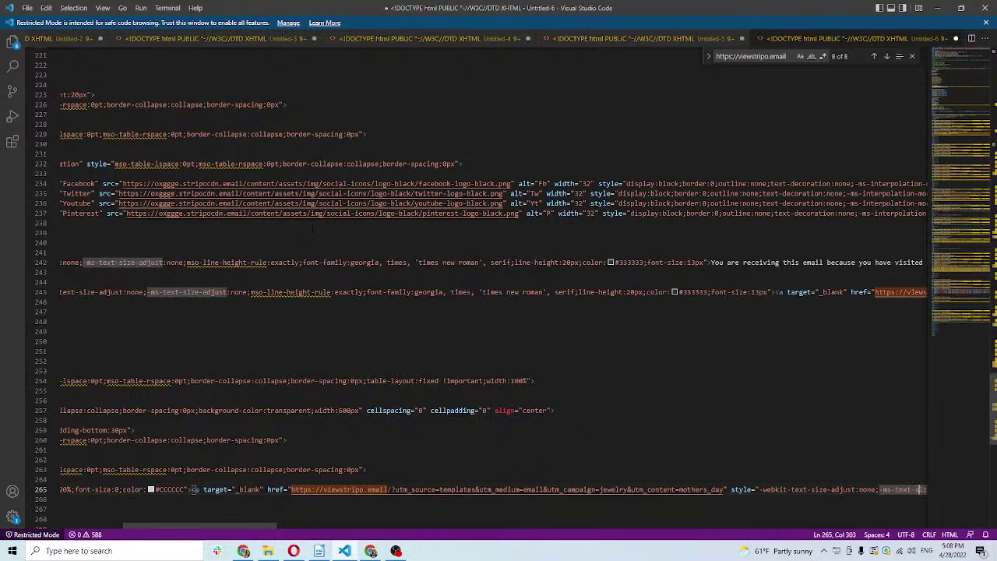
scroll(312, 229, down, 2)
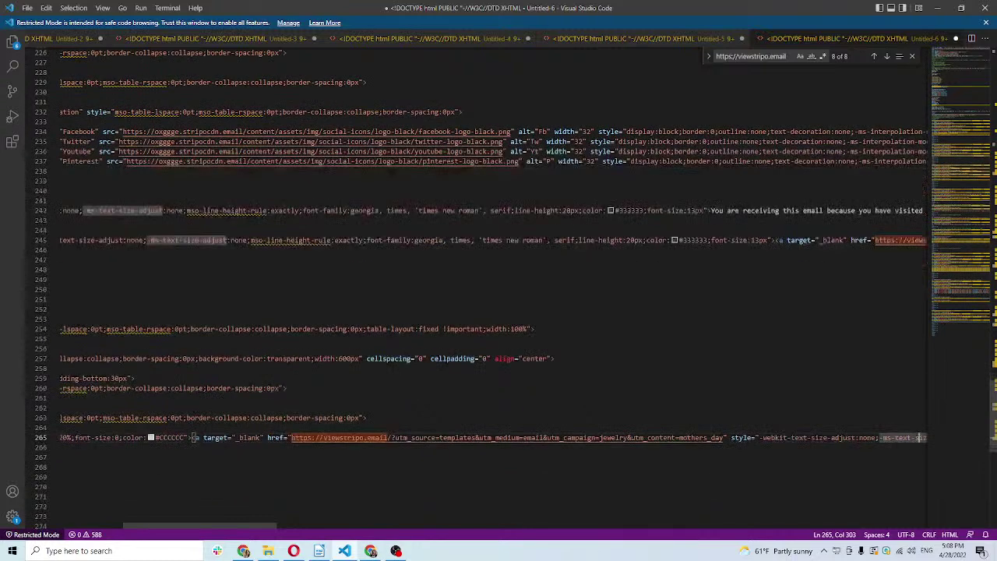
Return to the Mother's Day email in the Stripo editor and close the HTML export dialog
click(937, 10)
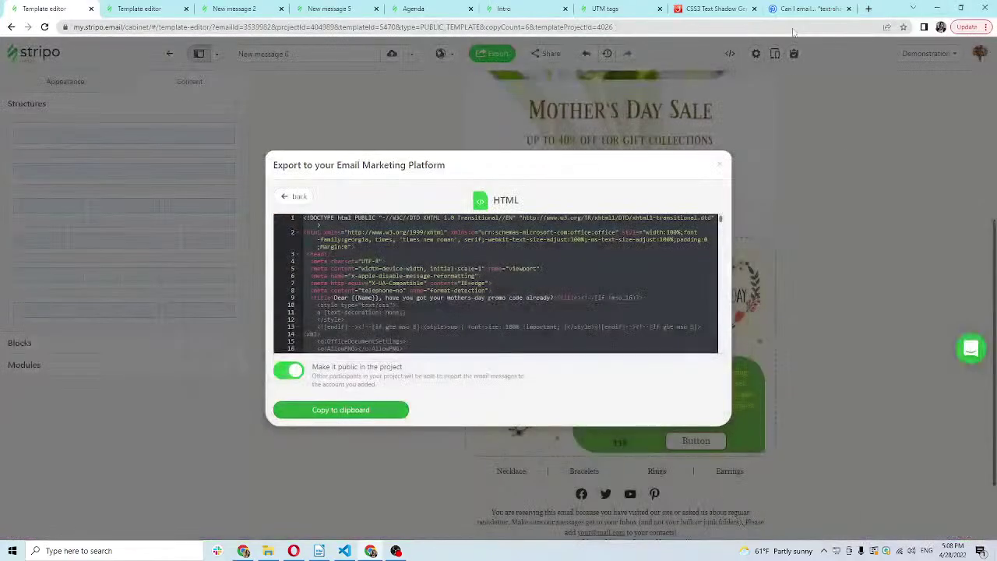
click(720, 166)
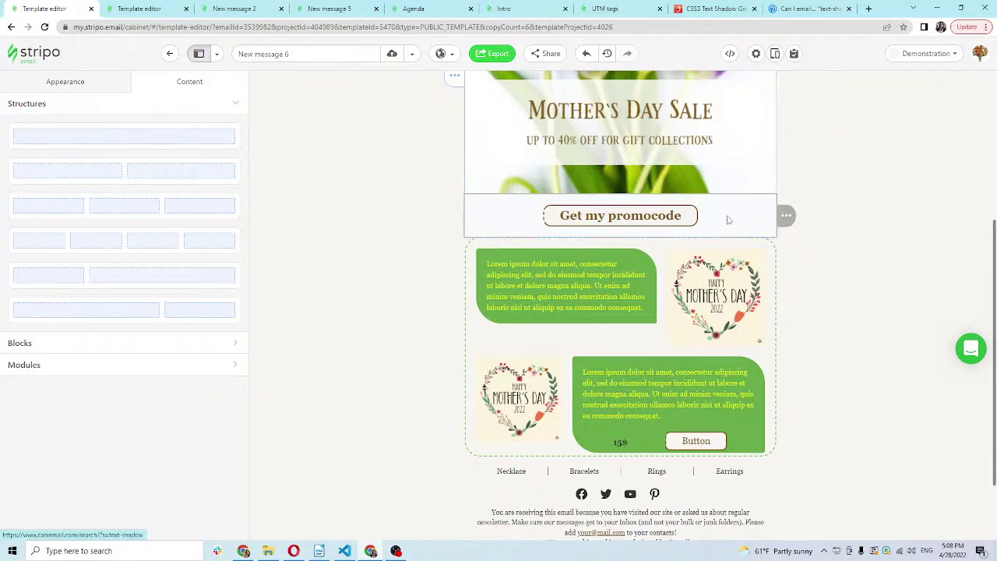
scroll(724, 223, up, 3)
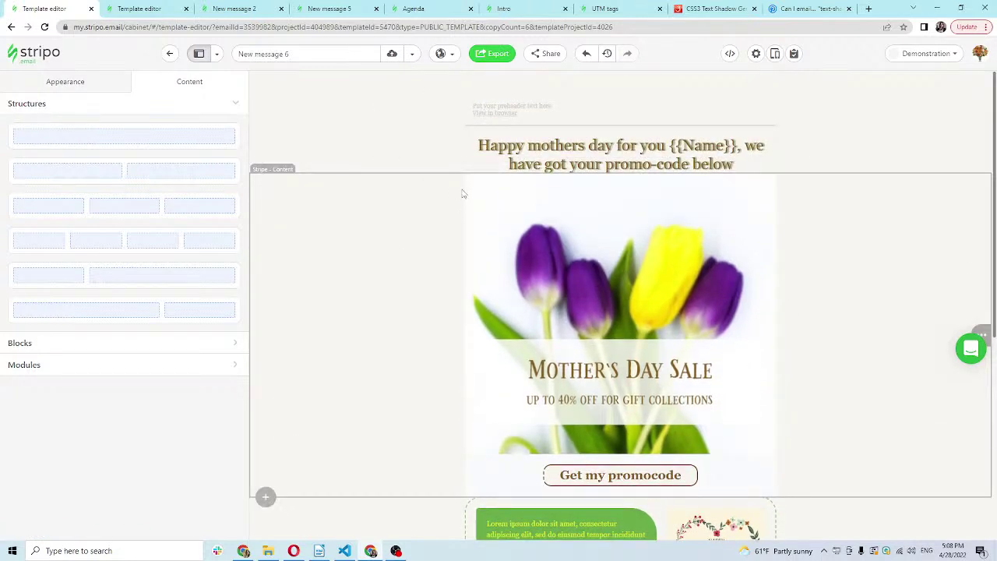
click(514, 156)
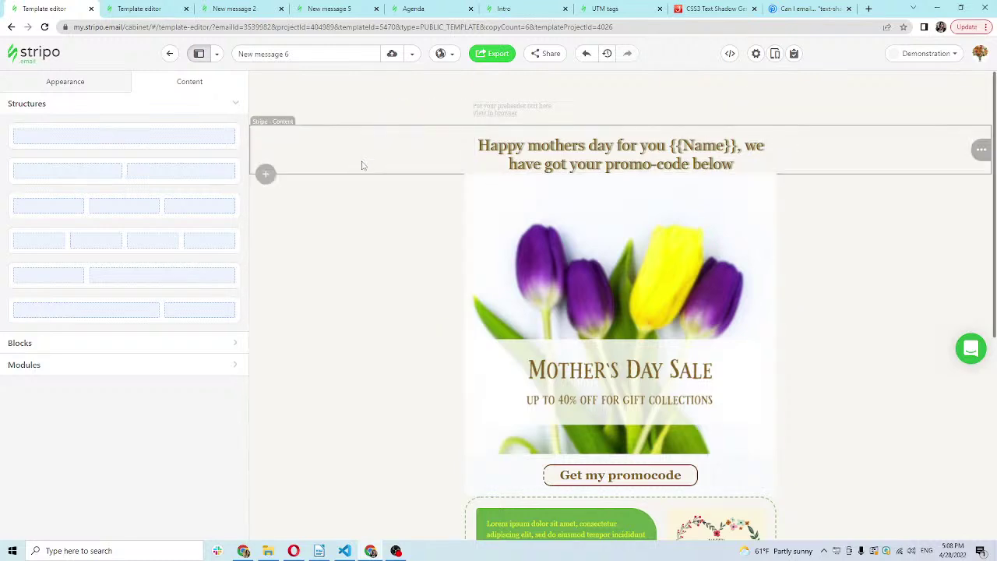
Review the Agenda page on increasing conversions with visuals, and look over the finished Mother's Day email from its banner to its containers
click(406, 6)
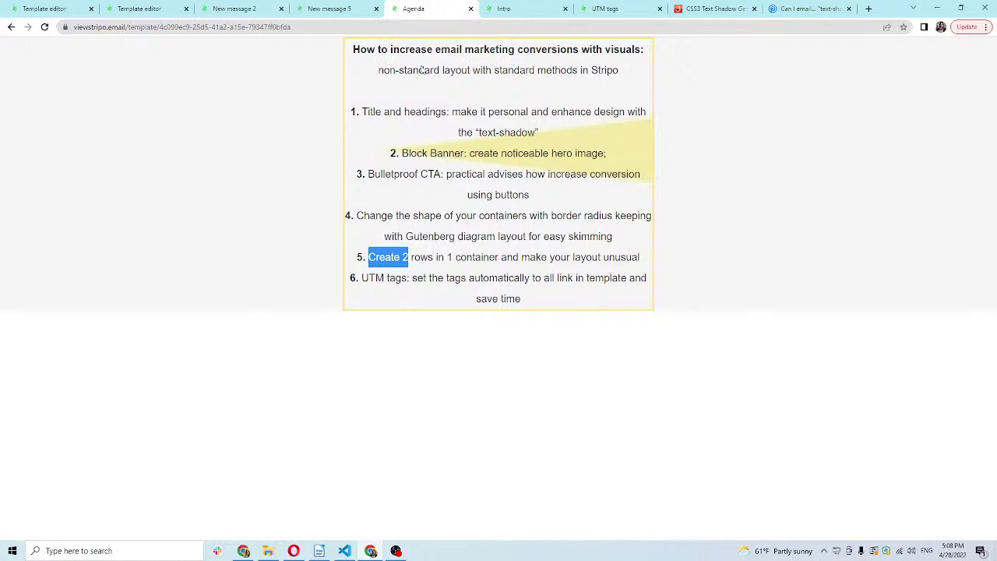
click(414, 136)
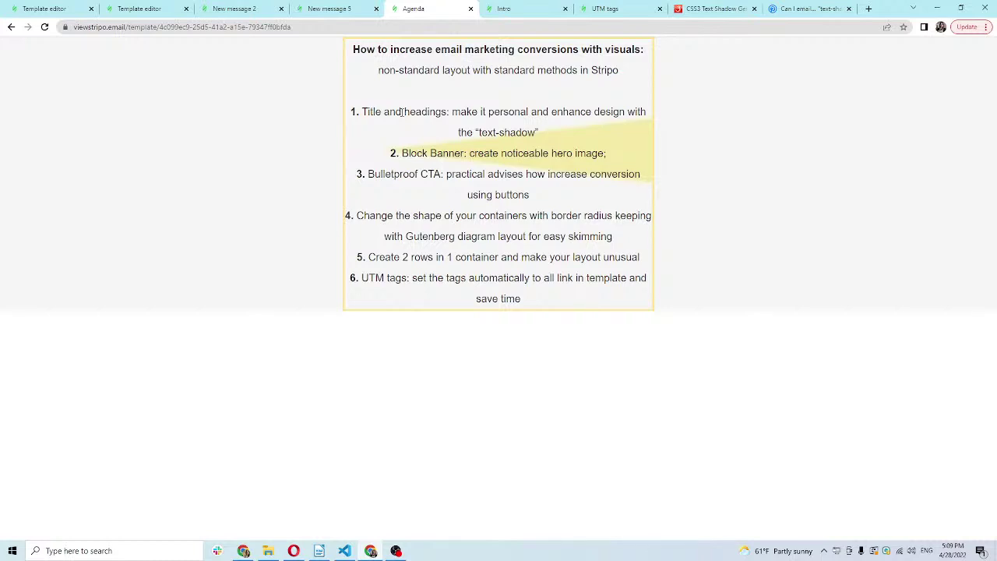
click(71, 8)
scroll(586, 387, down, 2)
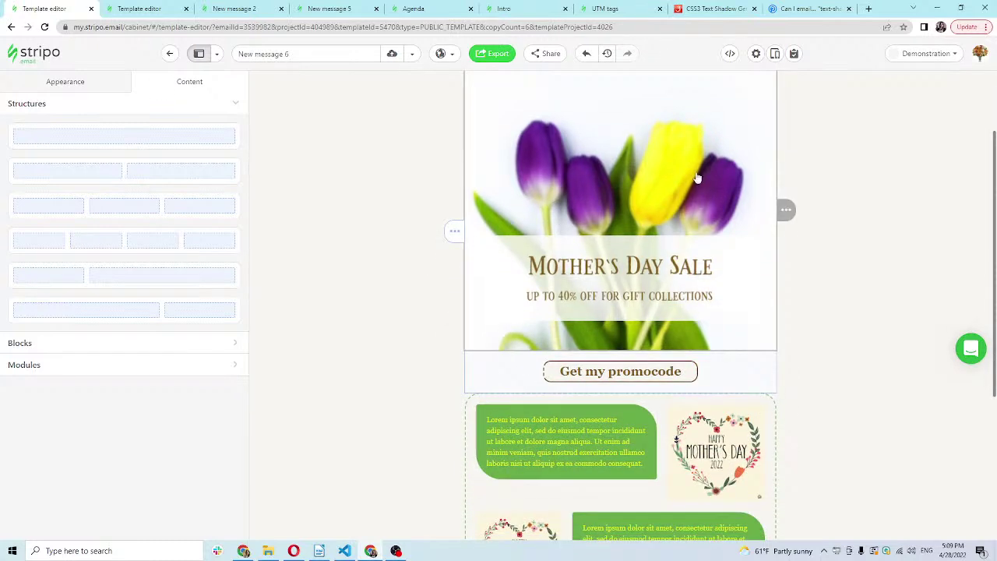
scroll(564, 196, down, 1)
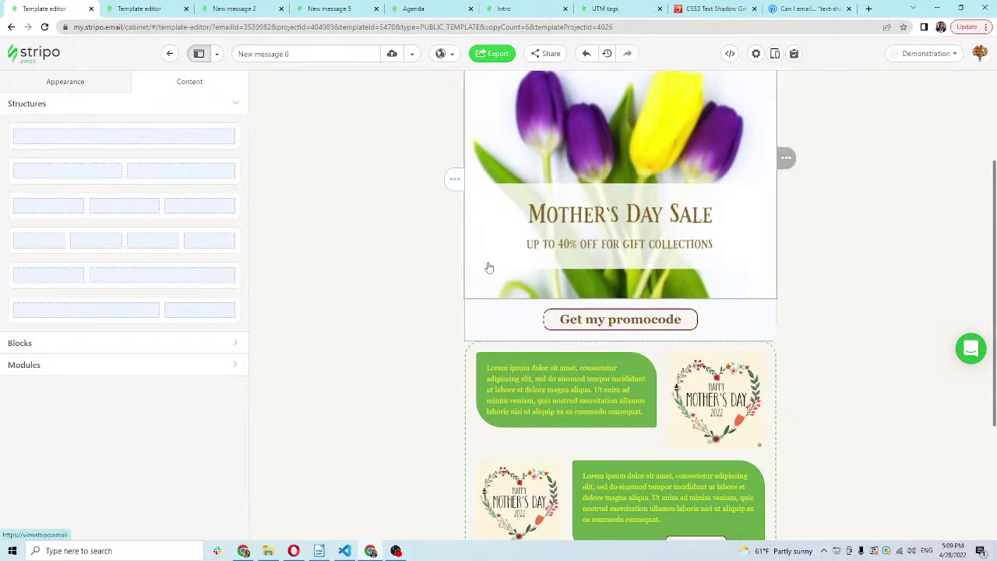
Look briefly at the New message 7 template and the Intro page, and return to the Agenda page
click(109, 8)
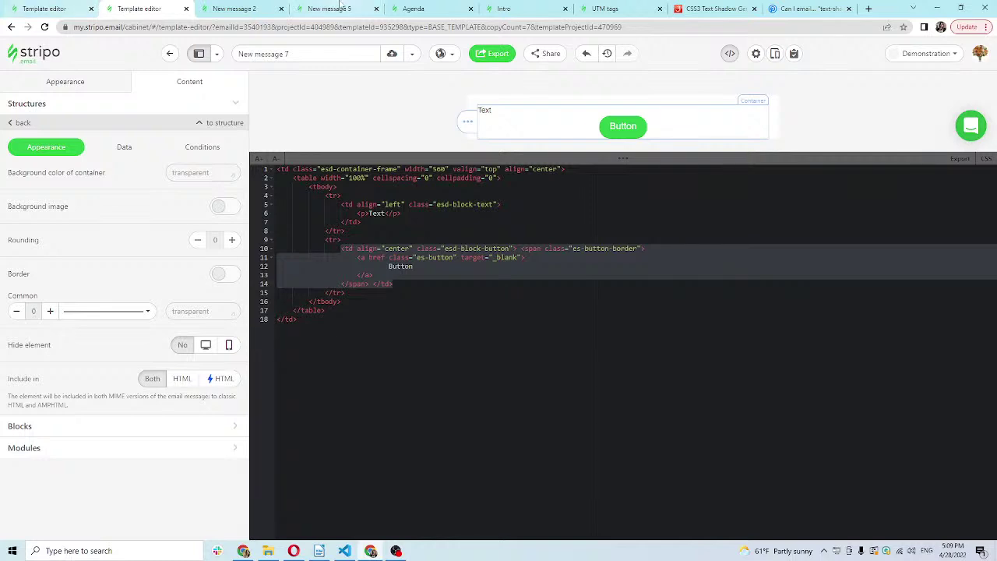
click(494, 9)
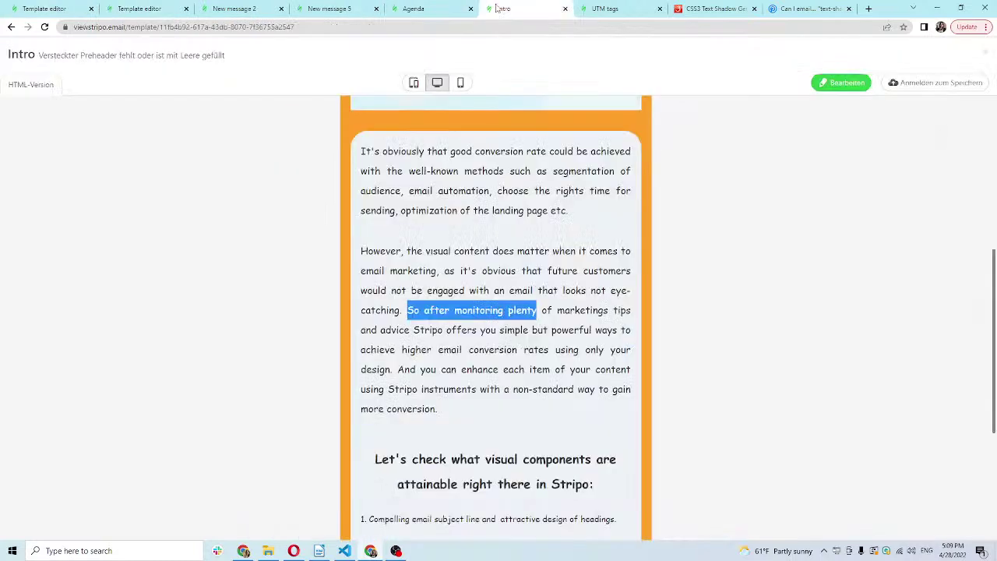
click(421, 8)
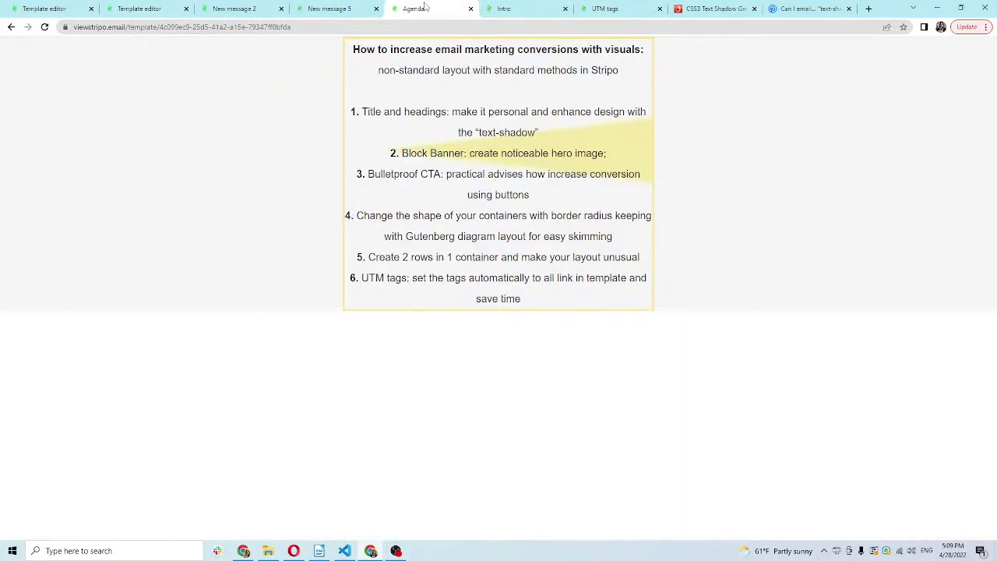